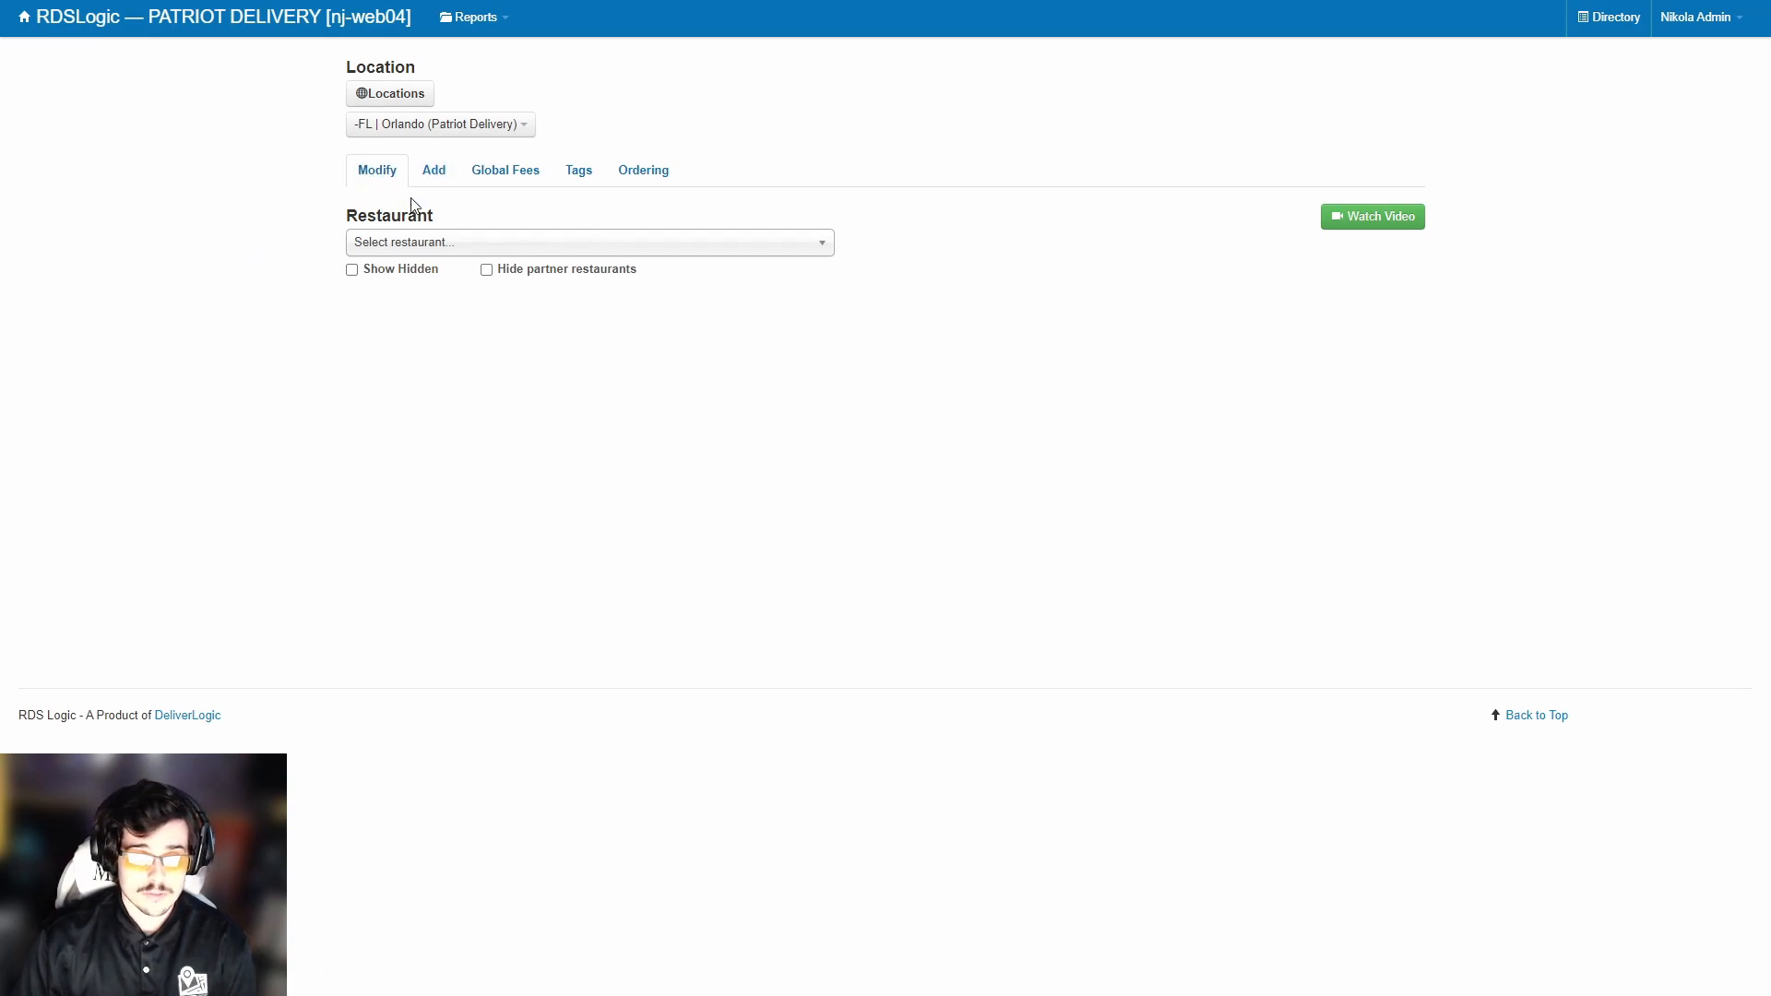
Open the Add page for a new restaurant under the FL Orlando location.
click(428, 175)
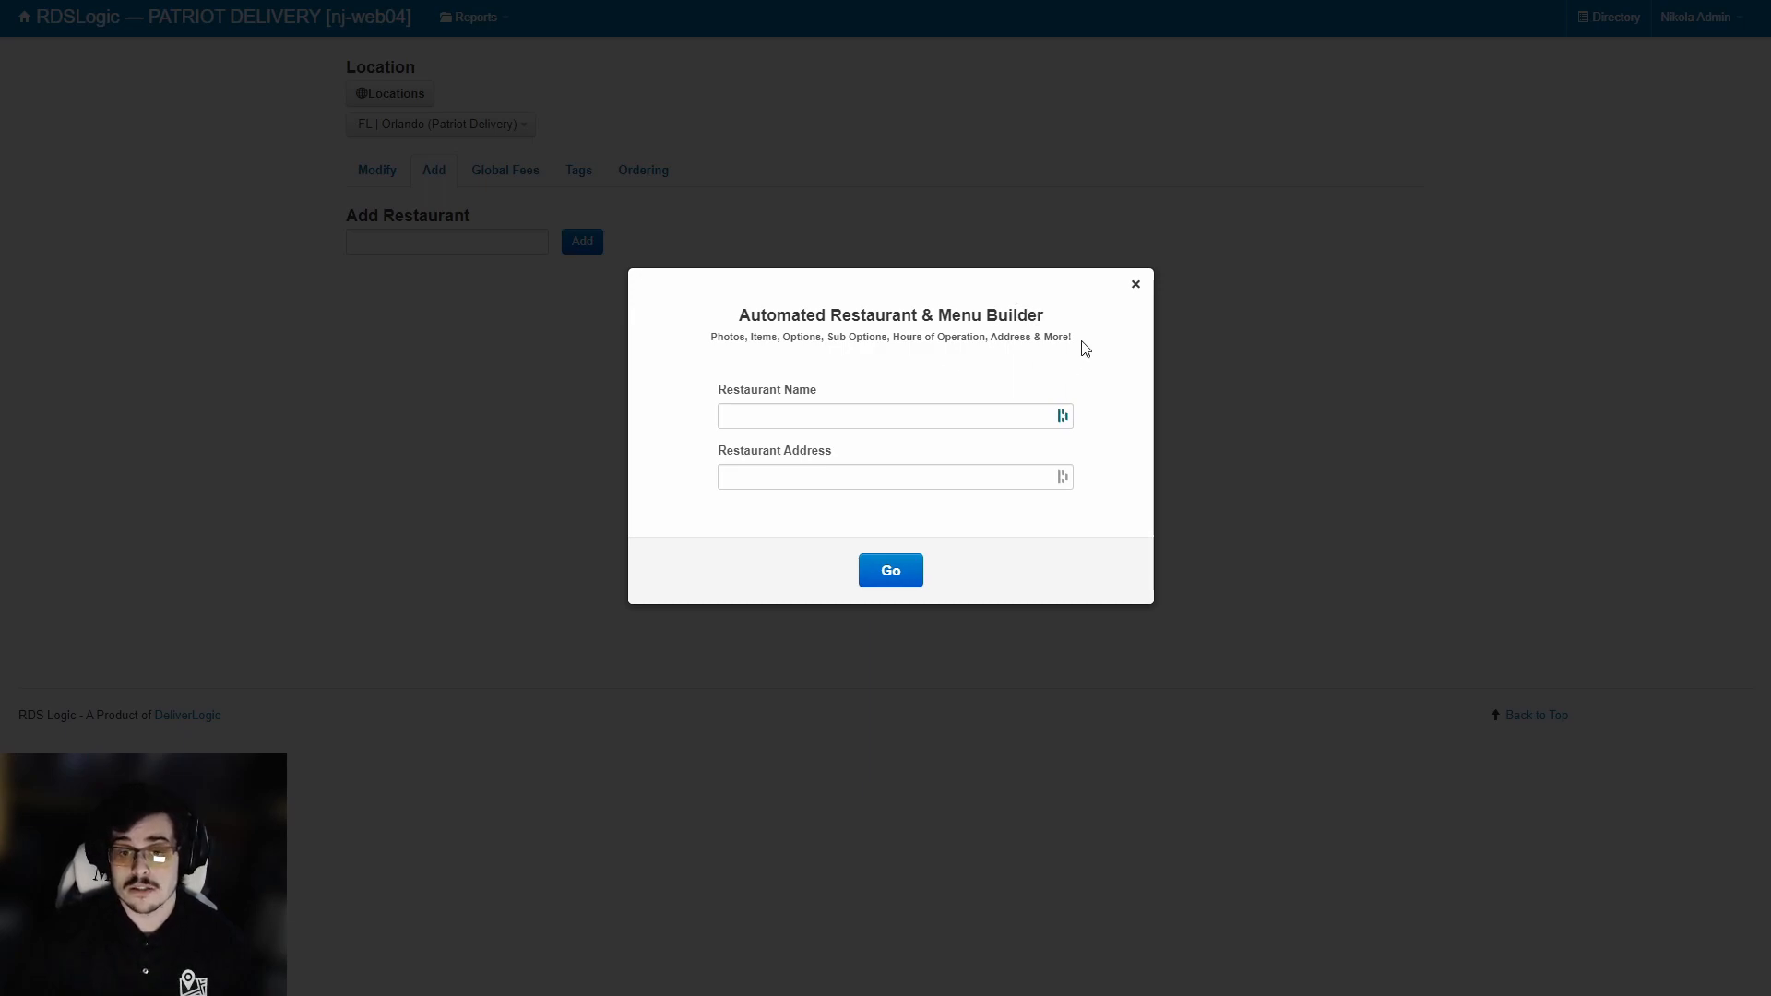
Dismiss the builder prompt and add a restaurant named 'Test Restaurant 2'.
click(1135, 284)
click(427, 241)
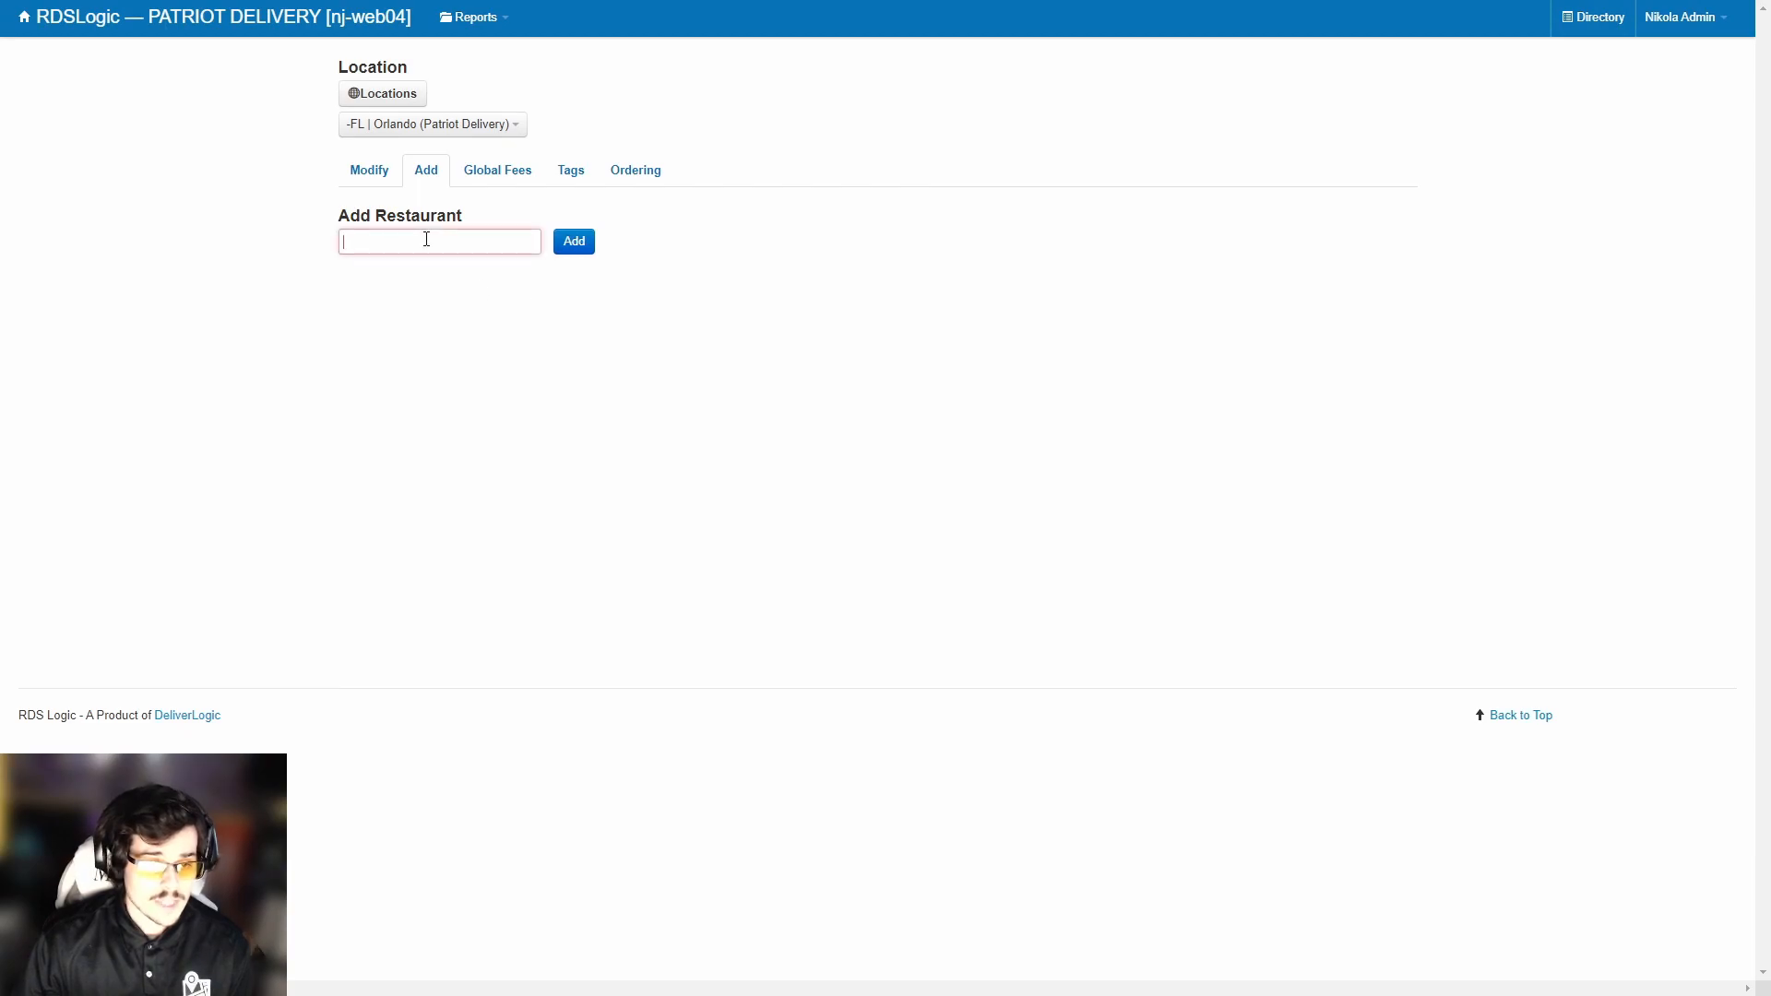
text(Test Restaurant 2)
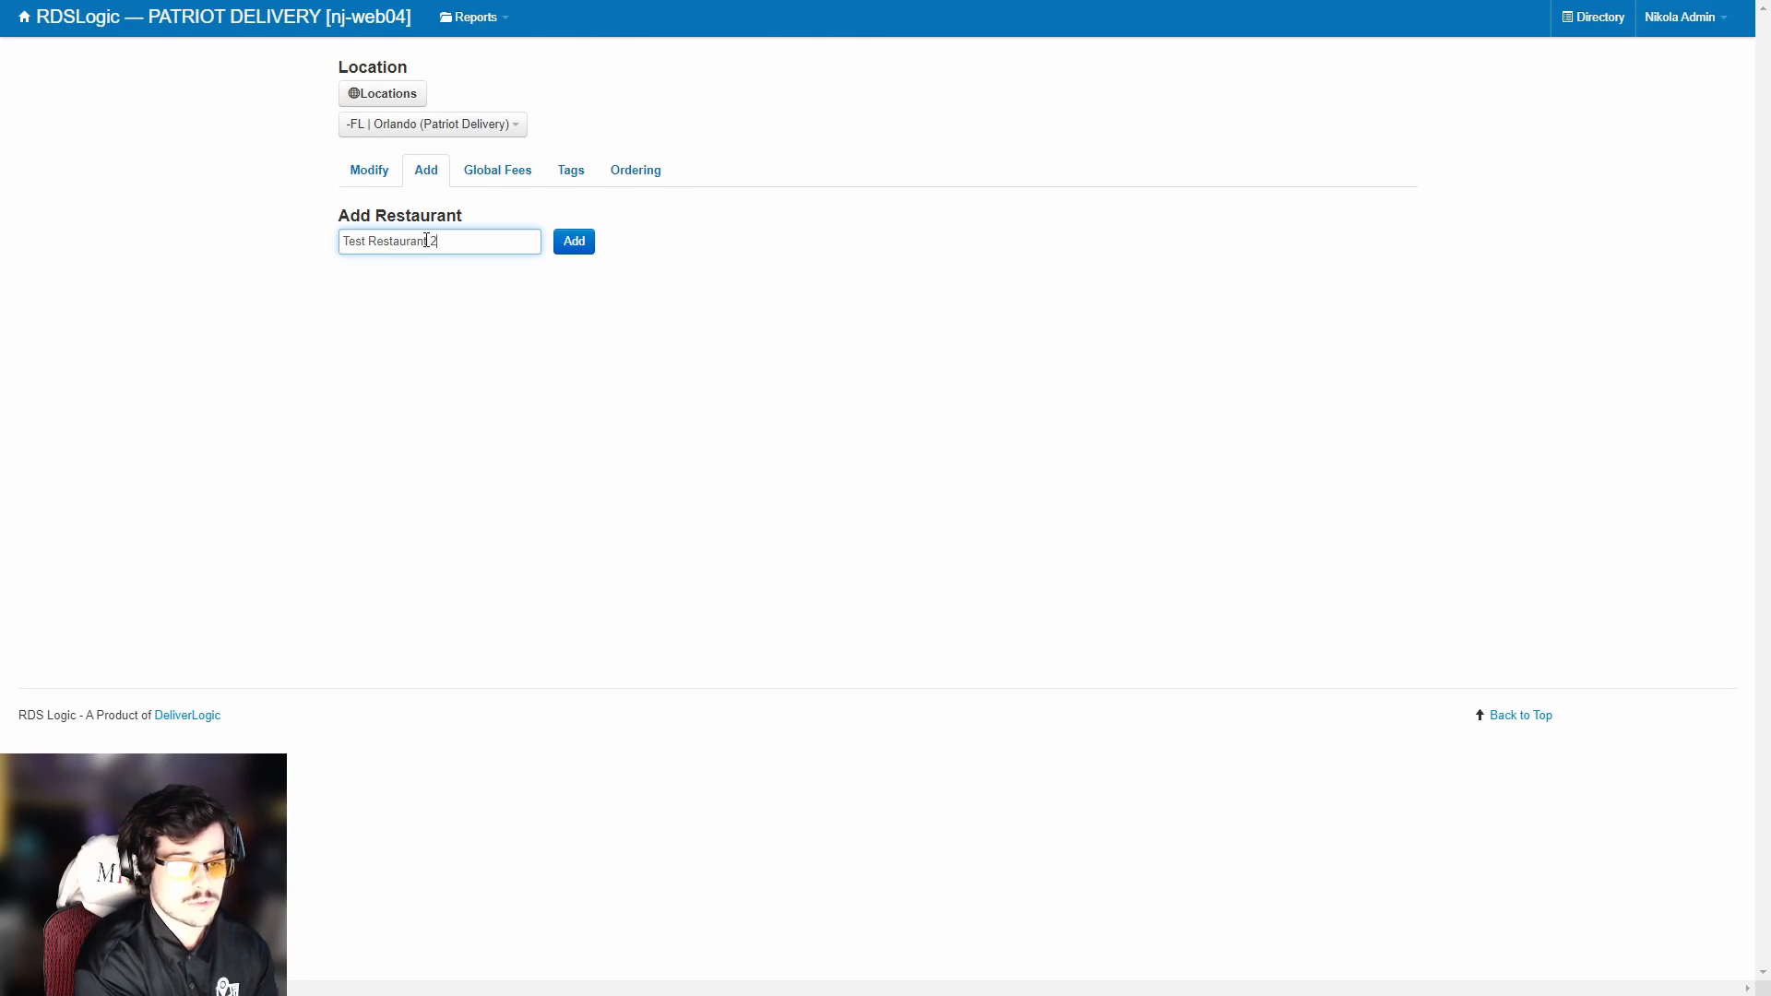
click(574, 242)
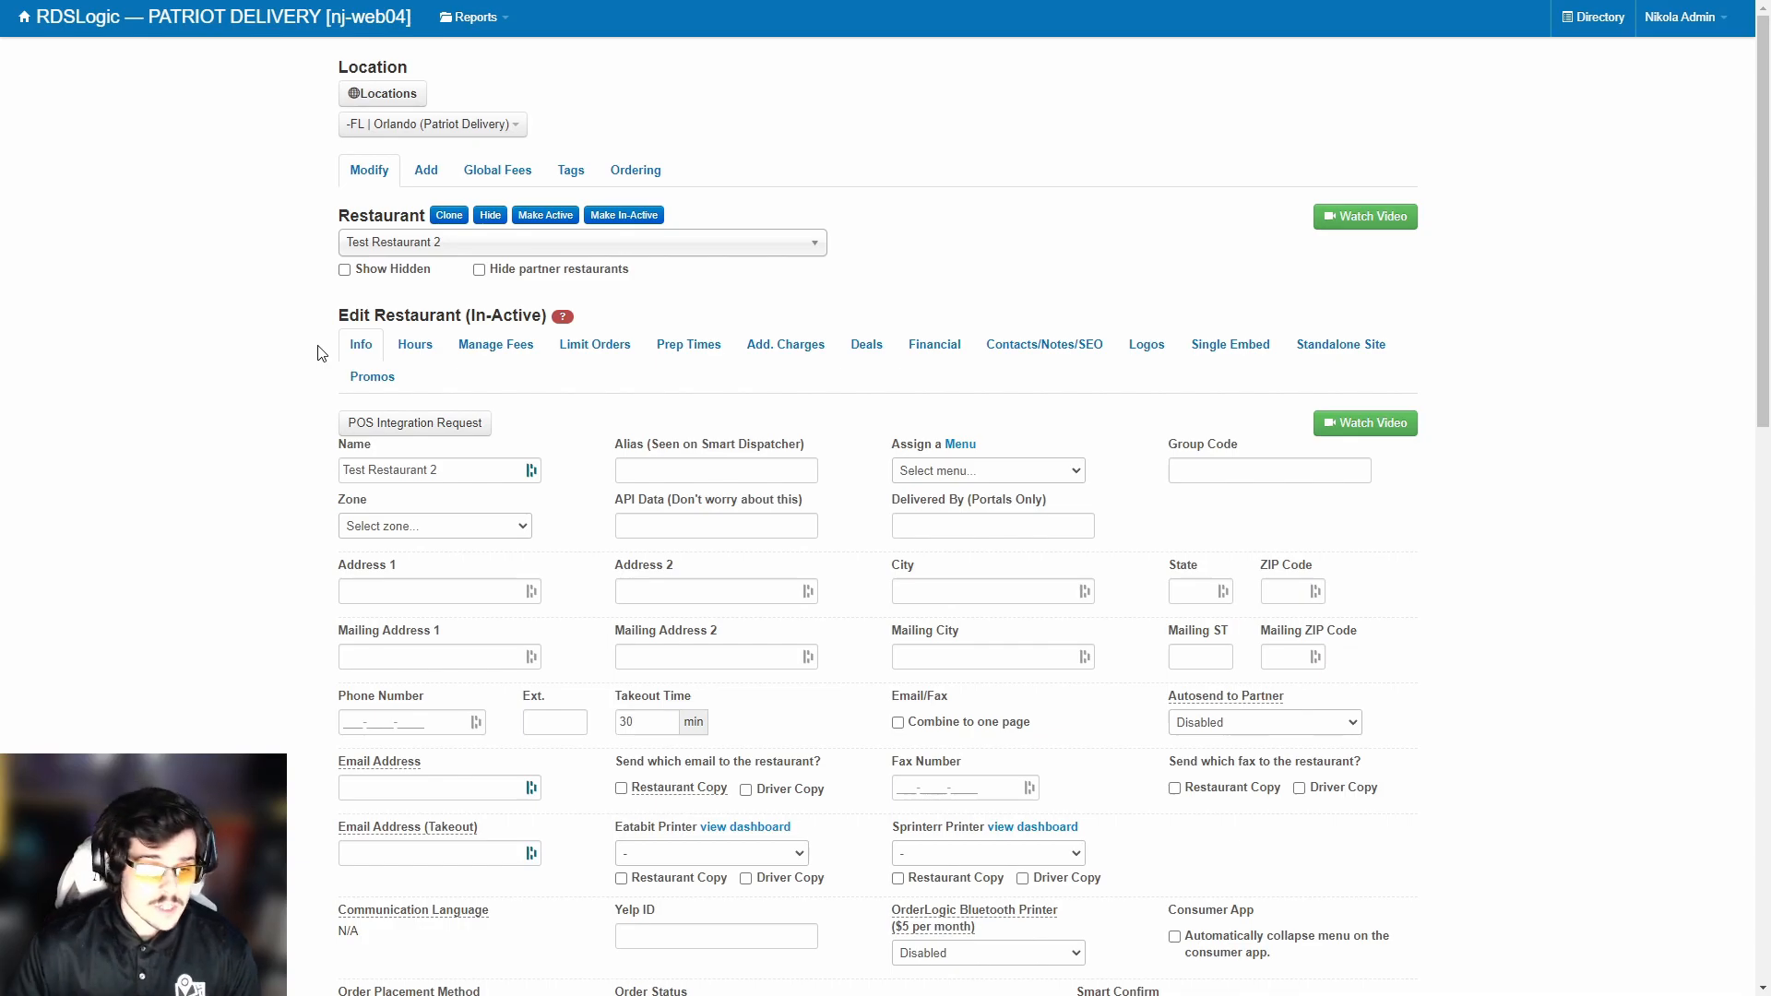
Point out the restaurant's In-Active status and its name on the Info form.
drag(340, 316, 578, 317)
double_click(480, 316)
click(559, 315)
click(561, 315)
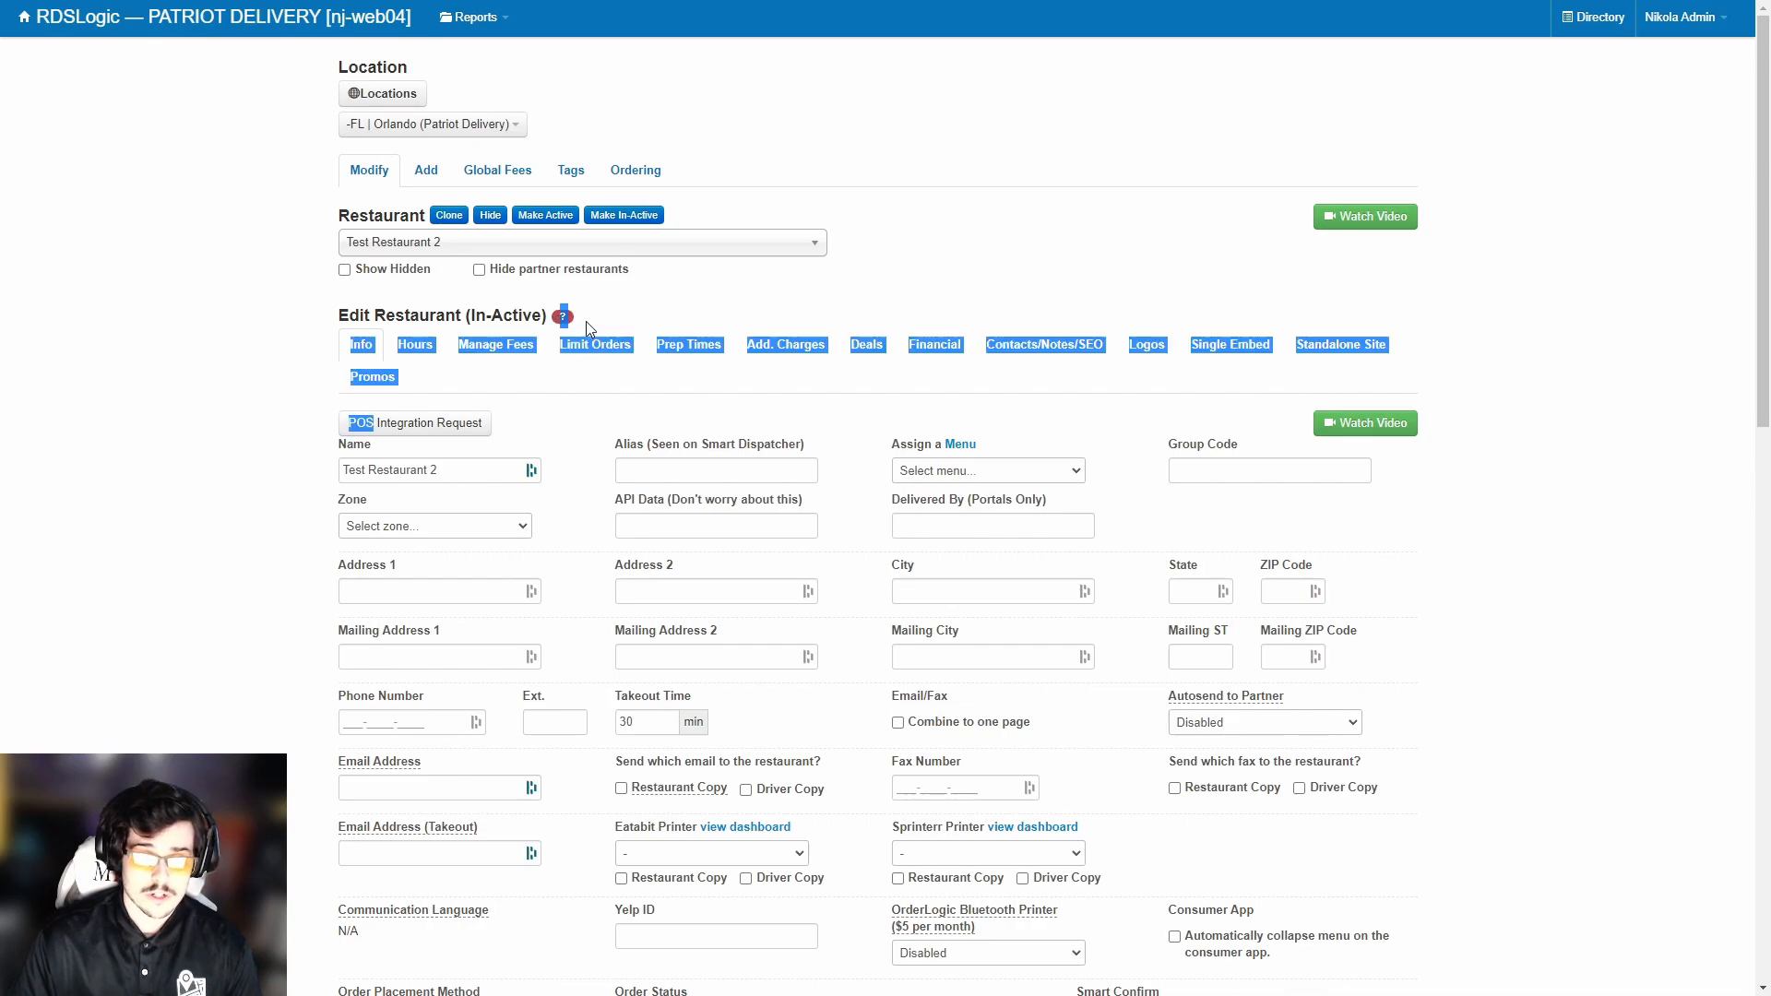
click(578, 317)
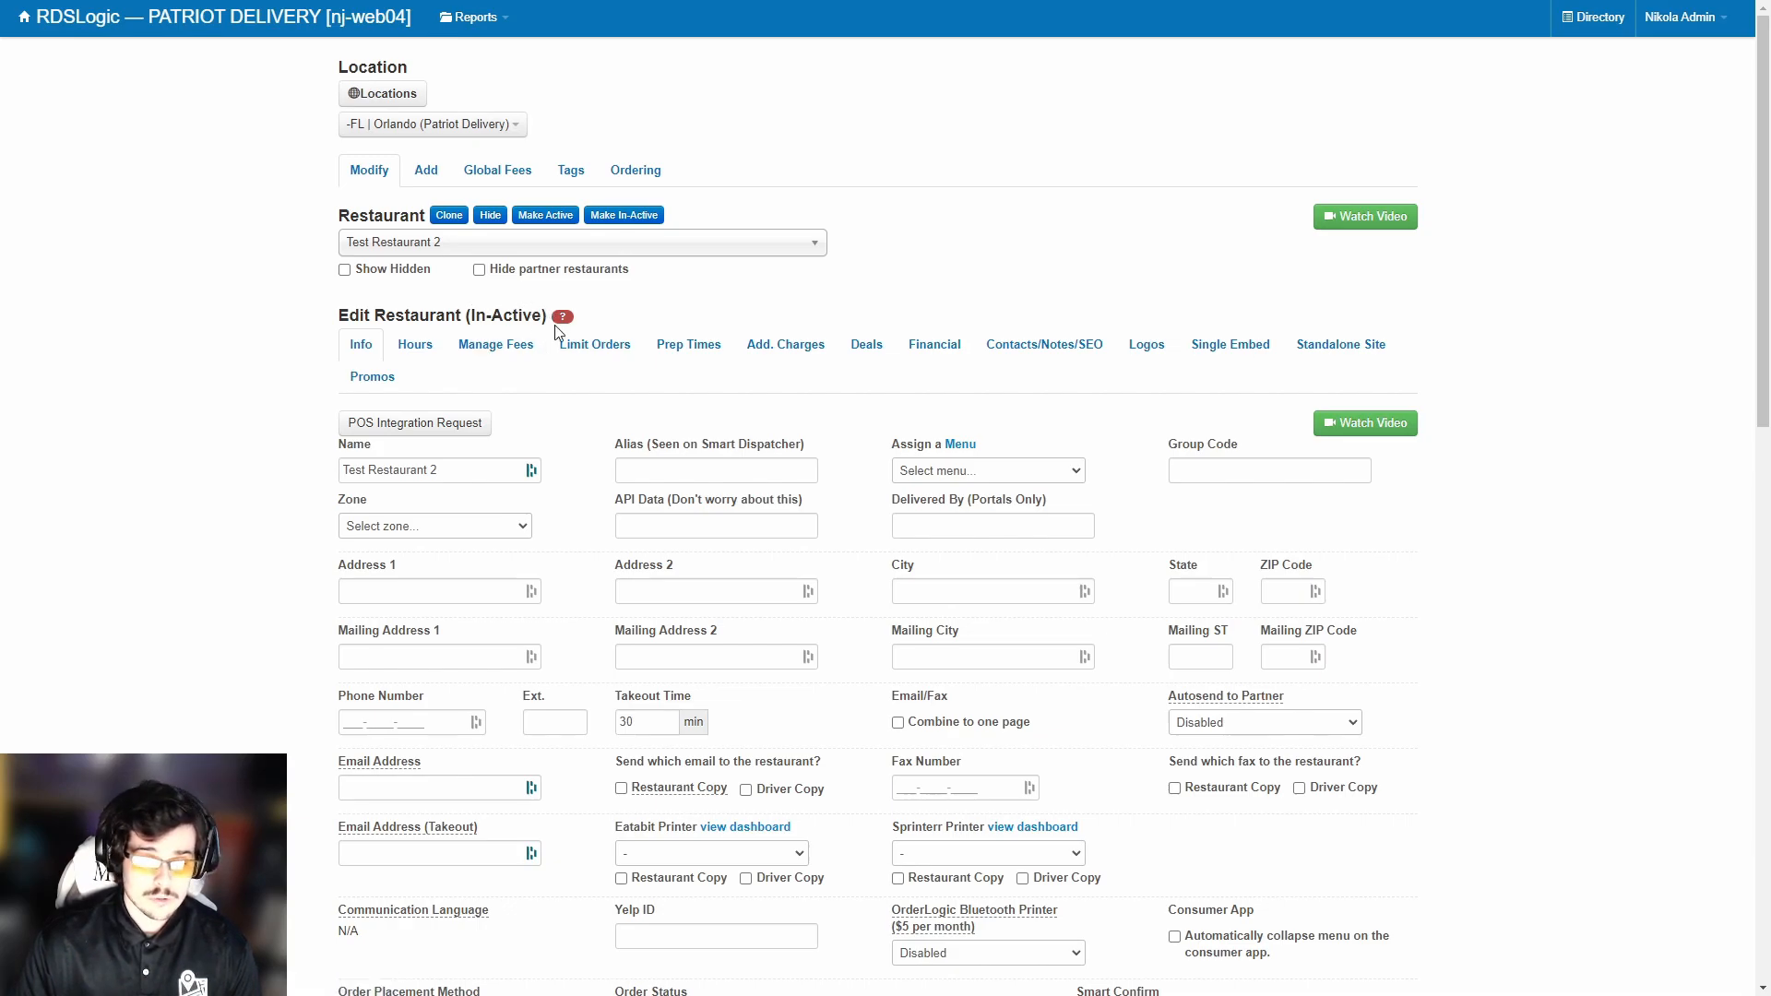
drag(455, 468, 343, 470)
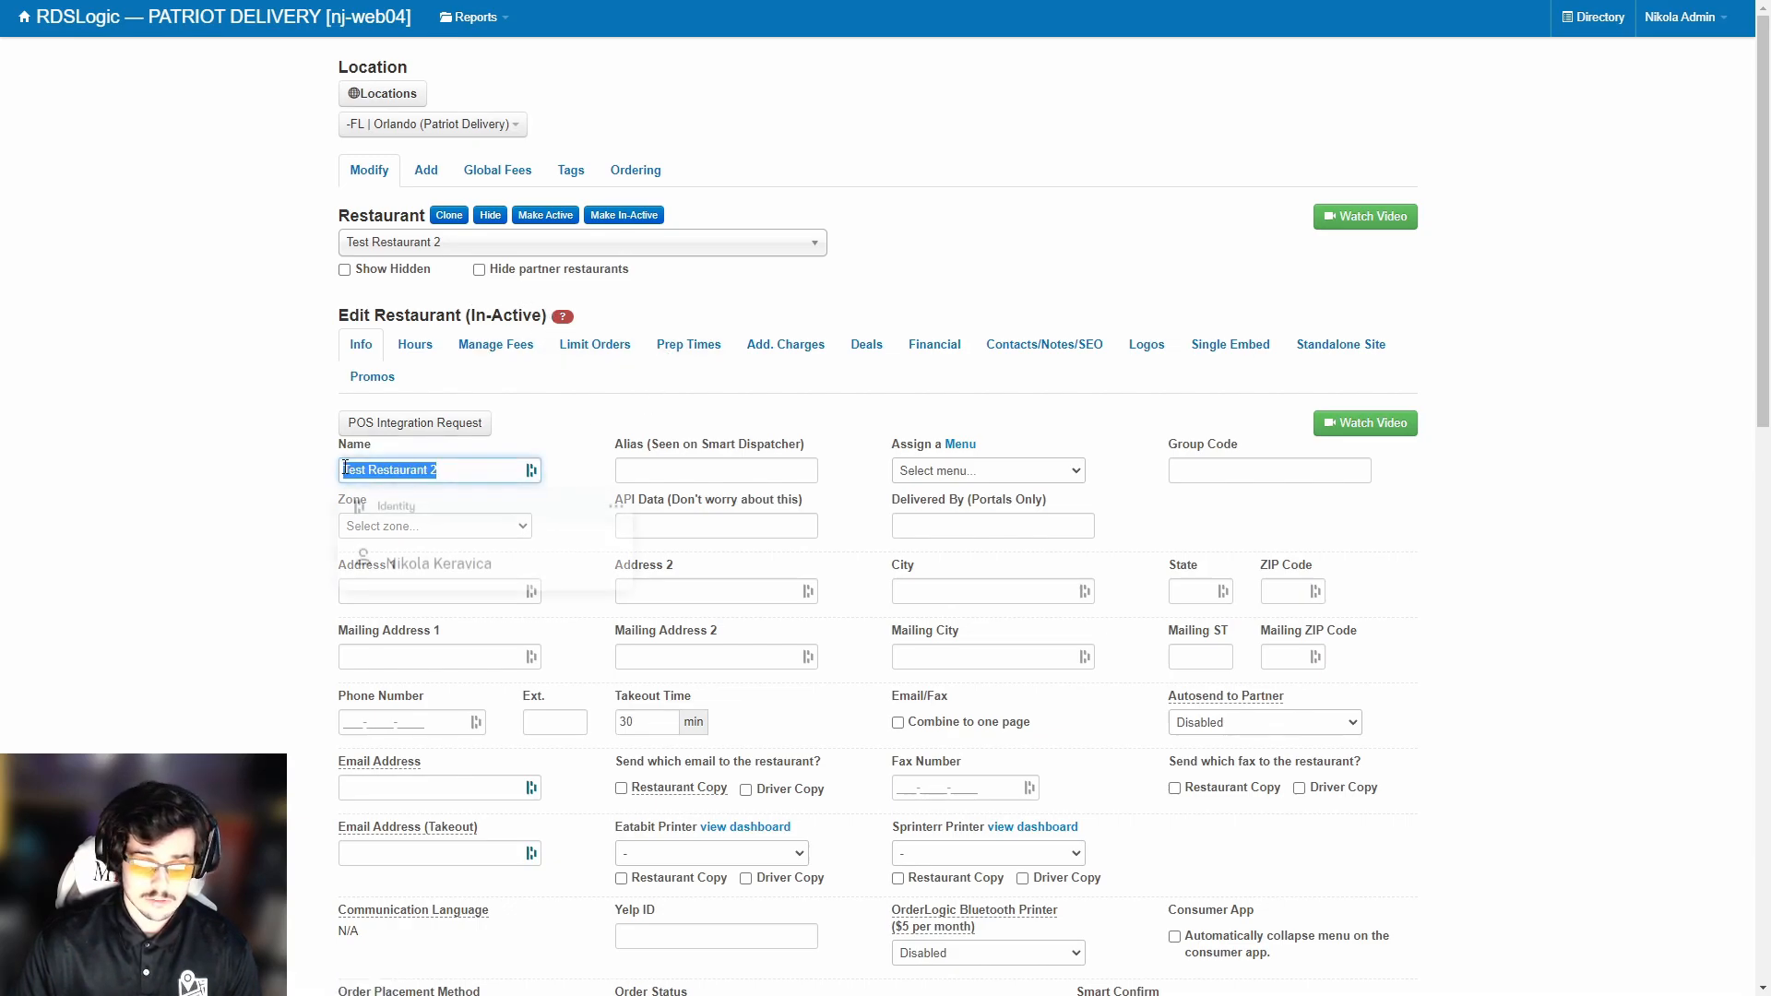
click(430, 471)
Assign '* New Menu *' as the menu and set the zone to Orlando.
click(1020, 470)
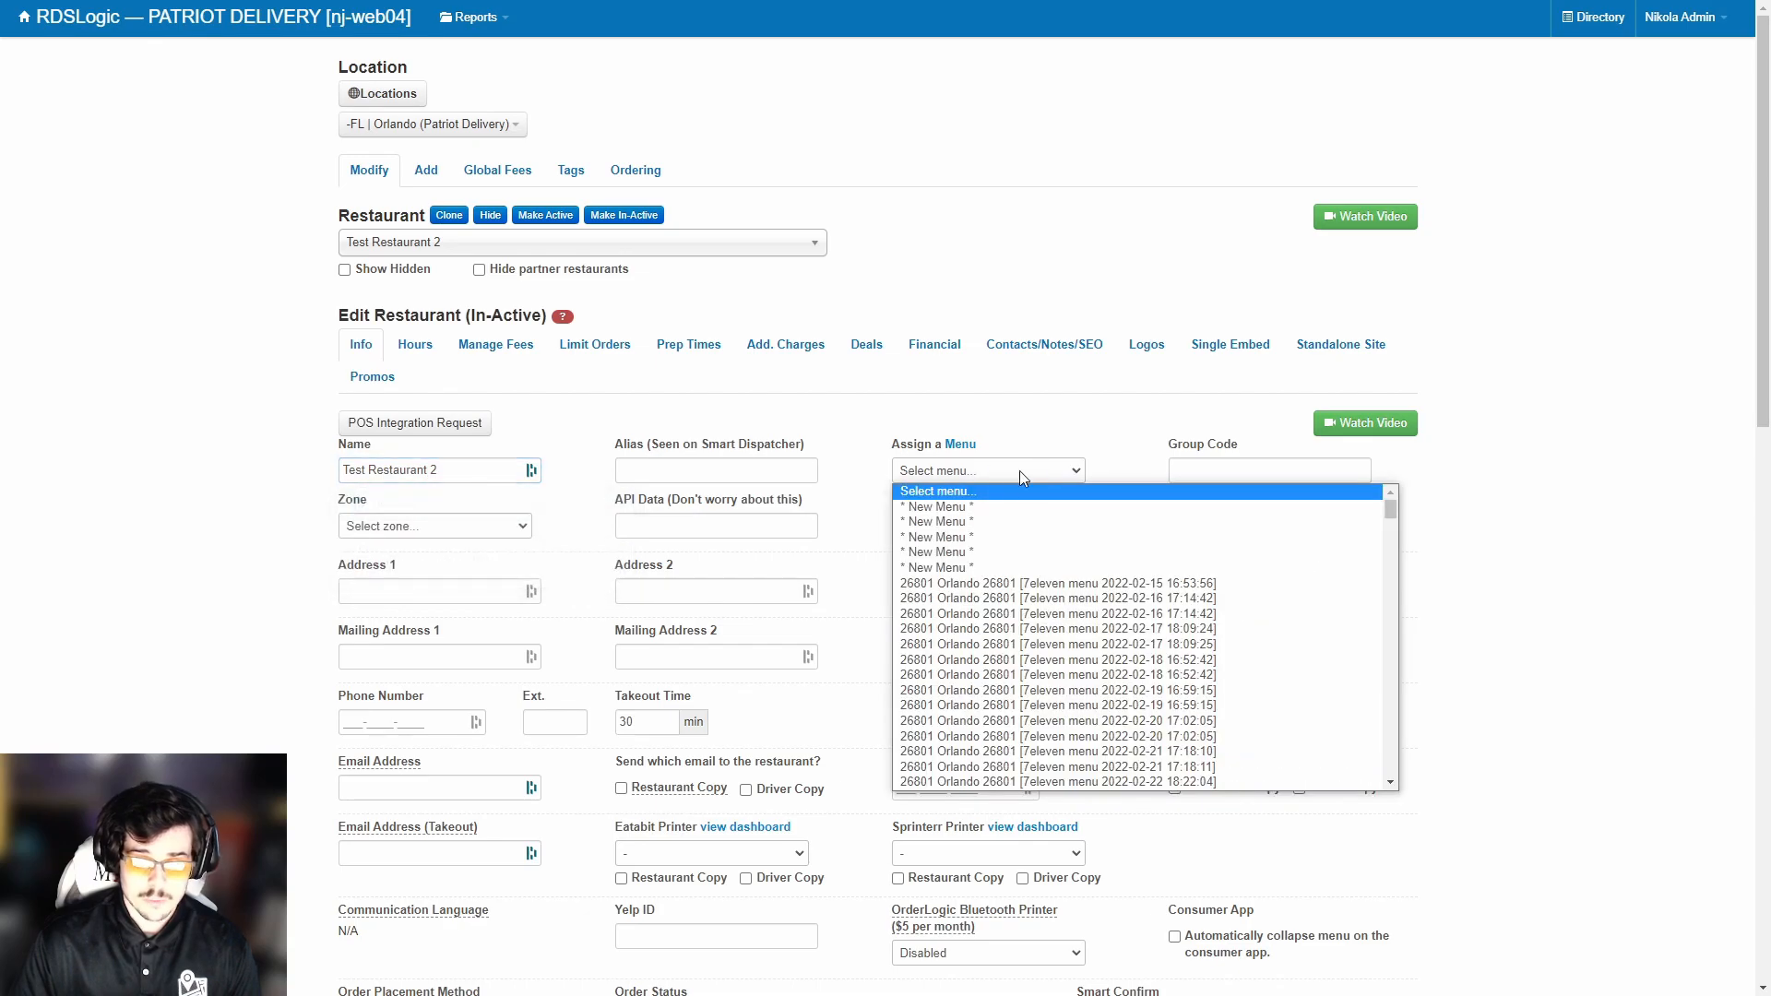
click(993, 513)
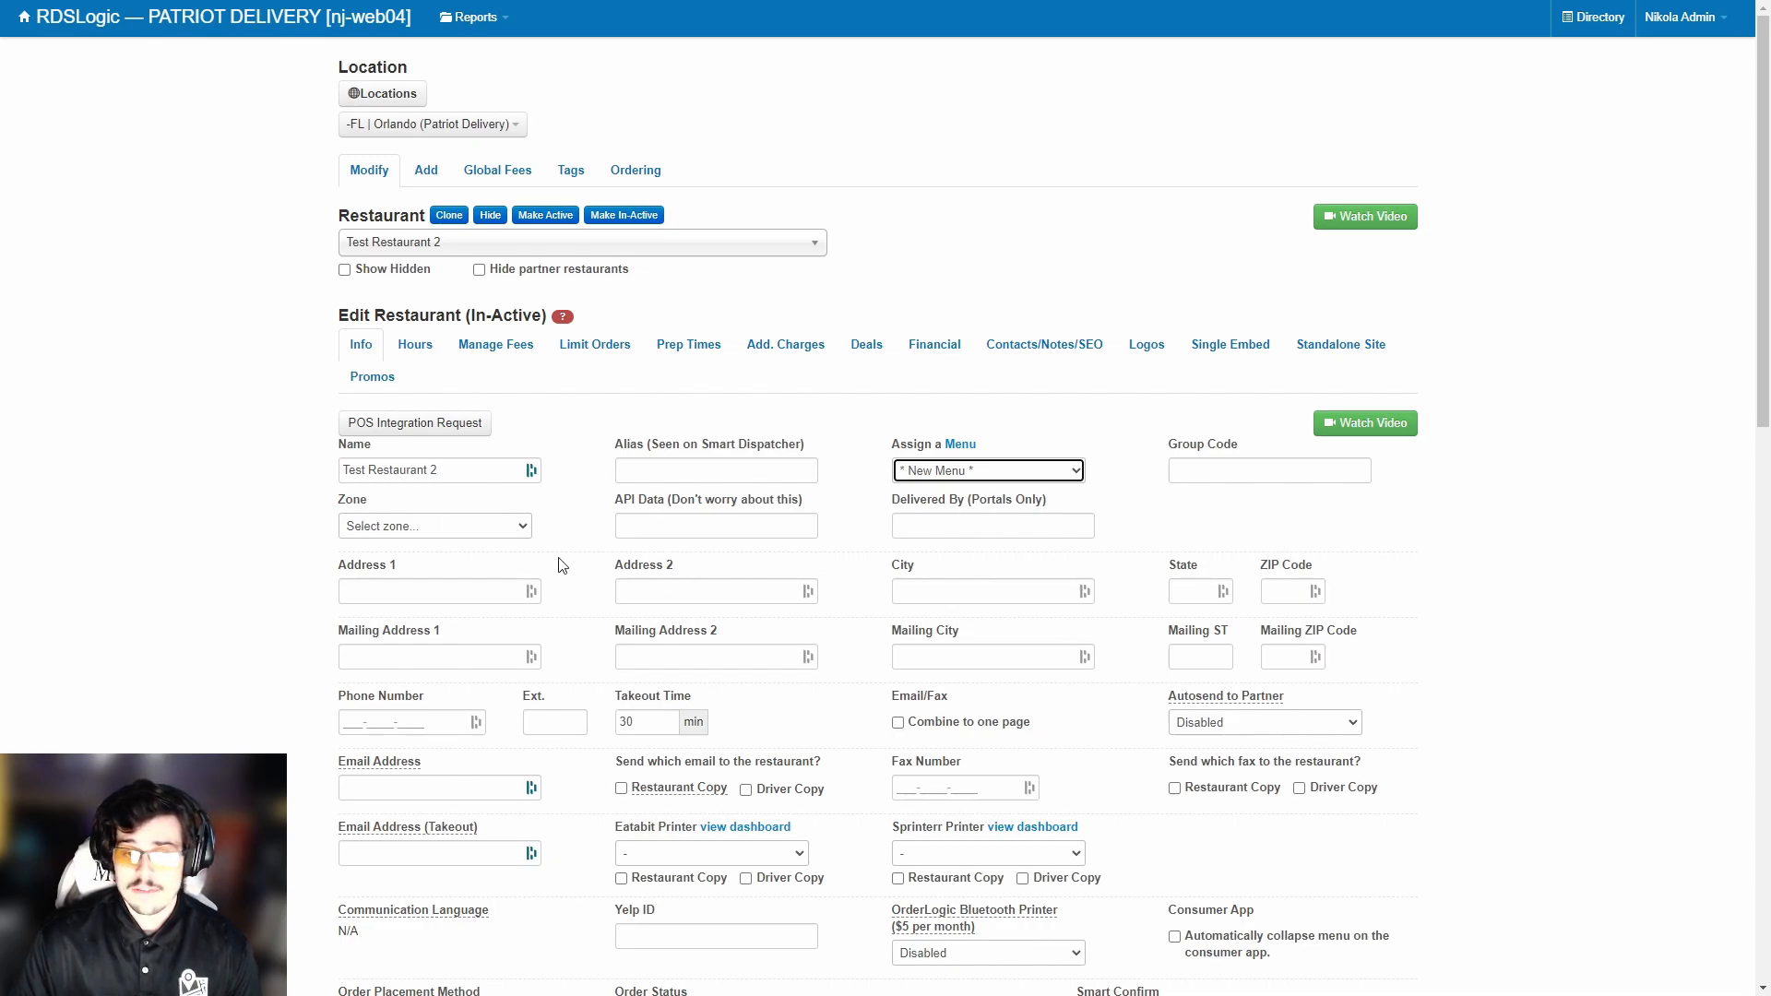
click(469, 538)
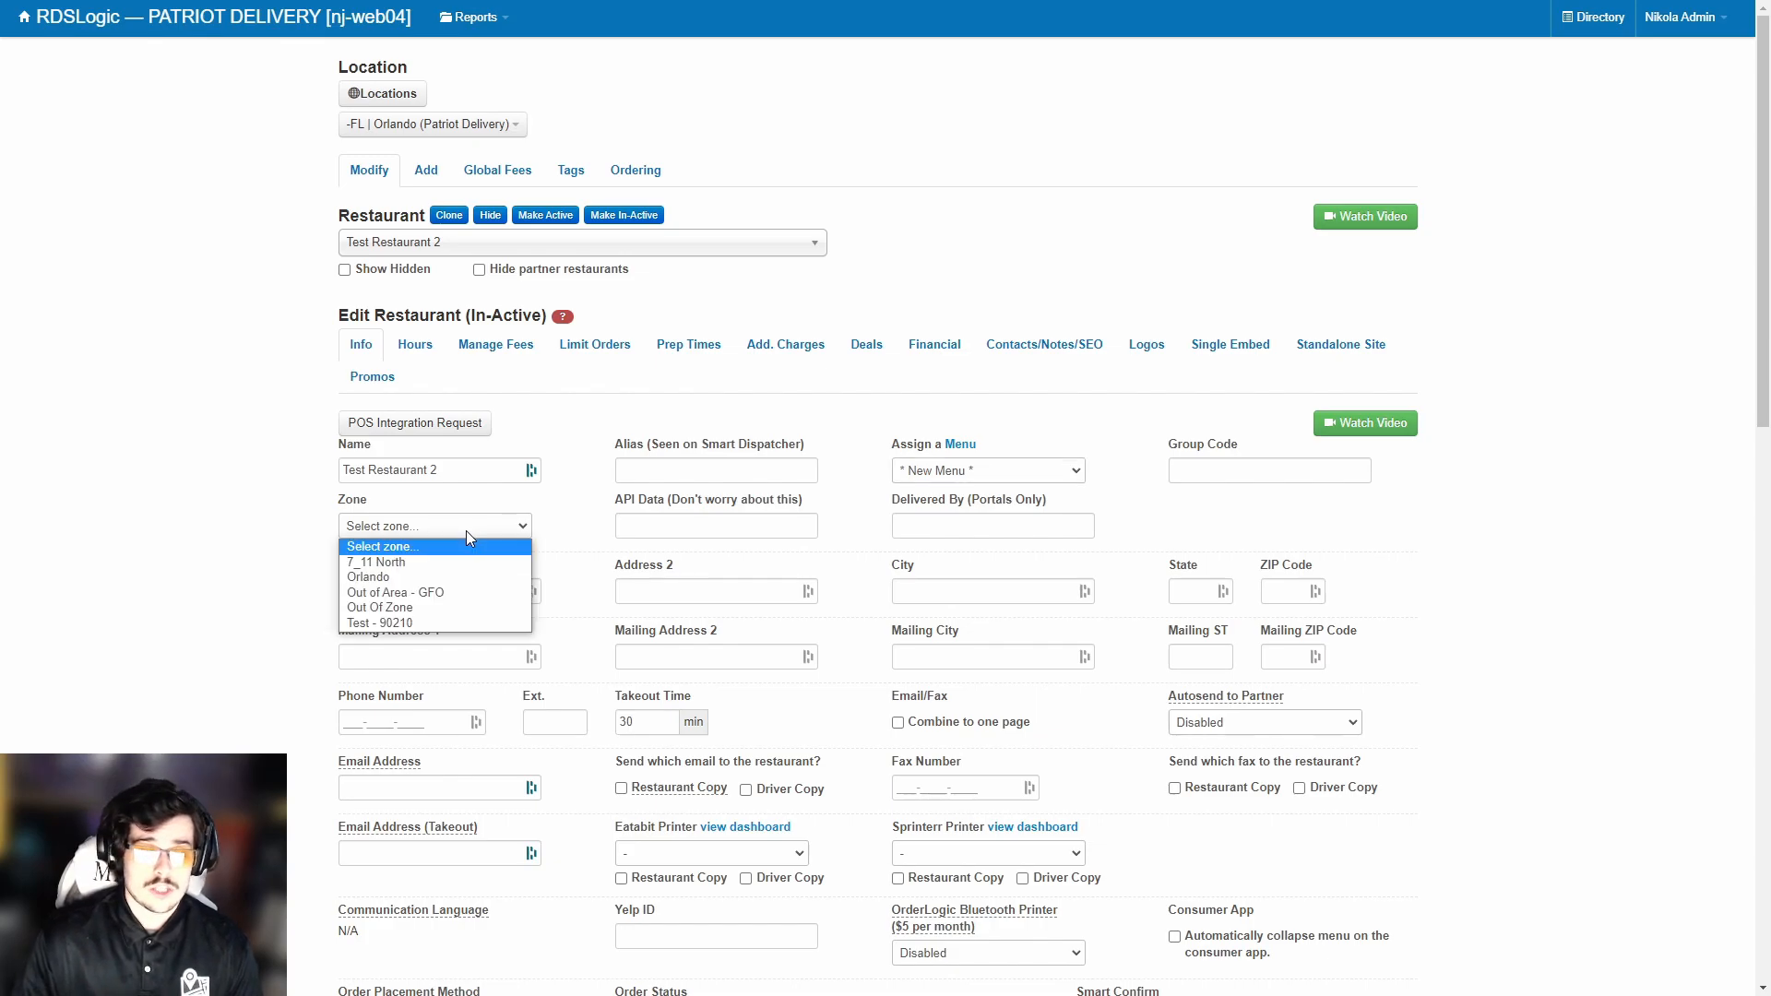
click(418, 576)
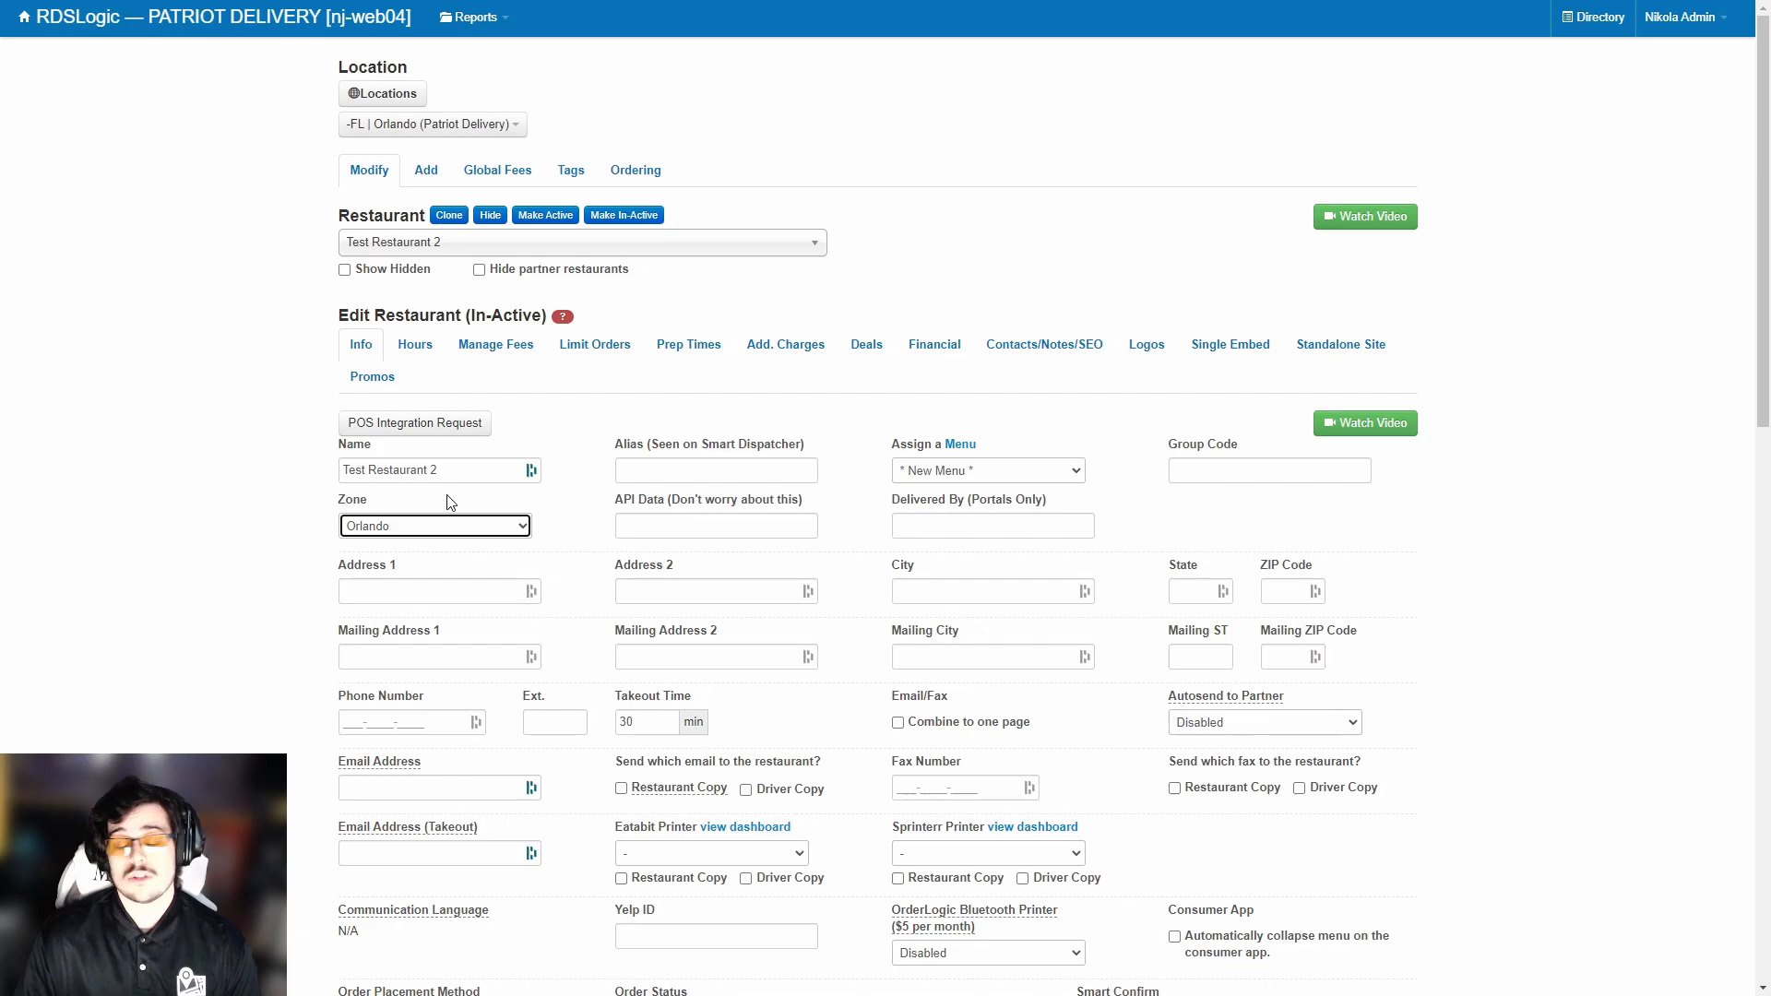
Fill in the restaurant's street address with city Orlando, state FL and its ZIP code.
click(404, 595)
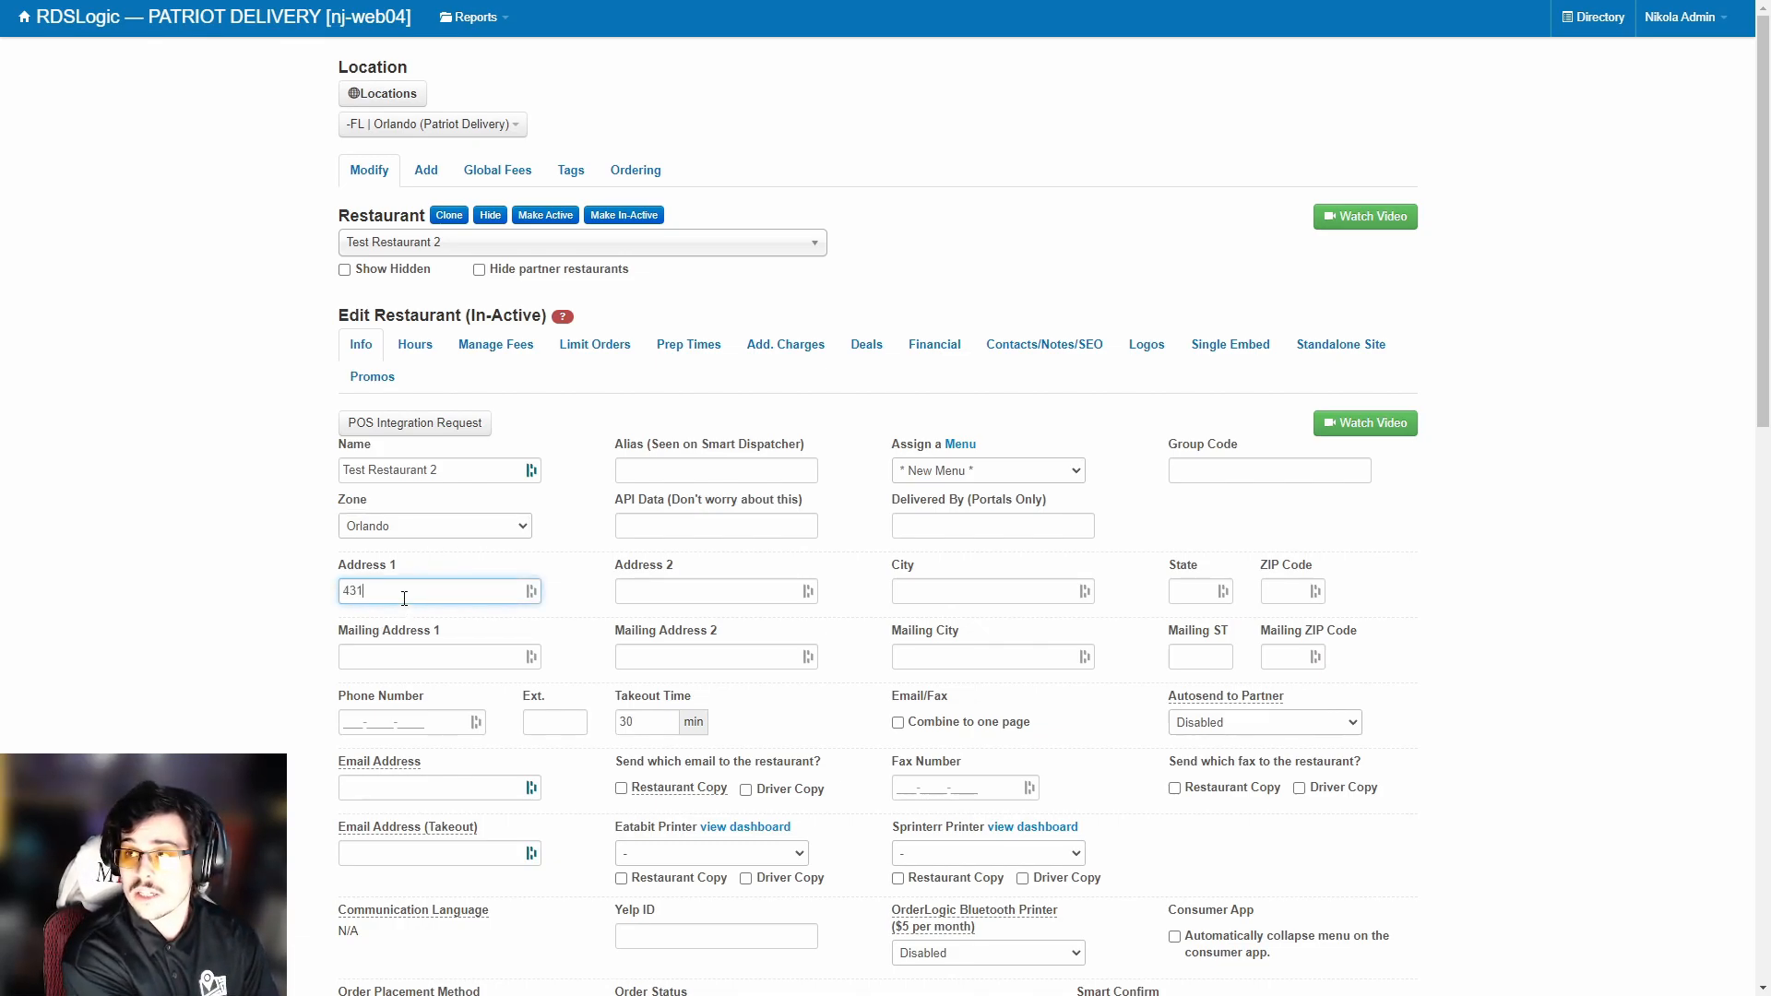
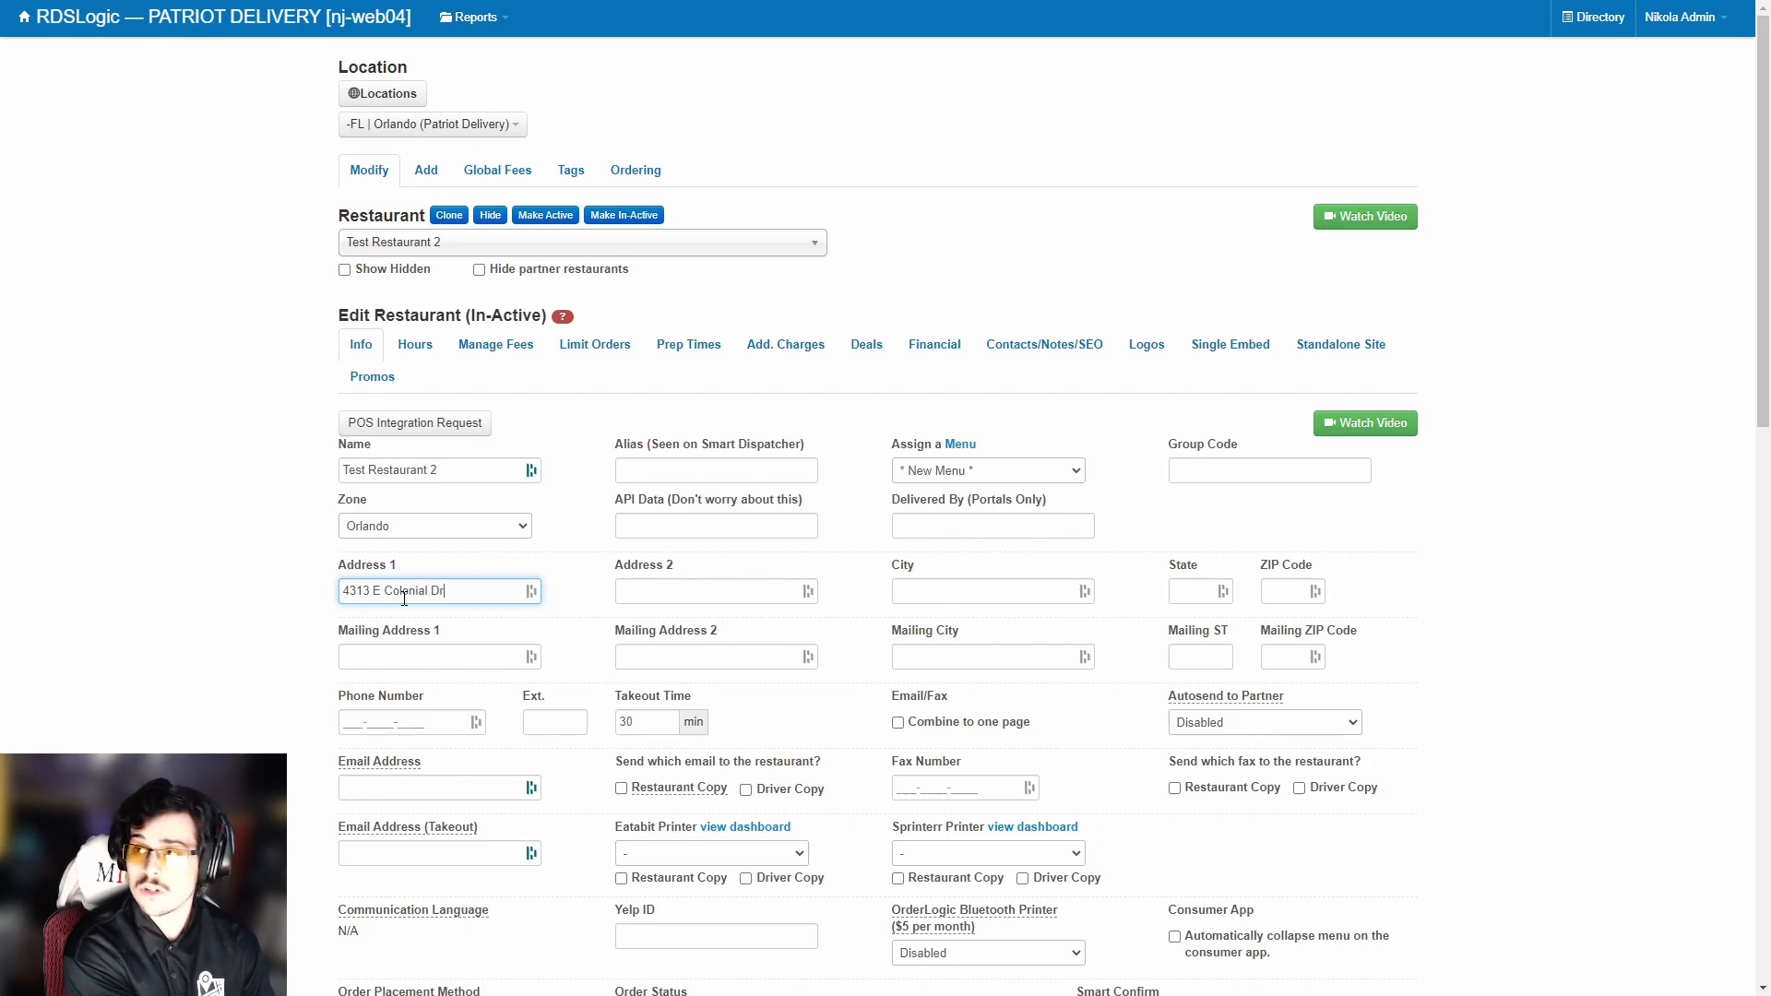
key(Tab)
text(Orlando)
key(Tab)
text(FL)
key(Tab)
text(32803)
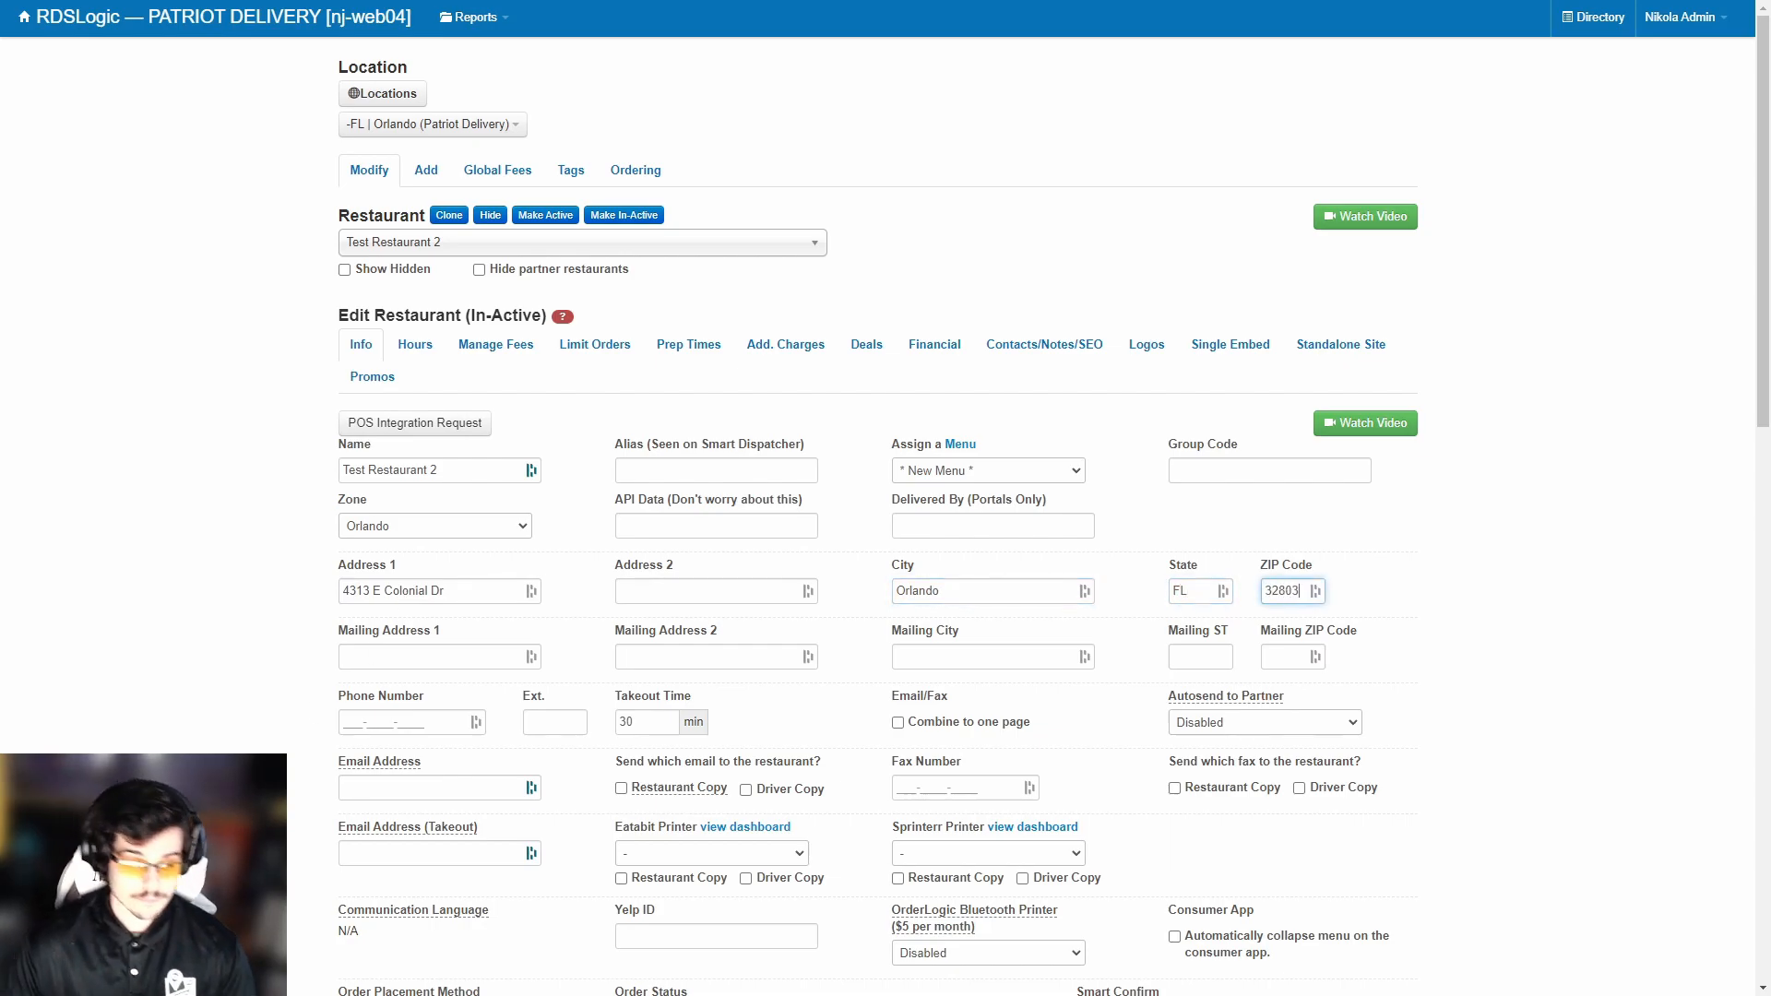
Enter the restaurant's phone number below the mailing address section.
scroll(286, 684, down, 1)
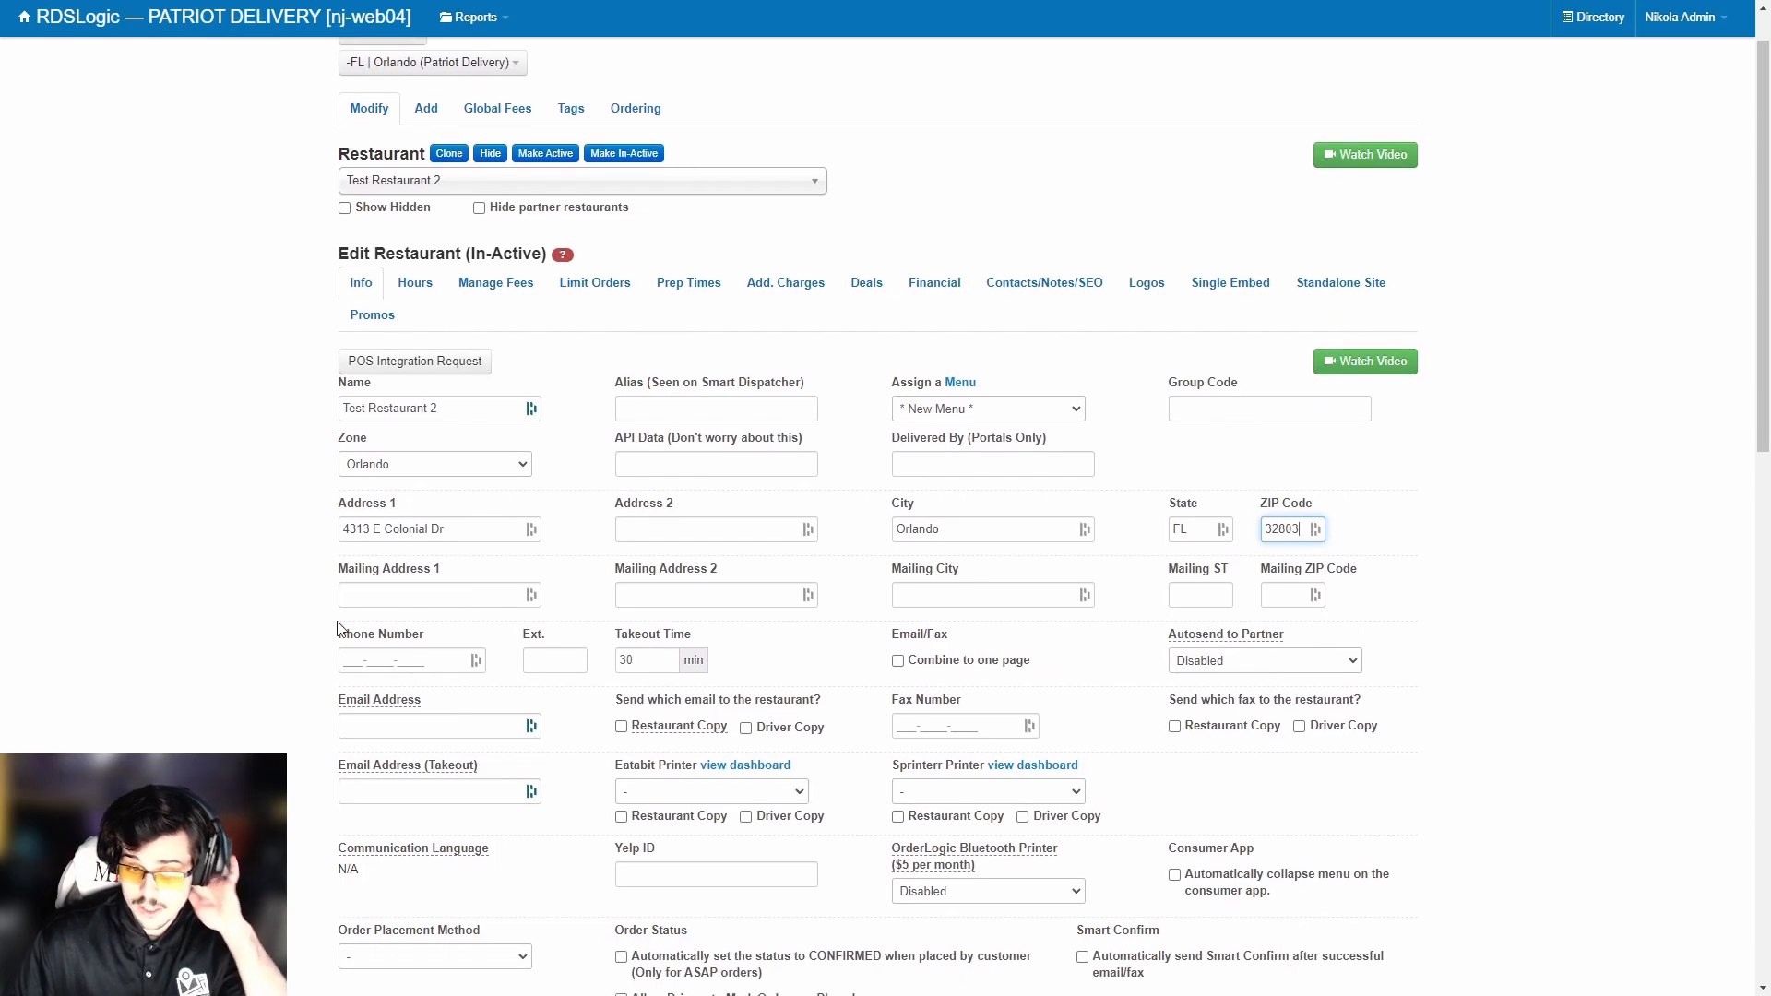
drag(337, 569, 742, 570)
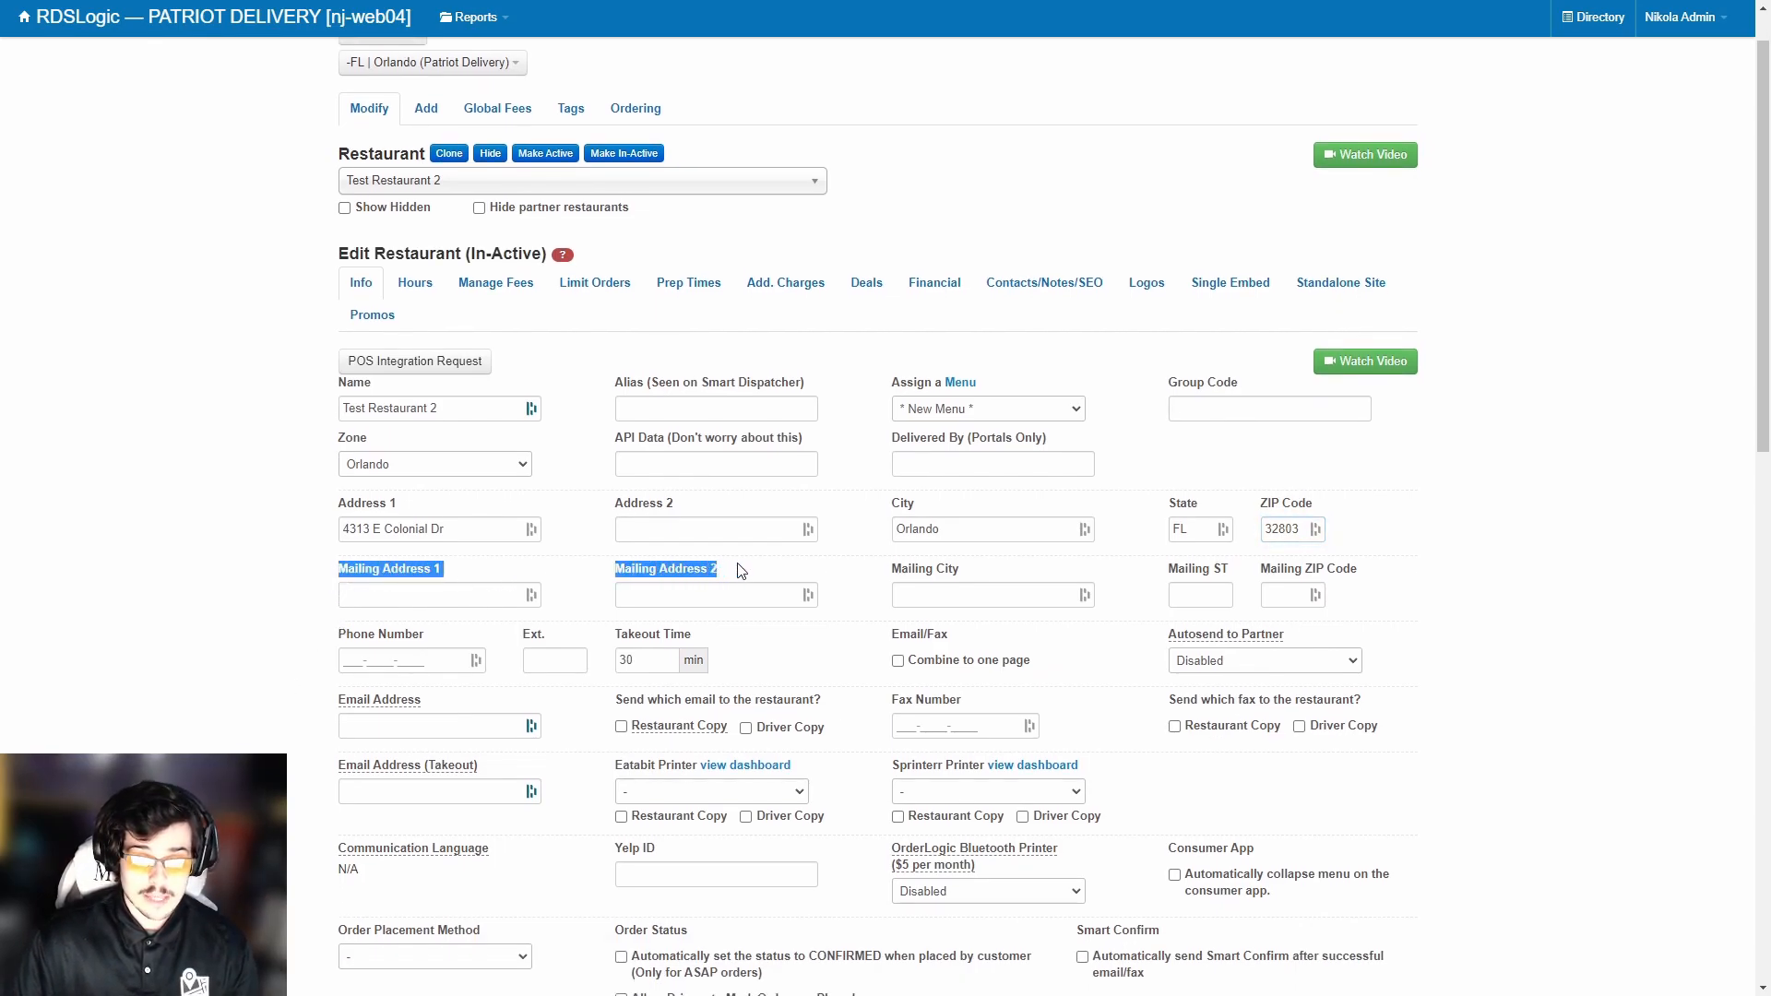
click(894, 570)
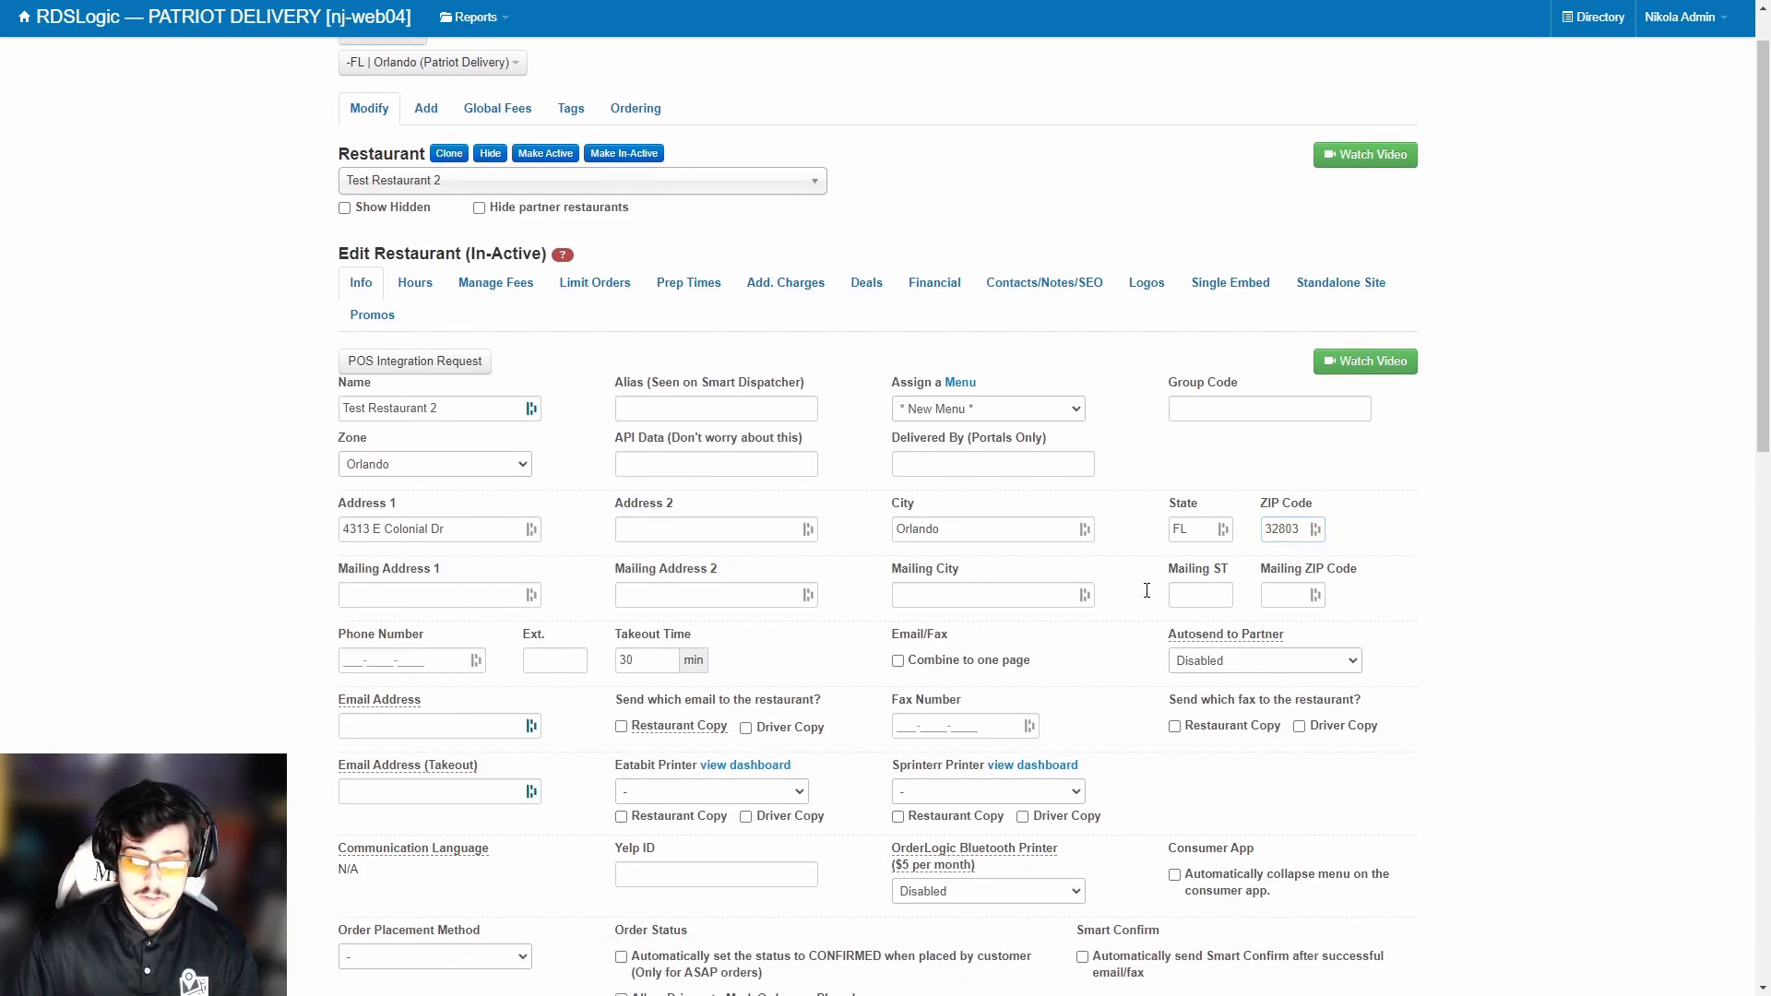
click(365, 661)
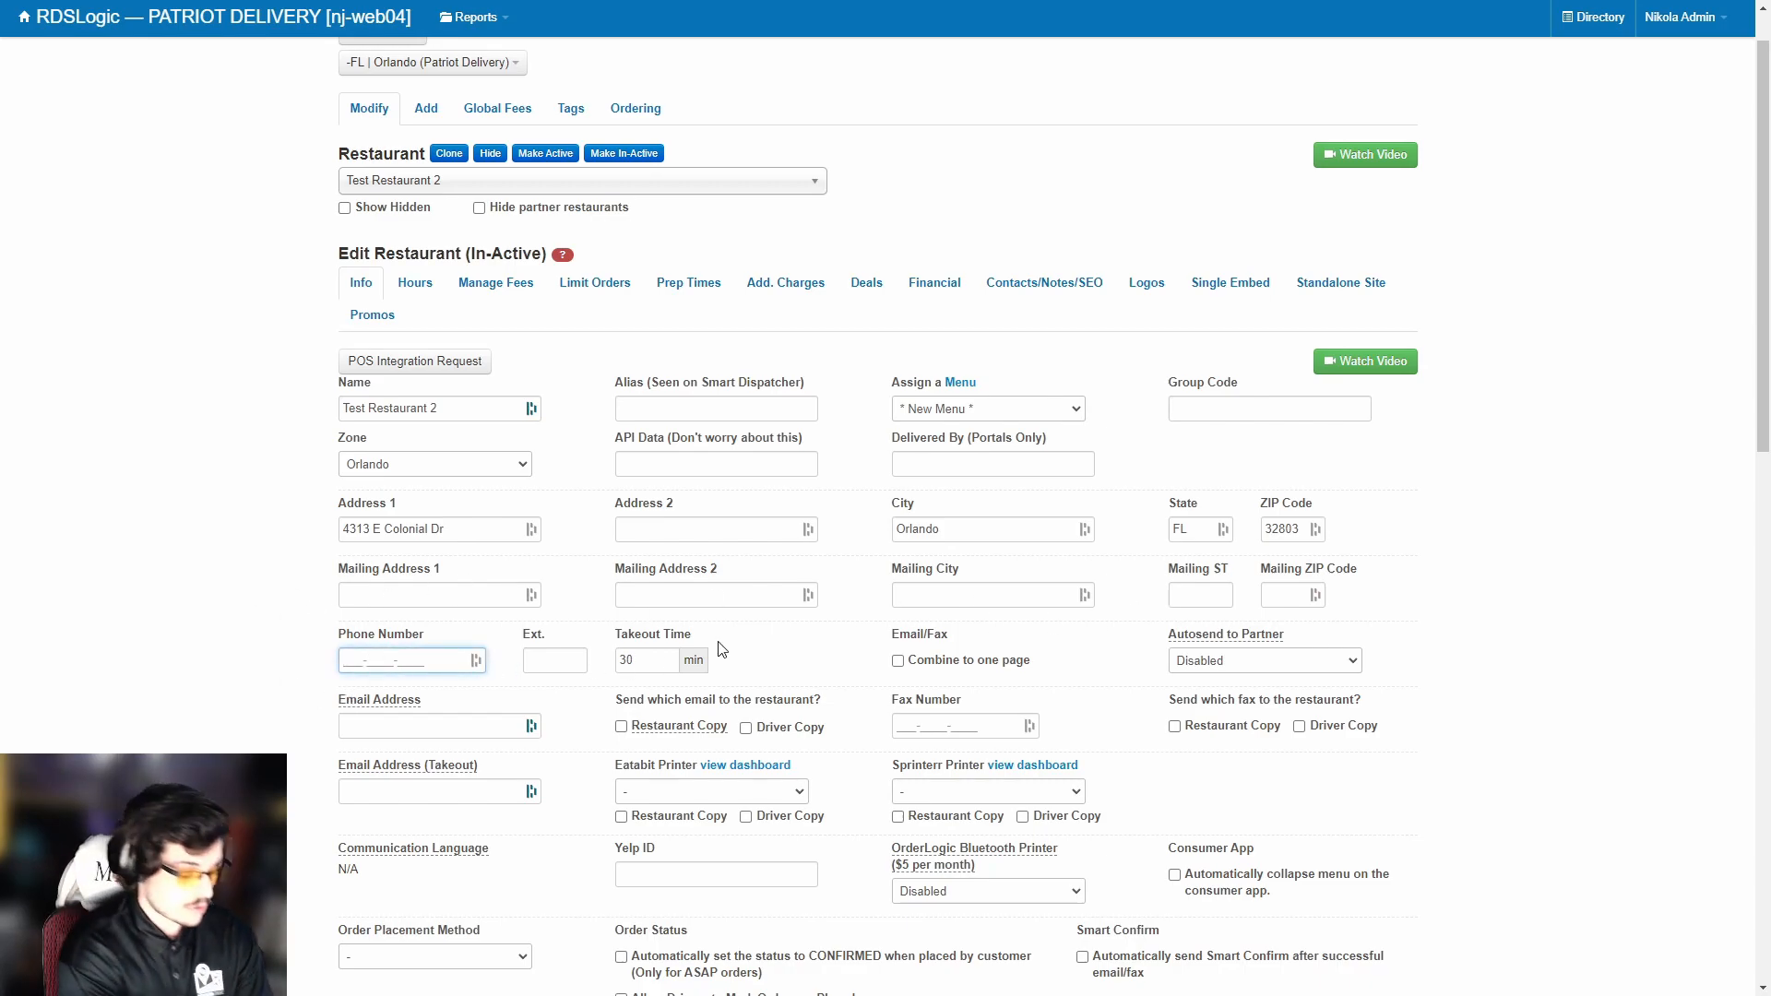
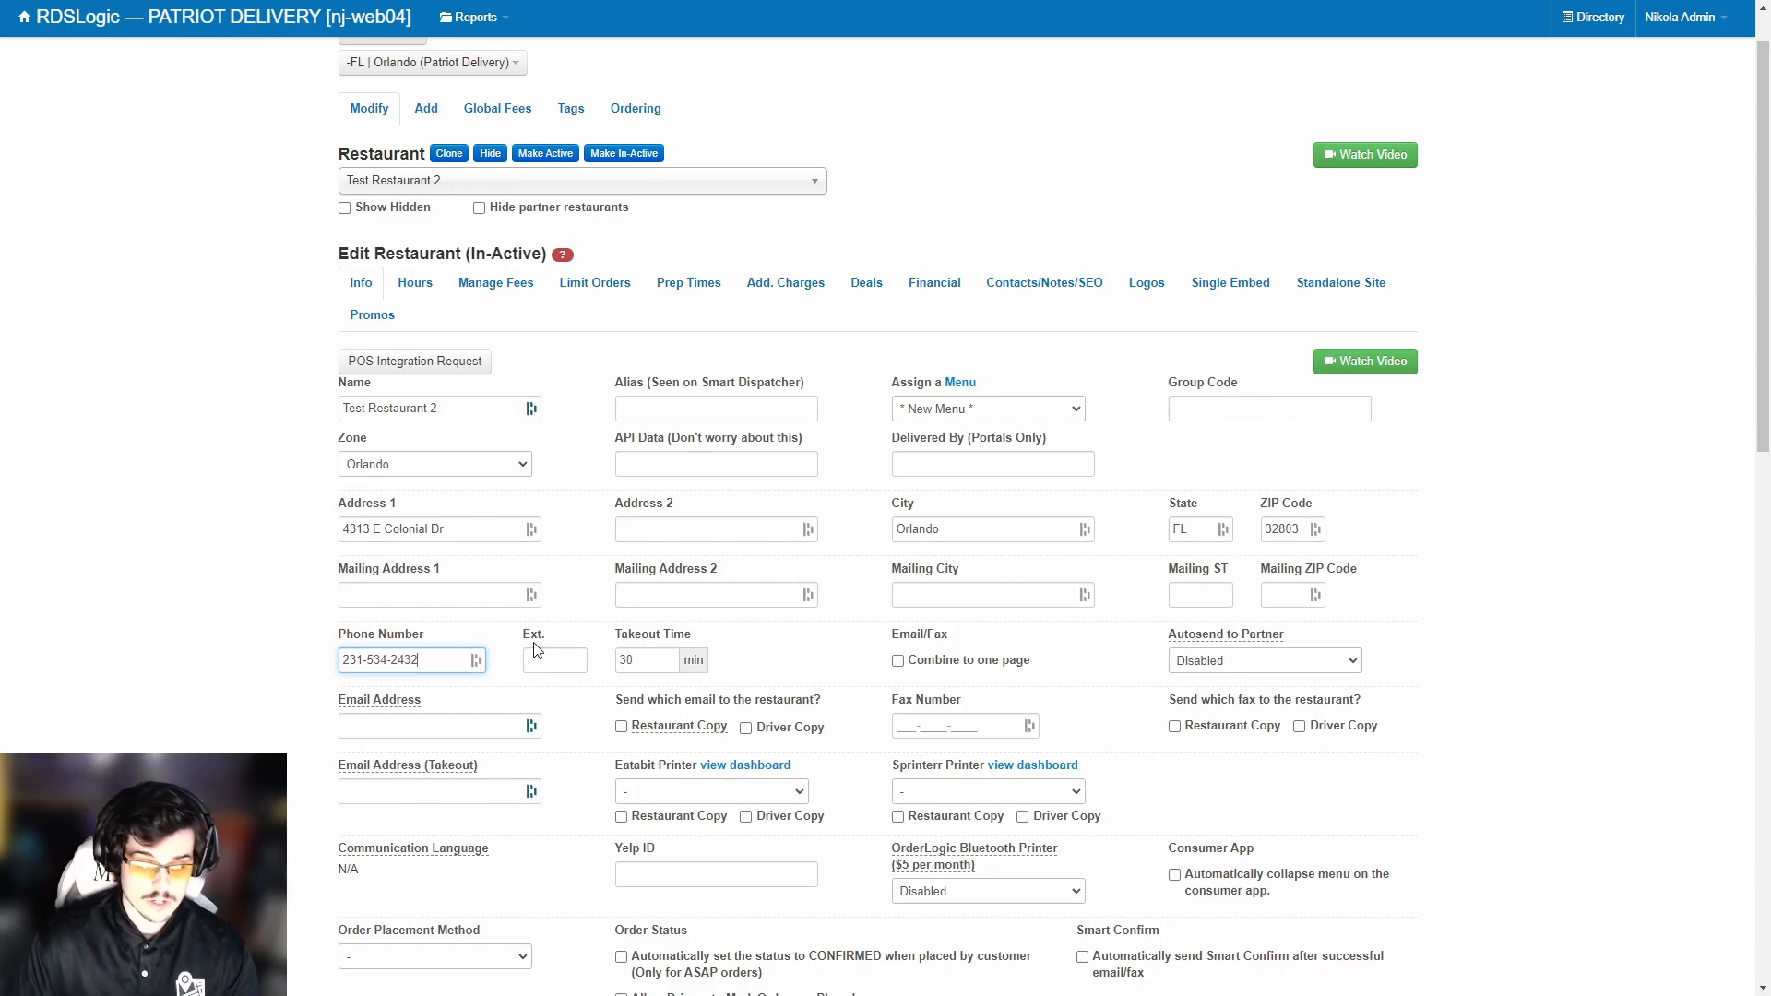
drag(619, 642, 692, 653)
click(691, 655)
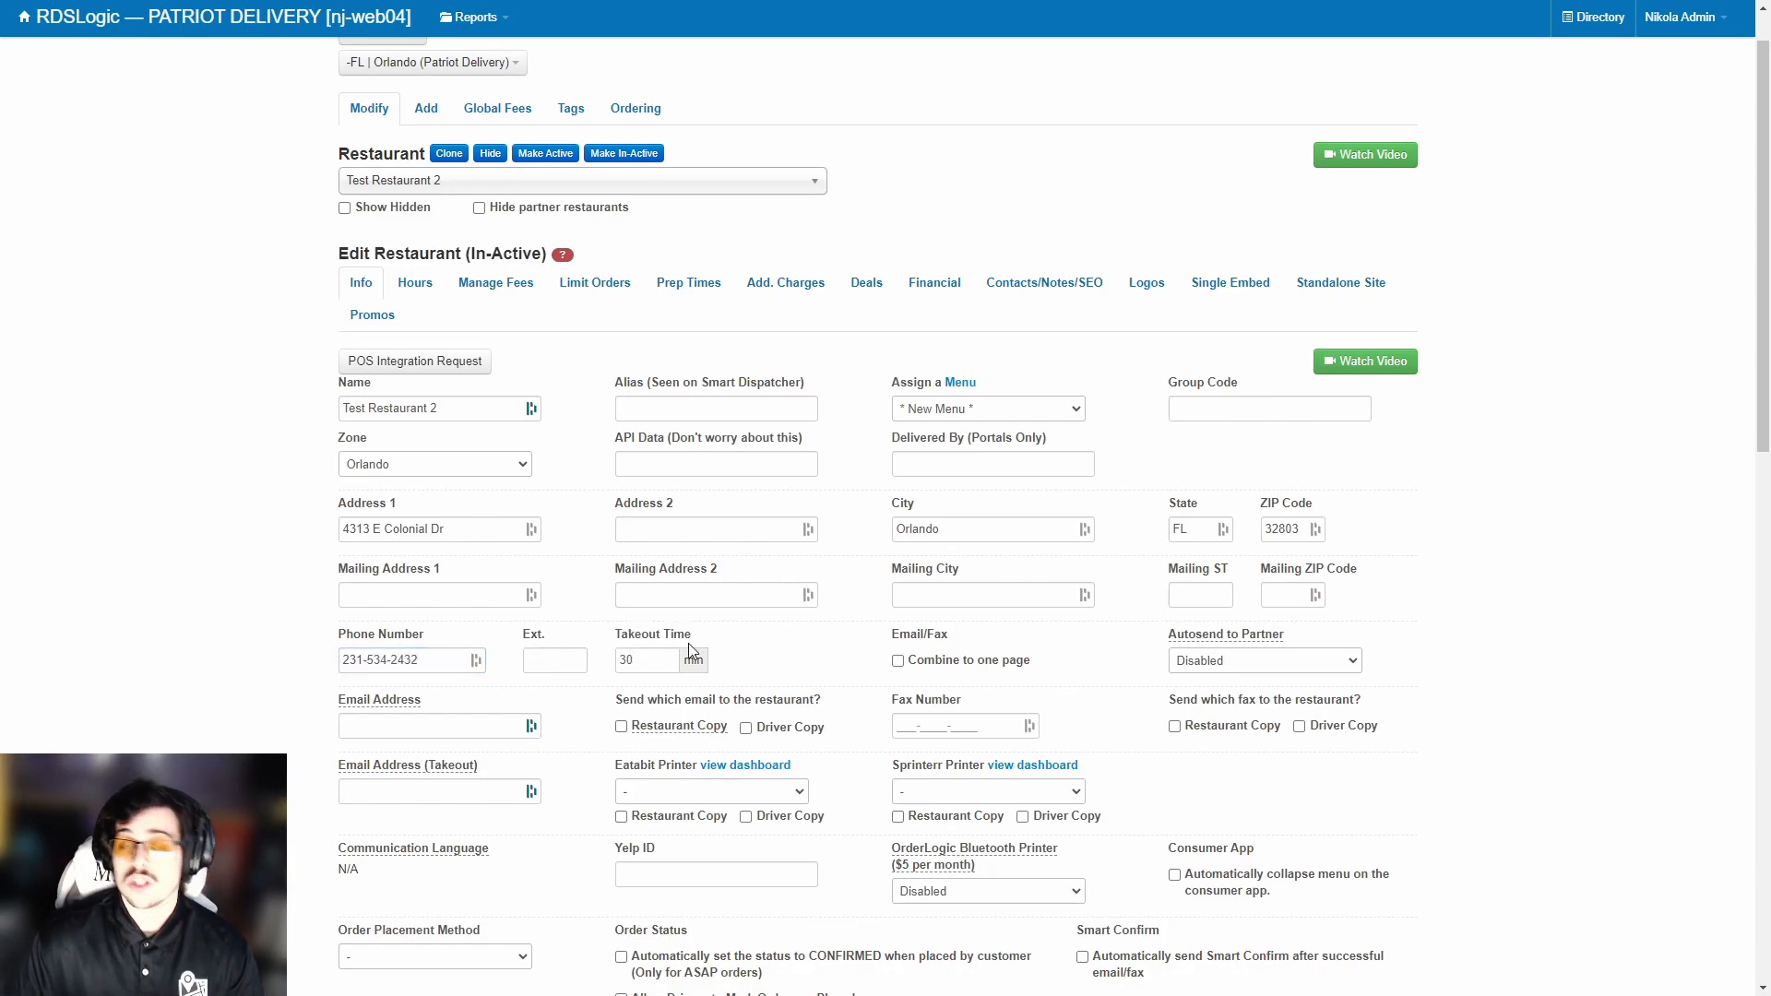
scroll(899, 683, down, 2)
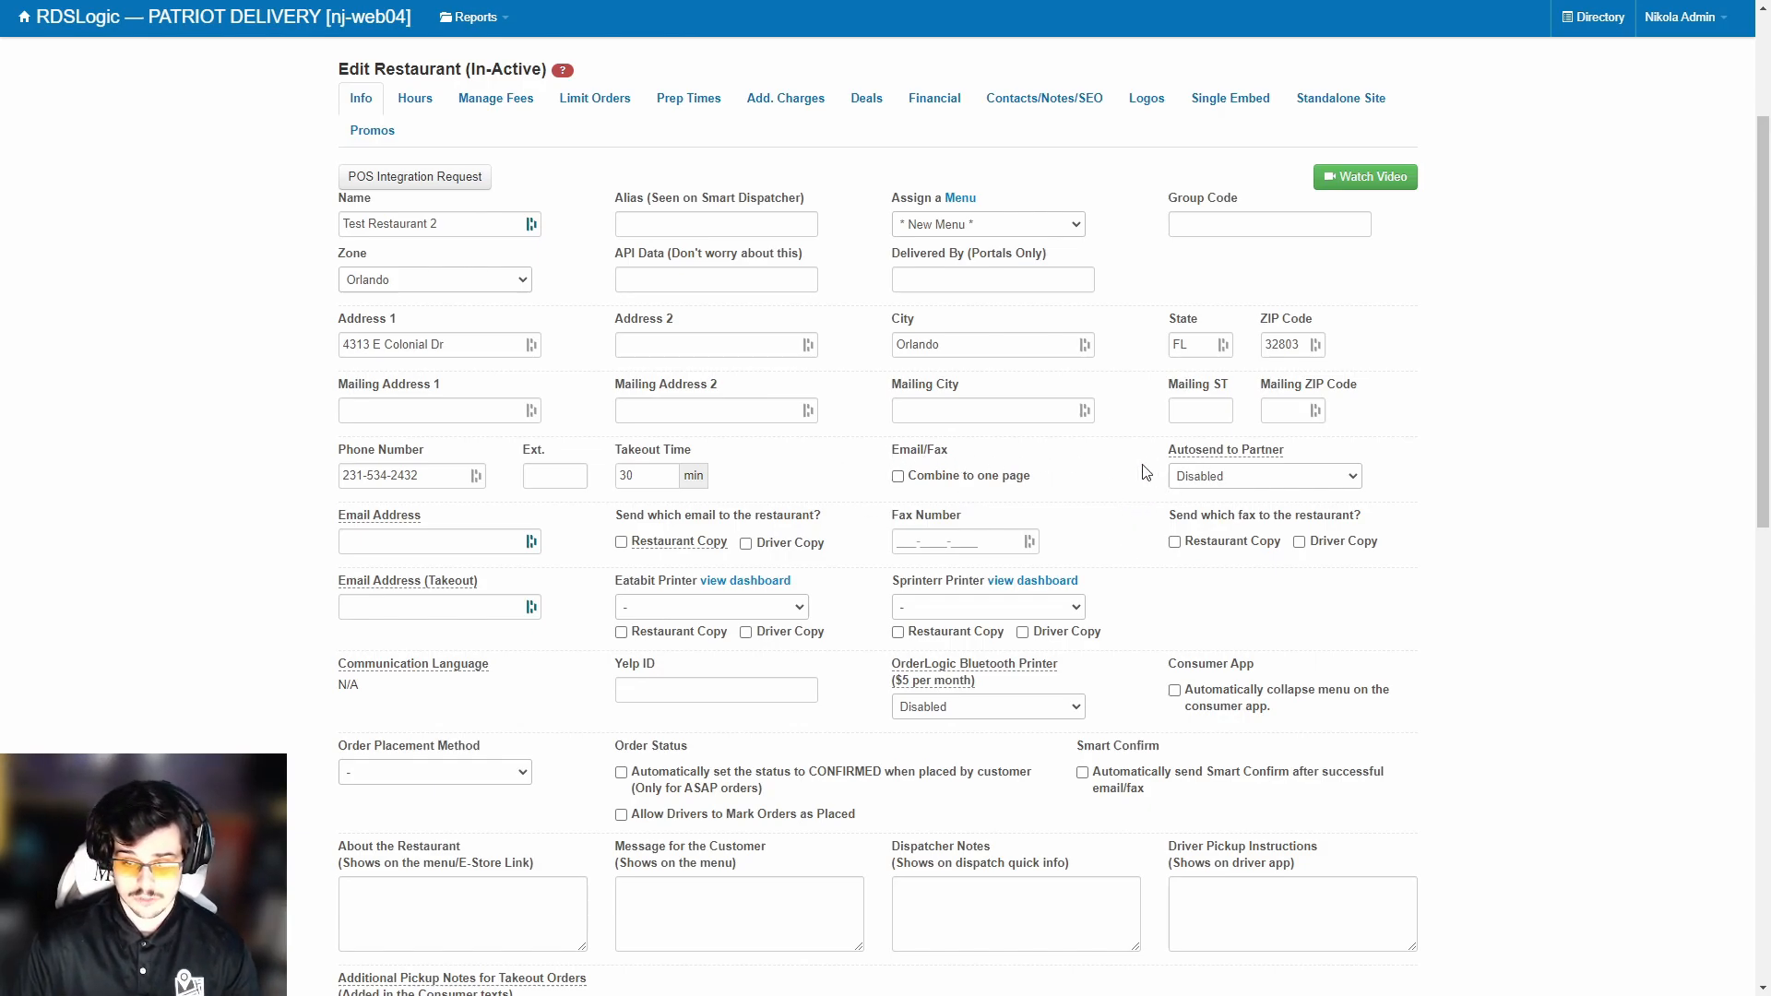
mouse_move(1259, 458)
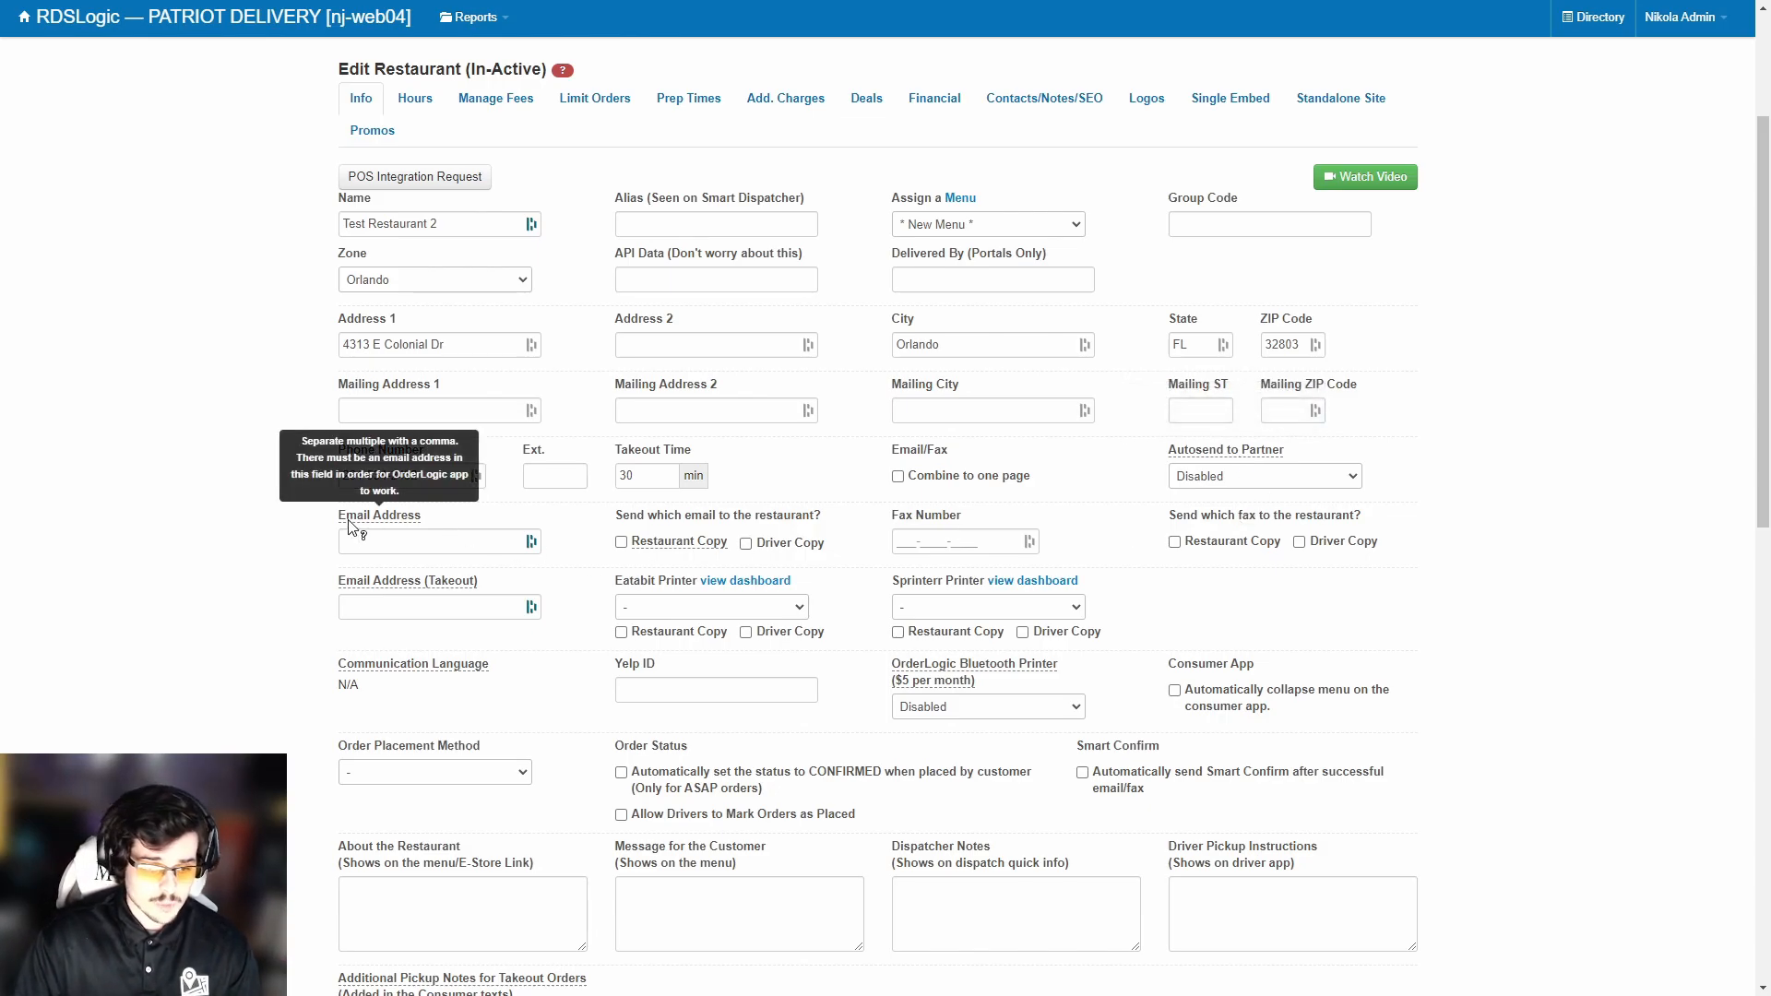
mouse_move(373, 581)
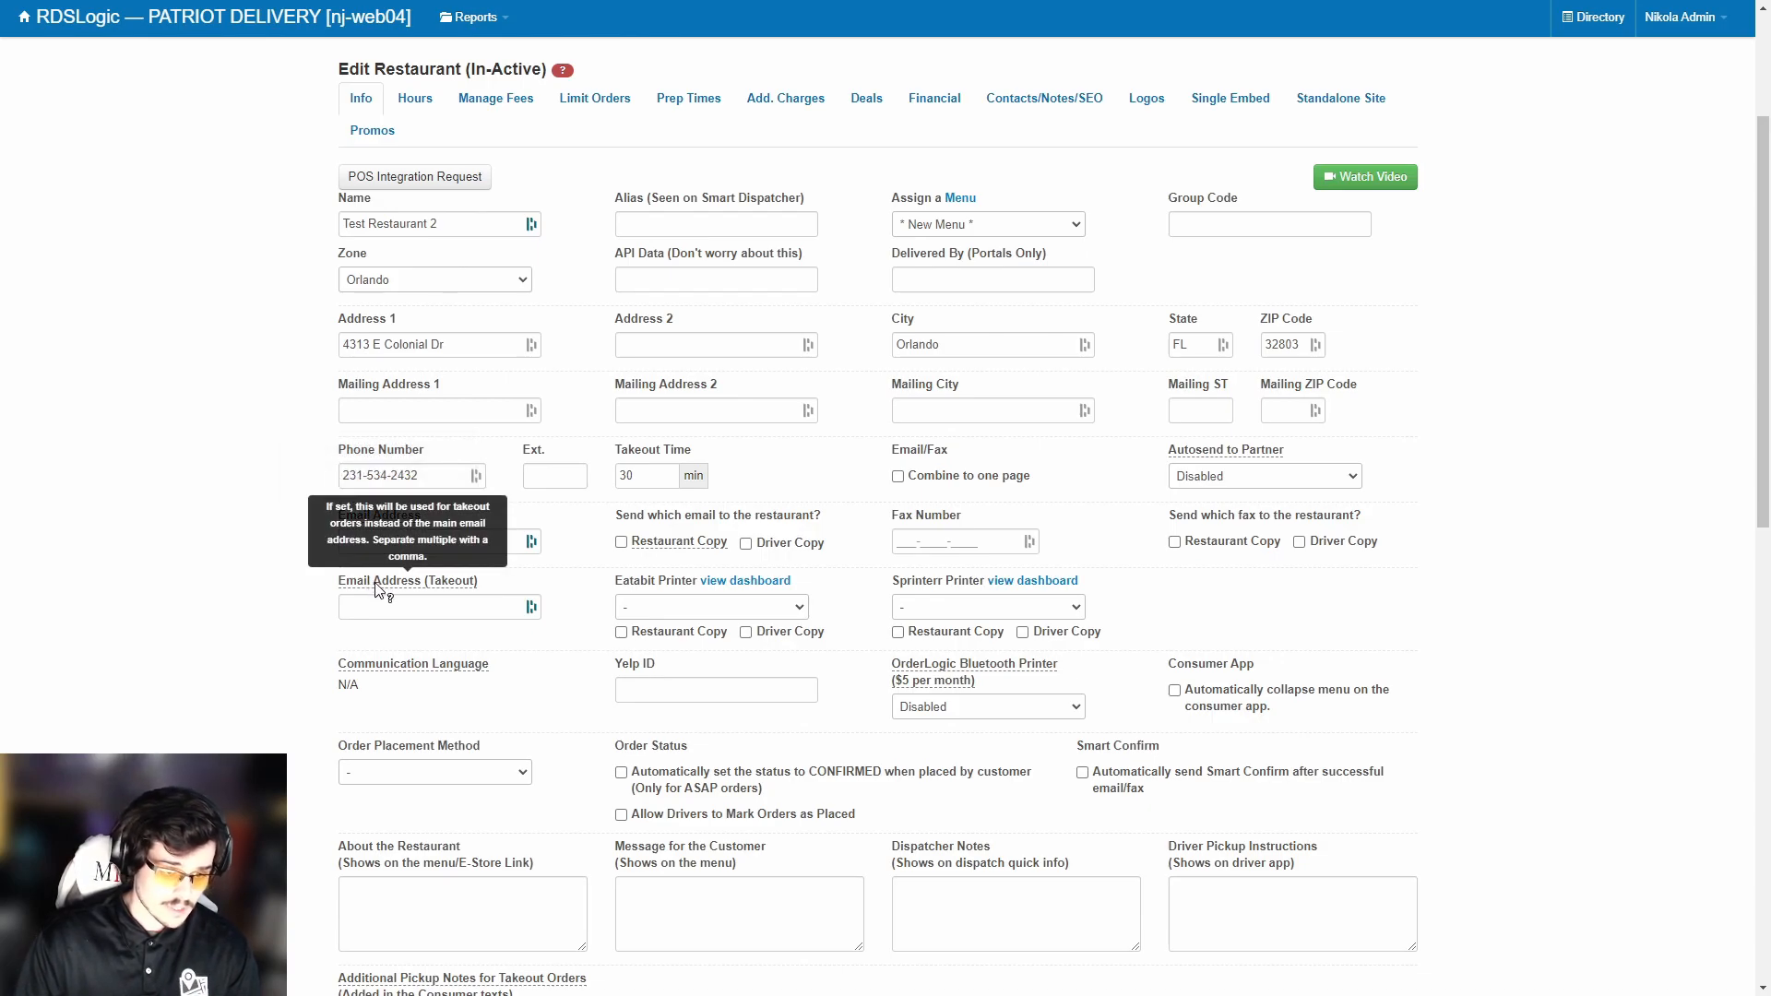
mouse_move(414, 526)
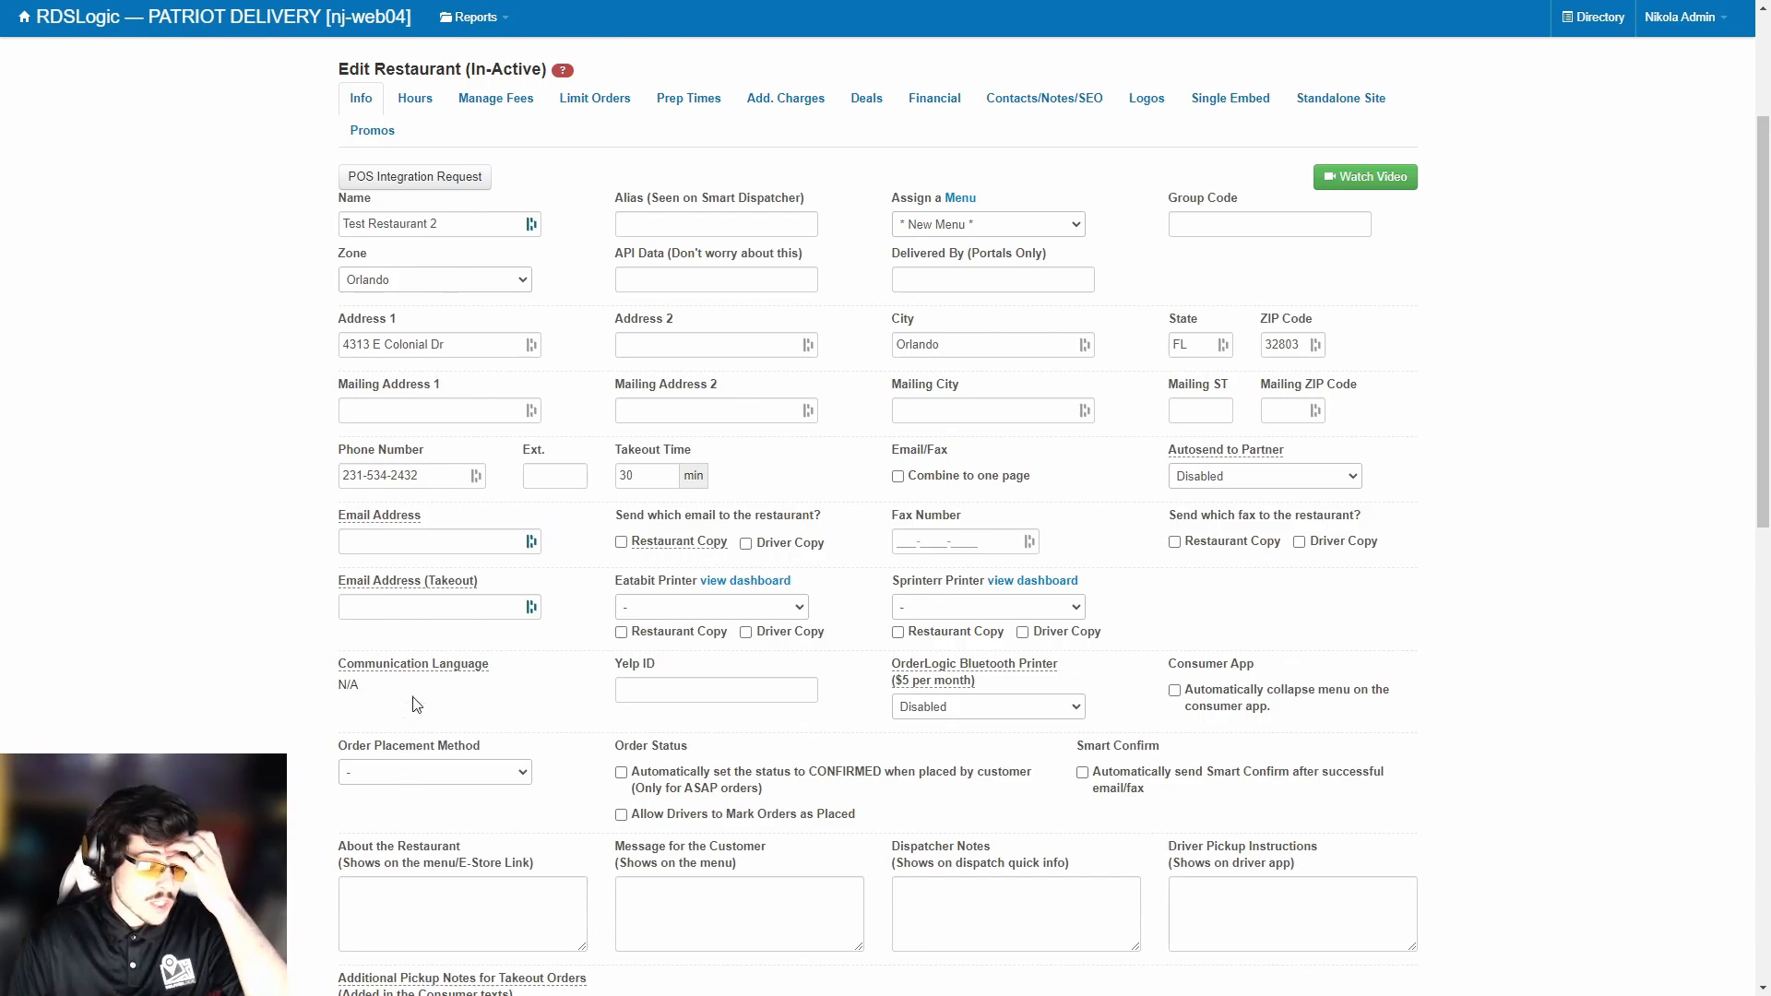
Enter the manager e-mail address, then append a second manager e-mail after a comma.
click(434, 548)
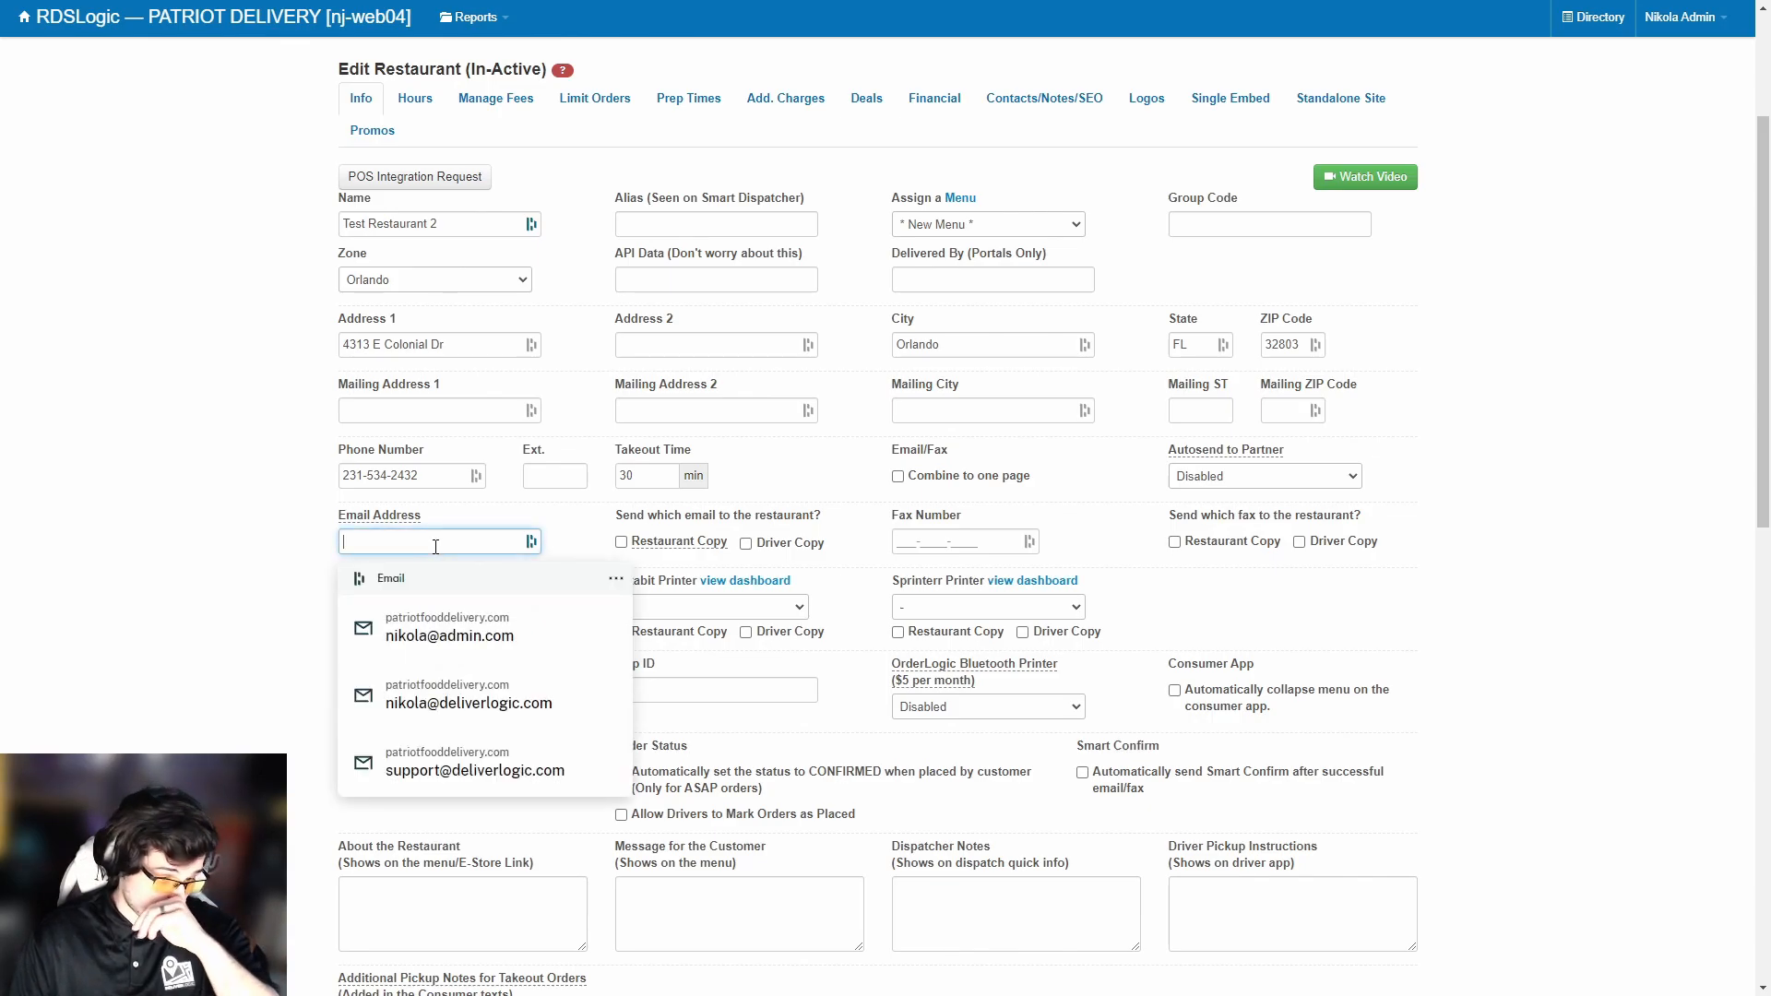
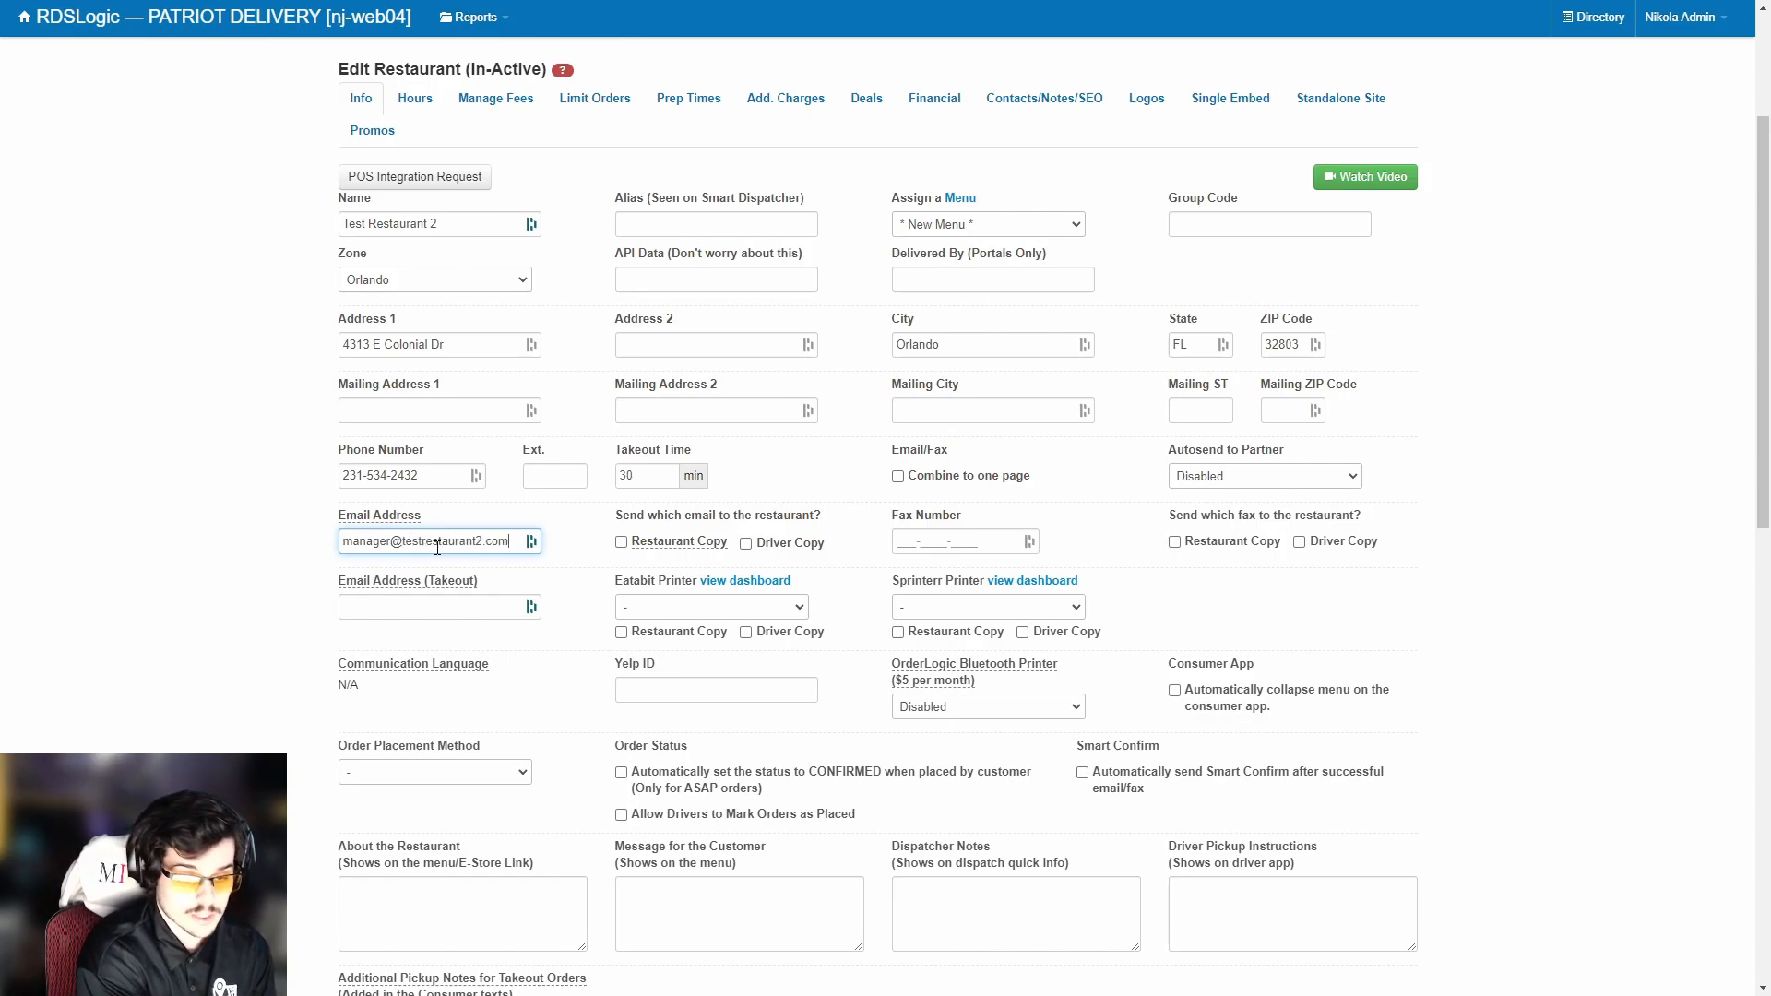
key(Tab)
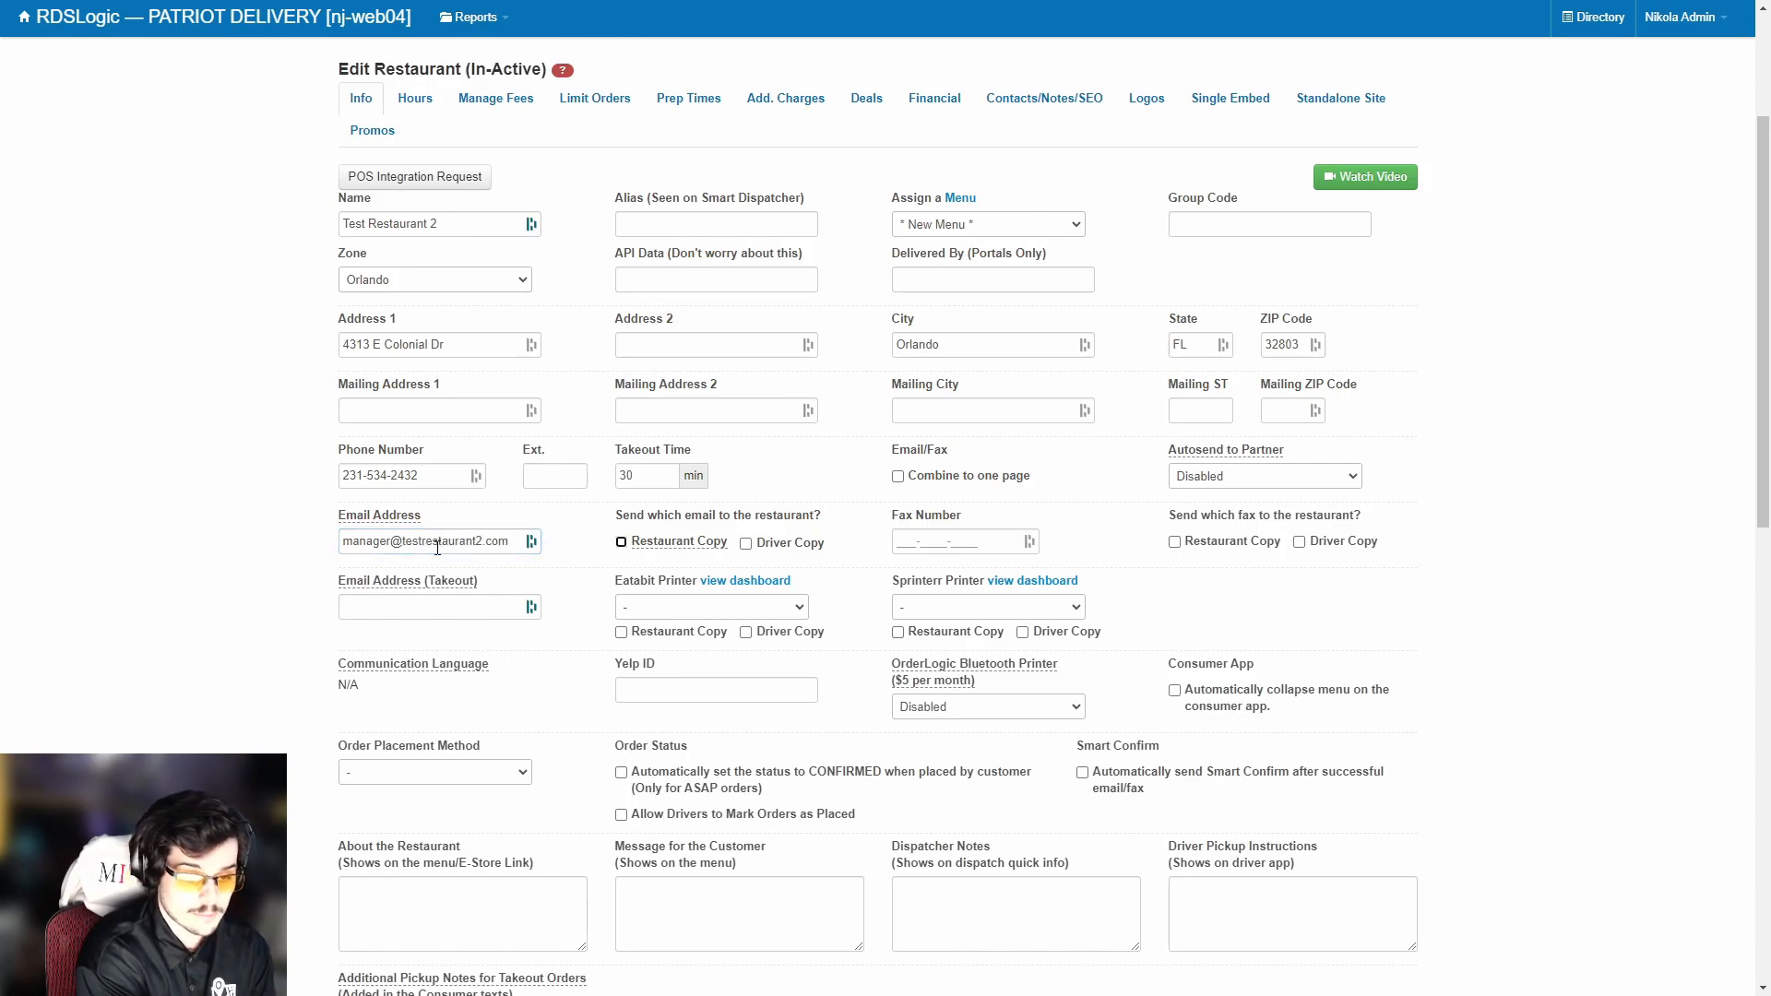
drag(498, 542, 534, 538)
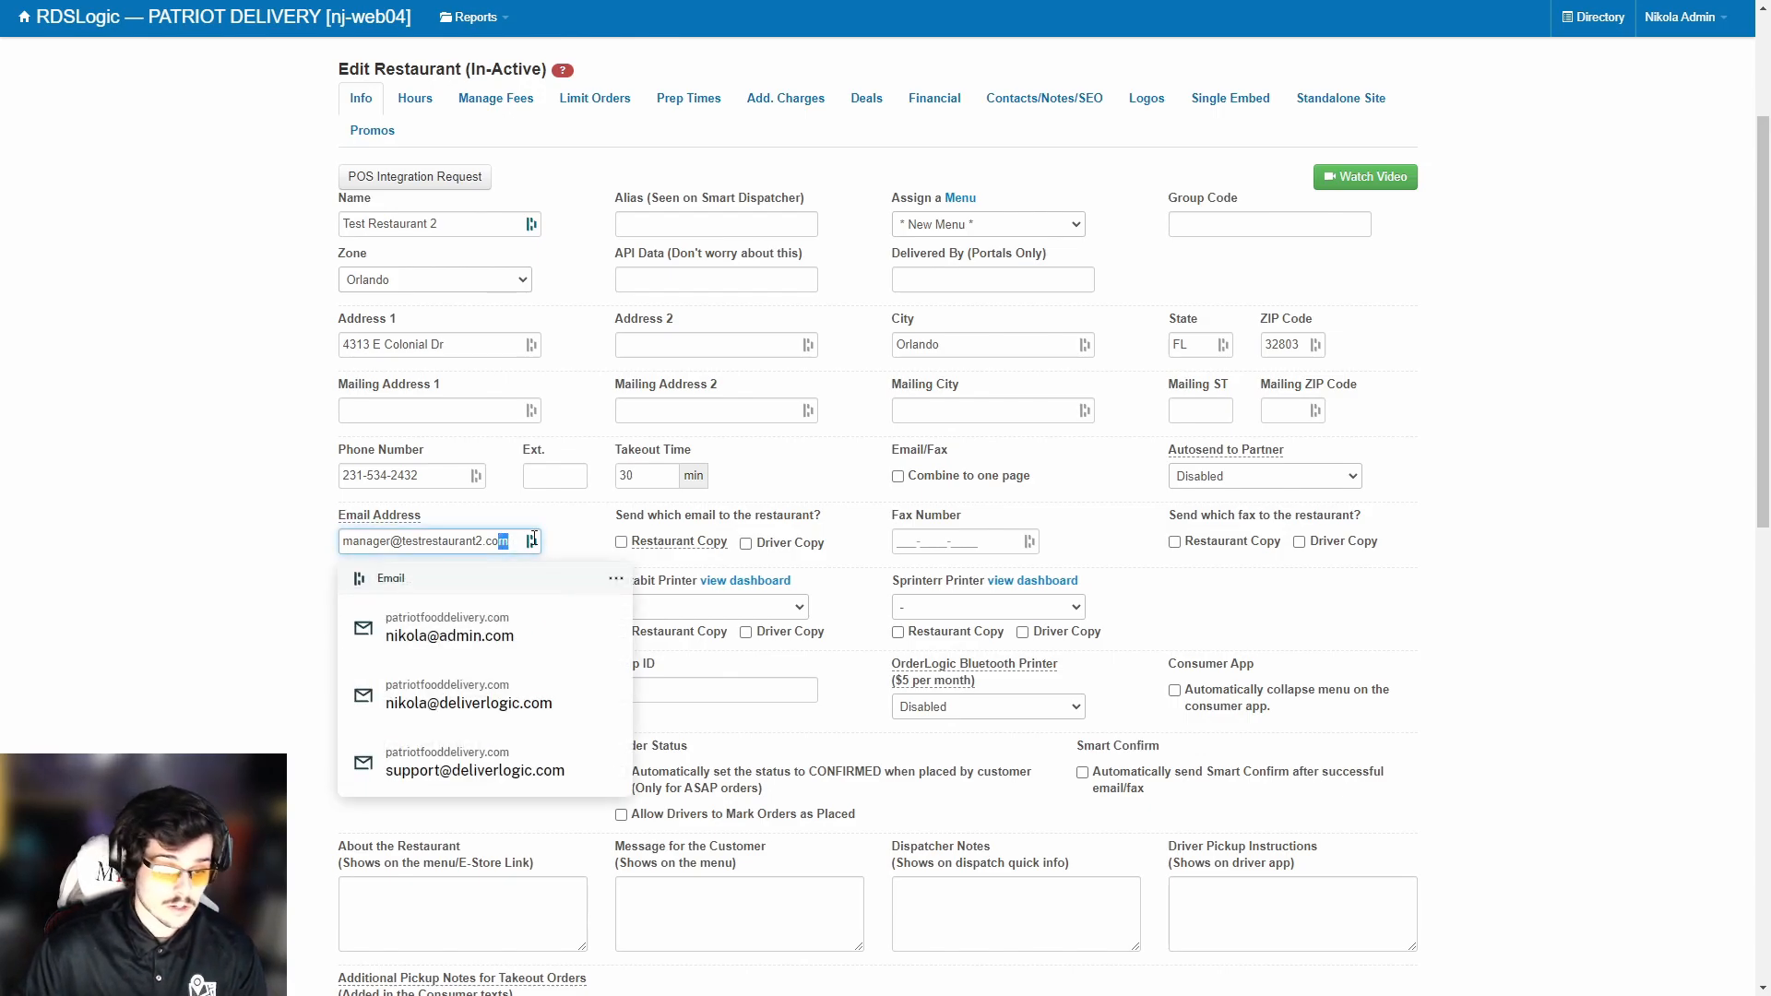
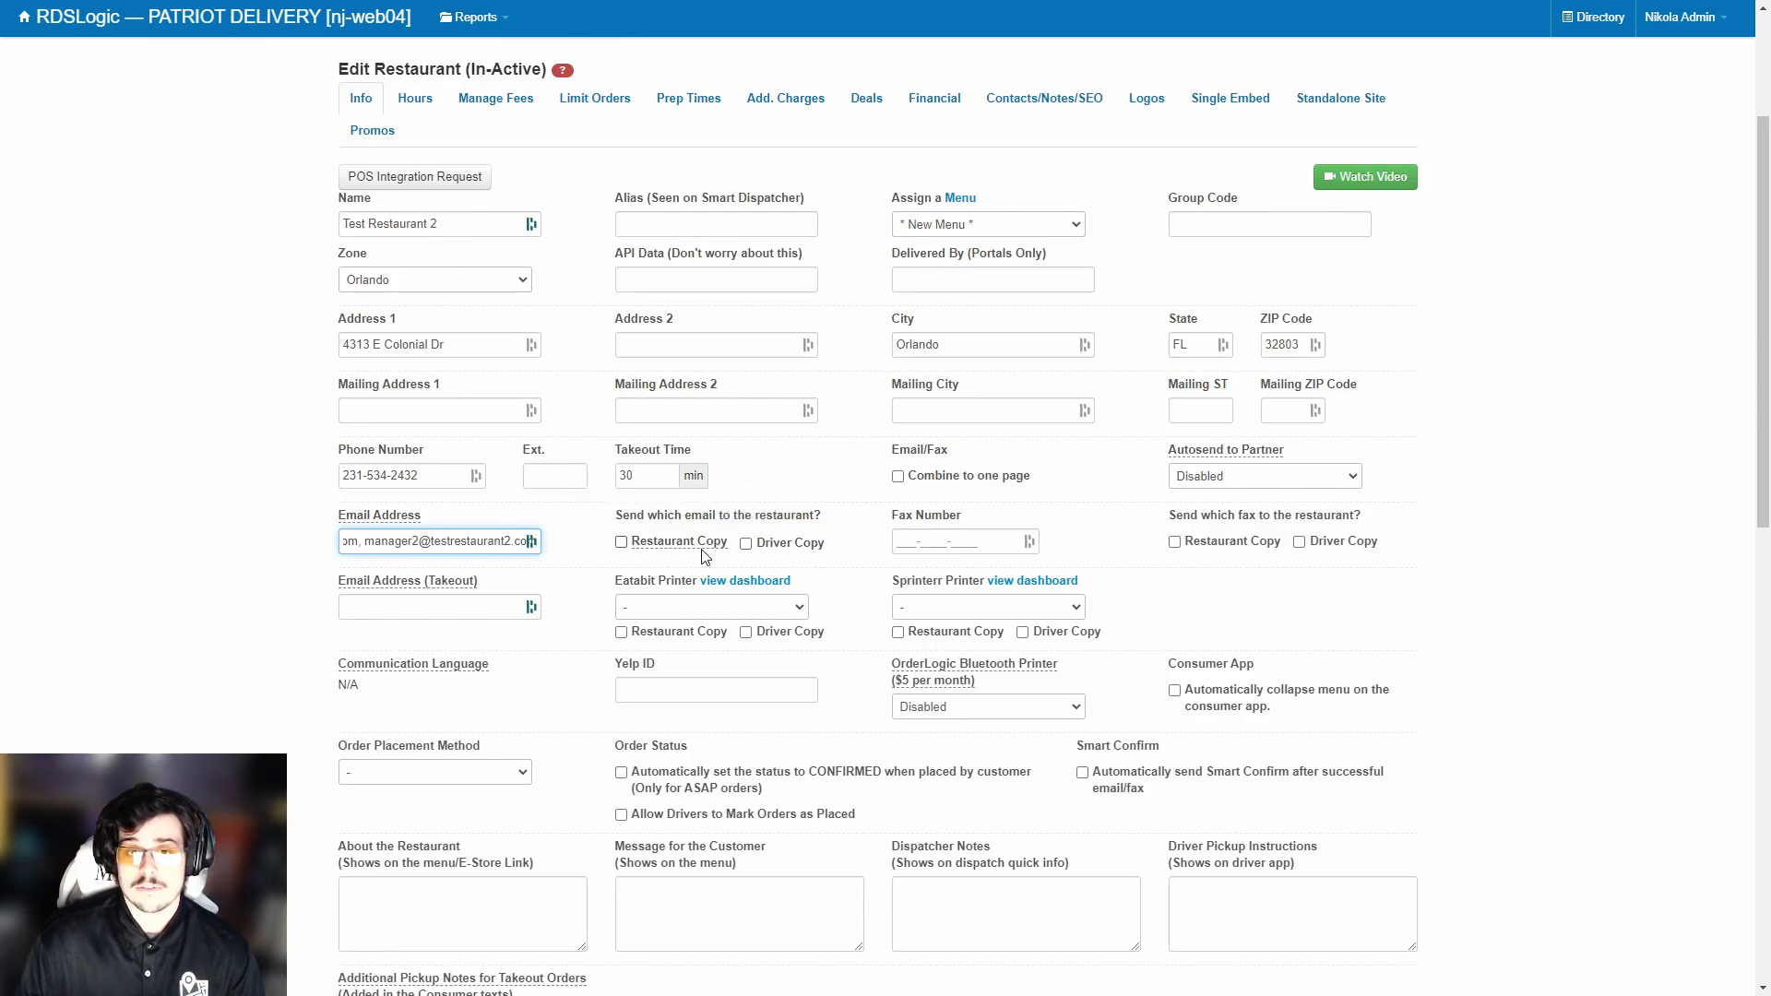
mouse_move(710, 547)
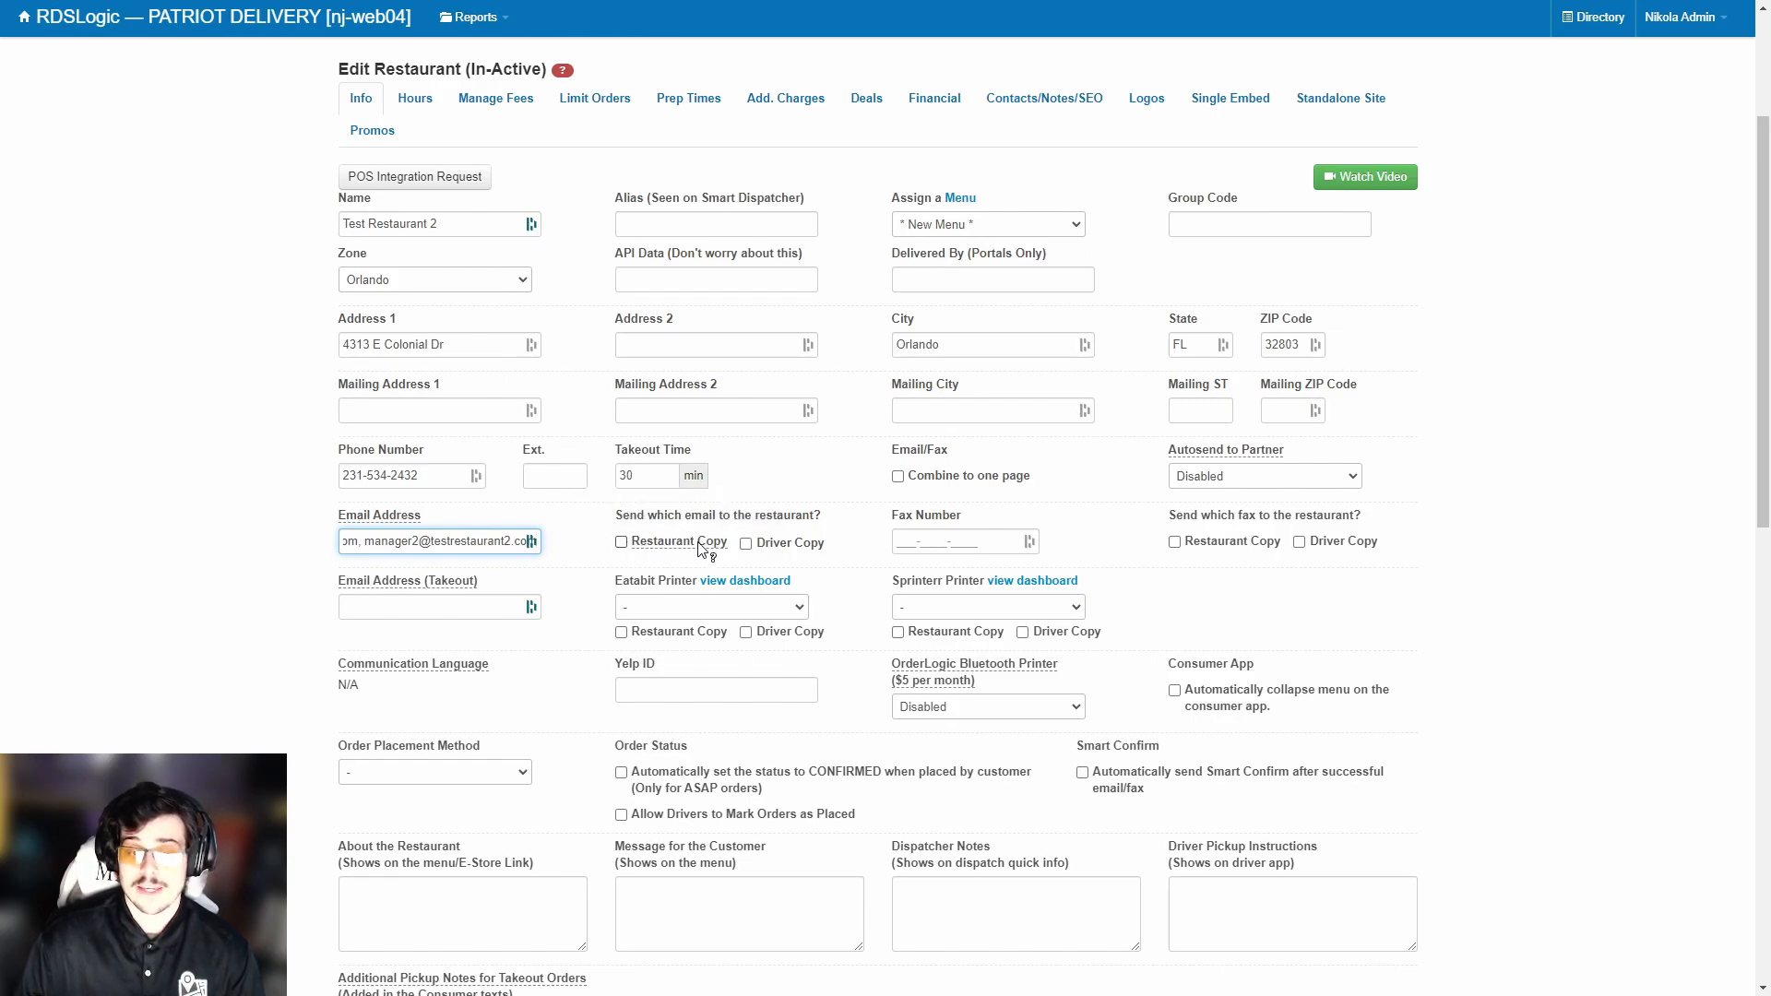
Tick Restaurant Copy for order e-mails and set Order Placement Method to OrderLogic.
click(621, 544)
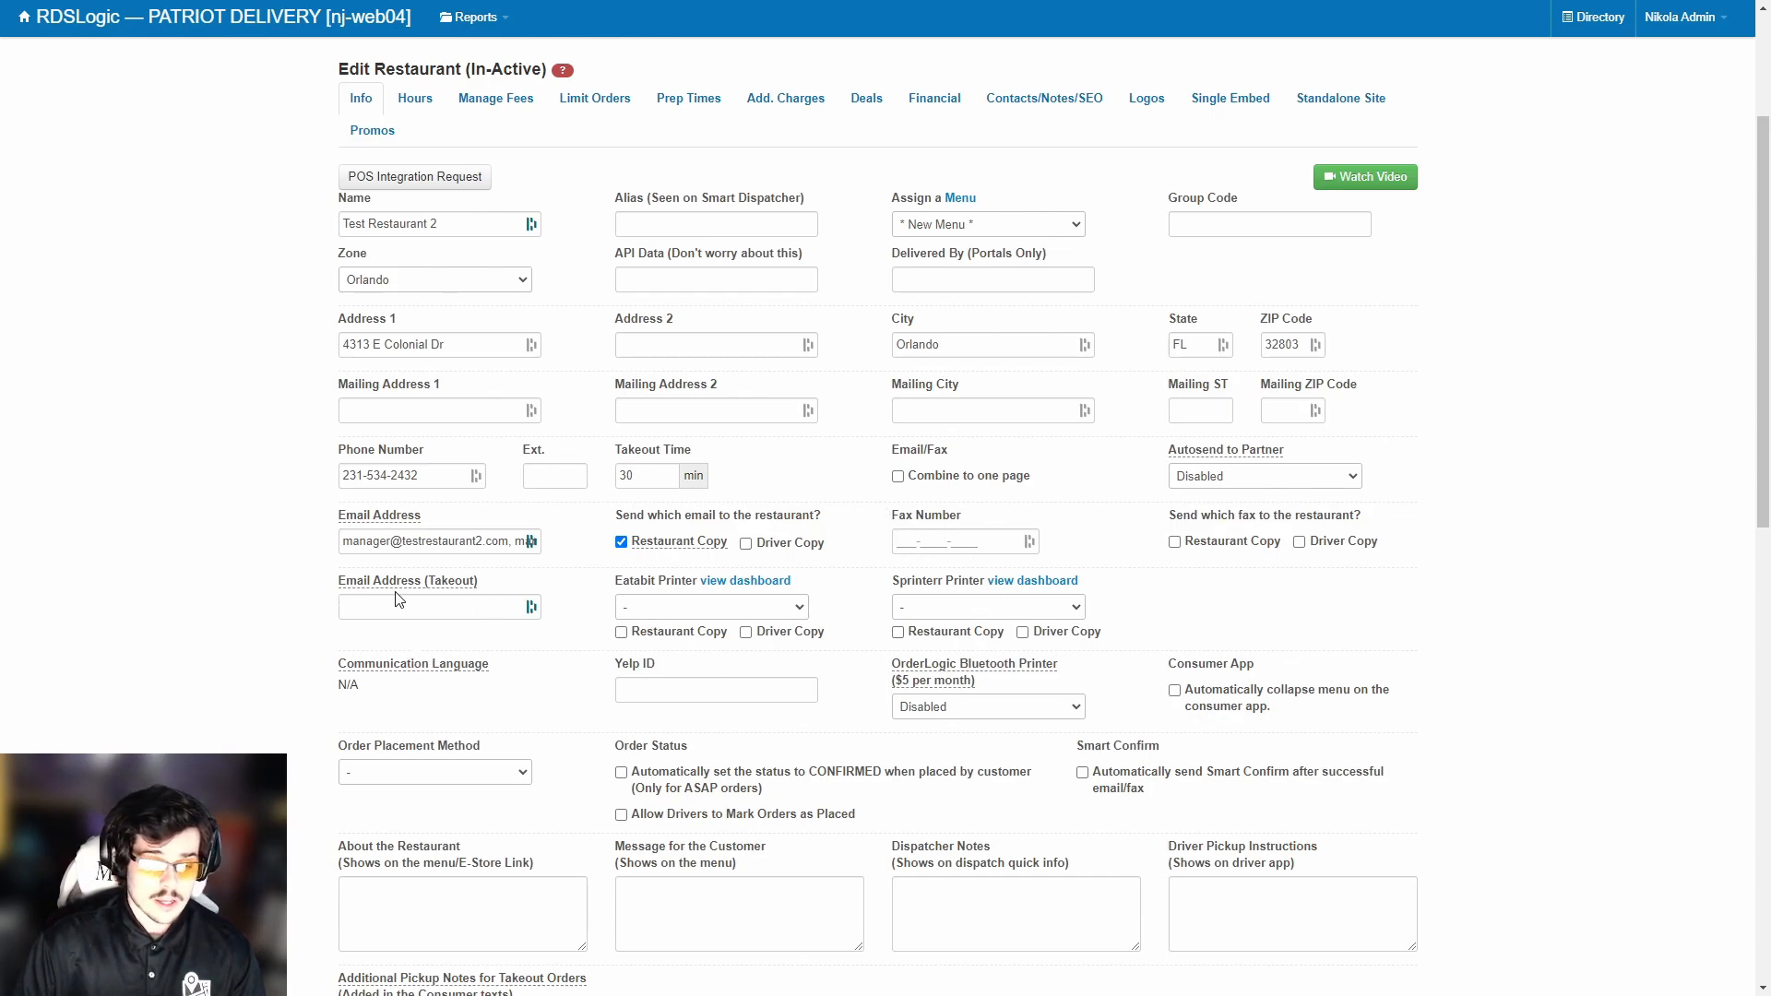
mouse_move(420, 593)
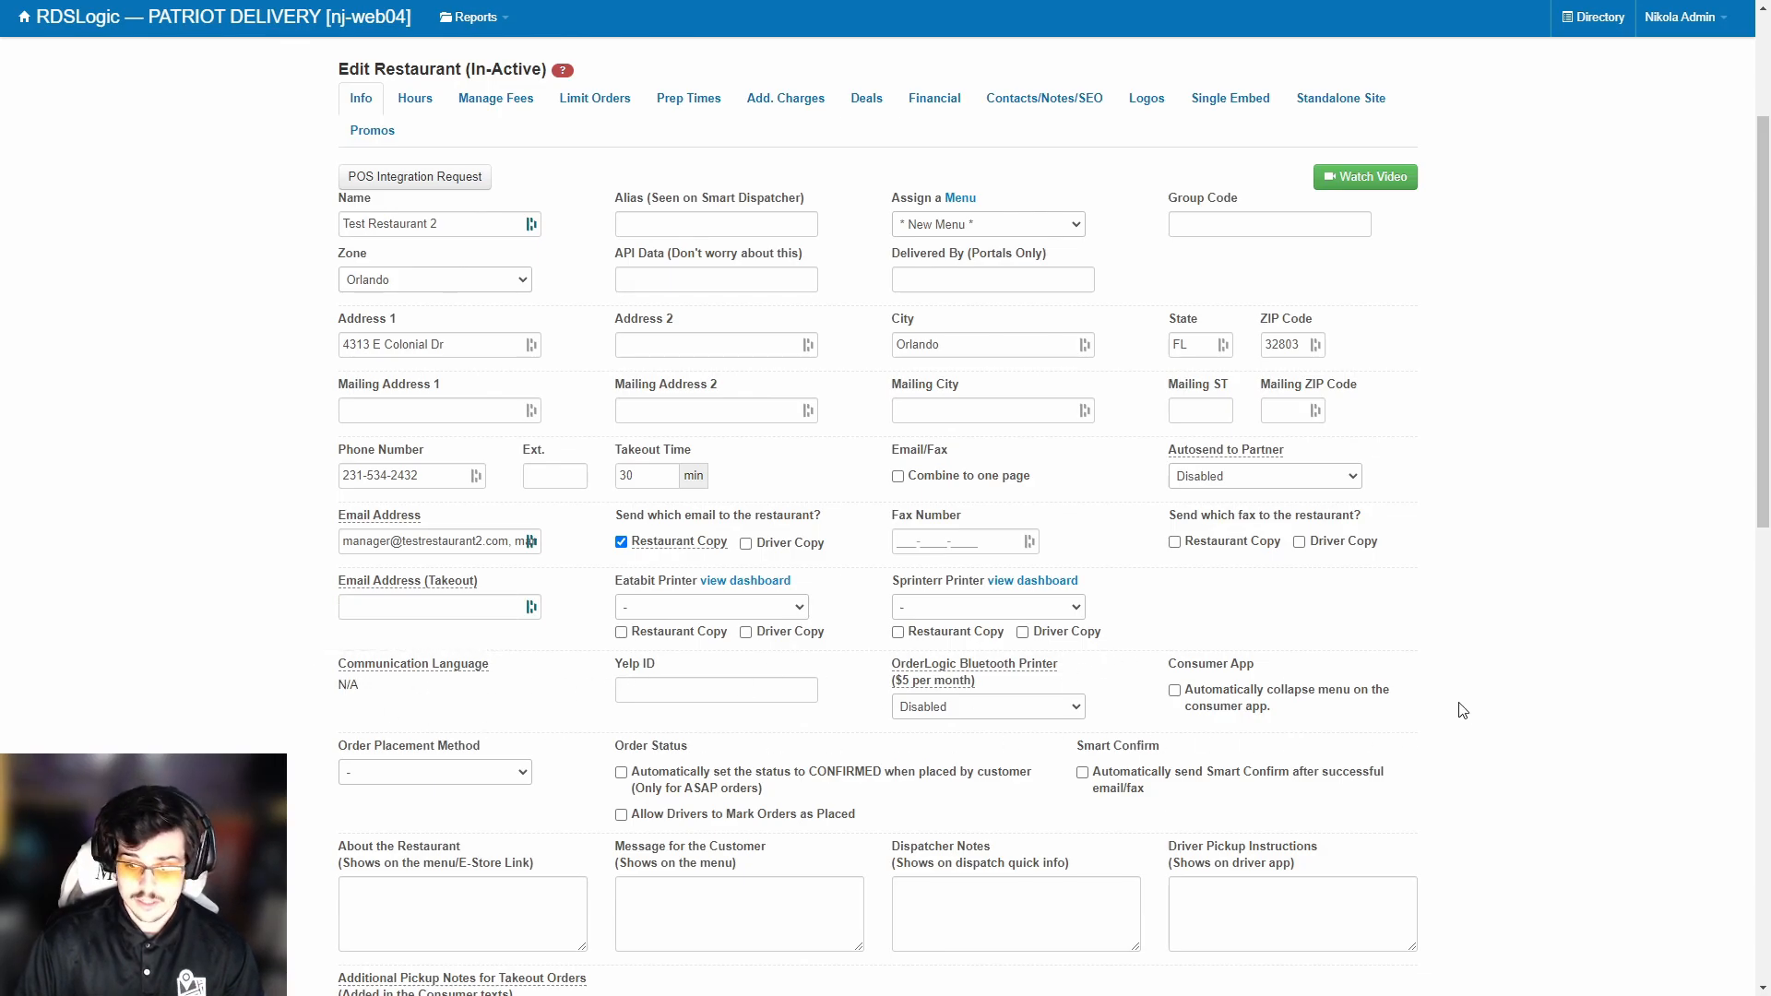
click(473, 773)
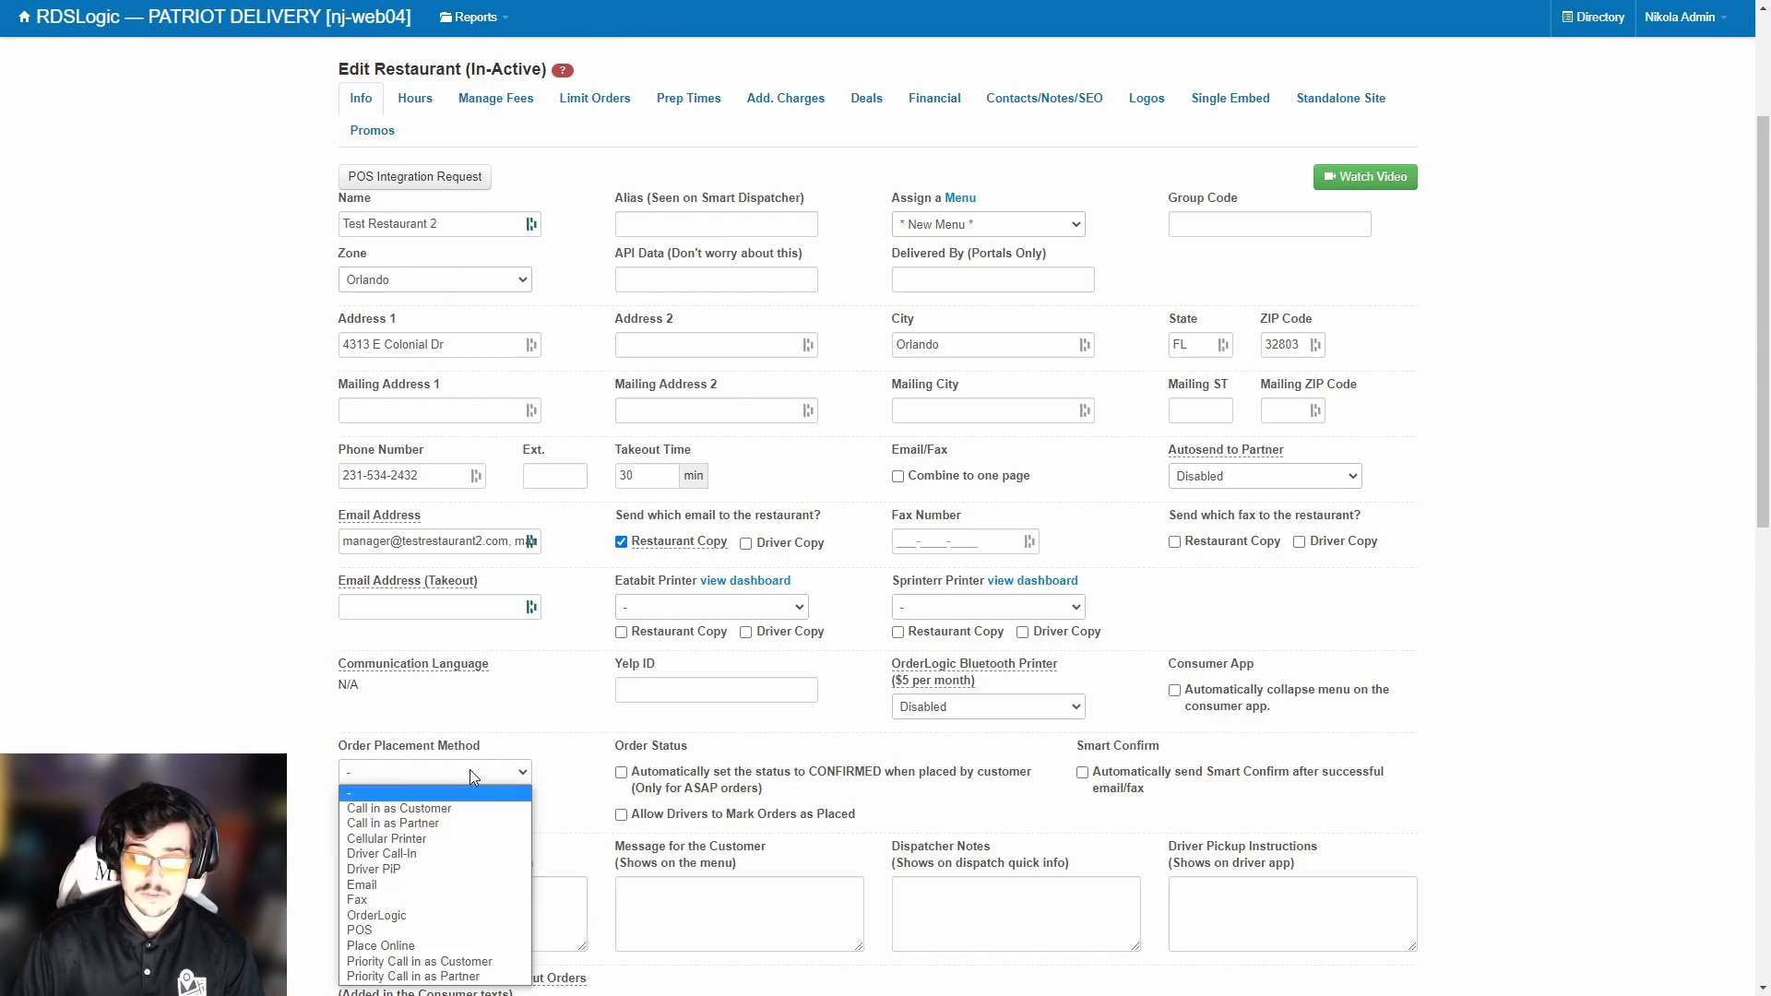
scroll(466, 720, down, 1)
click(461, 655)
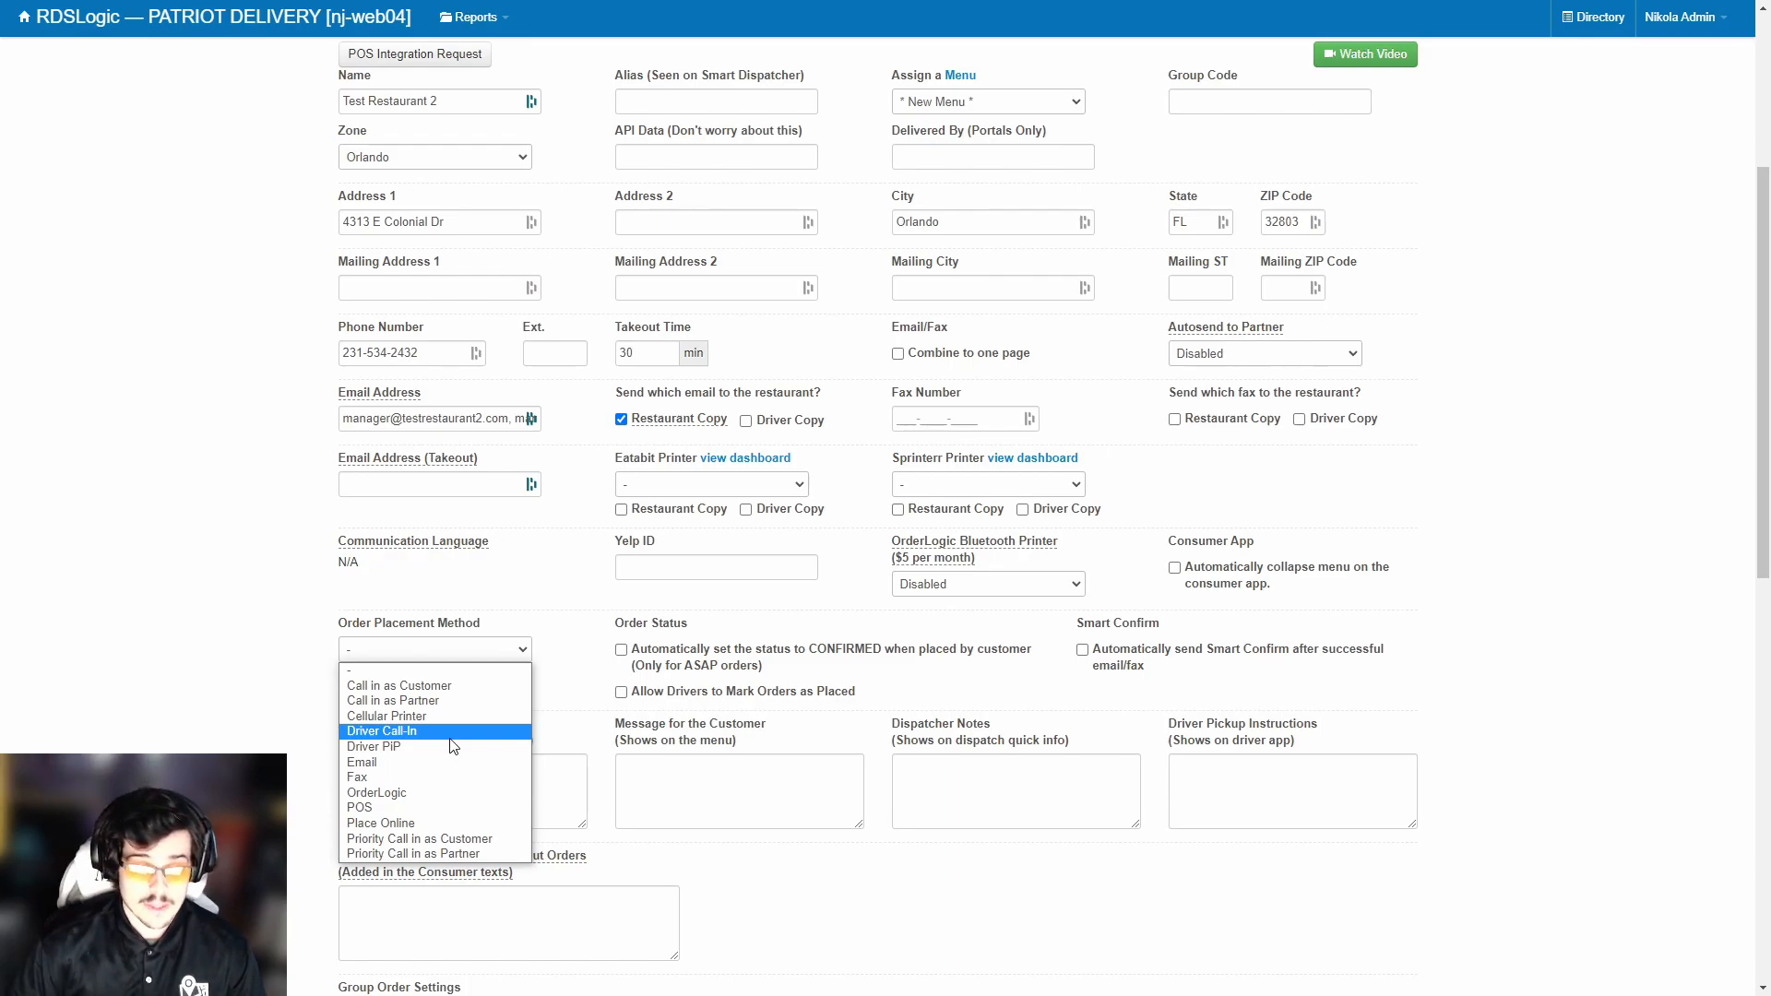
click(397, 796)
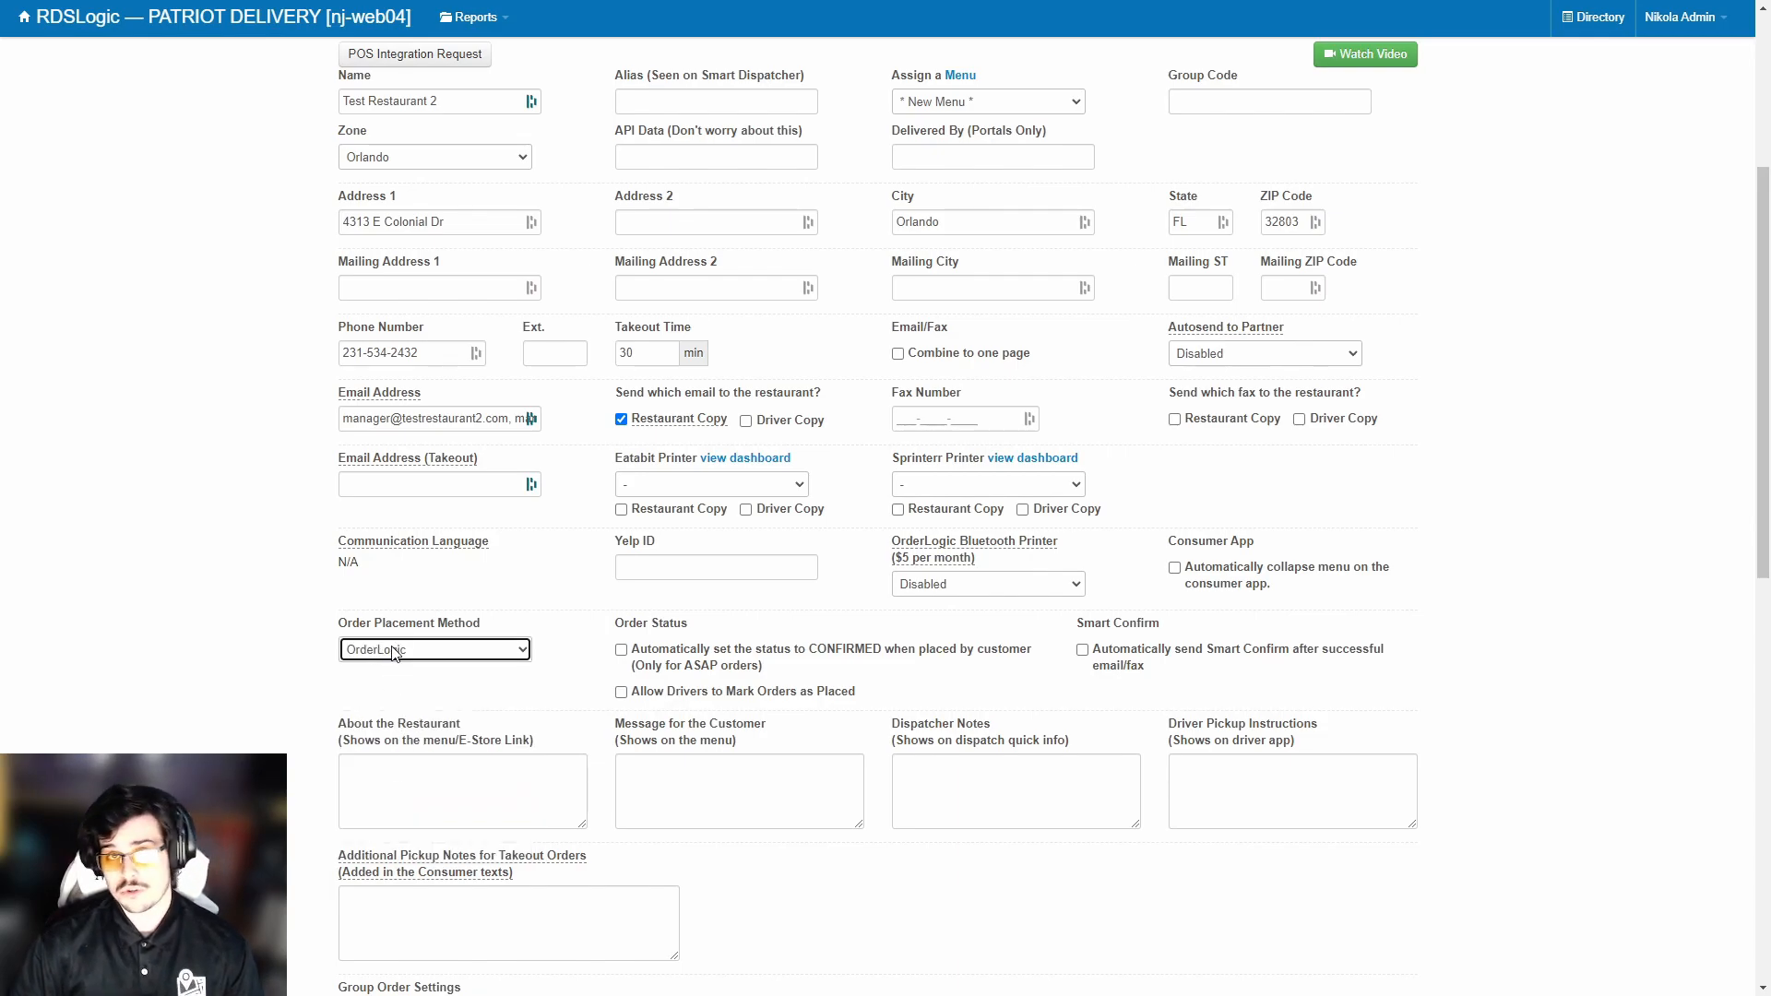
scroll(609, 659, down, 2)
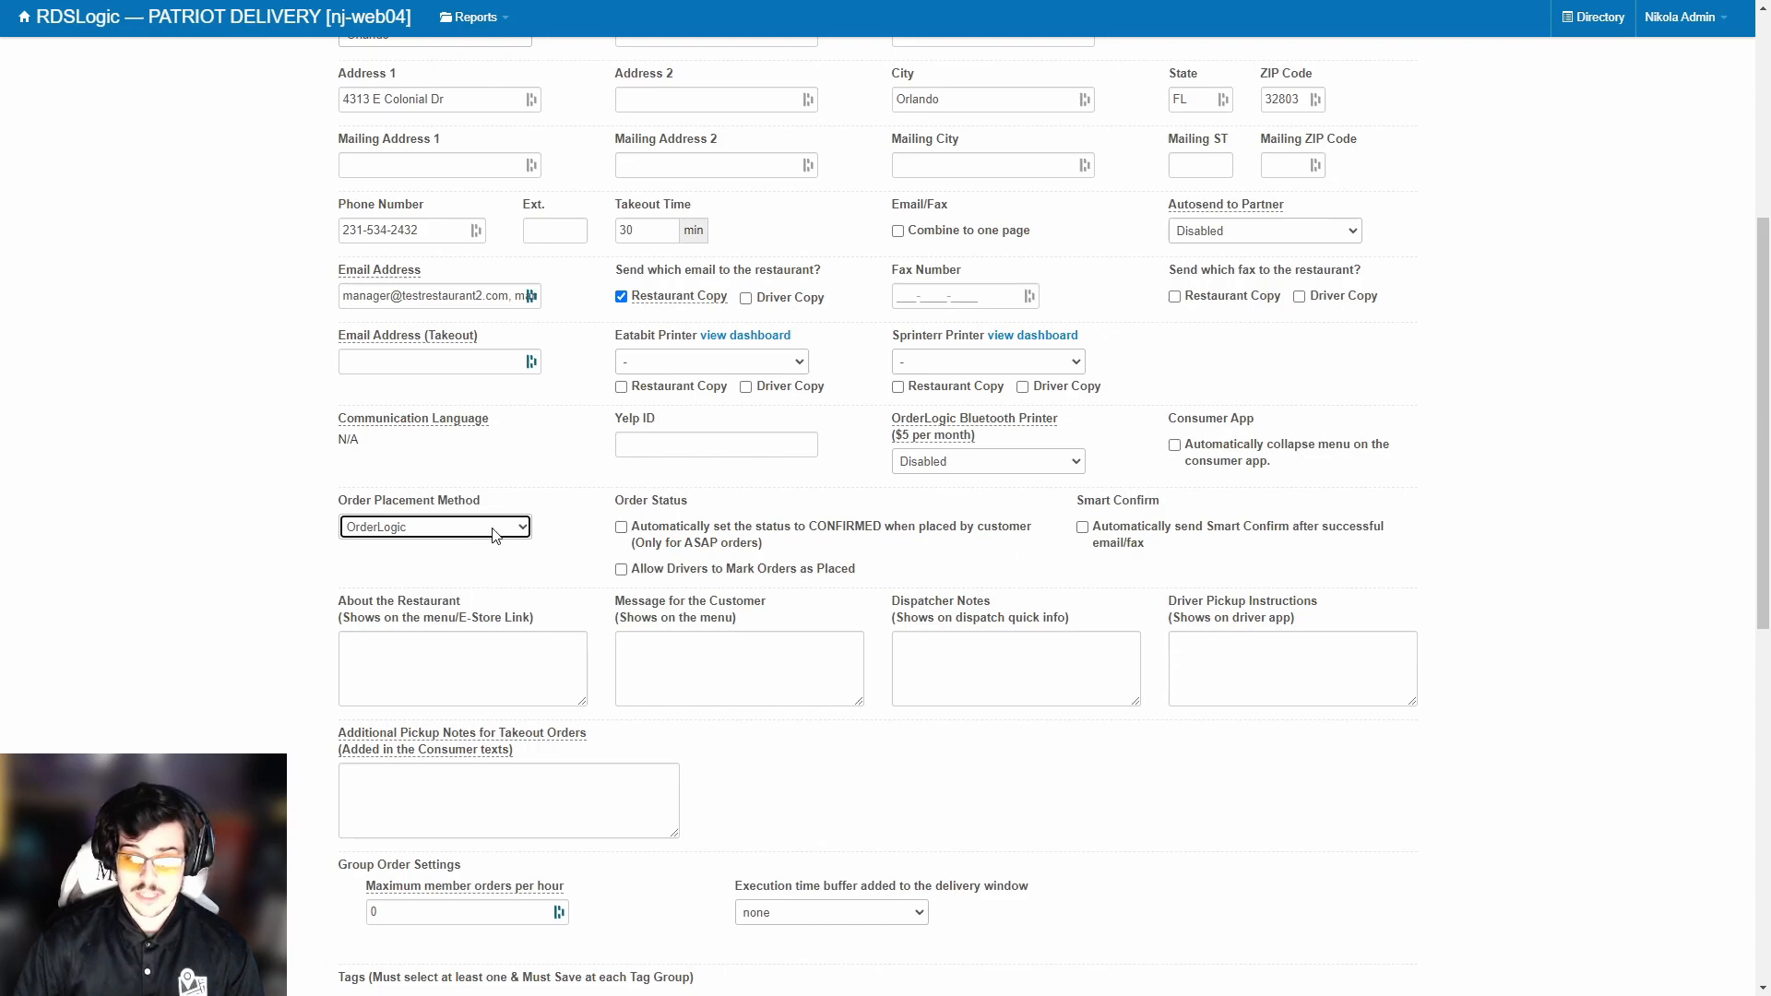
Point out the About the Restaurant, Message for the Customer and Dispatcher Notes fields.
drag(340, 600, 773, 601)
click(575, 601)
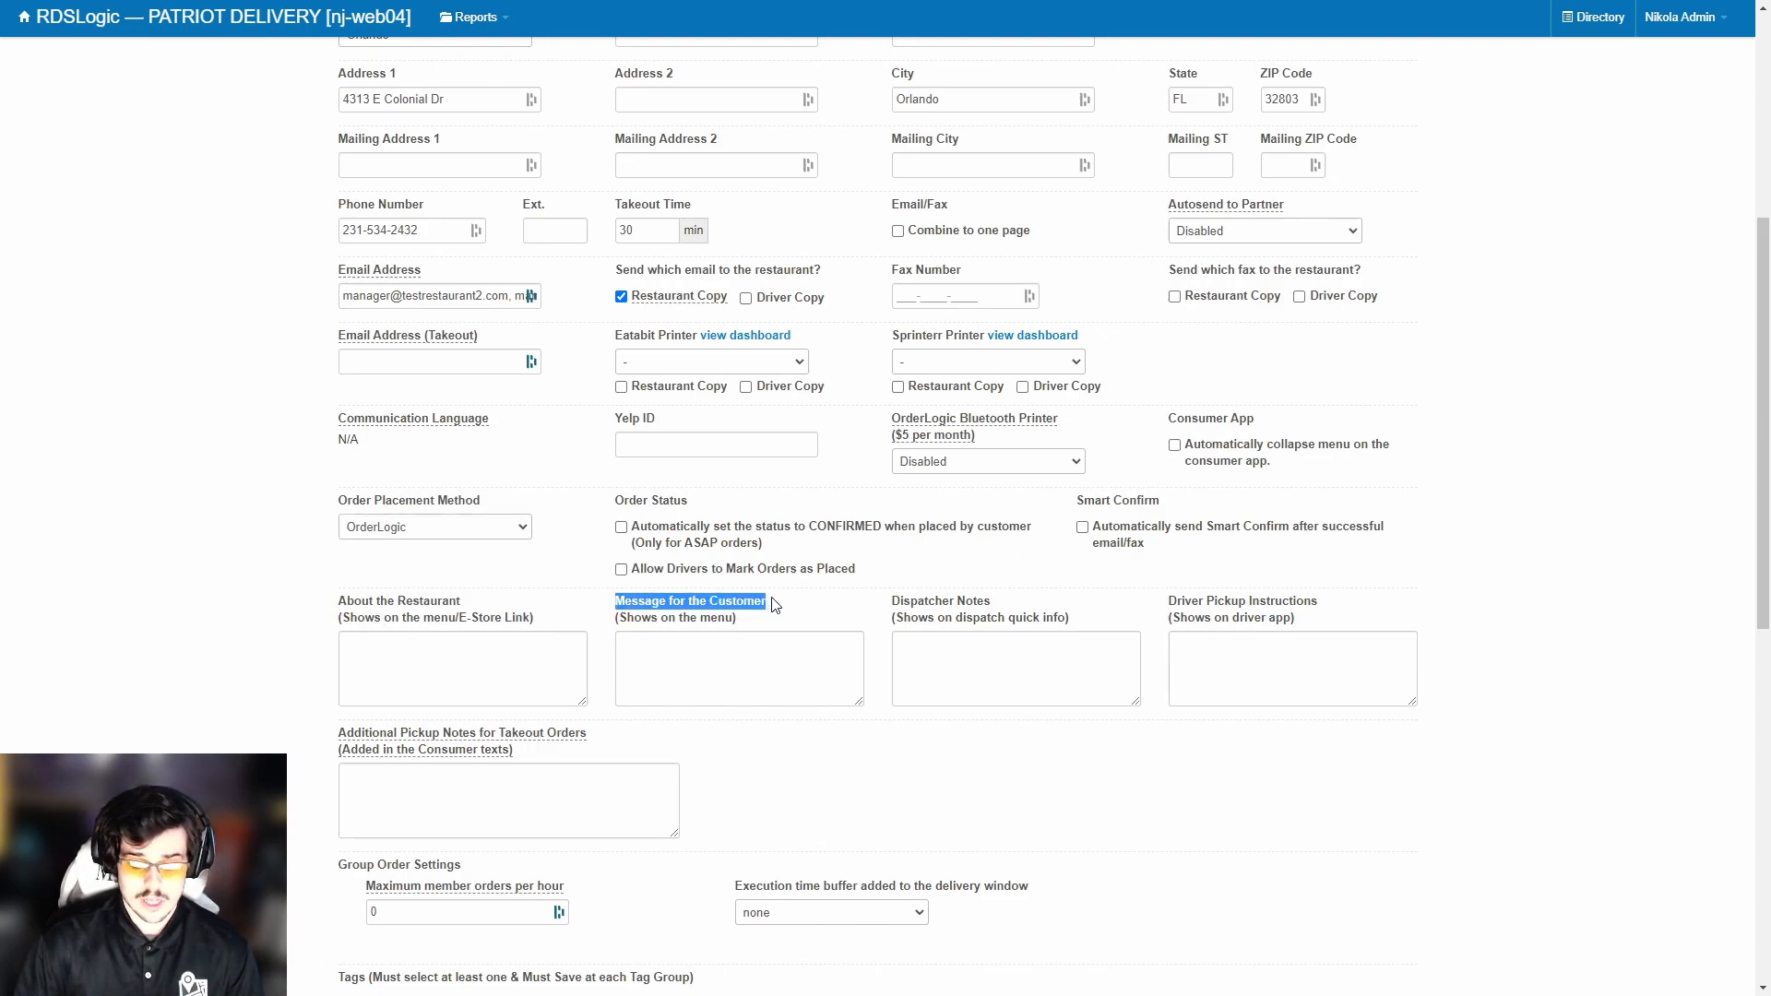
click(853, 612)
drag(891, 602, 1104, 622)
click(1083, 619)
drag(341, 600, 498, 611)
click(449, 651)
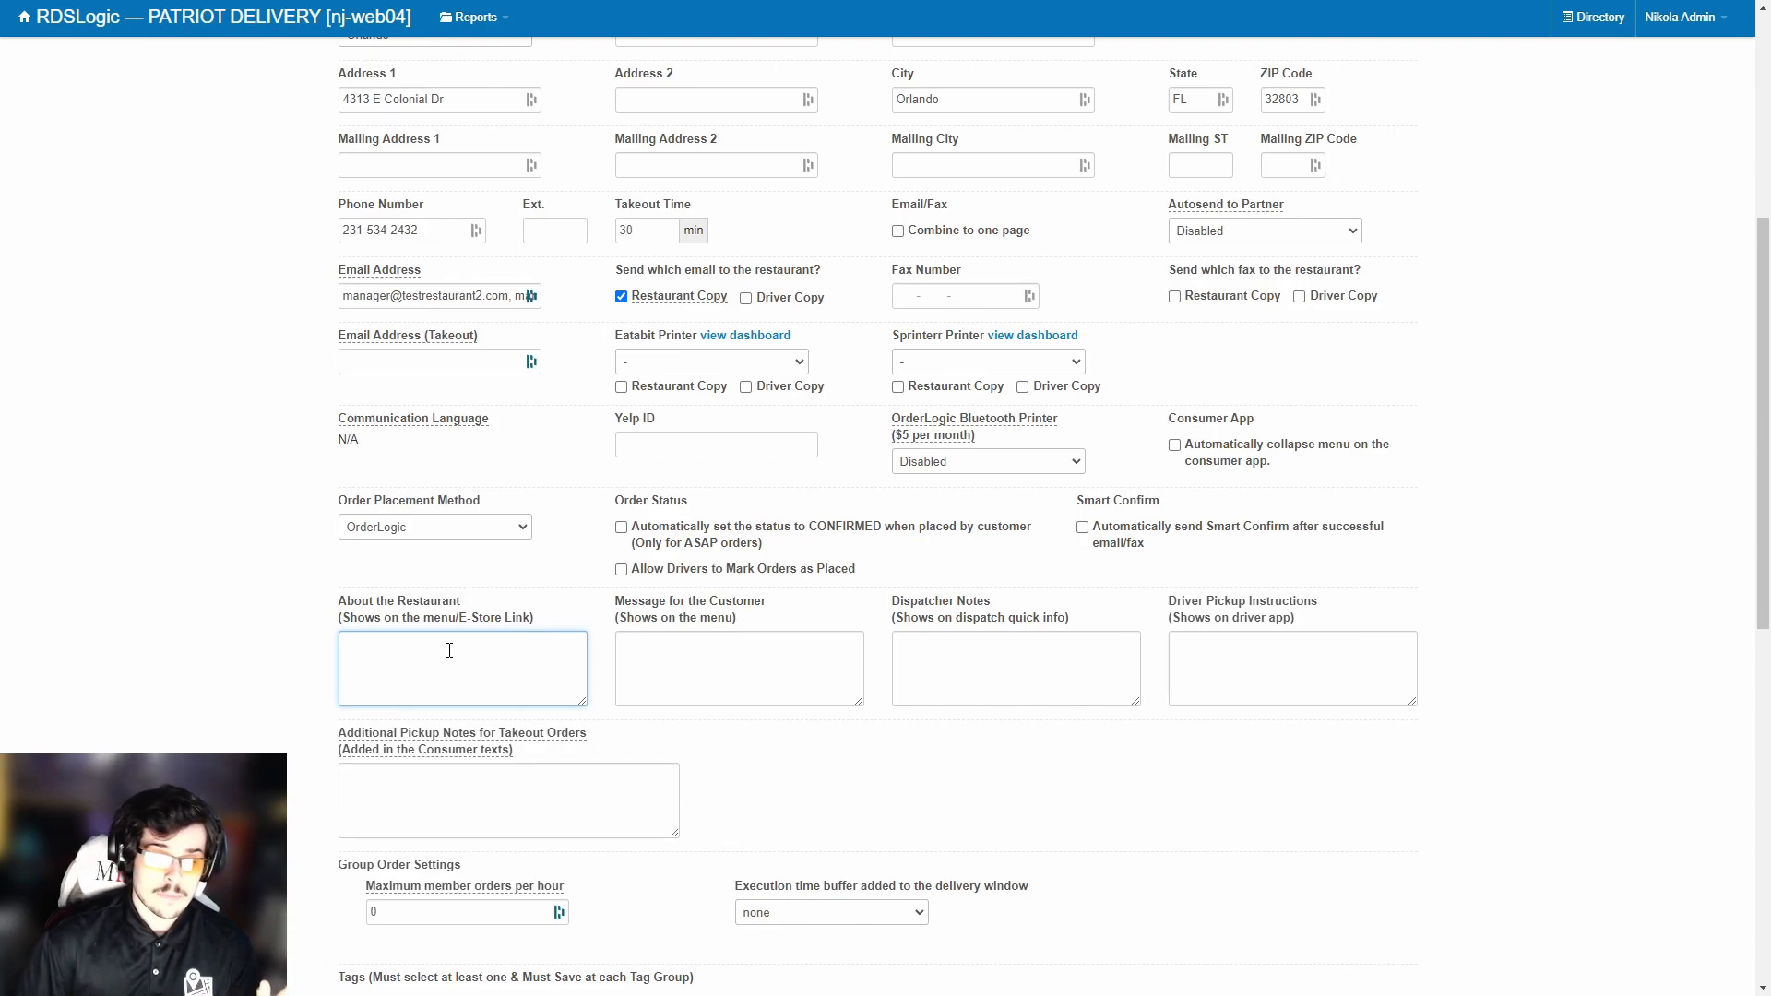
Write 'No modifications for any menu items please.' as the customer message.
drag(345, 603, 428, 606)
click(427, 606)
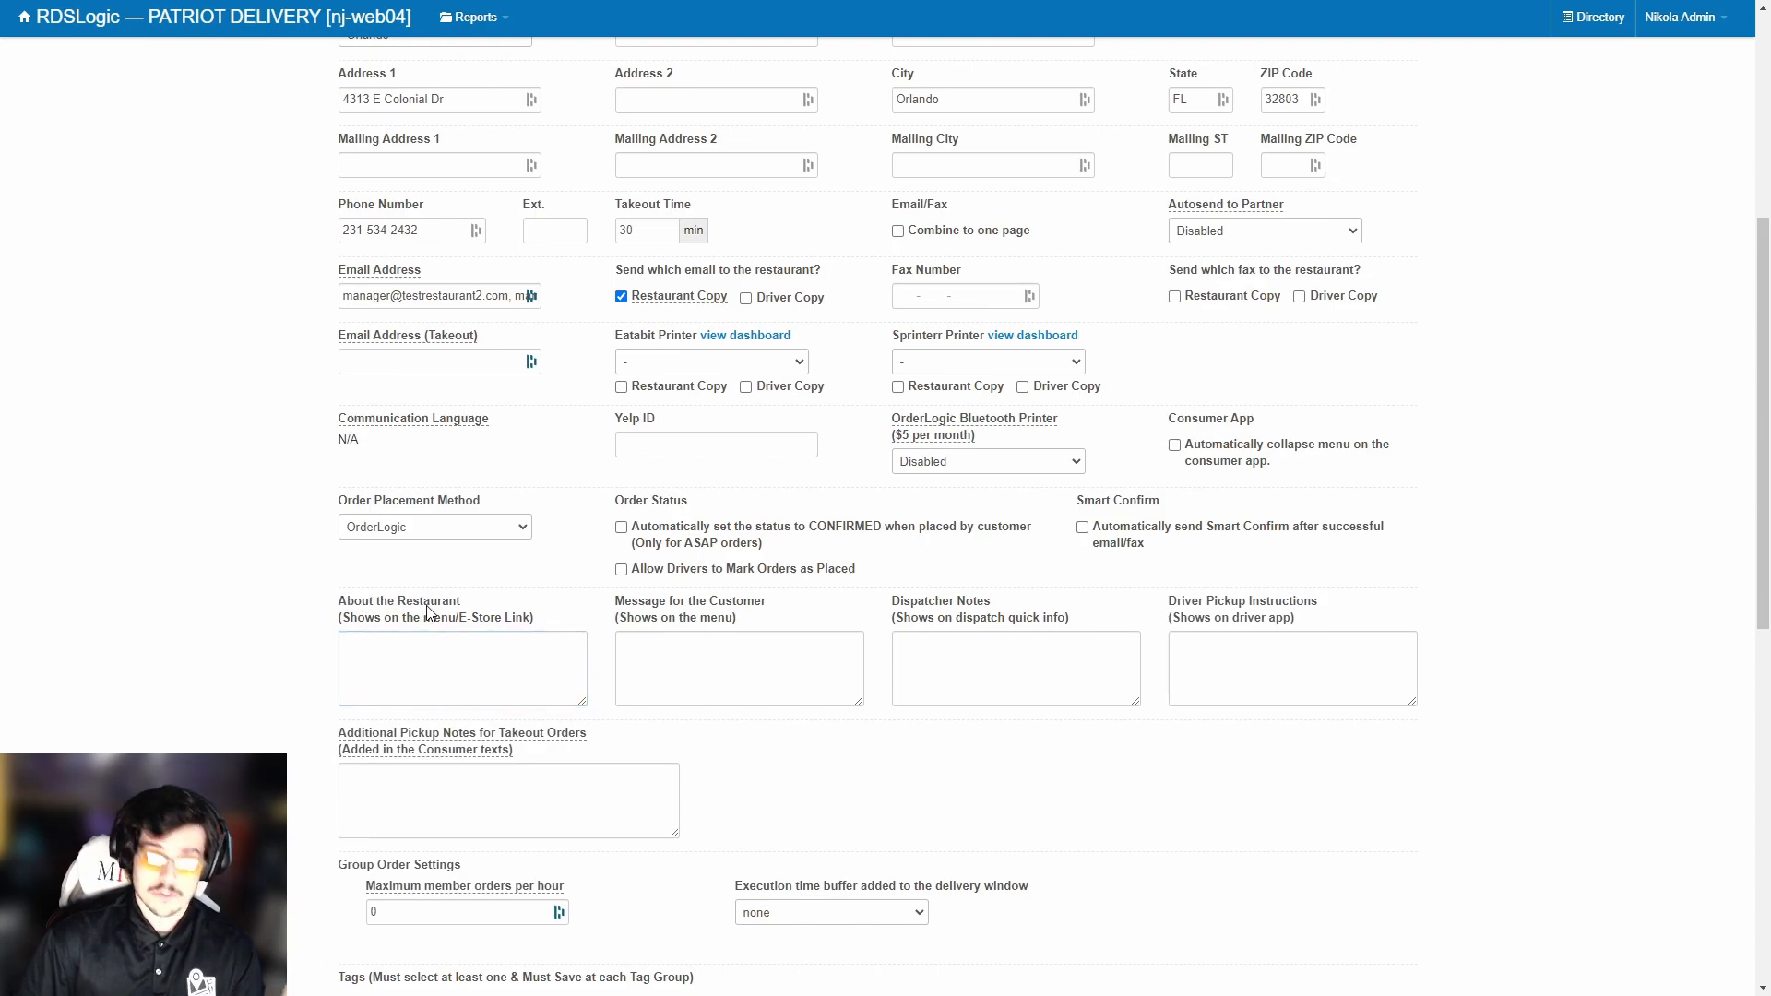
drag(618, 608, 814, 624)
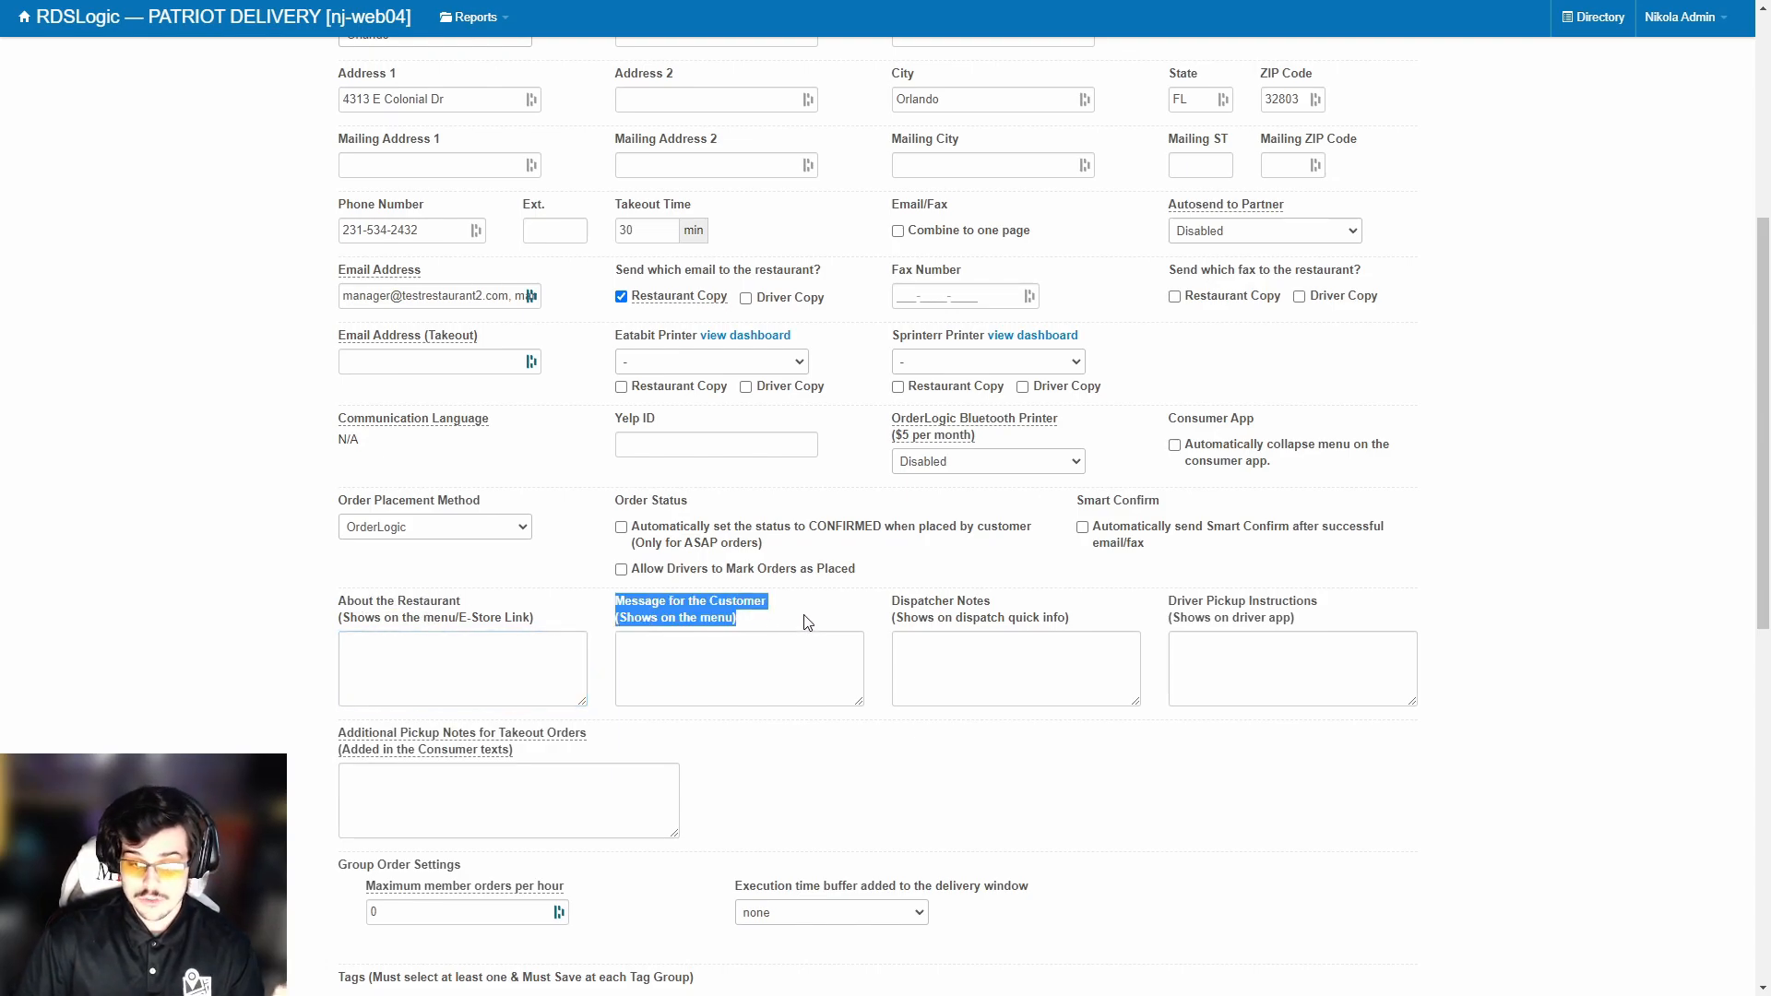
click(809, 624)
click(756, 650)
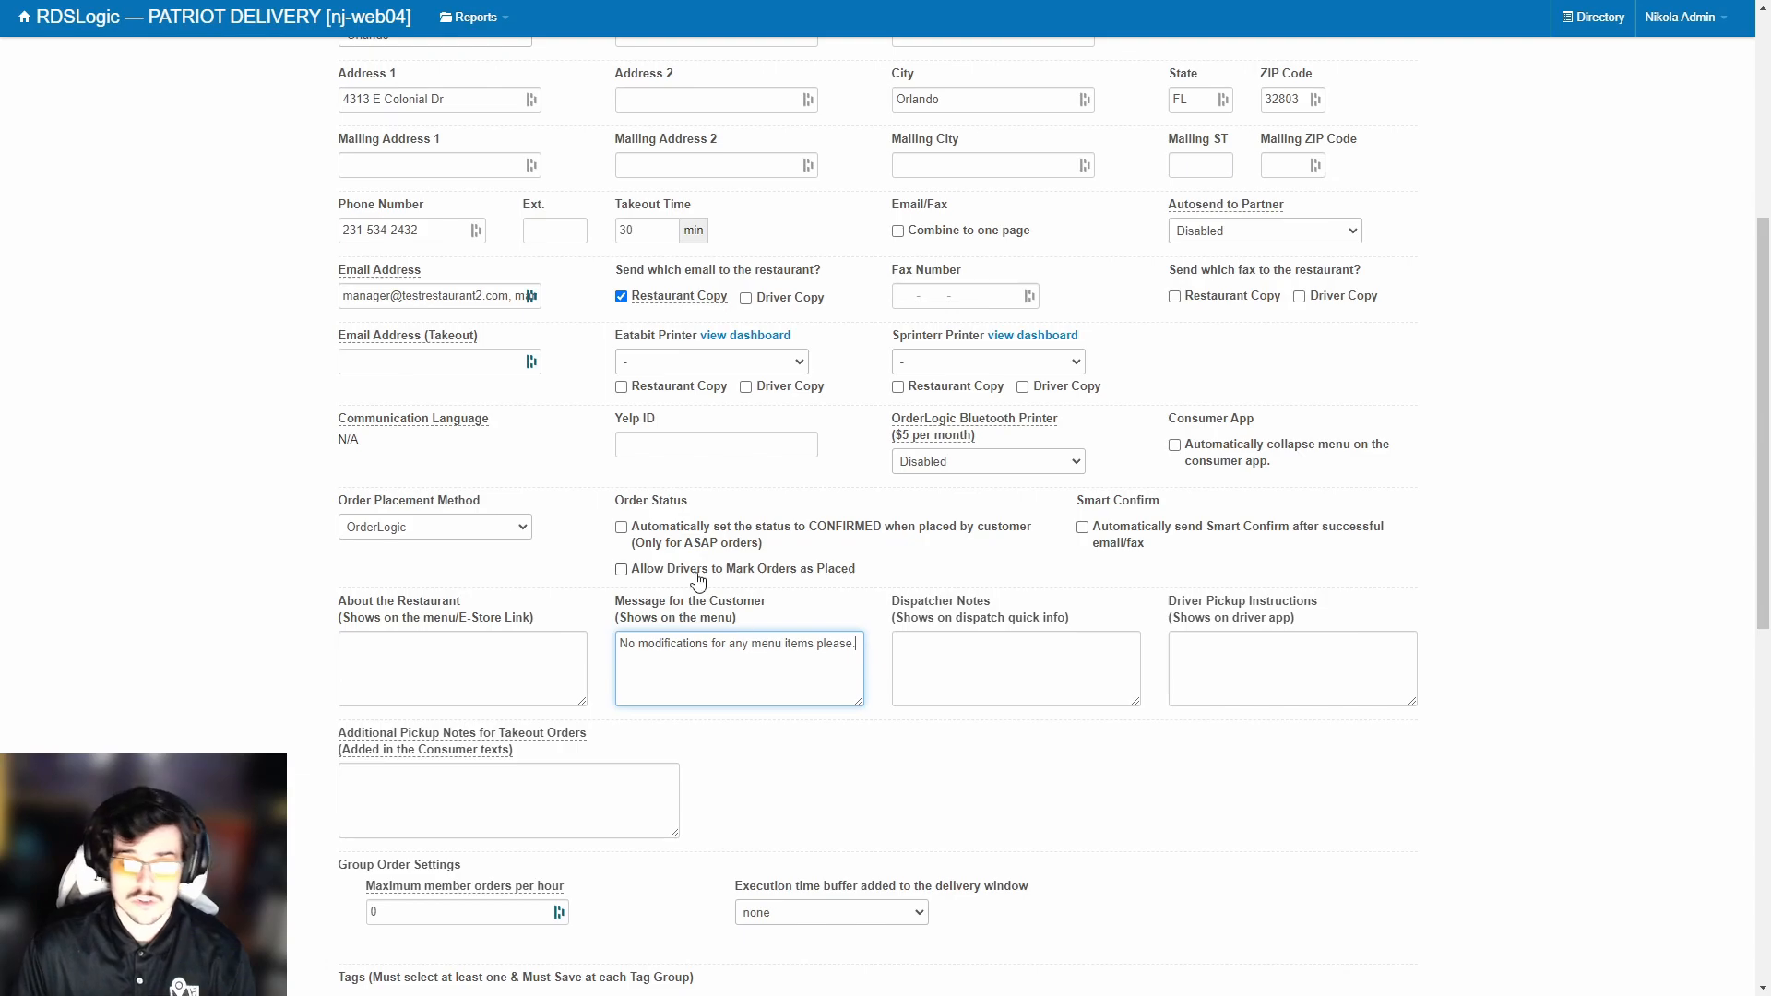
click(913, 645)
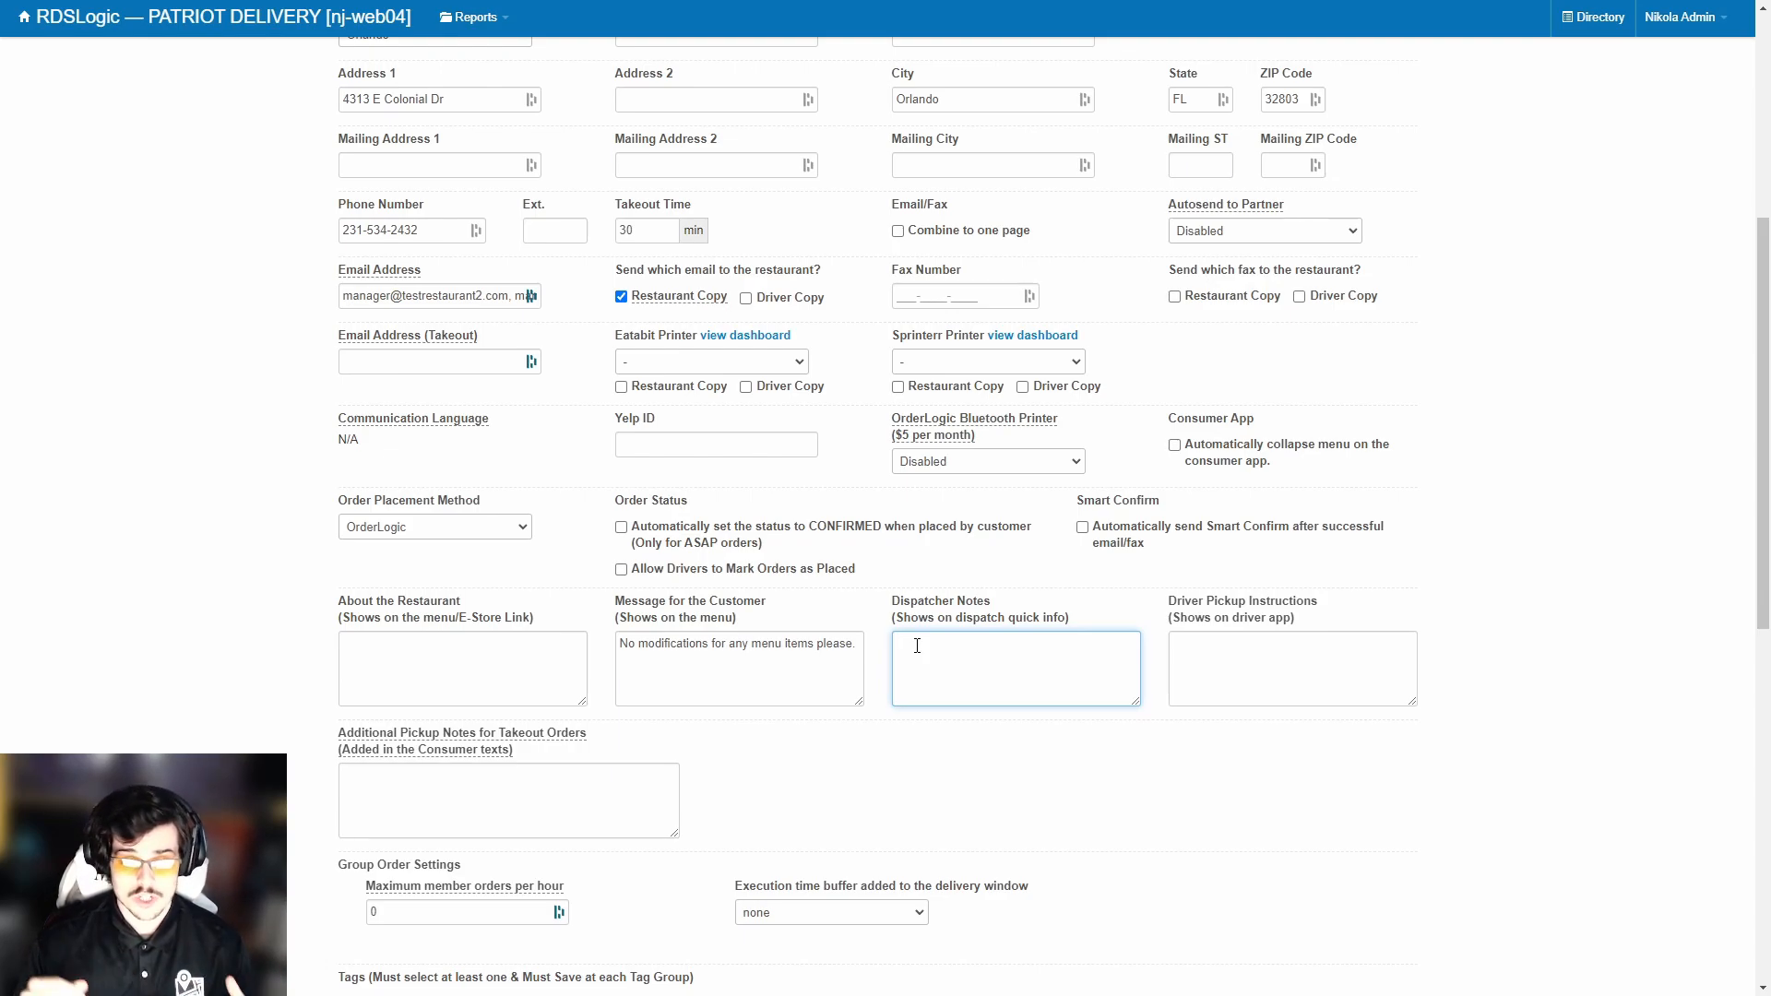
drag(1171, 611, 1329, 621)
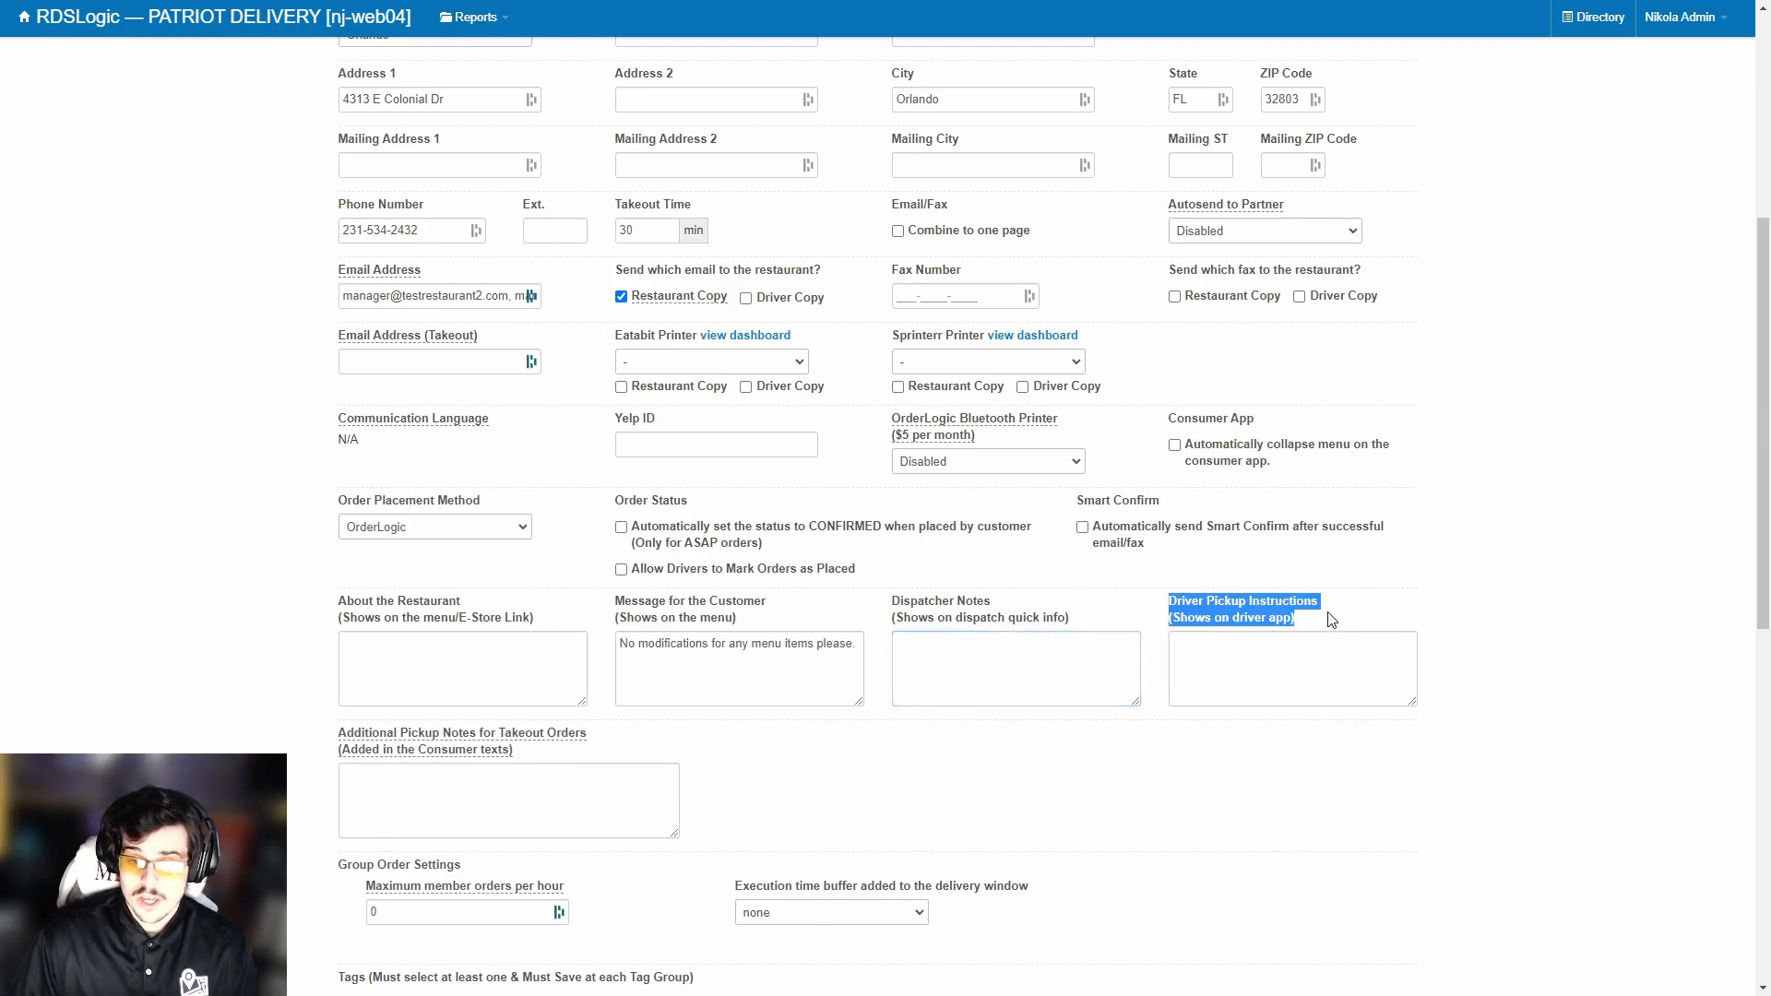
click(1328, 620)
drag(1173, 620, 1305, 620)
click(1305, 620)
click(464, 537)
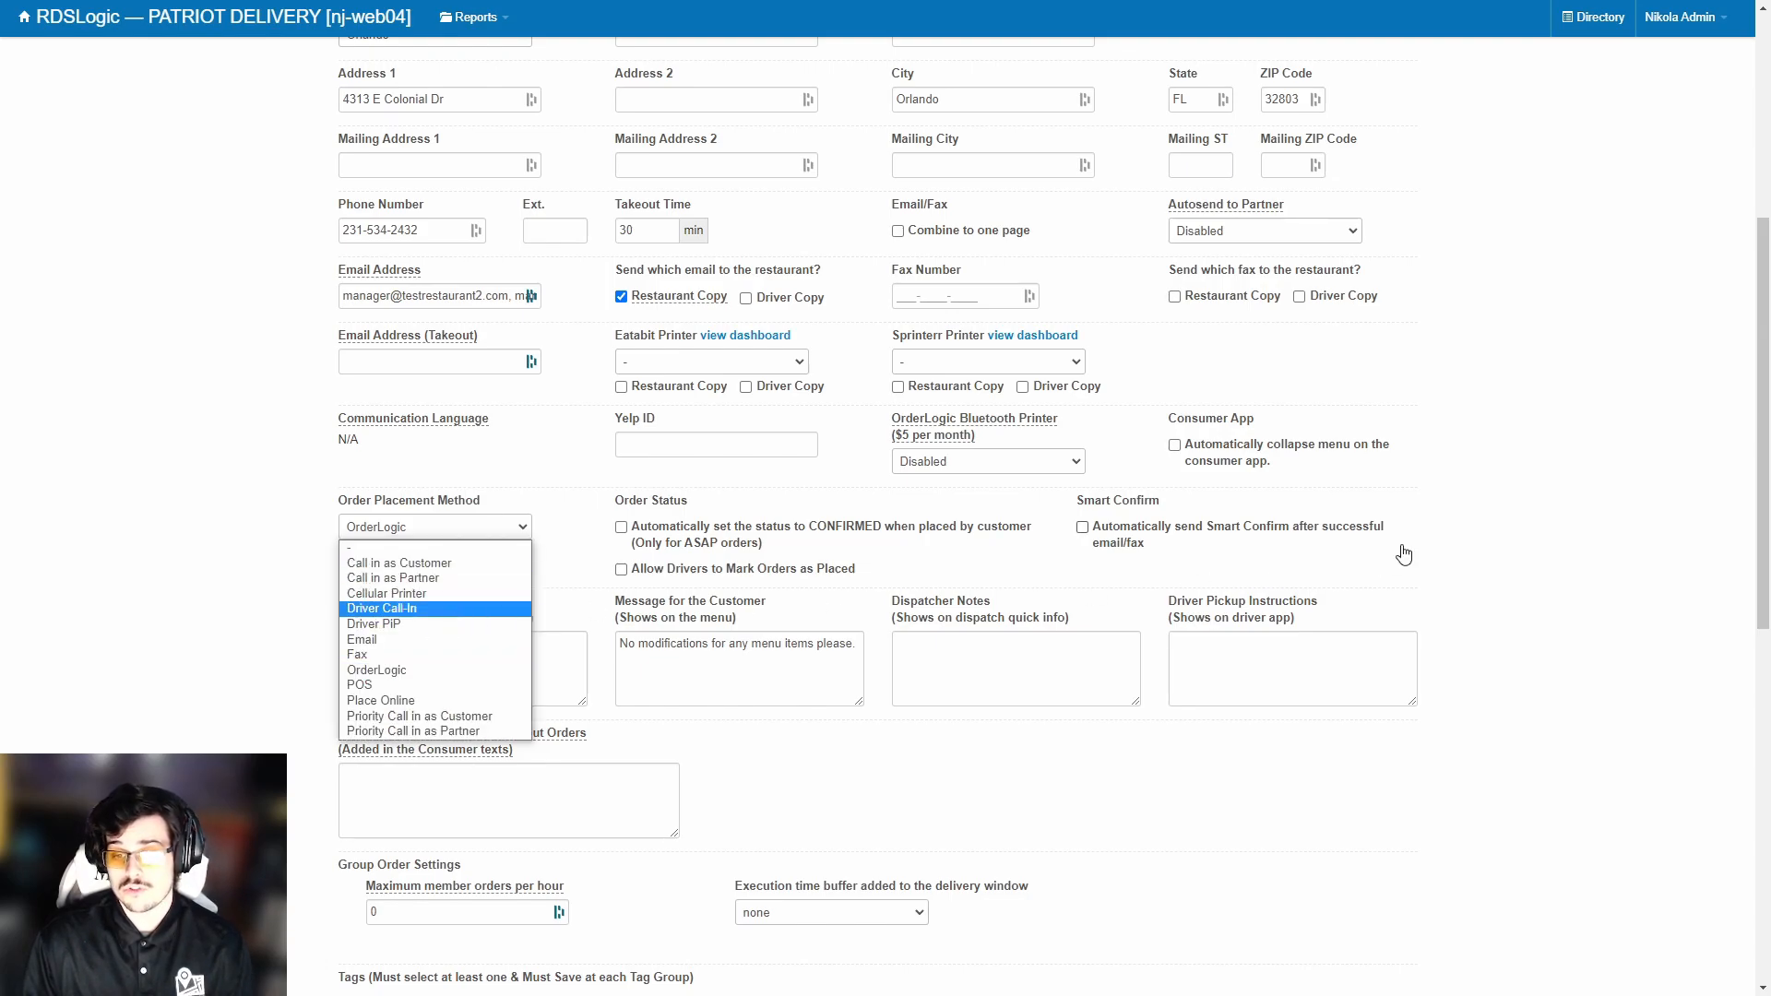
click(1494, 552)
click(1329, 668)
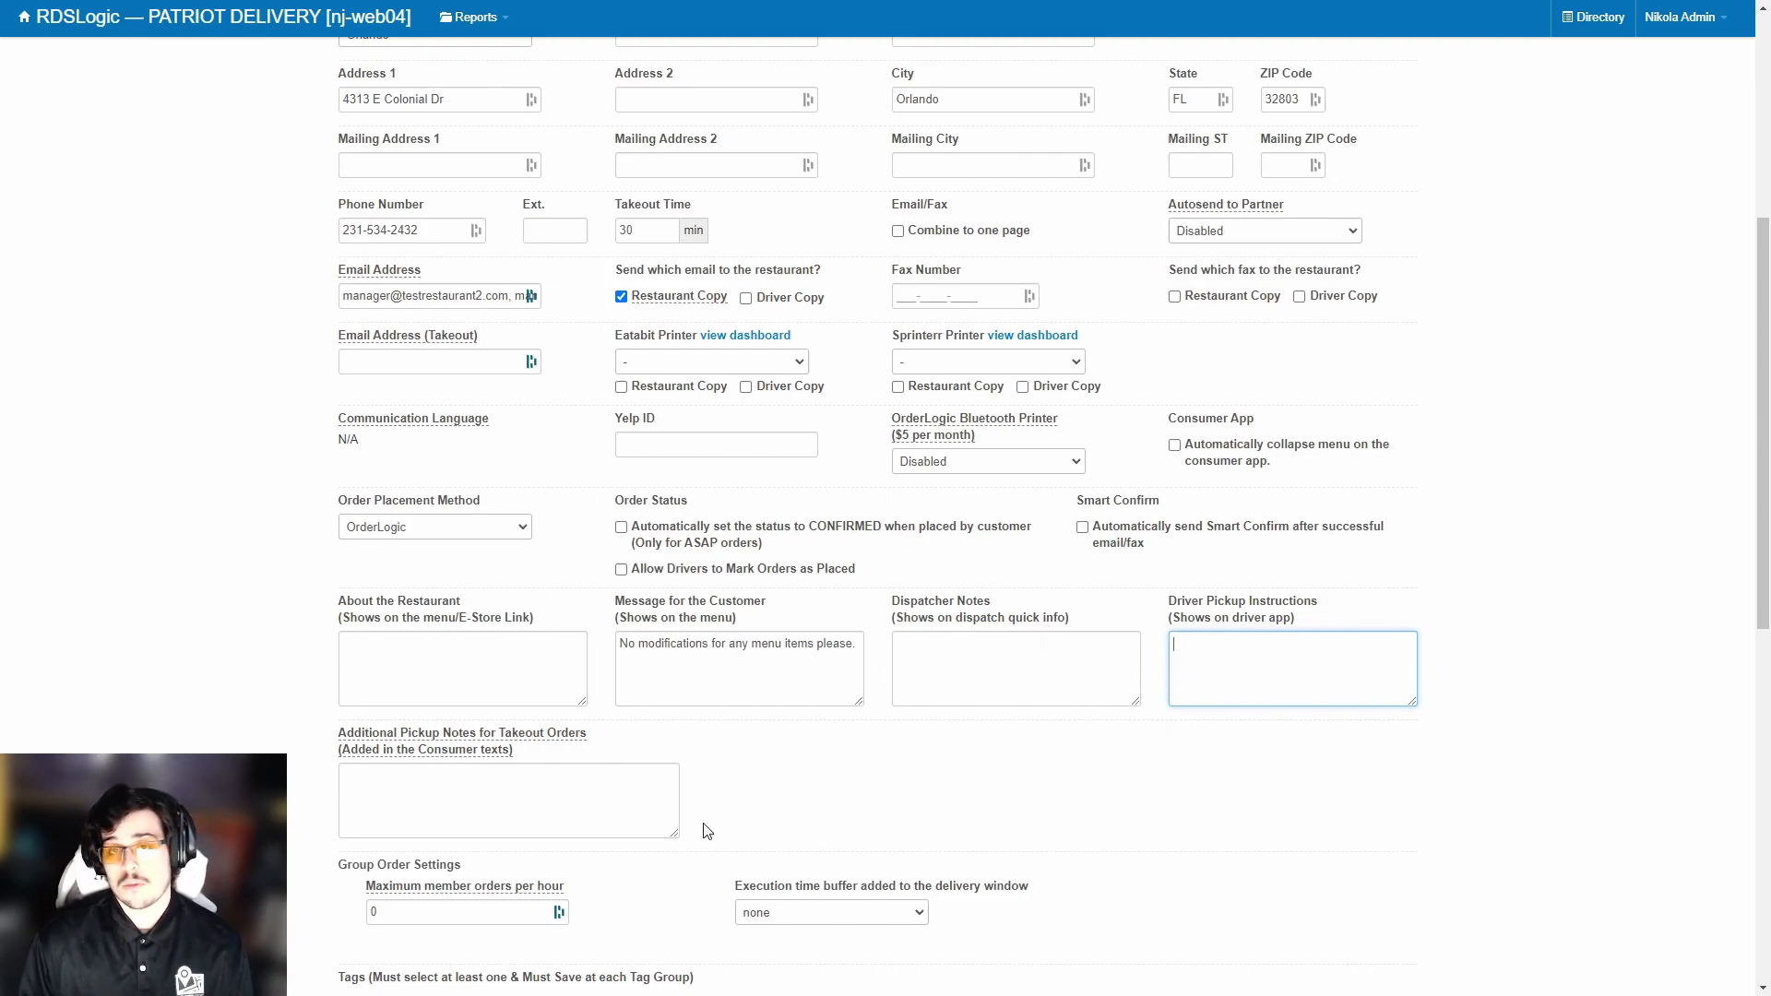
scroll(618, 689, down, 1)
mouse_move(544, 616)
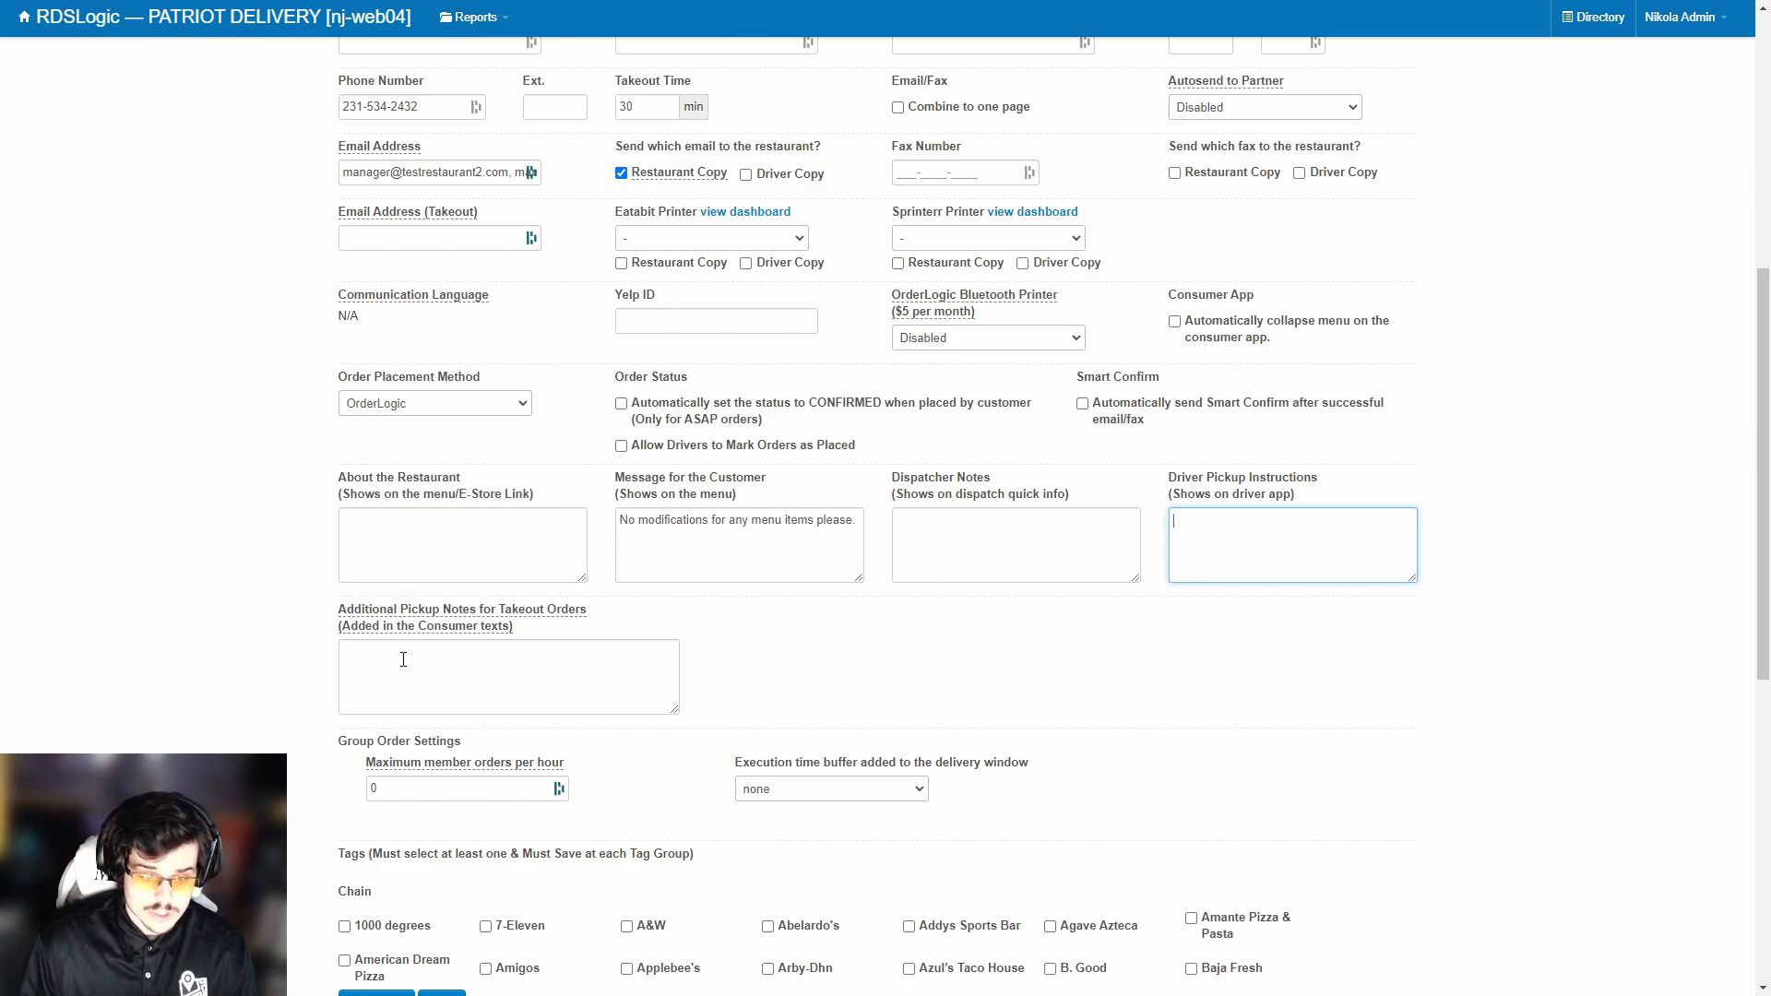
click(336, 640)
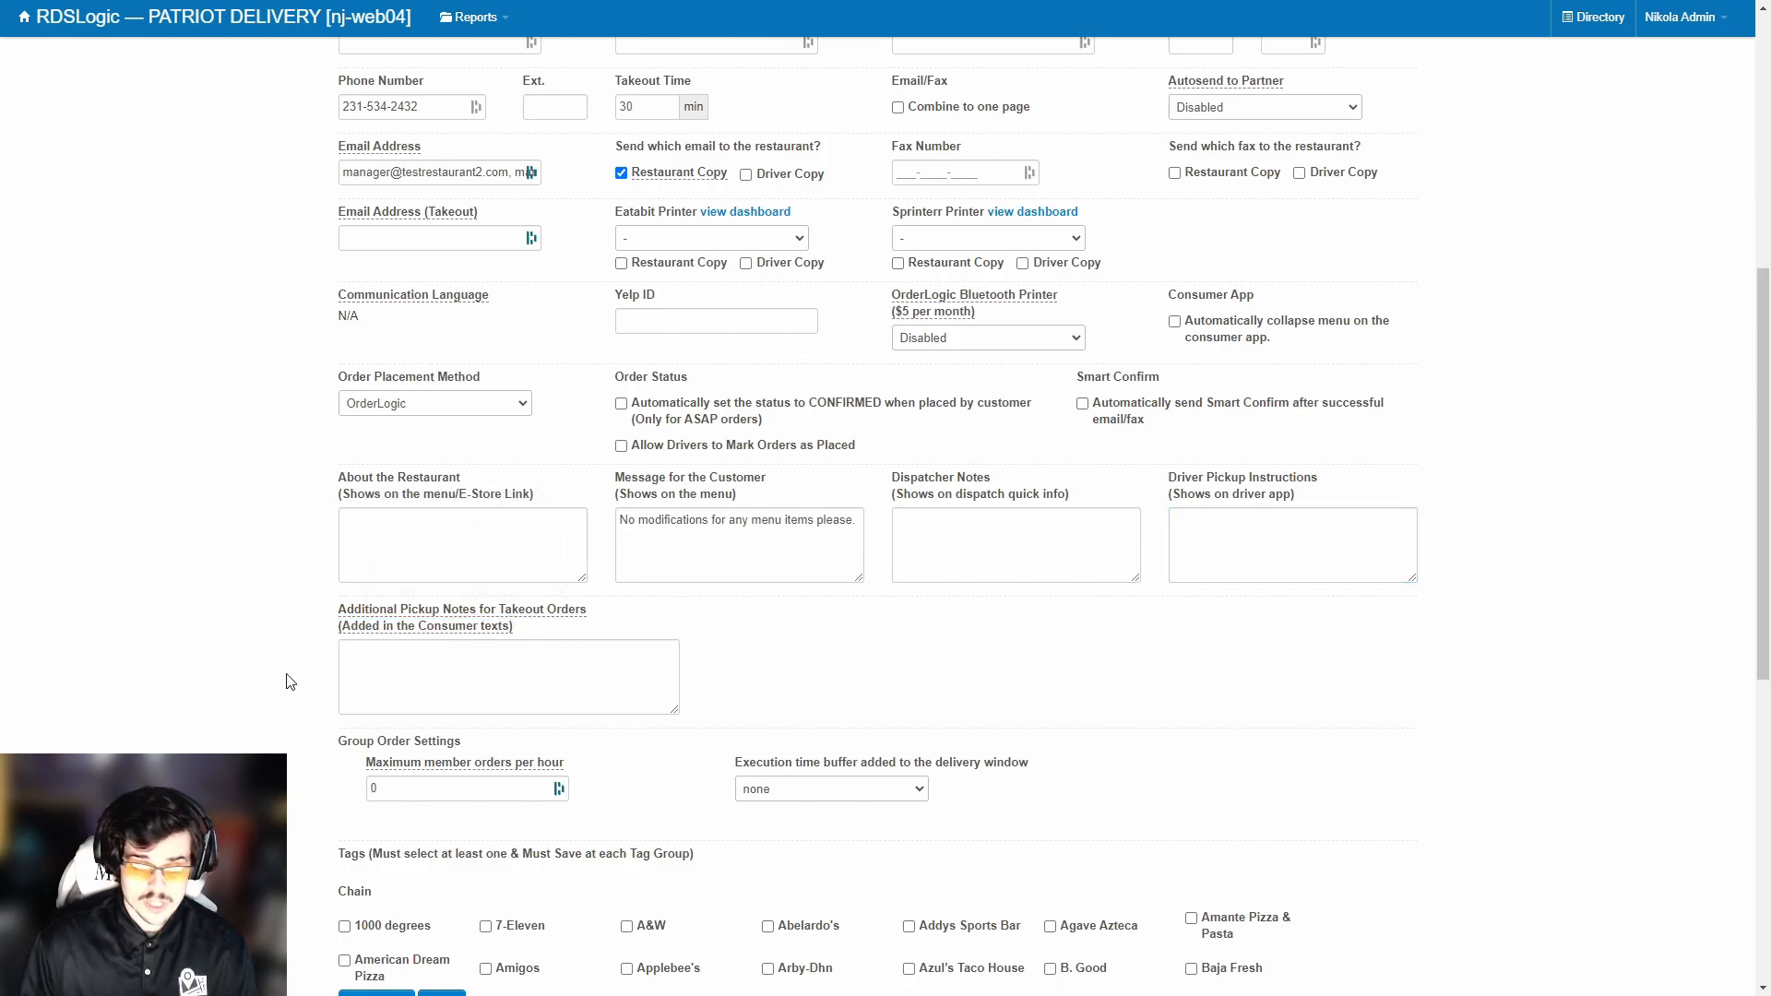
click(397, 651)
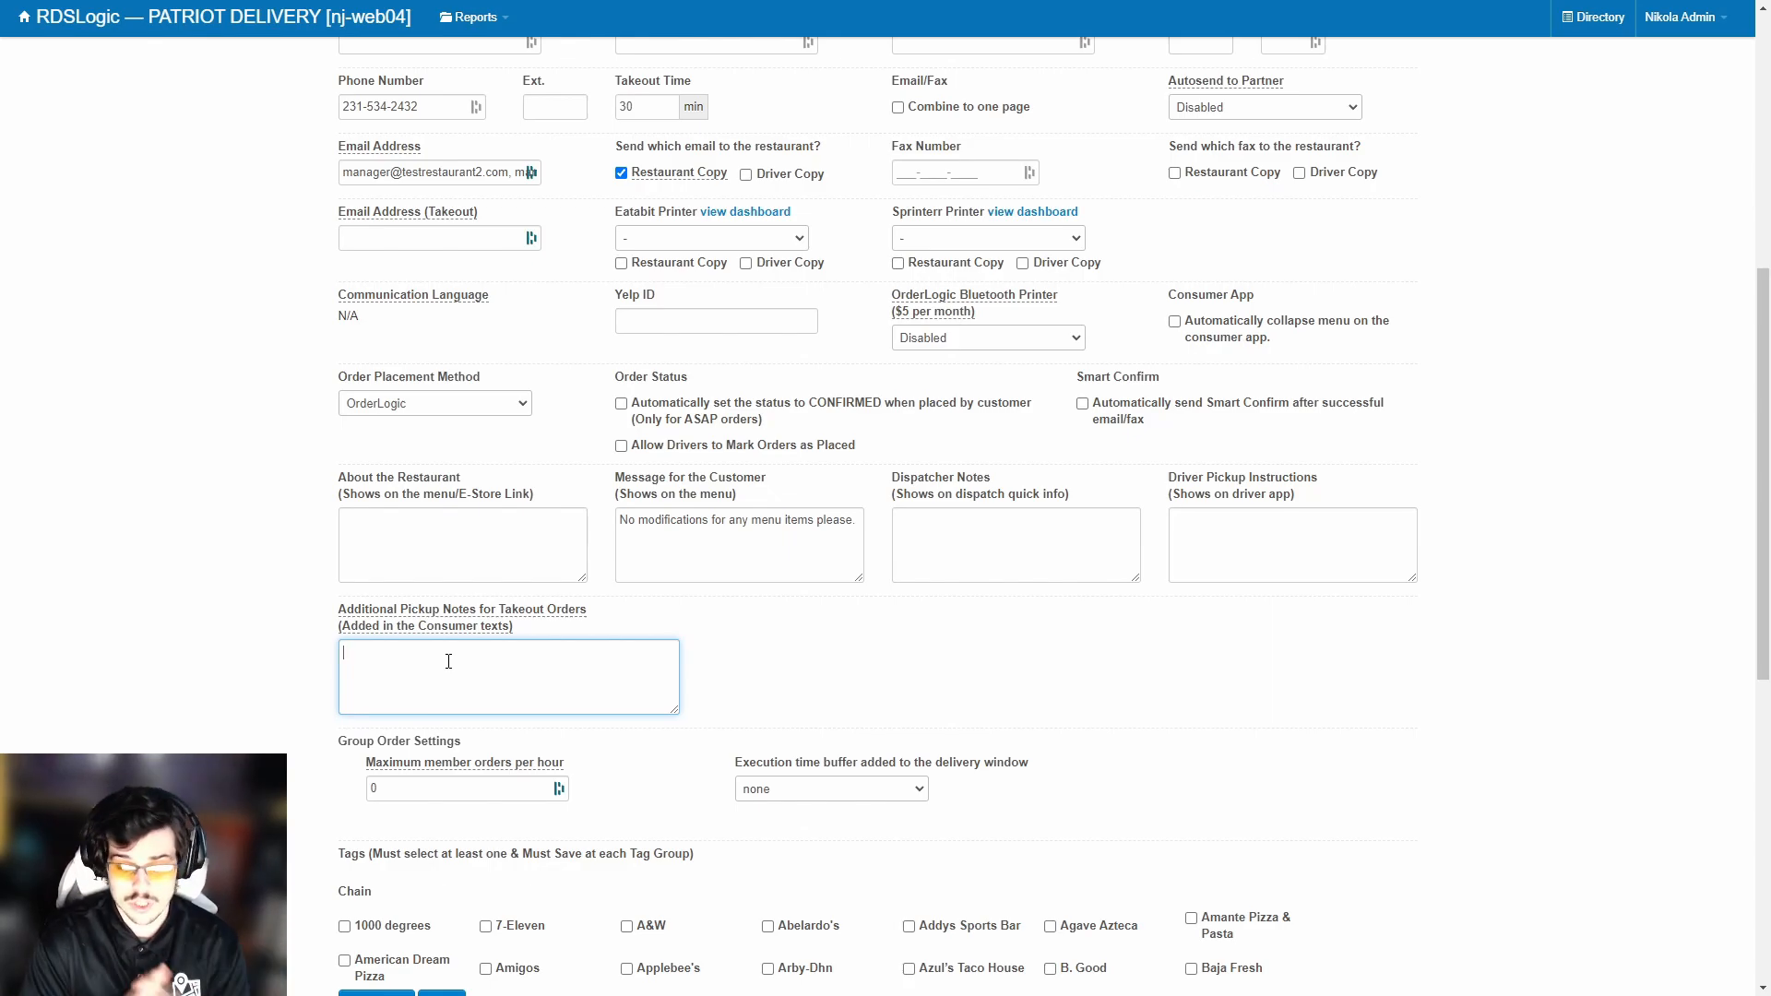
Tag American and America Soul Food cuisines, re-enable Allow ASAP orders, and save the form.
scroll(365, 604, down, 5)
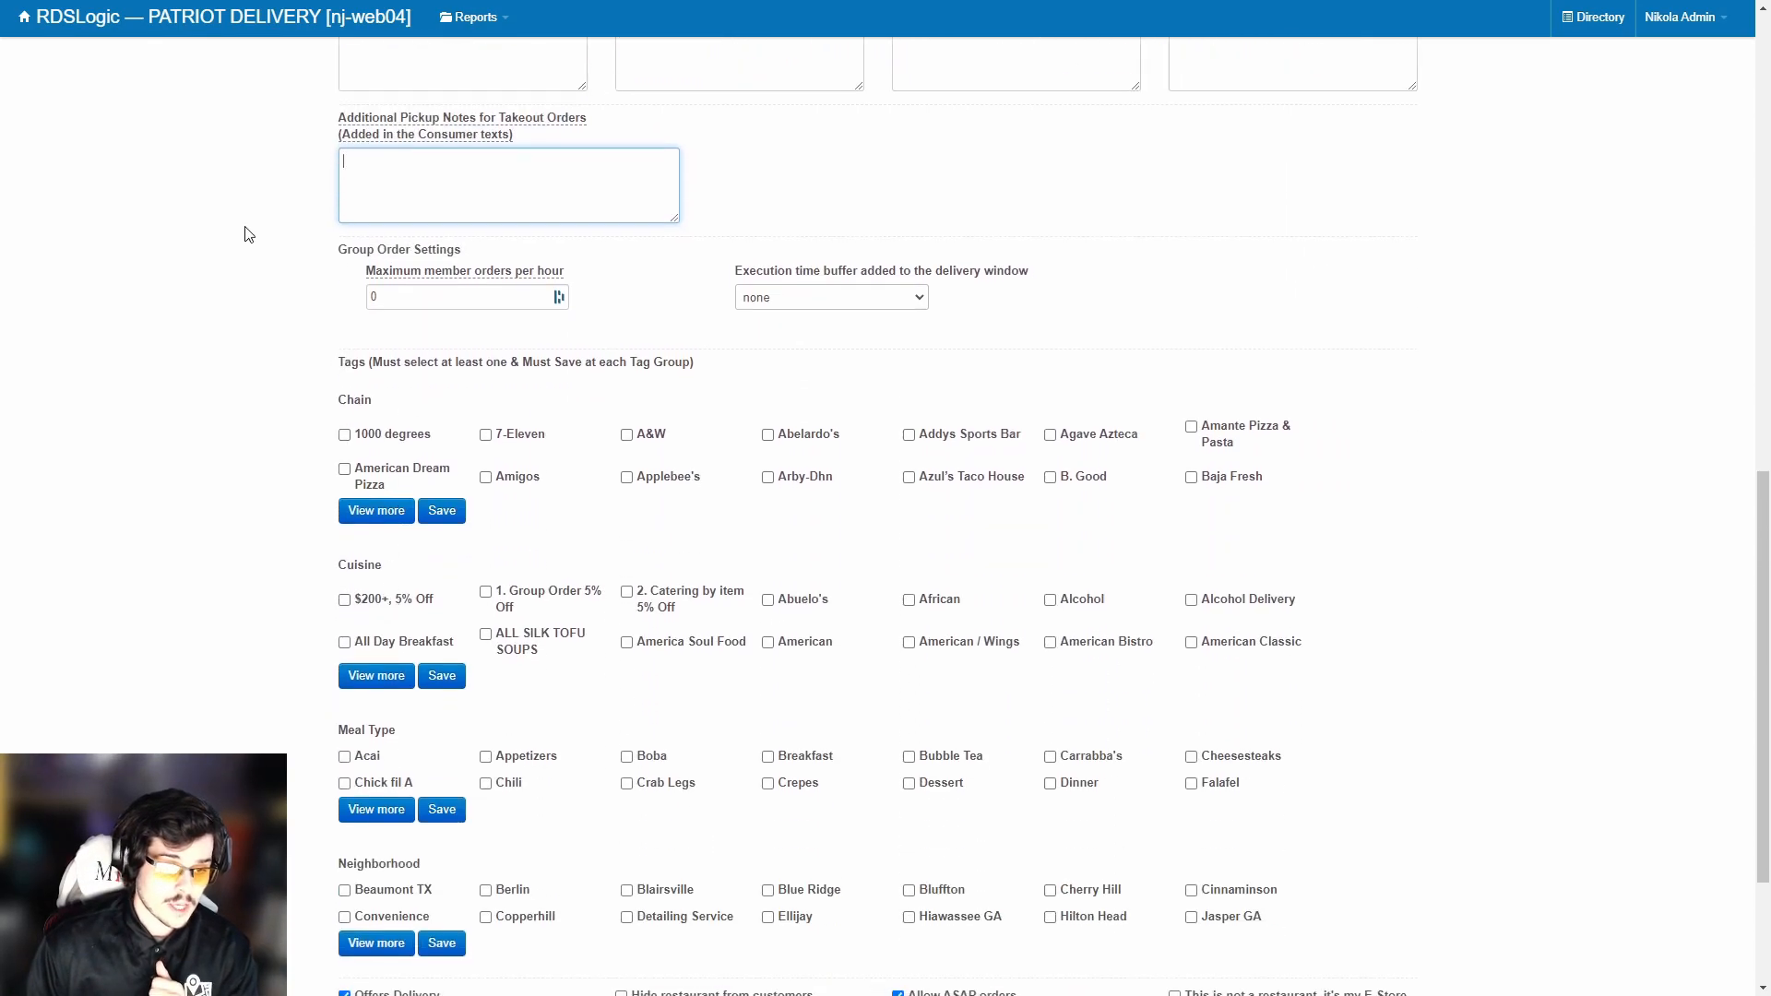
scroll(743, 330, down, 2)
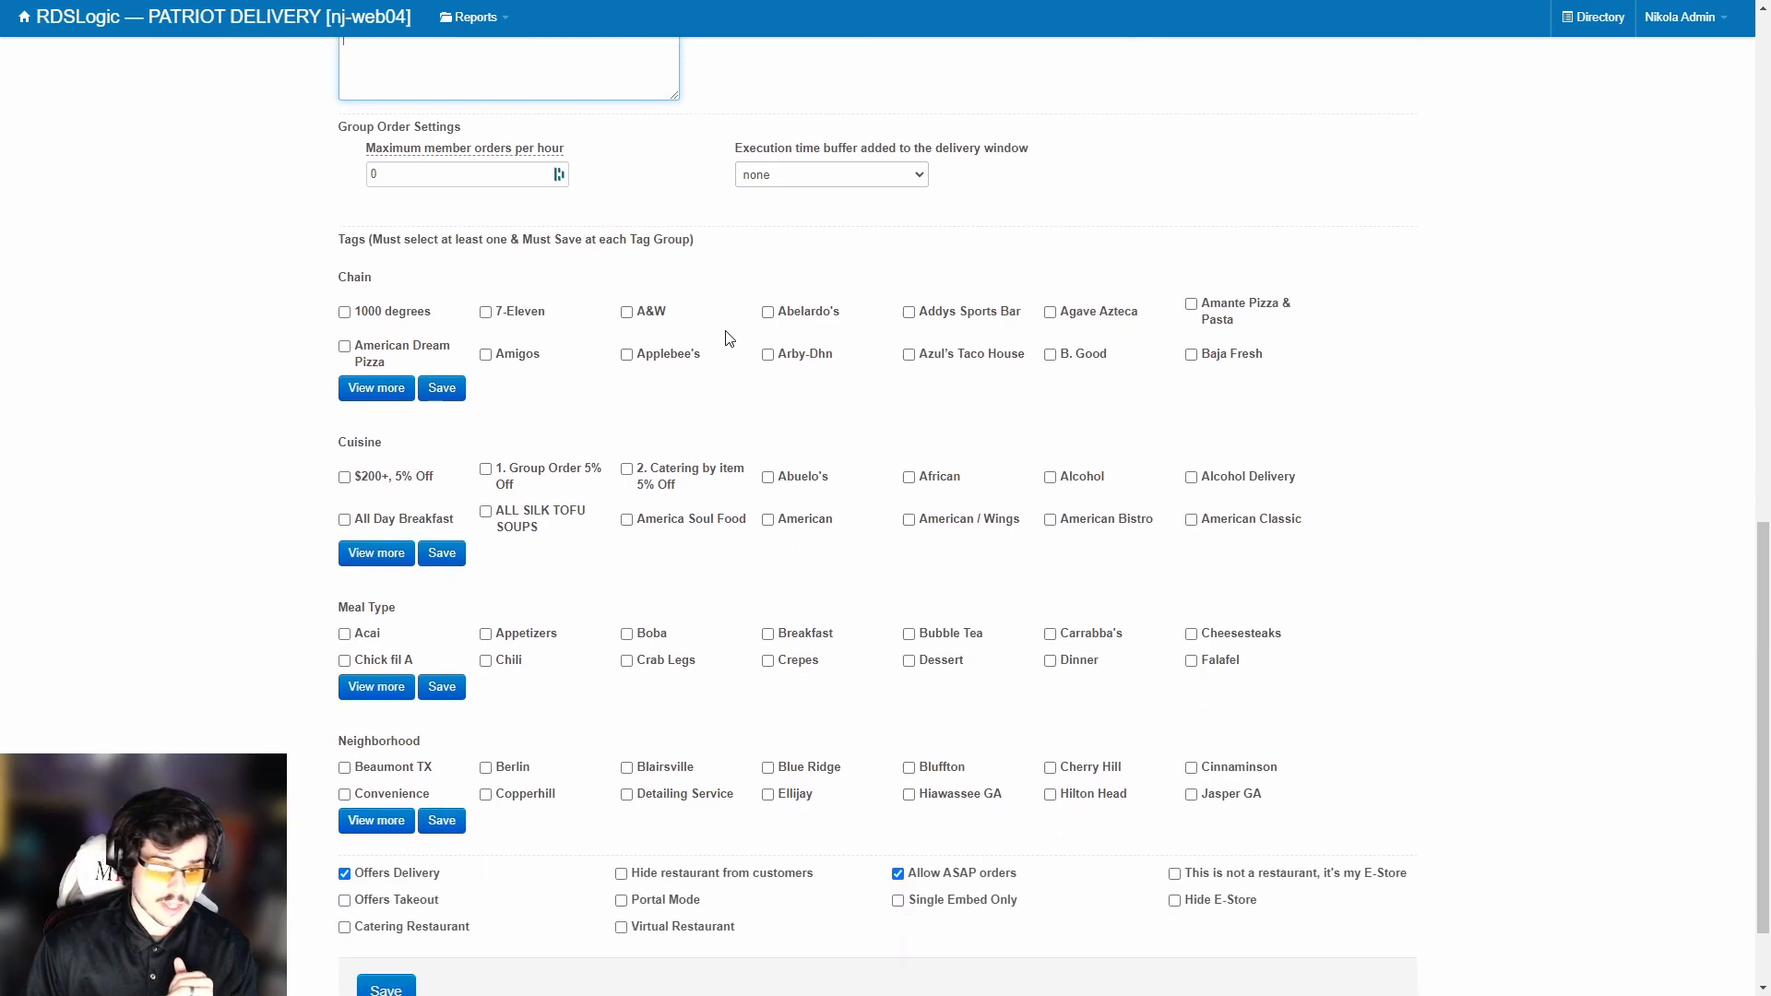
scroll(433, 258, down, 1)
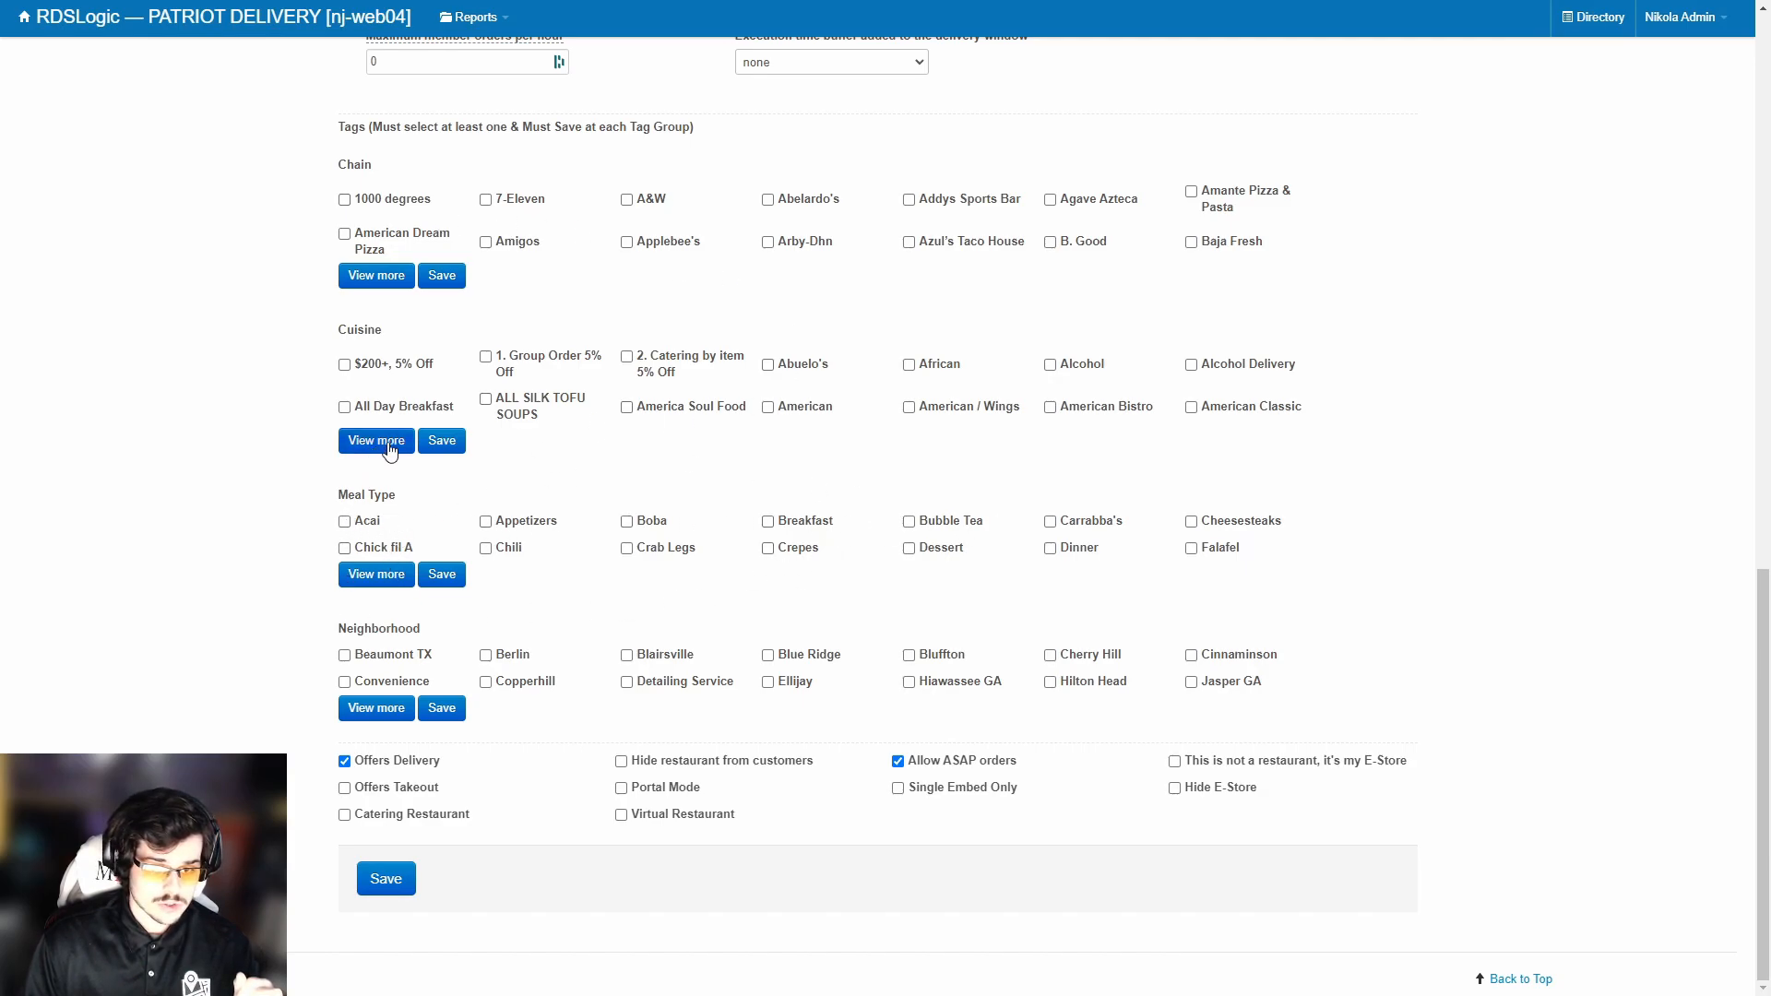
click(768, 407)
click(627, 406)
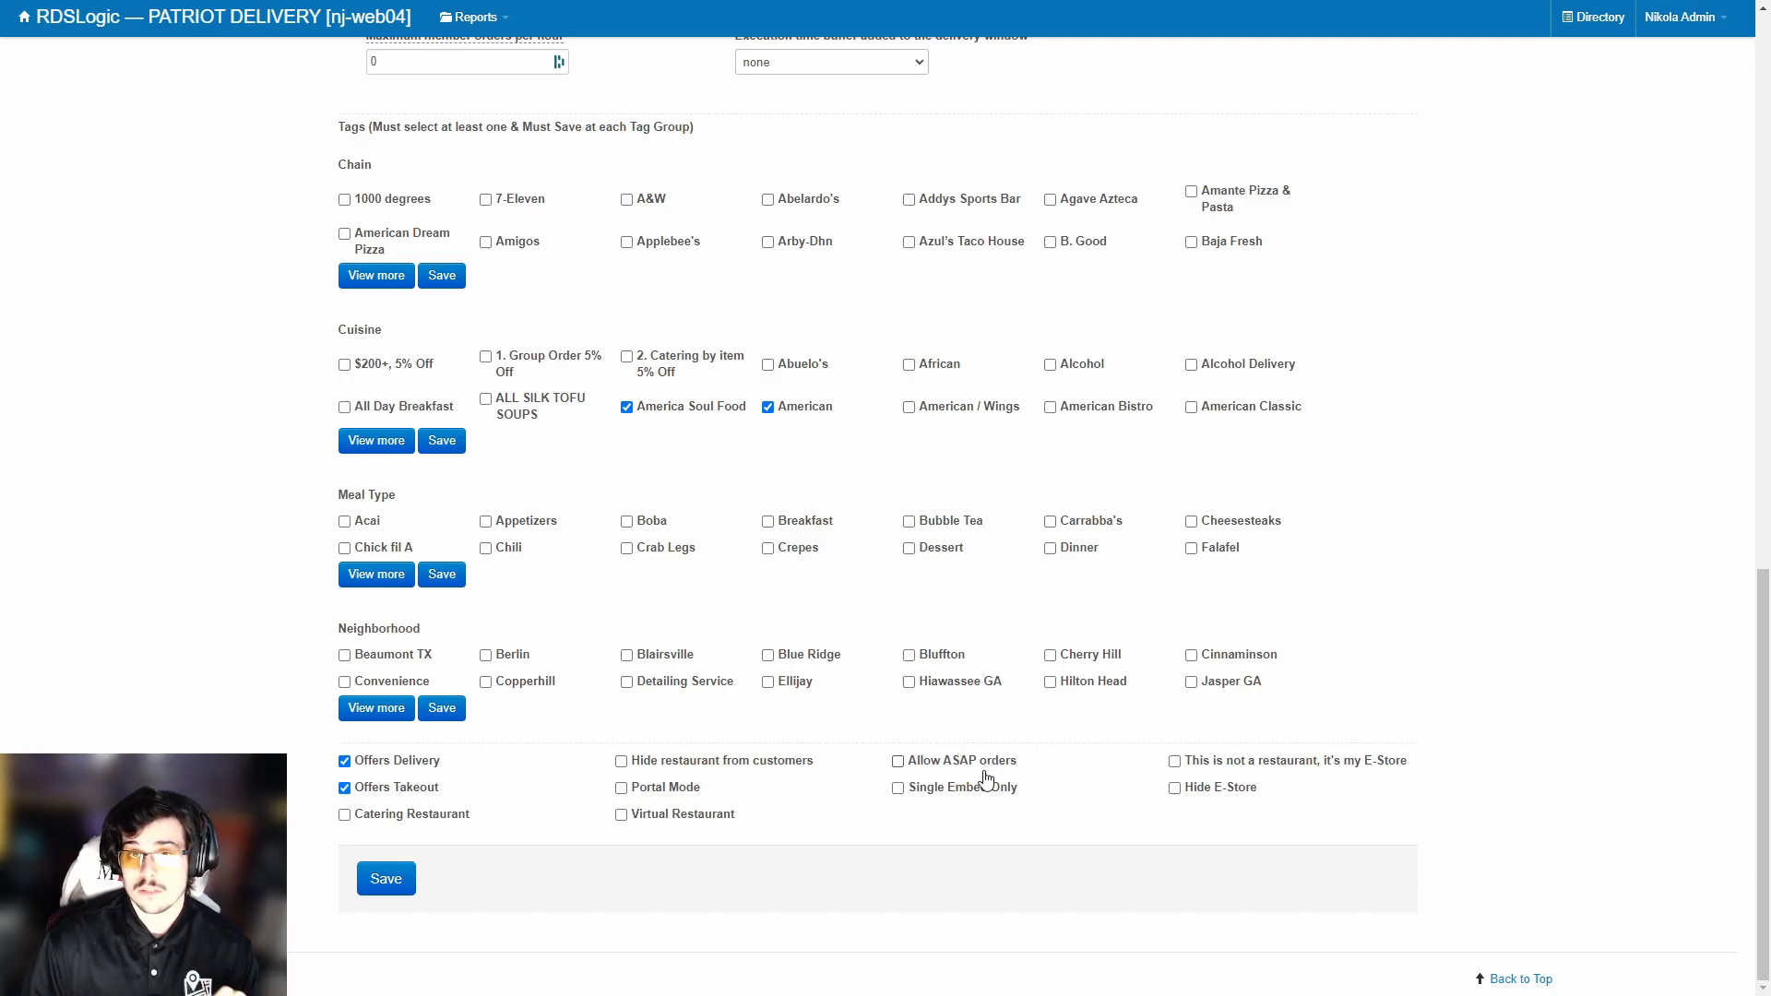
double_click(945, 761)
click(918, 768)
click(385, 879)
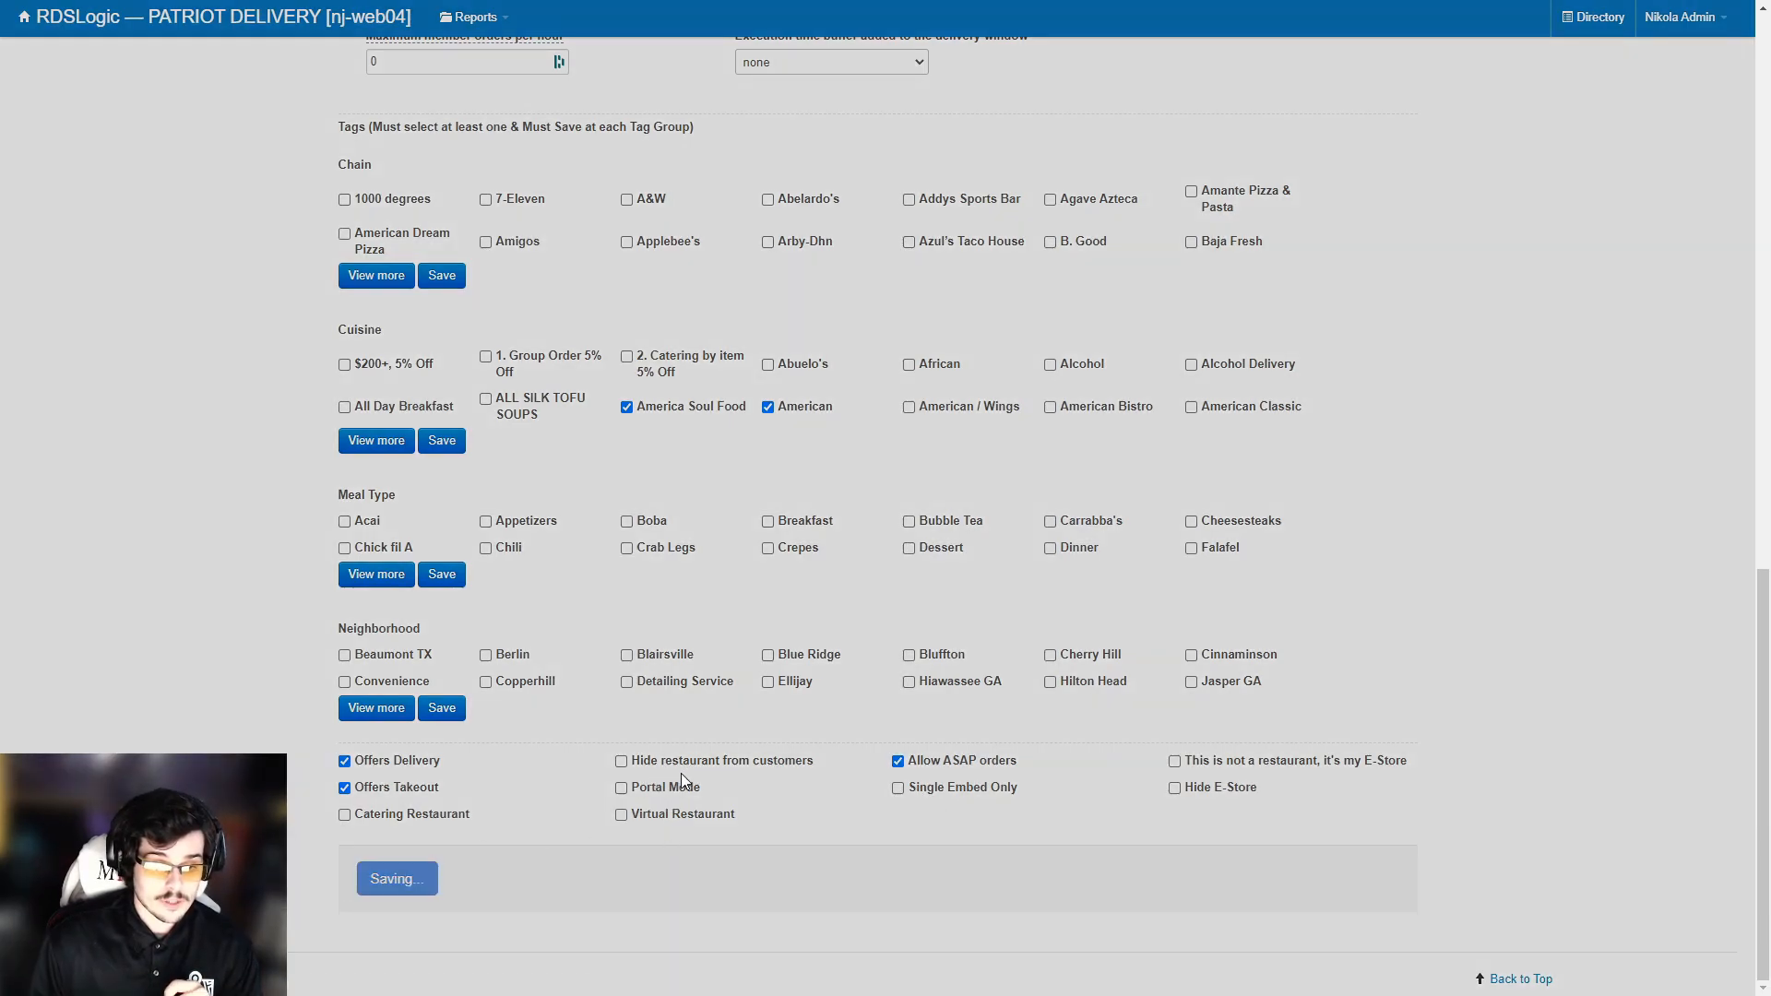
Return to the top, note the progress badge at 10, and cancel the Dashlane save popup.
scroll(696, 738, up, 9)
scroll(719, 682, up, 5)
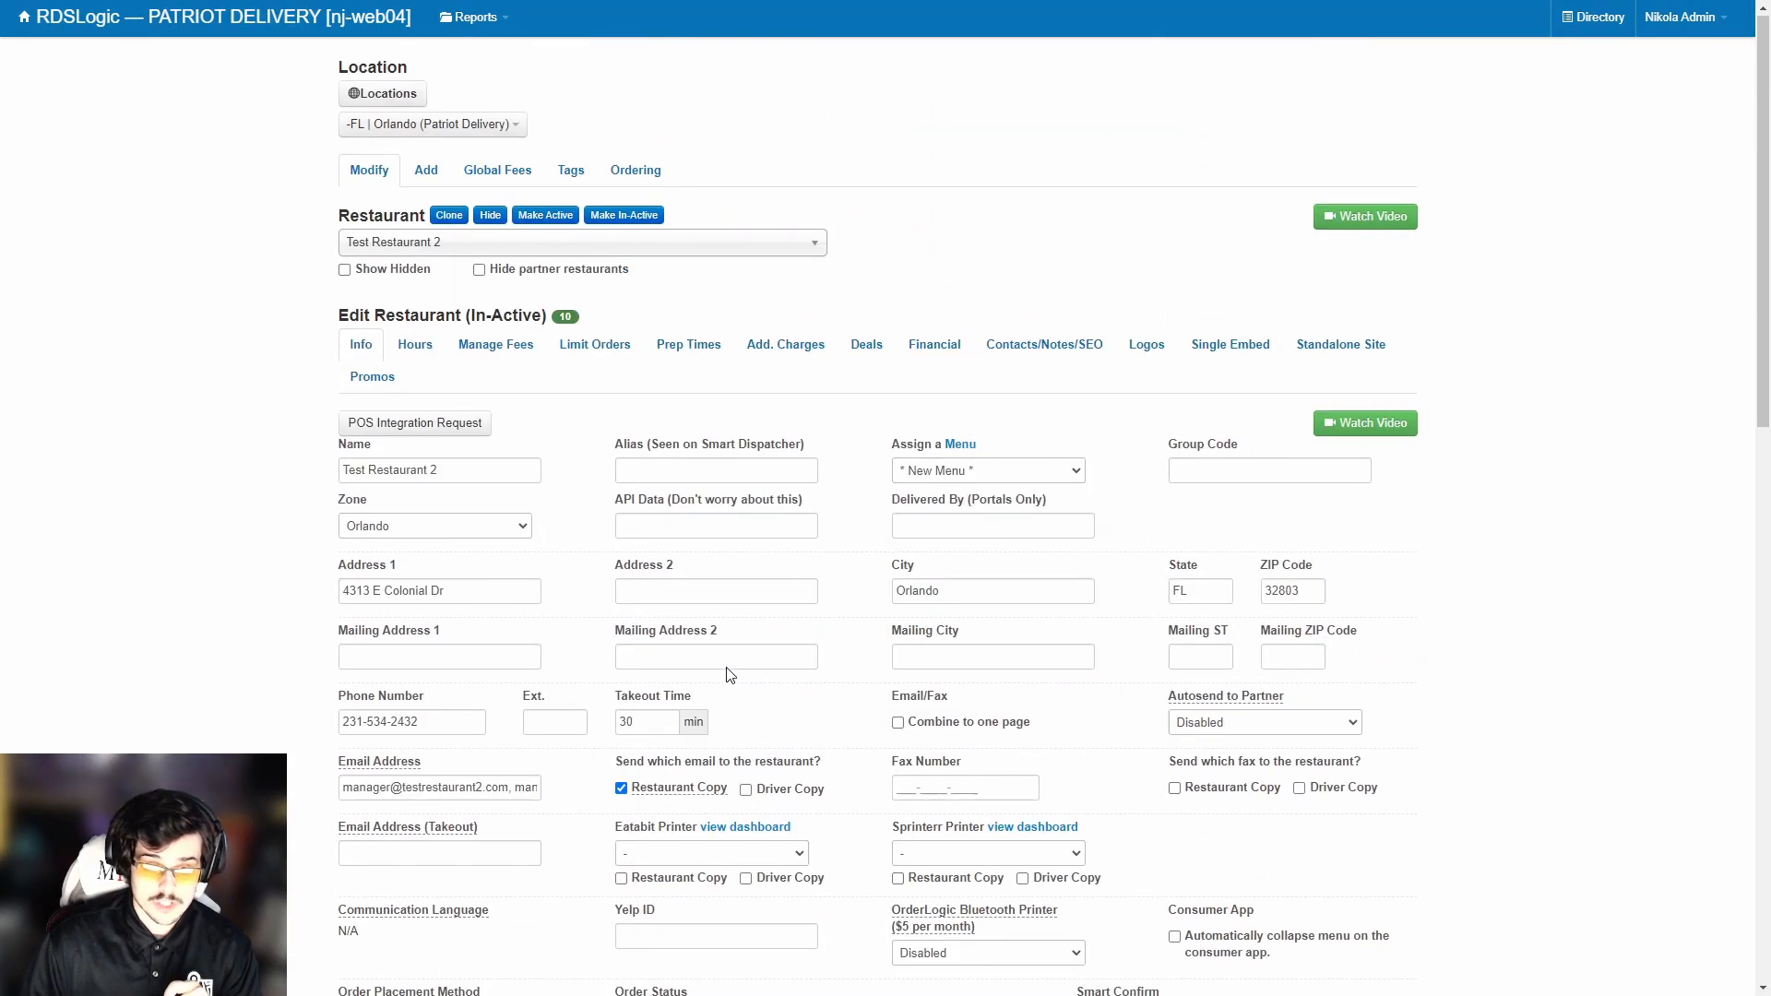
scroll(591, 360, down, 1)
triple_click(600, 261)
click(580, 266)
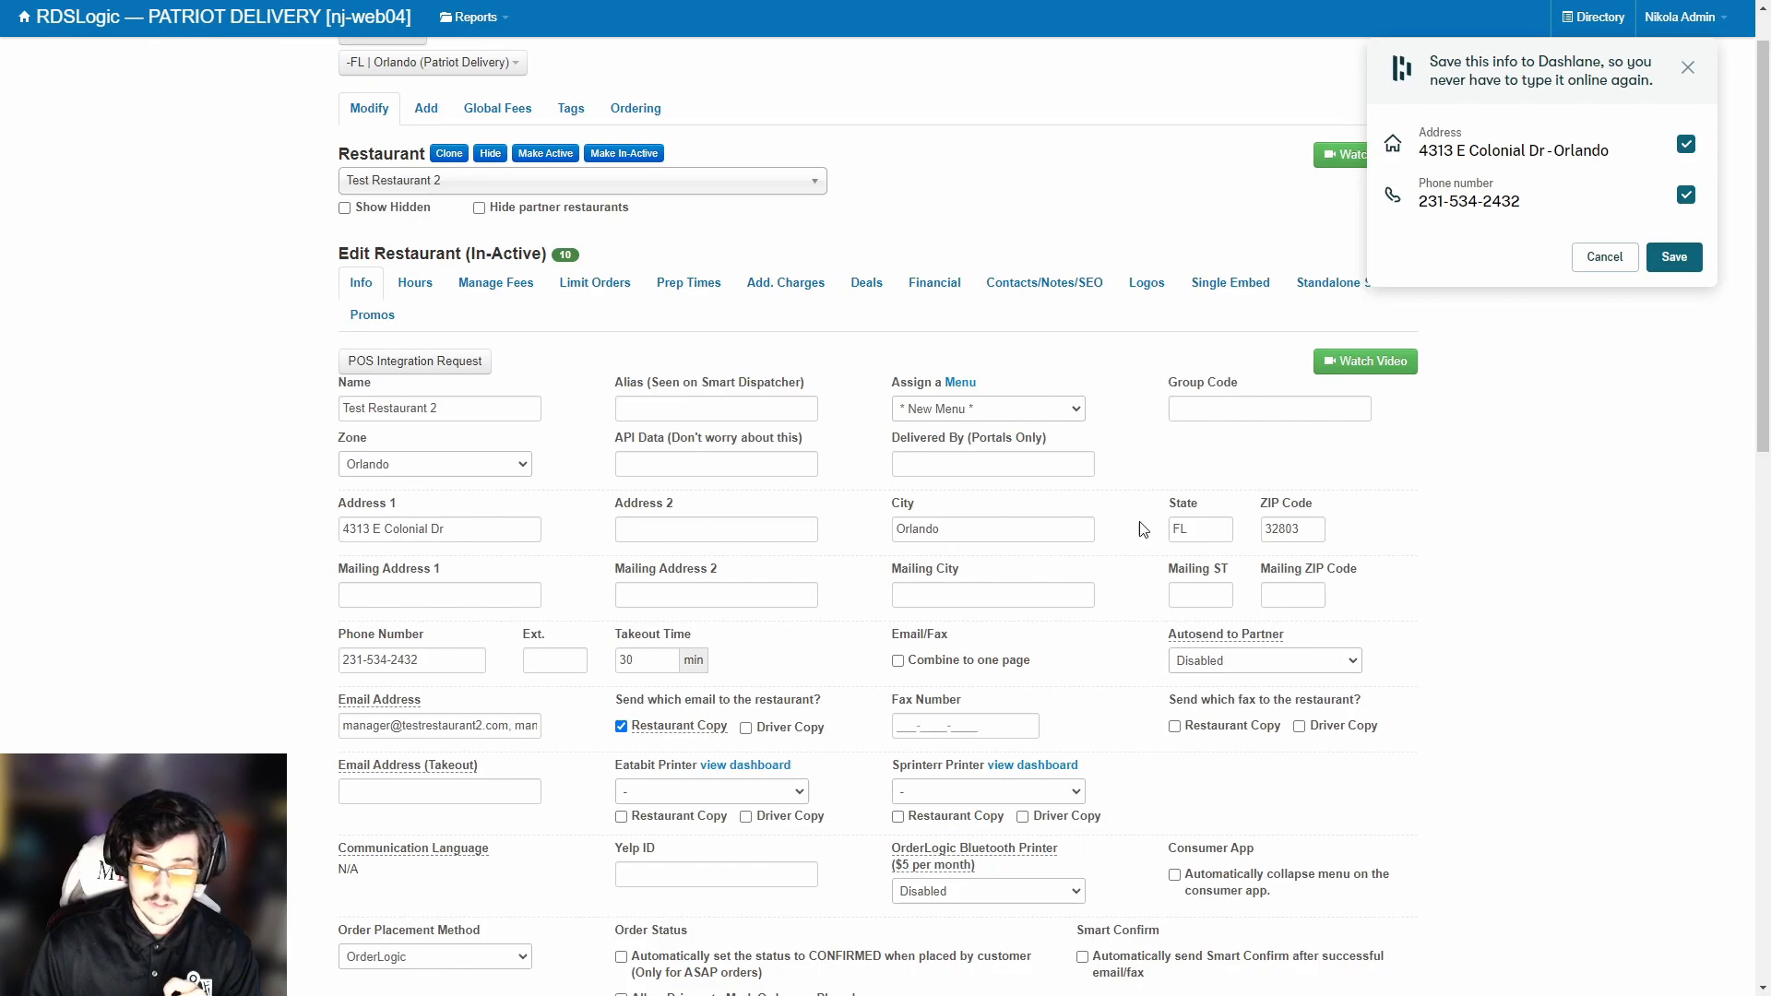
click(1605, 258)
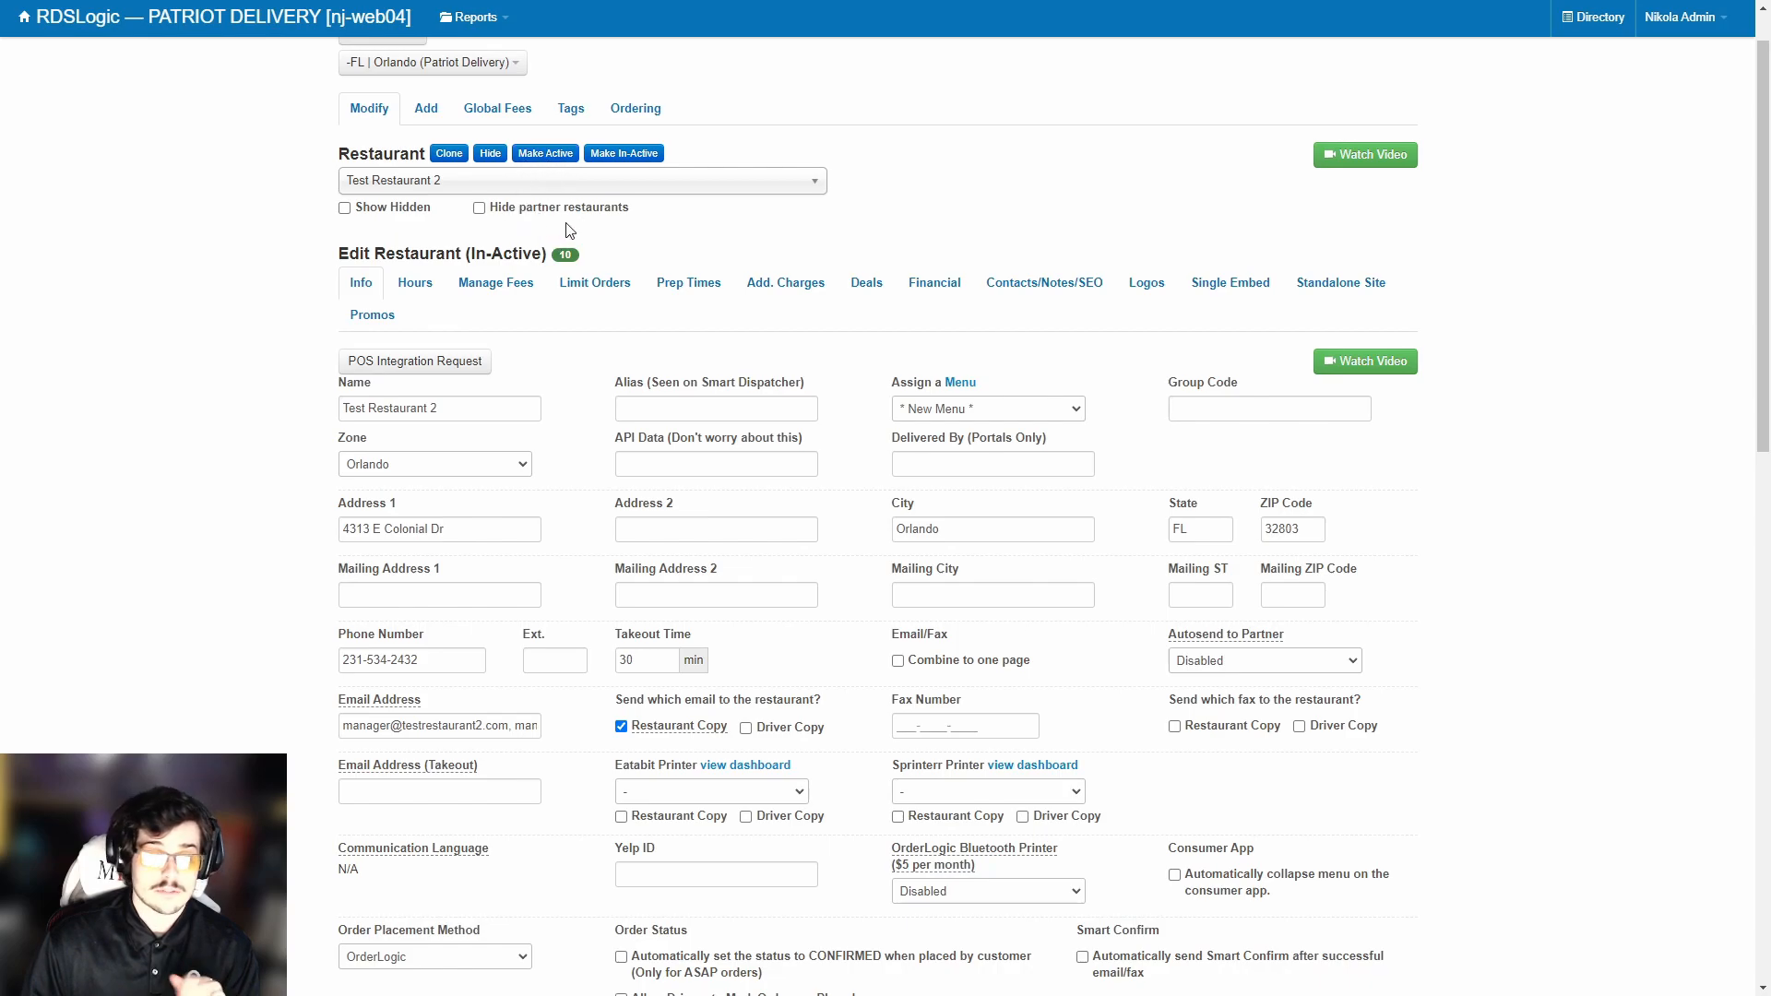
drag(472, 254, 523, 253)
click(537, 249)
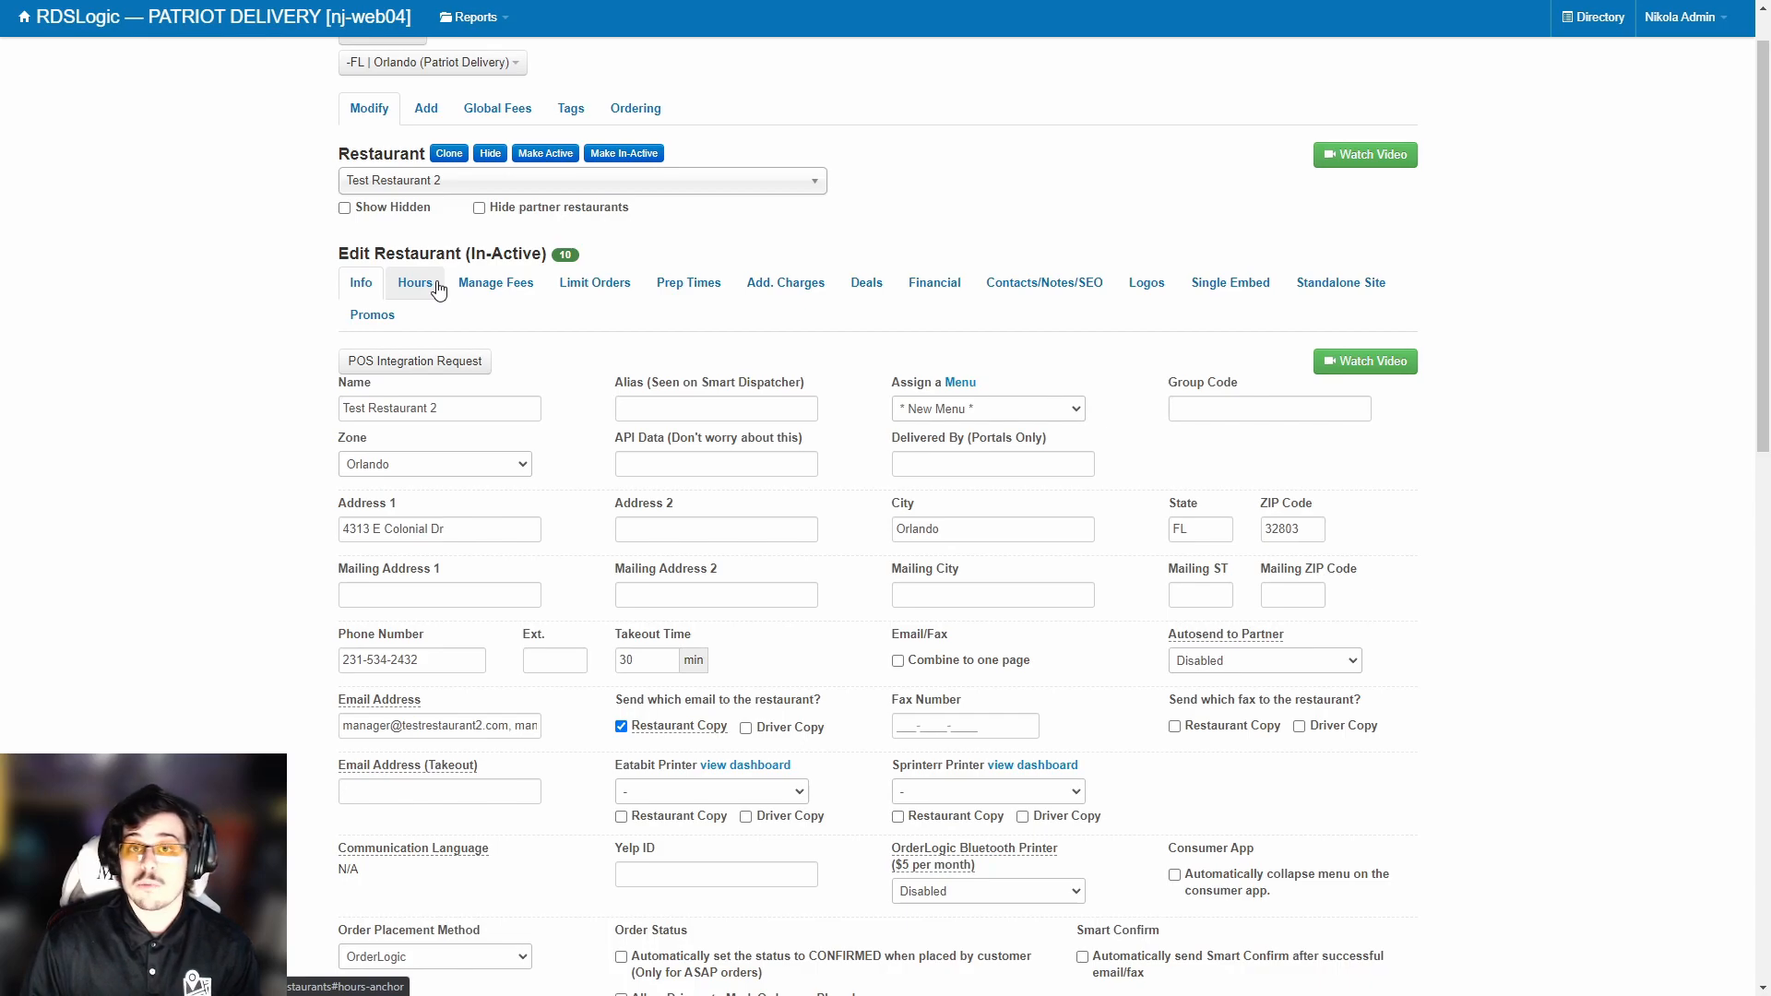
On the Hours tab, set Sunday breakfast to 9:00–11:00 AM.
click(417, 283)
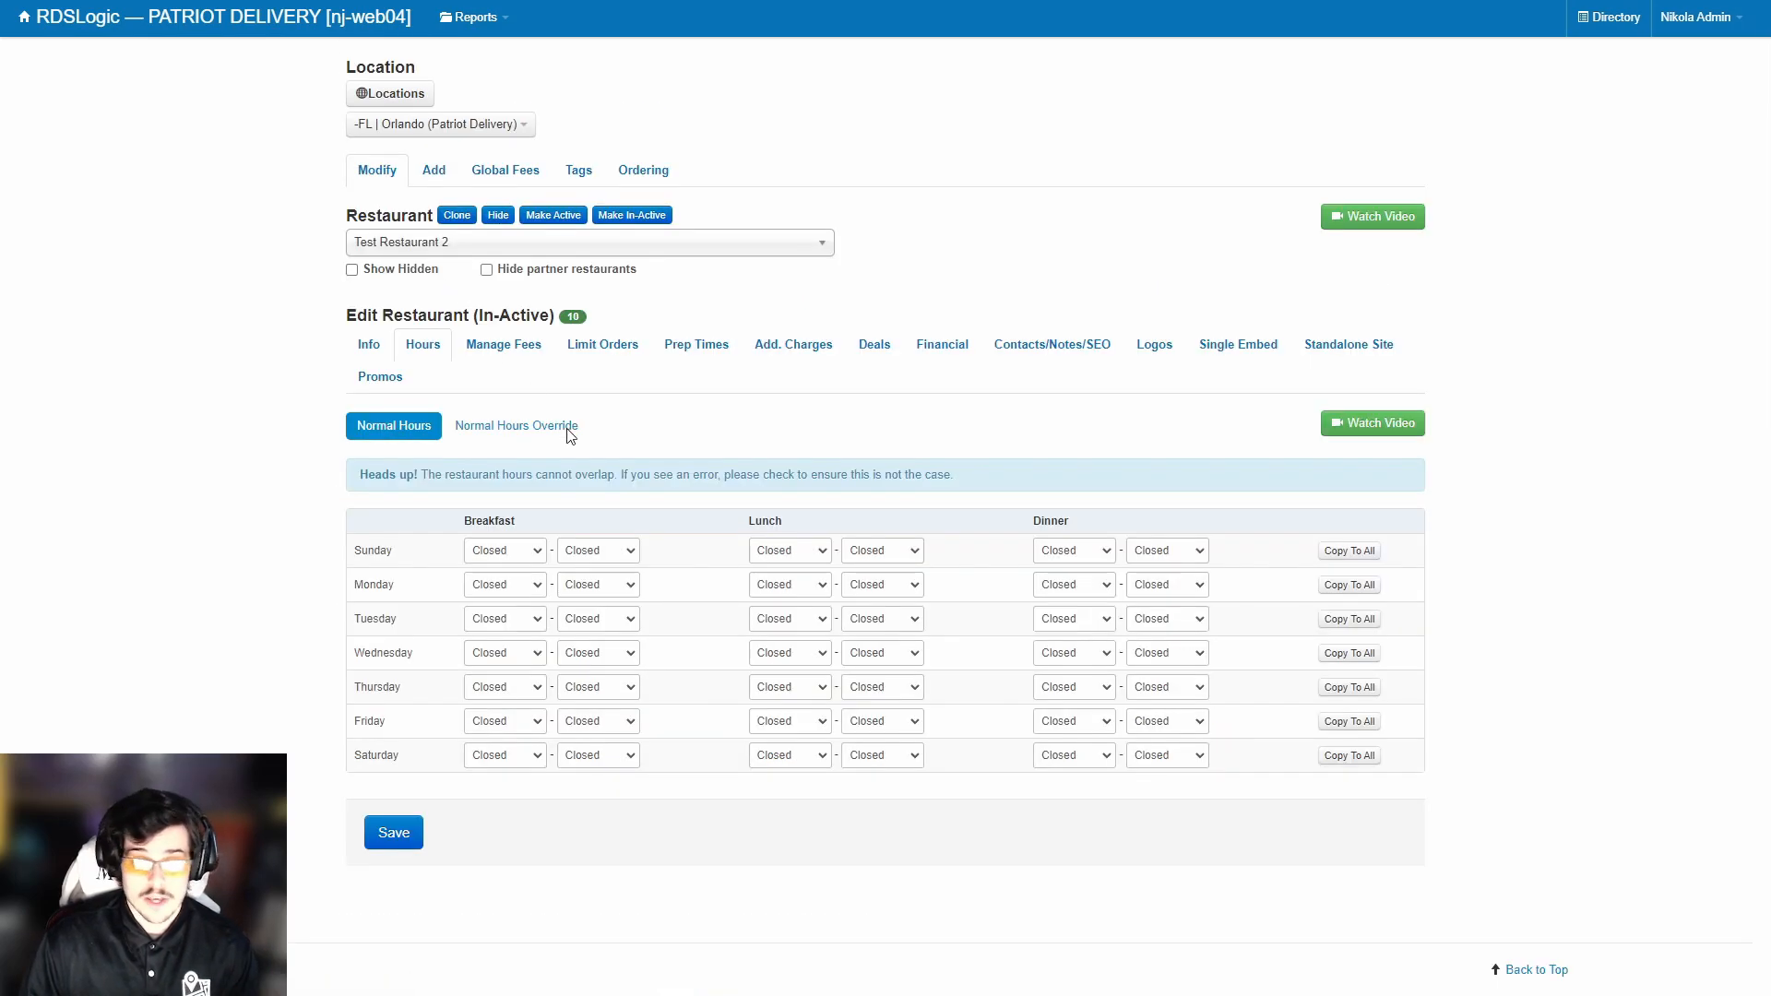
click(505, 557)
scroll(505, 625, down, 5)
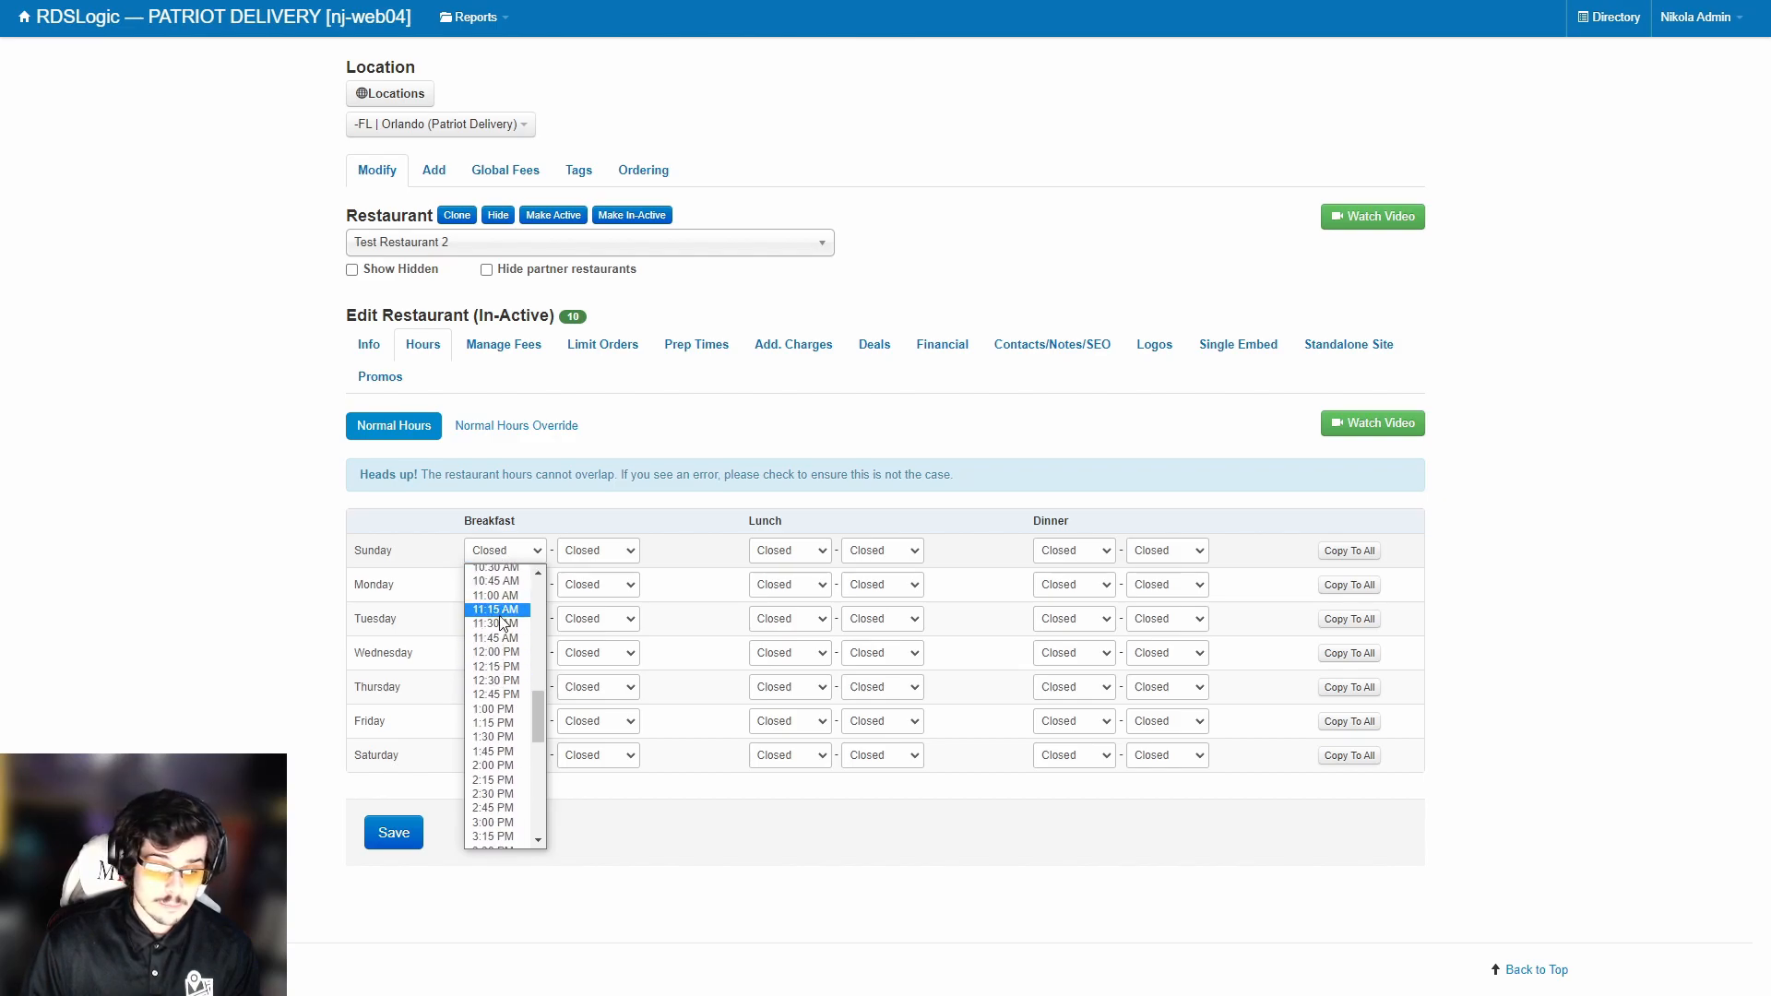
mouse_move(427, 474)
mouse_down()
mouse_move(967, 473)
mouse_move(526, 494)
mouse_move(423, 481)
mouse_up()
click(423, 481)
click(504, 551)
scroll(499, 646, down, 5)
scroll(502, 671, up, 3)
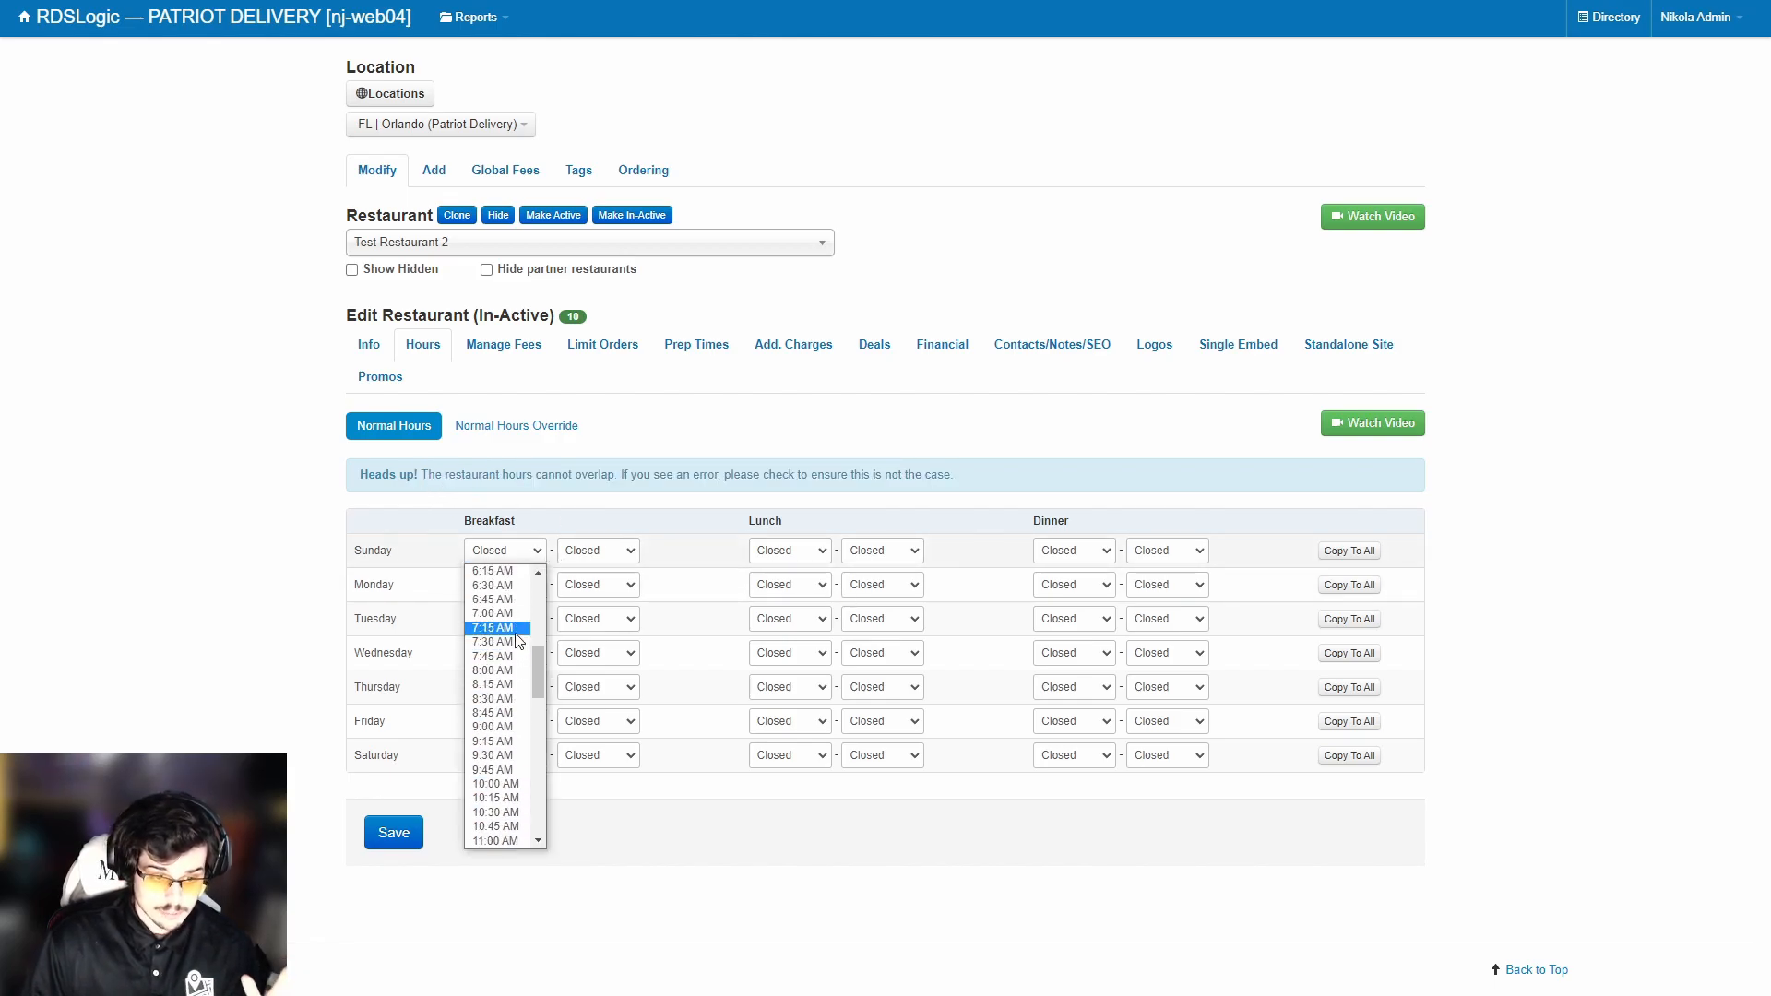
click(503, 726)
click(602, 551)
scroll(595, 627, down, 7)
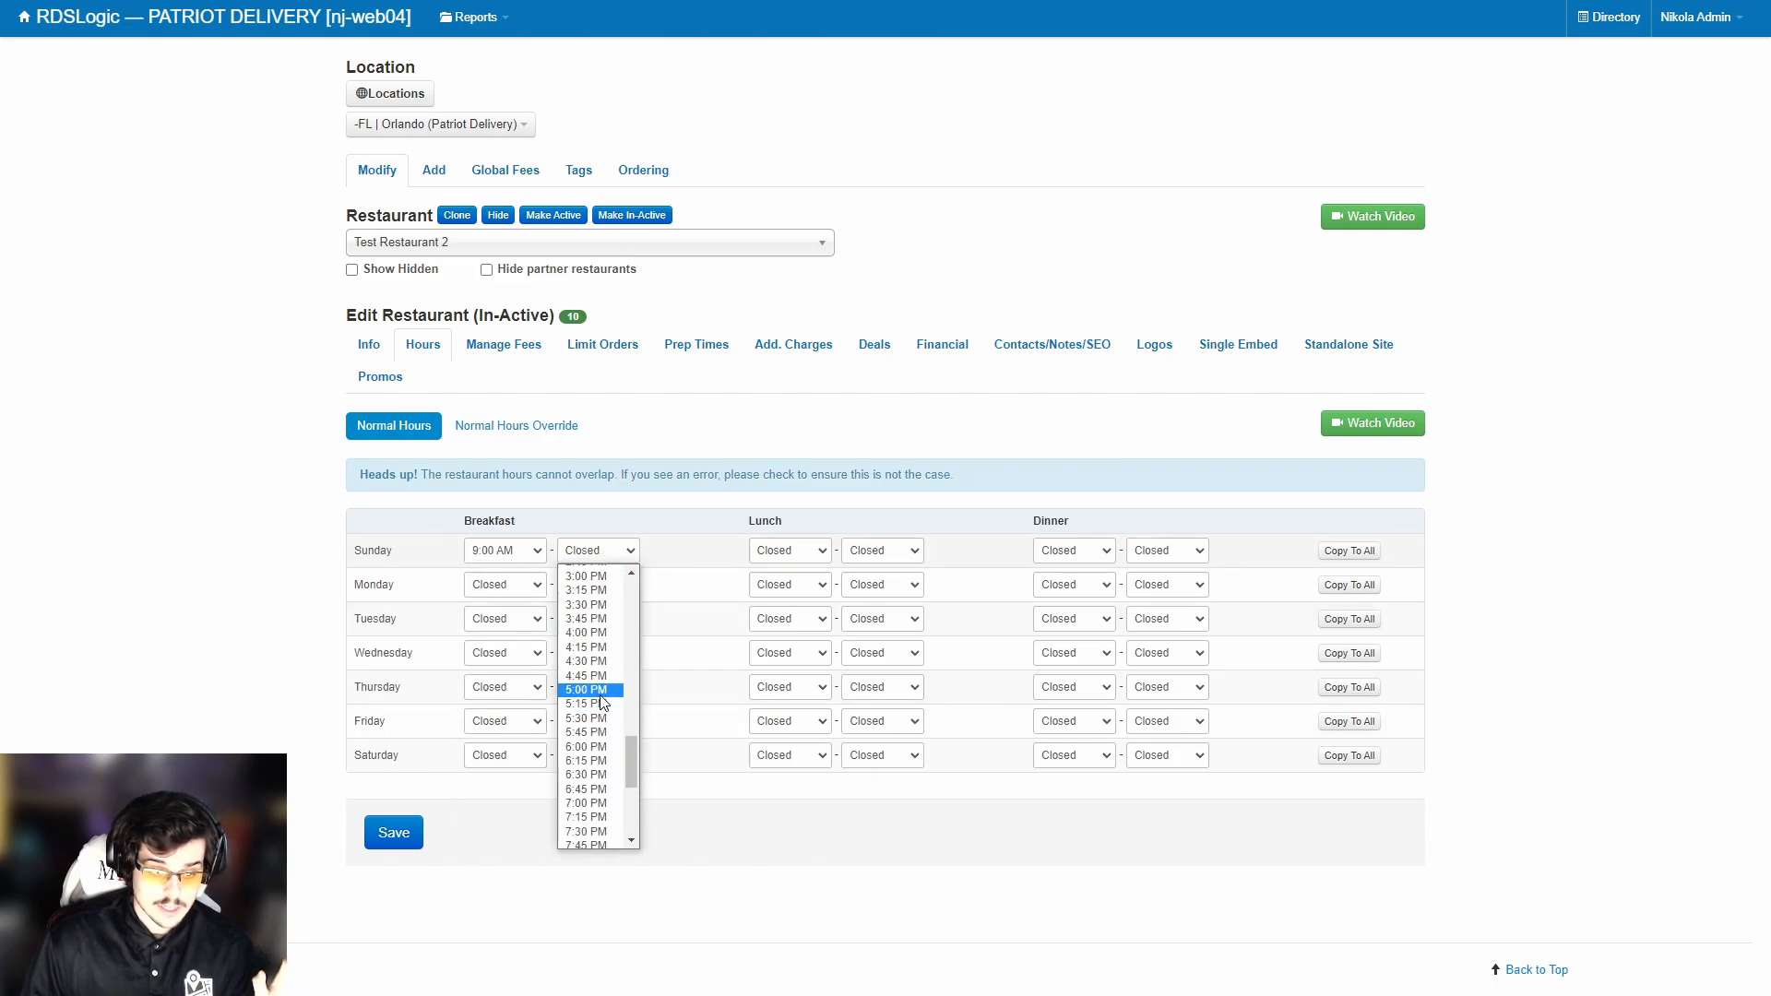
click(588, 596)
Set Sunday lunch to 12:00–4:30 PM.
click(790, 551)
scroll(792, 645, down, 8)
scroll(792, 646, down, 3)
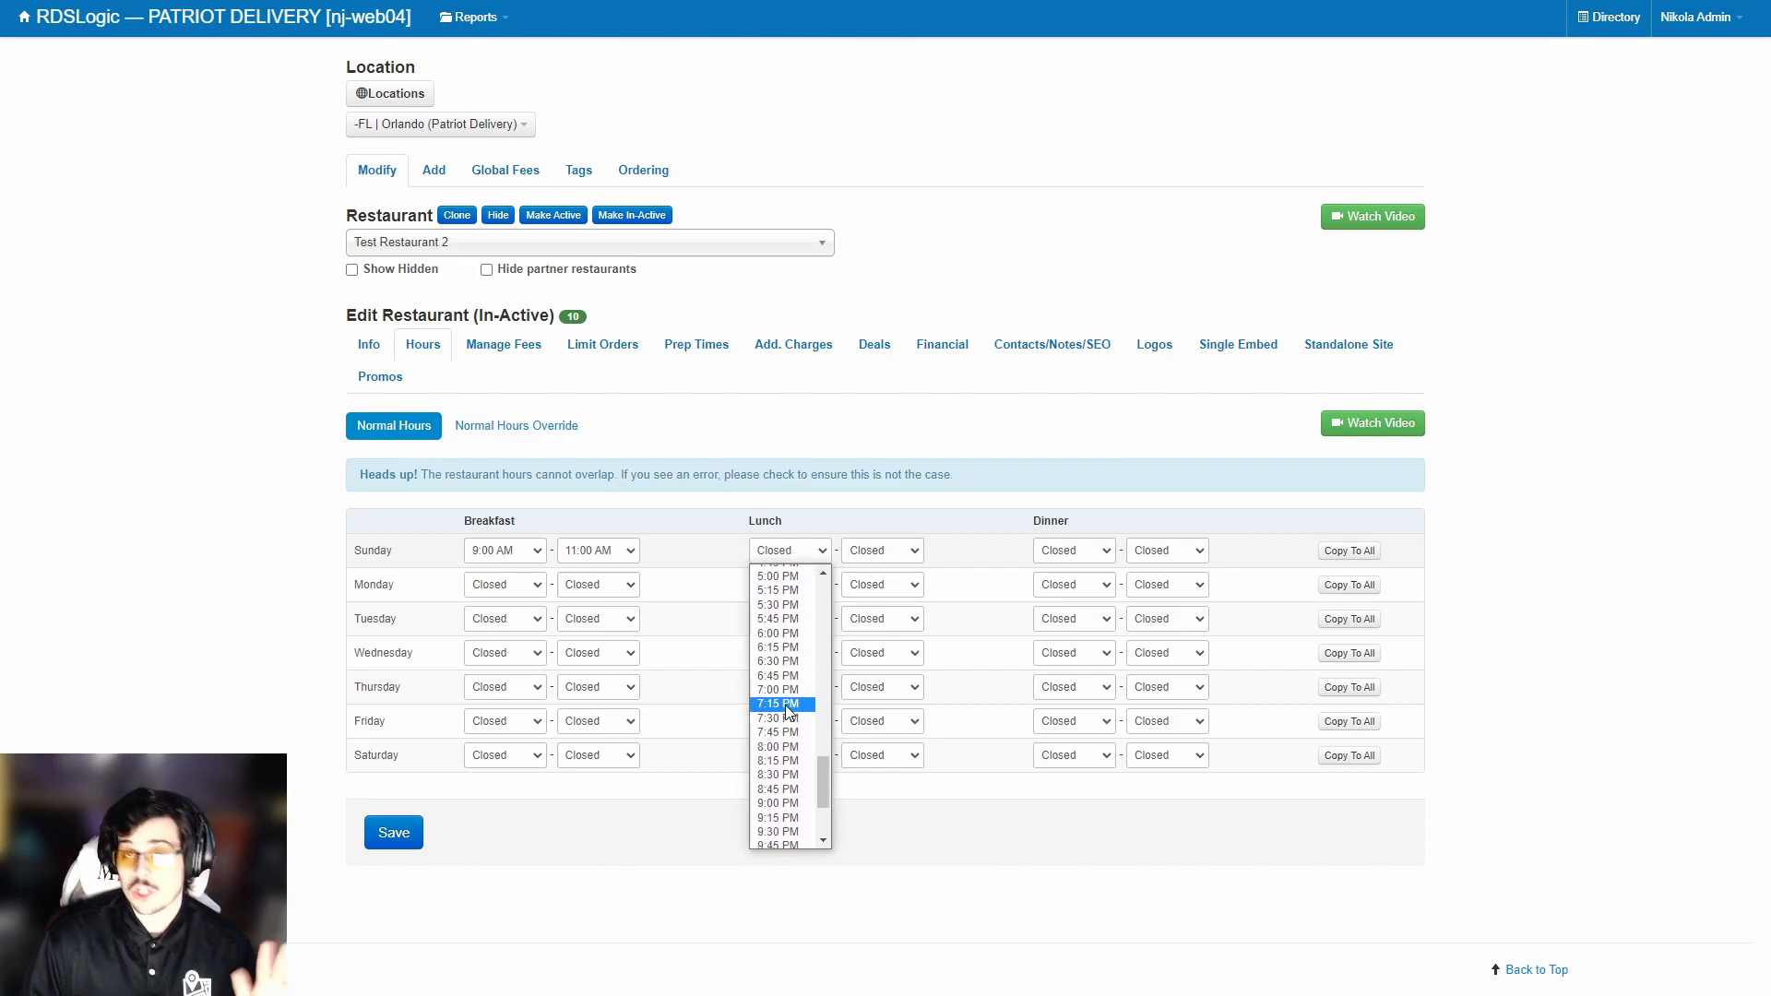
scroll(789, 720, down, 3)
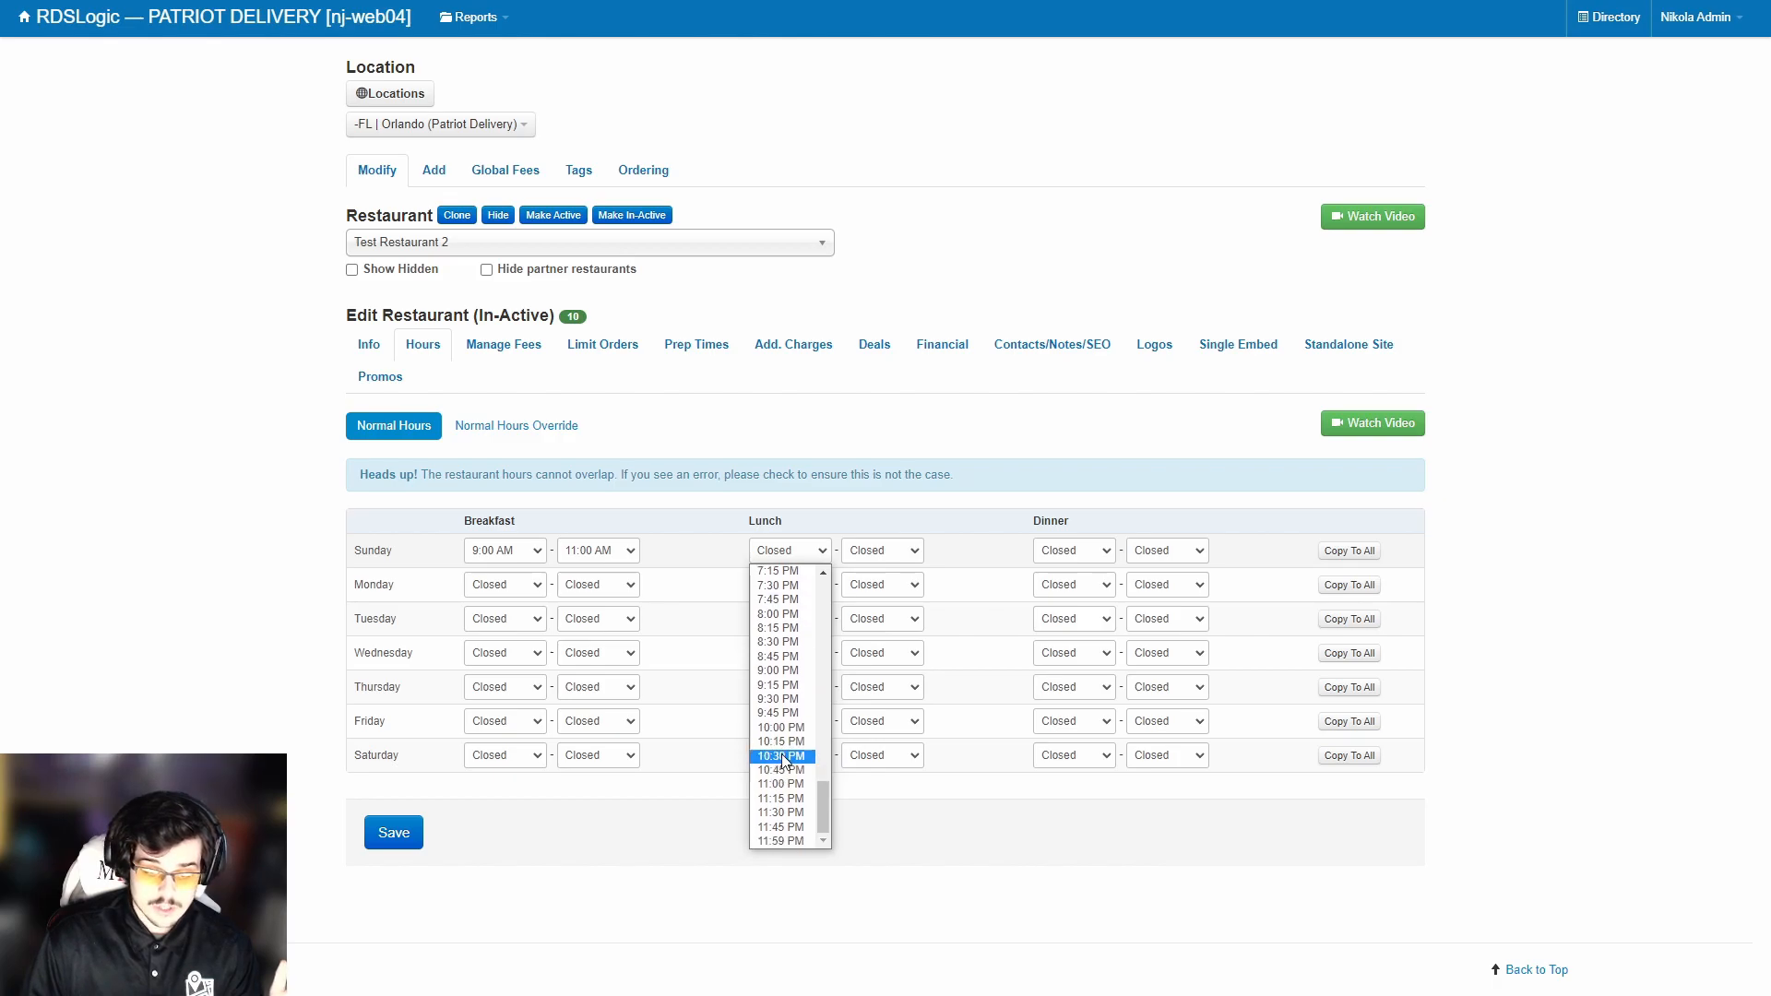
scroll(784, 738, up, 6)
click(783, 652)
click(883, 550)
scroll(883, 651, down, 5)
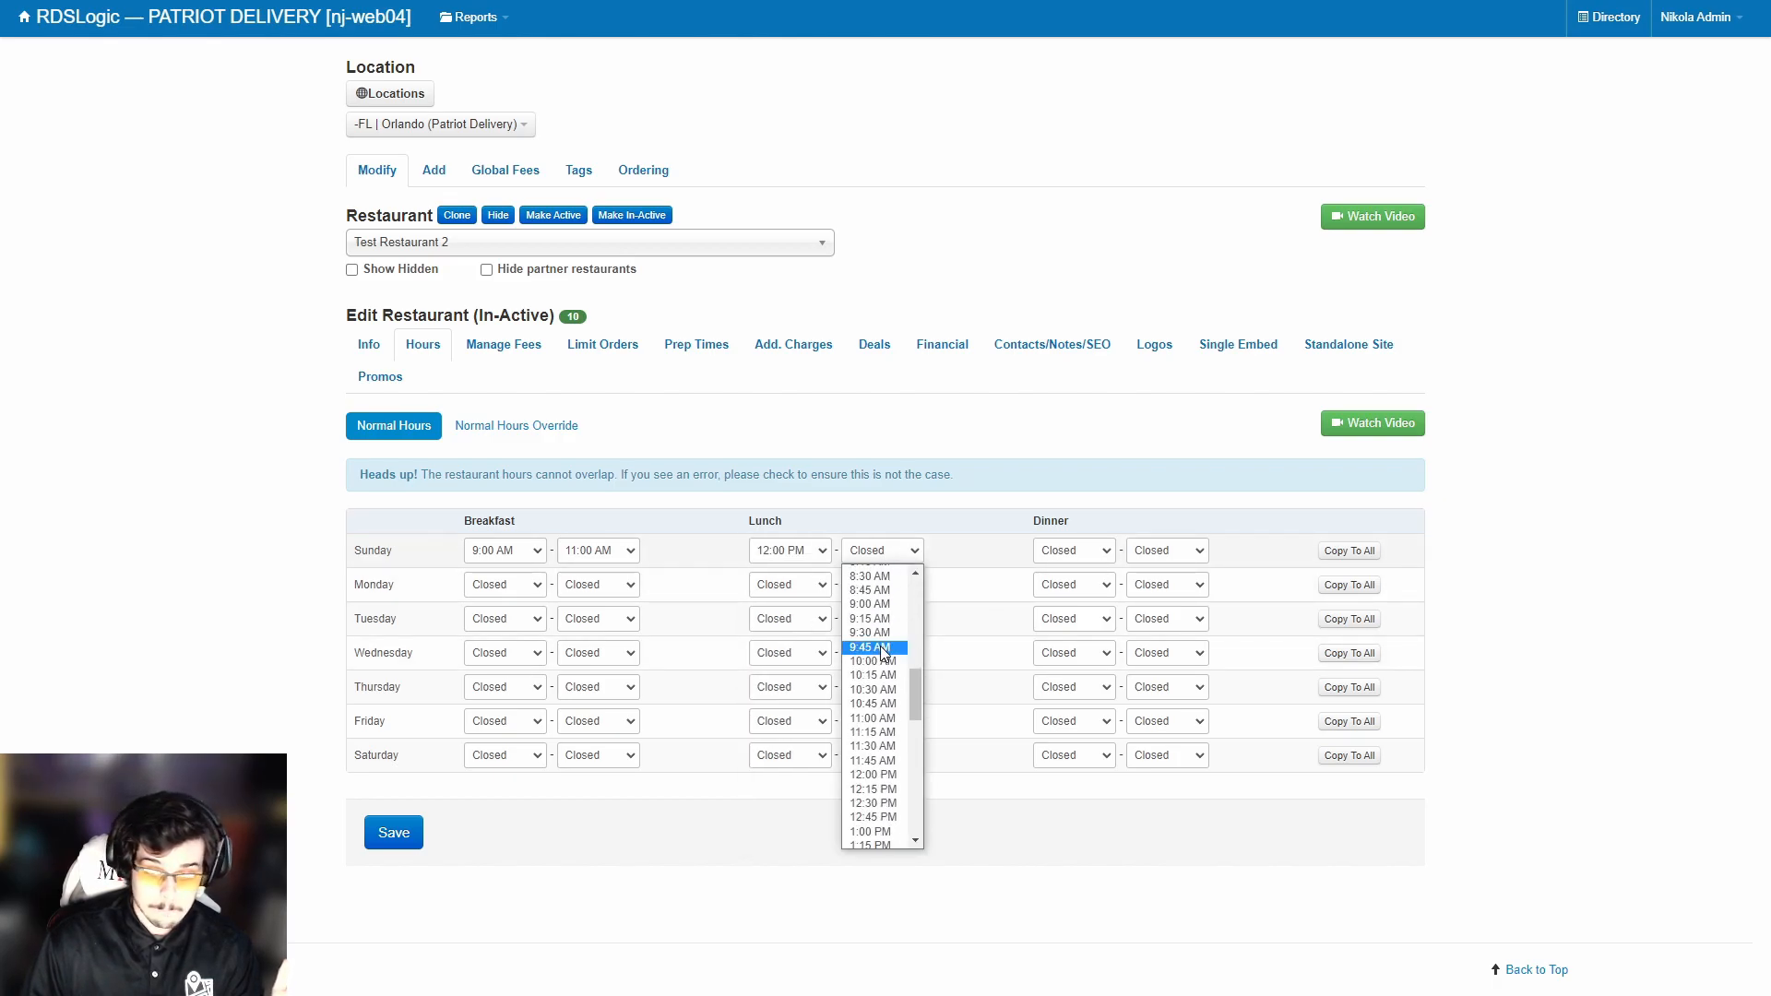
scroll(883, 655, down, 8)
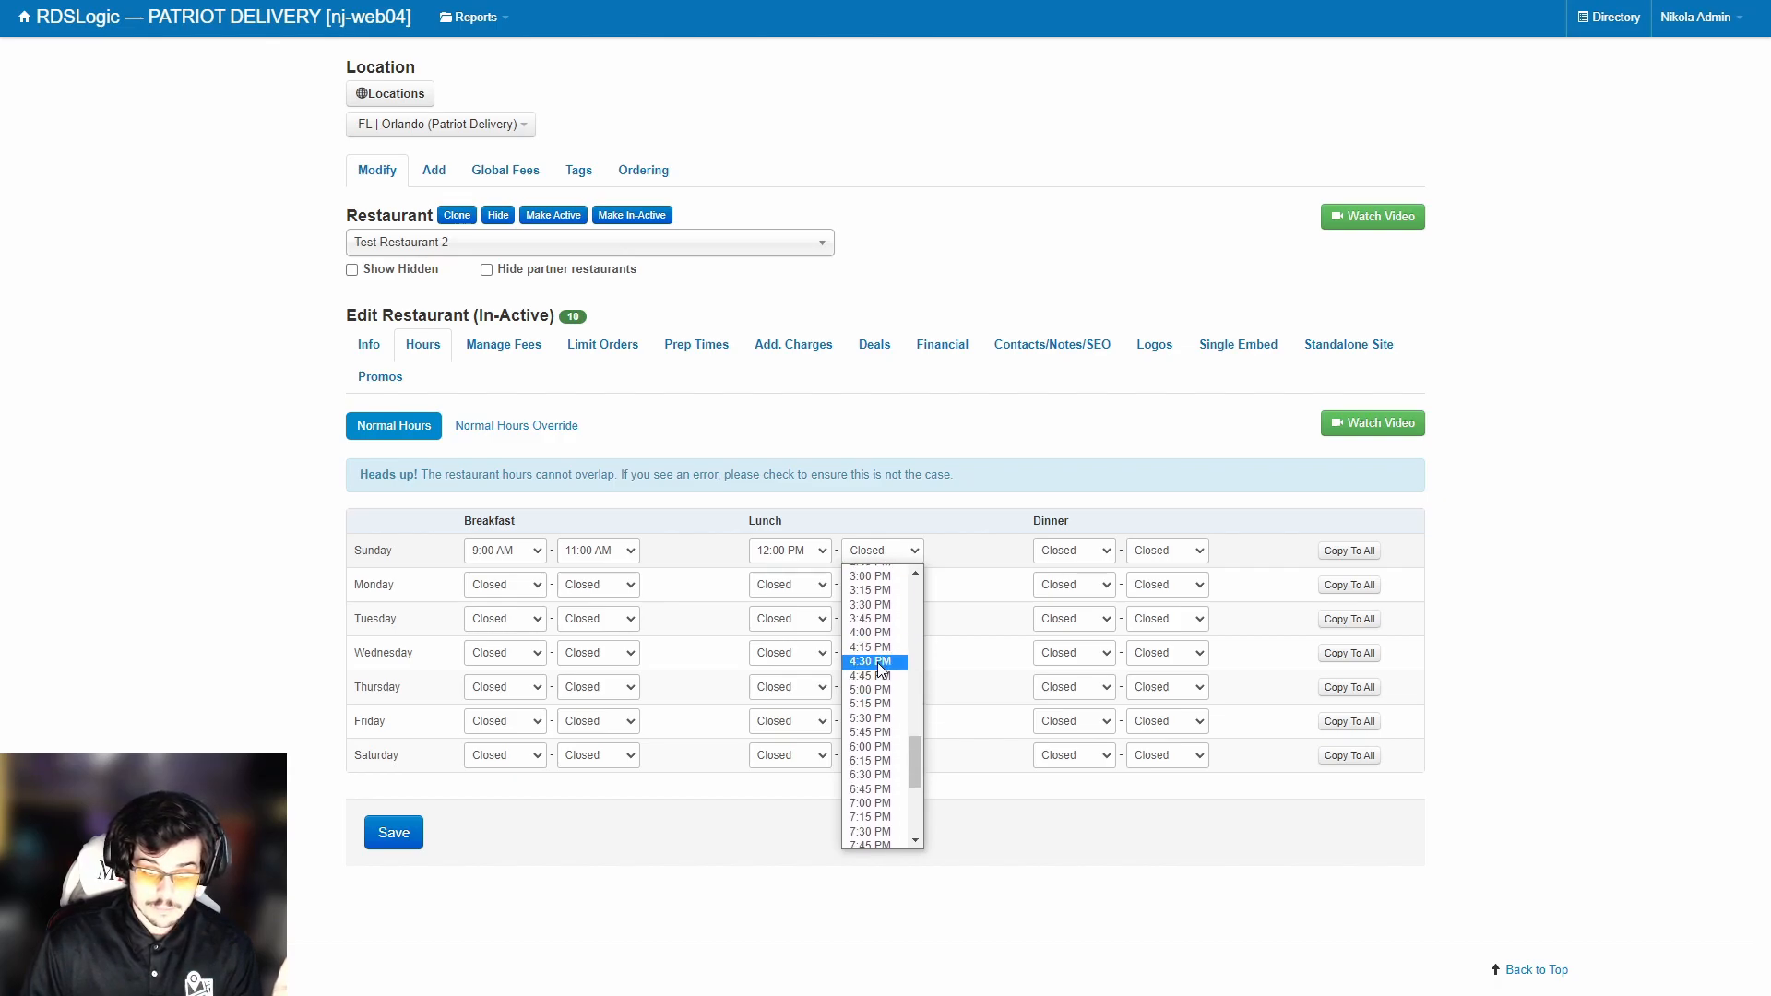
click(877, 662)
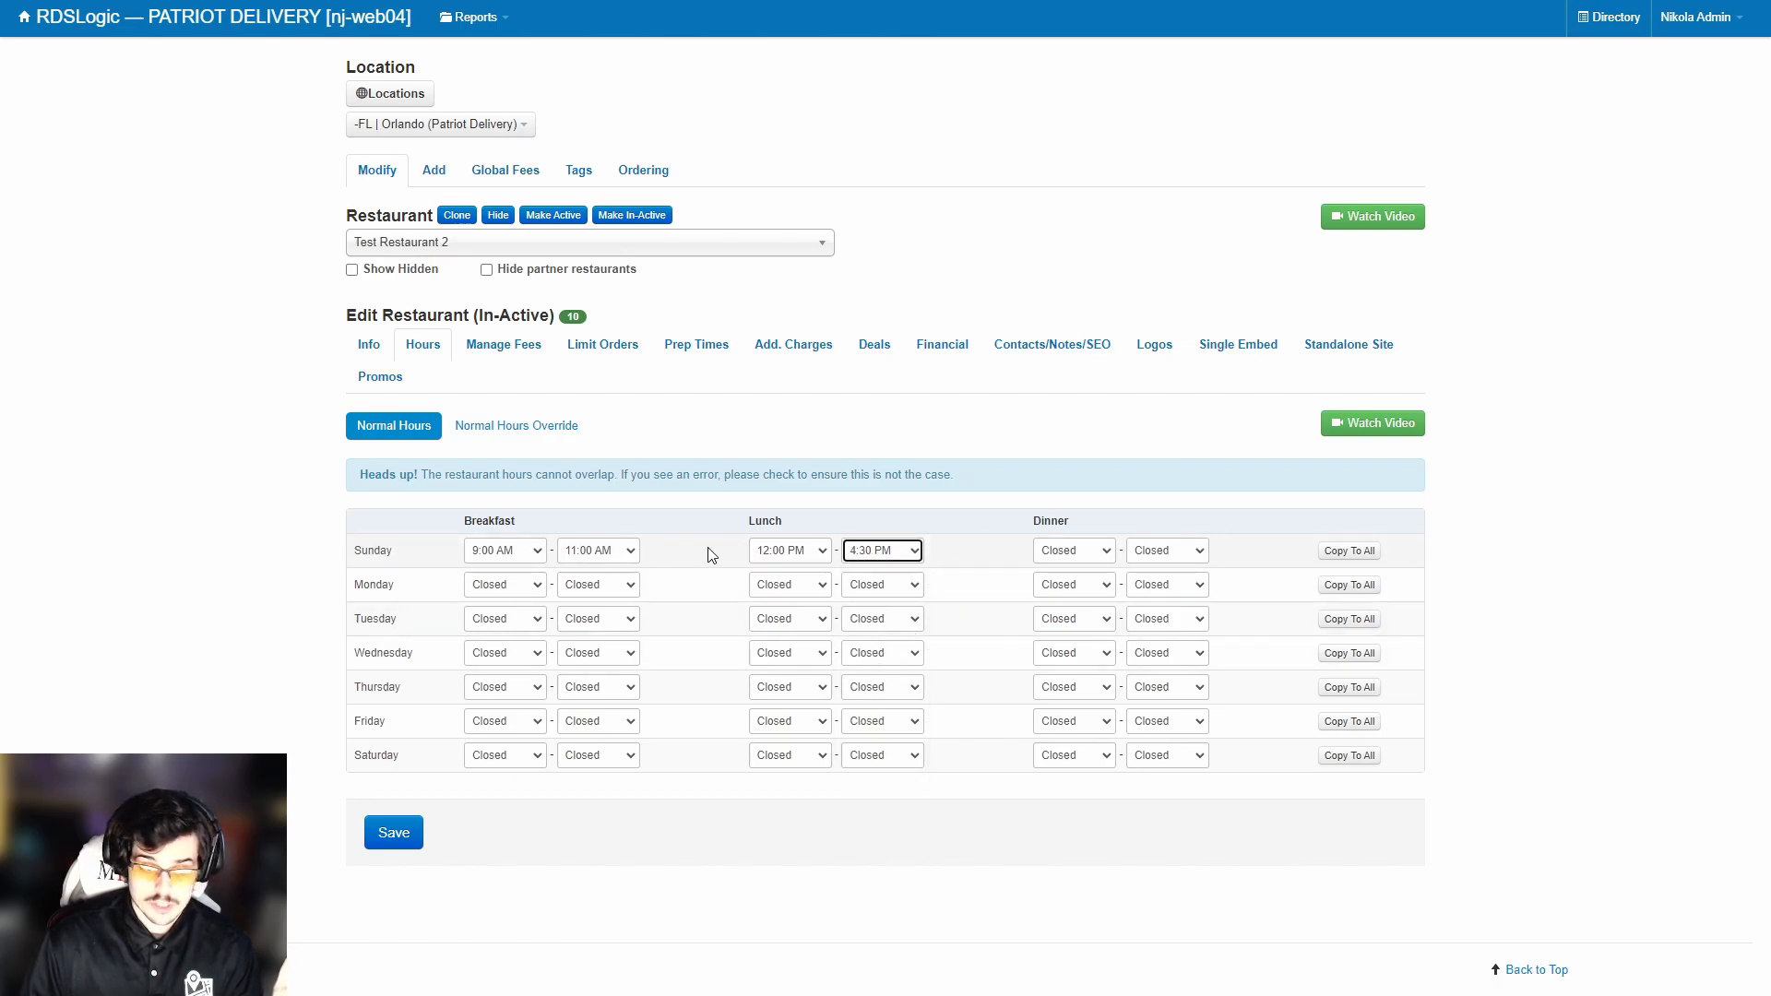
Set Sunday dinner to 4:30–9:00 PM.
click(1089, 552)
scroll(1070, 673, down, 18)
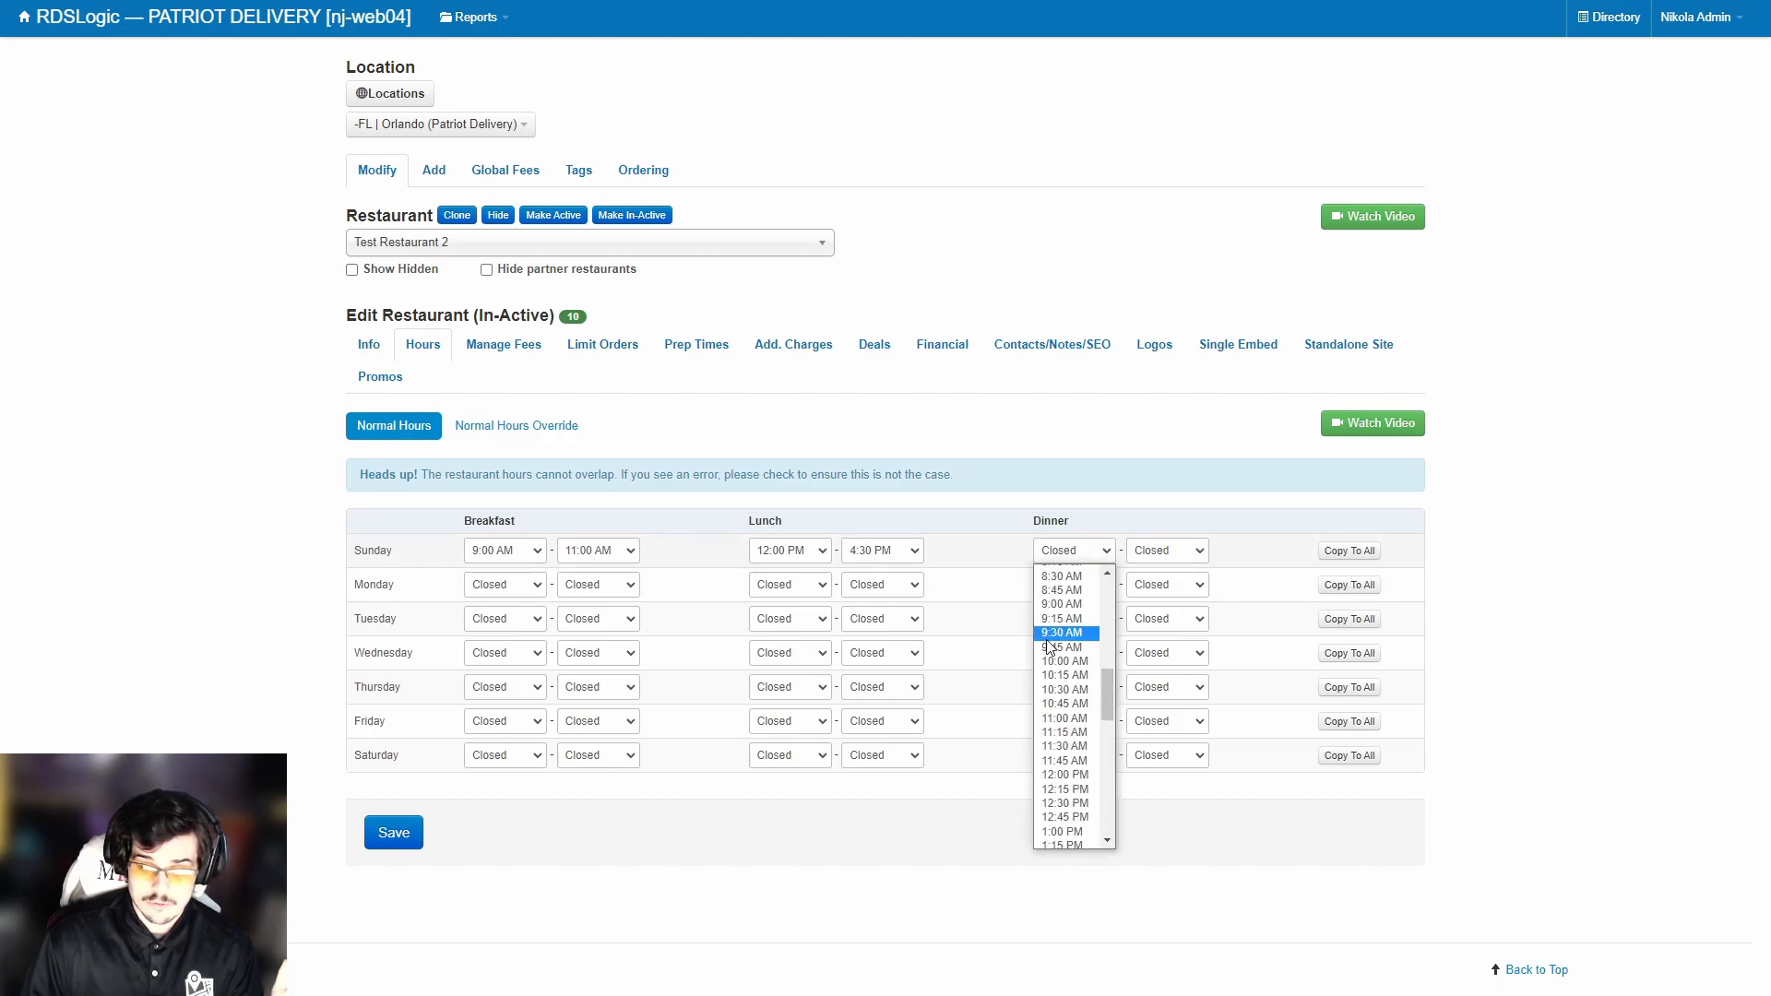
click(1062, 690)
click(1167, 551)
click(1073, 551)
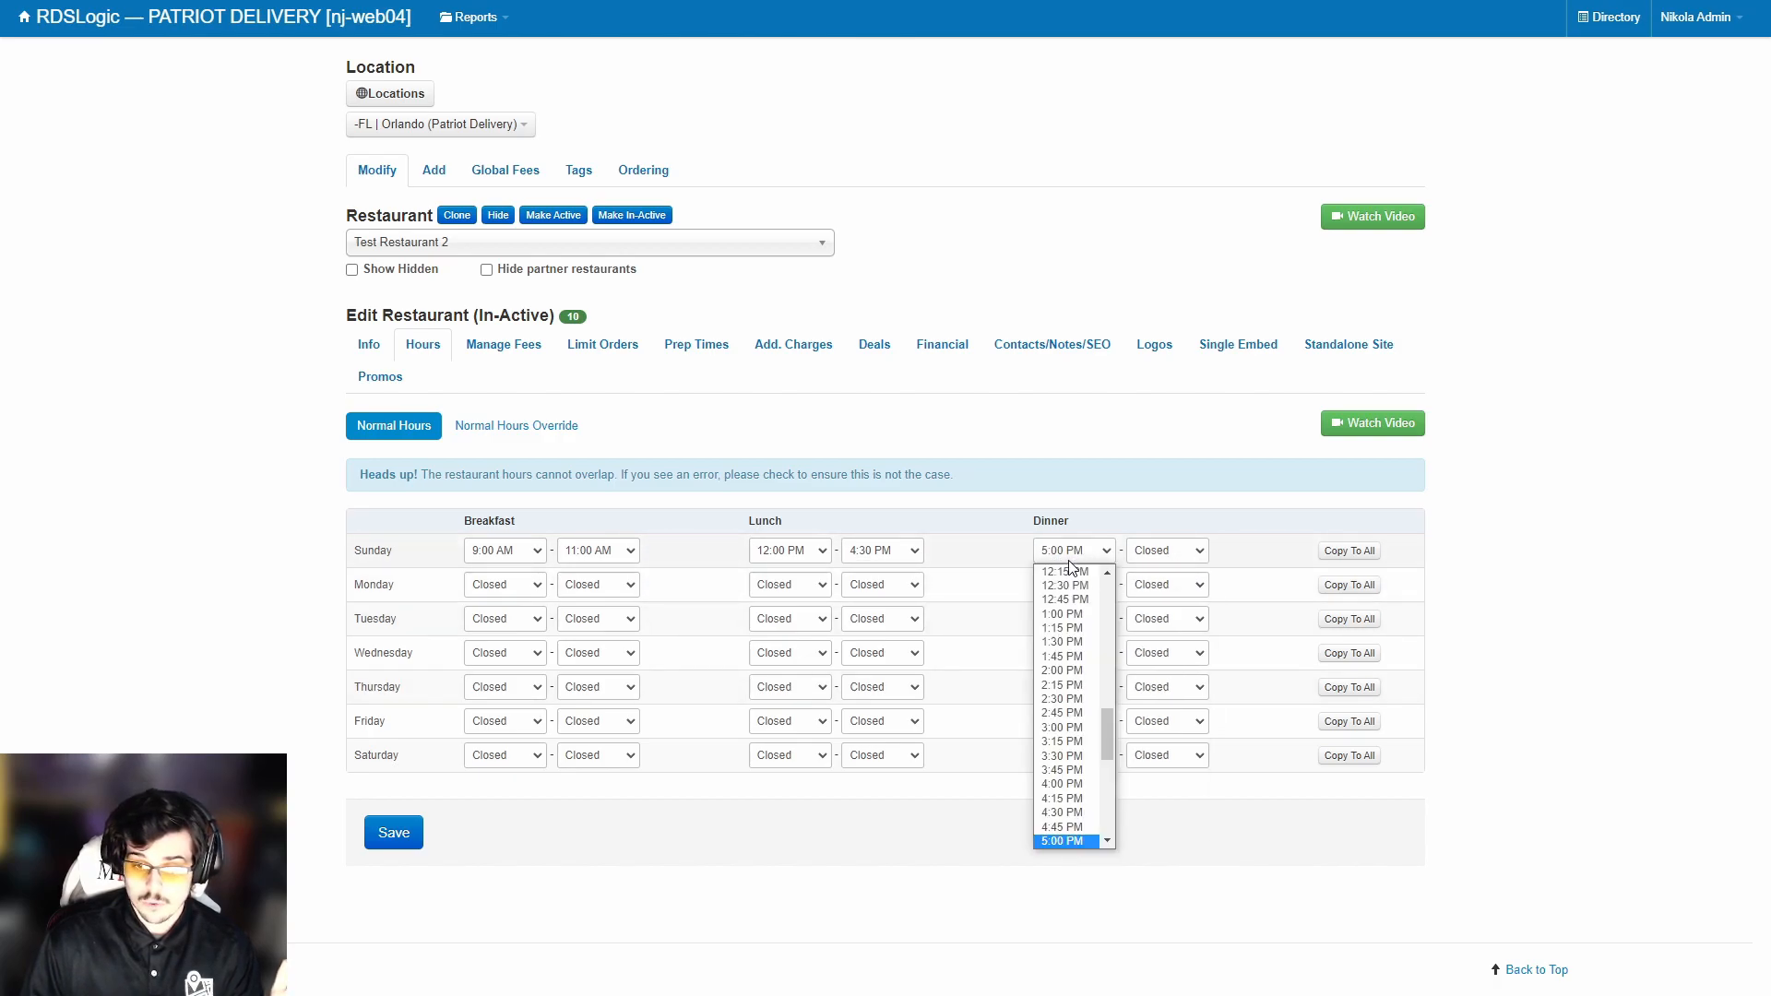
scroll(1063, 698, down, 3)
click(1063, 673)
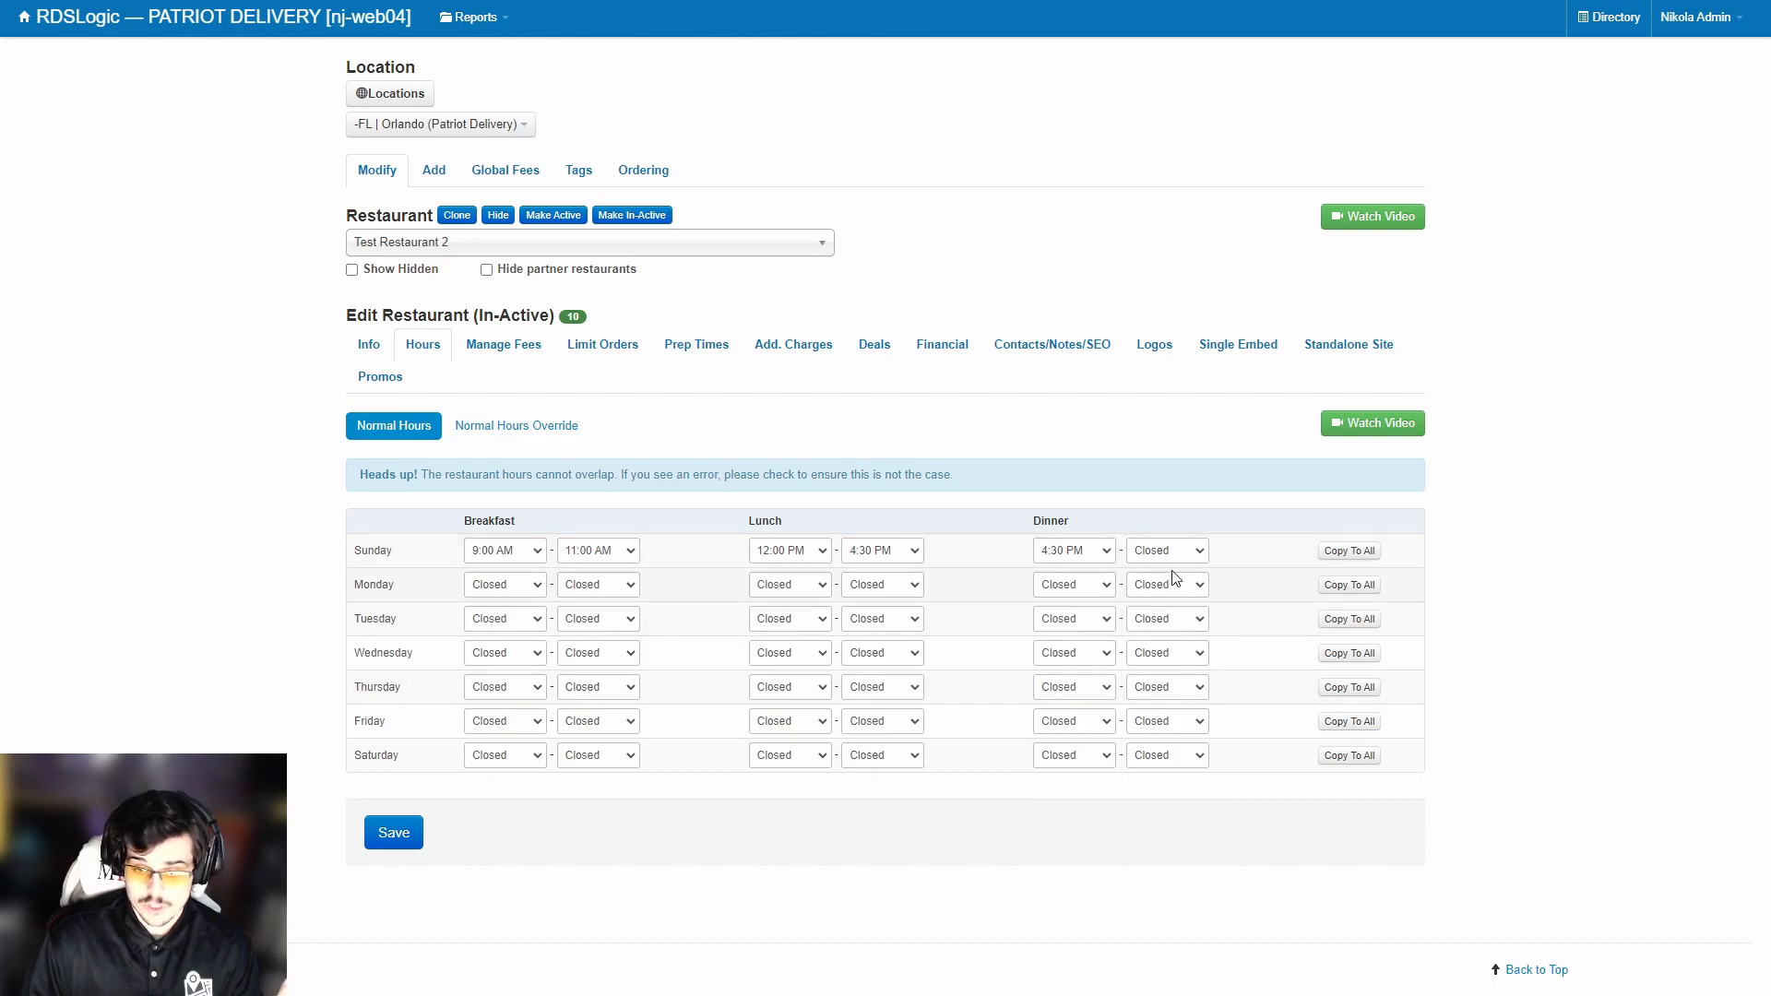
click(1167, 551)
scroll(1167, 664, down, 12)
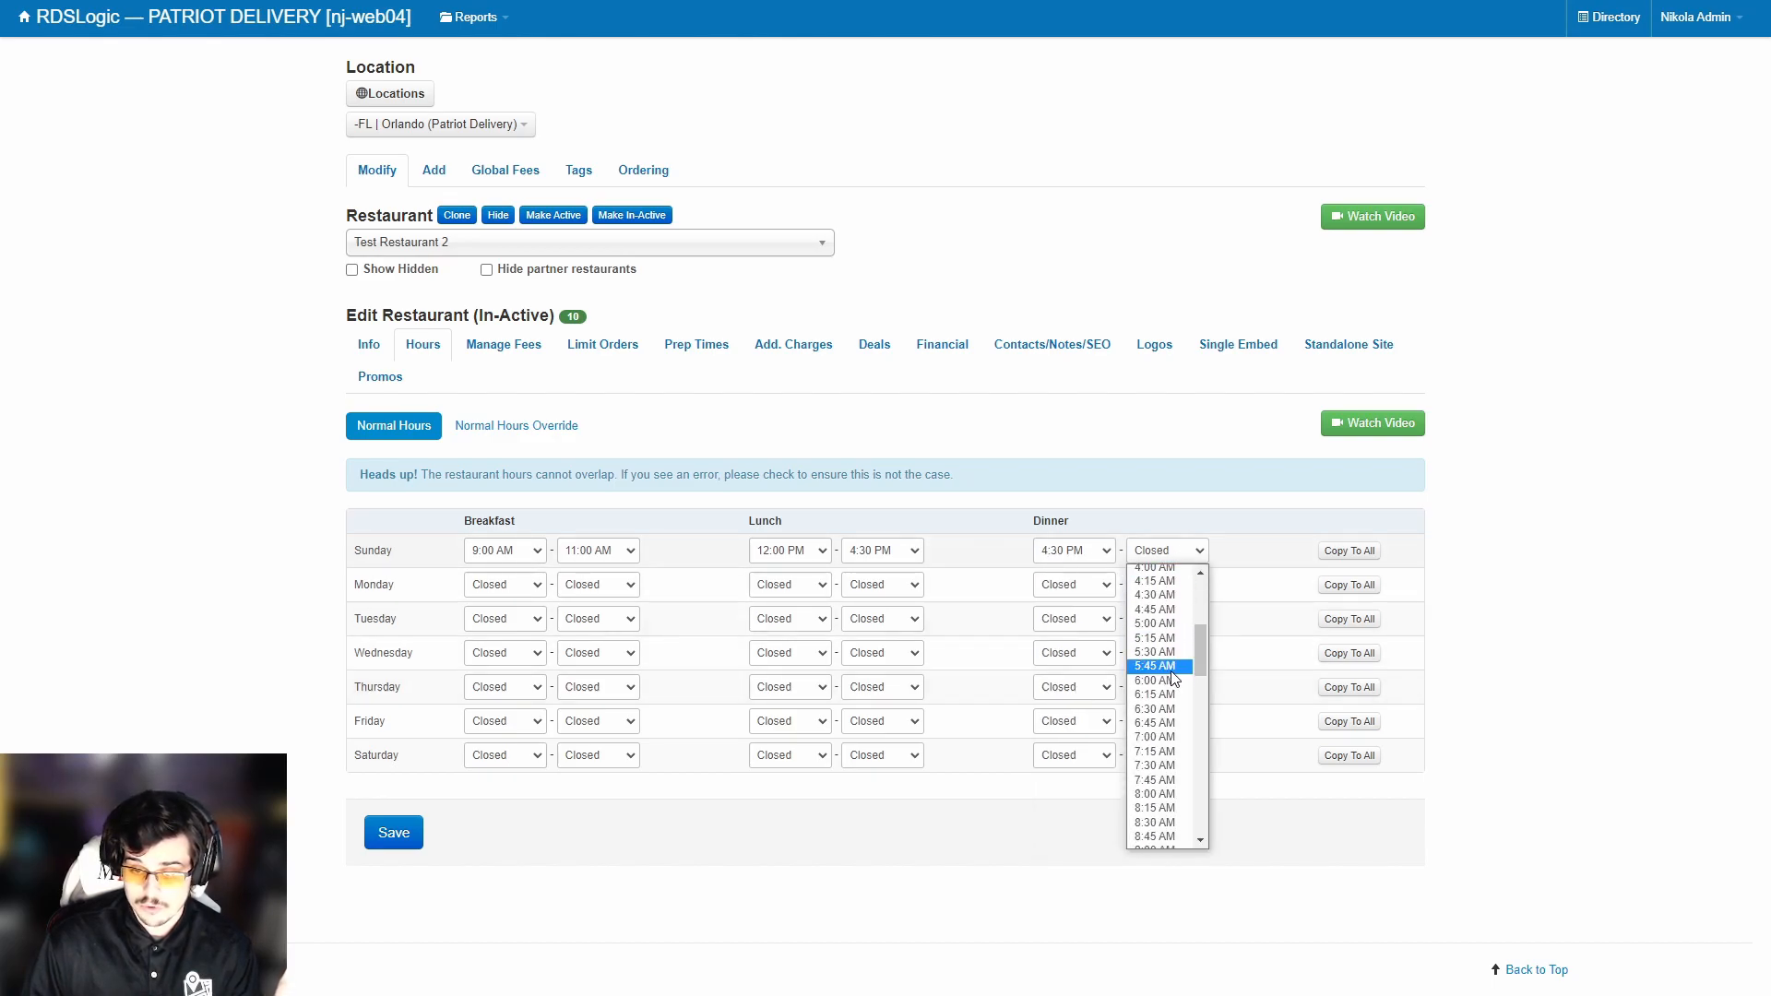
scroll(1170, 681, down, 13)
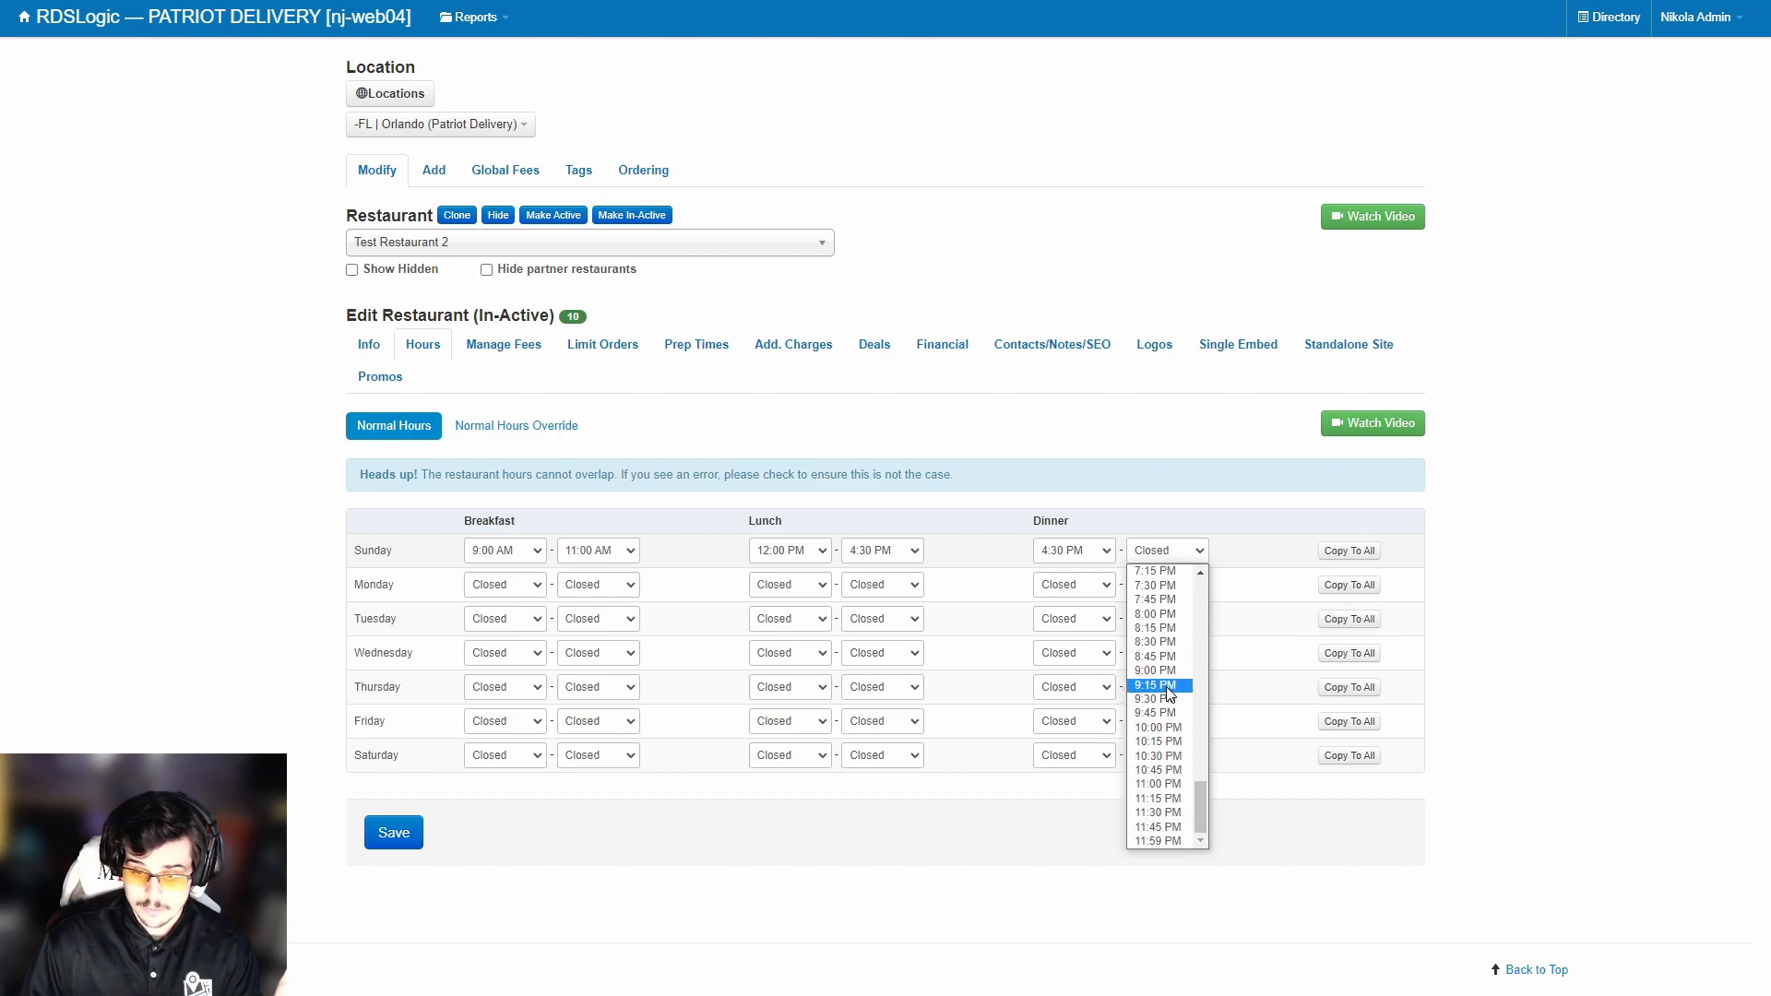
click(1166, 673)
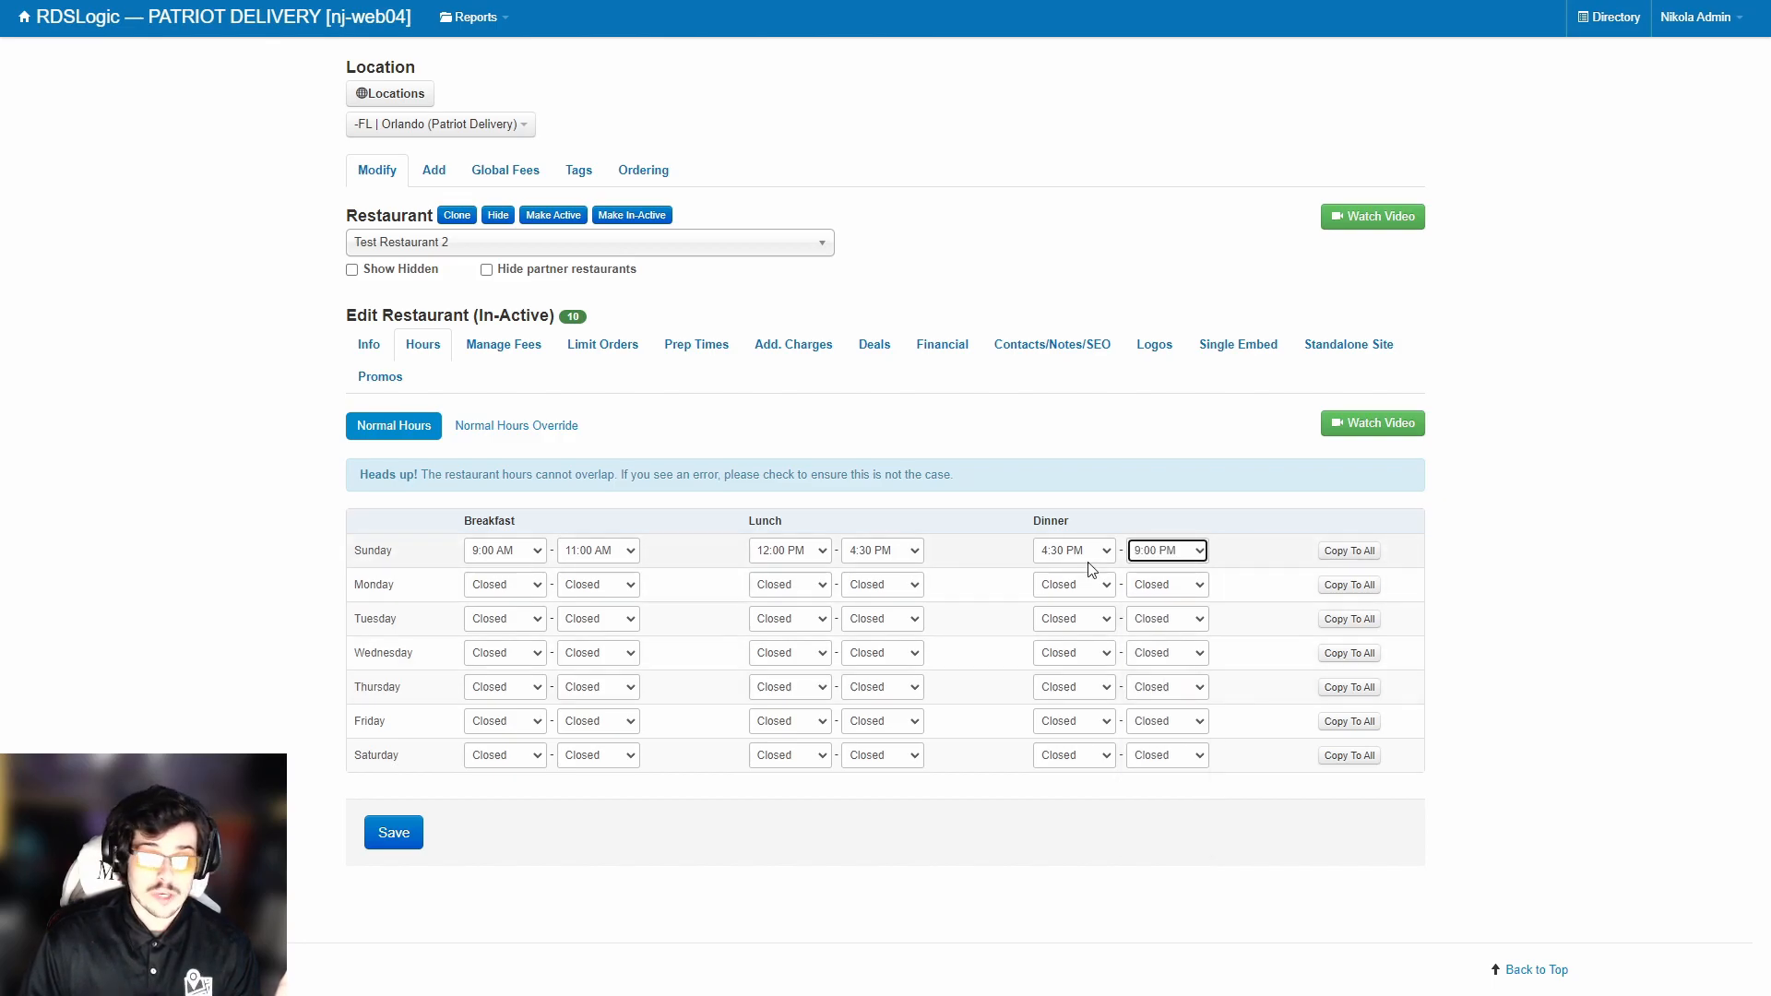
Copy Sunday's hours to all days, change Sunday dinner to close at 8:00 PM, and save.
click(1247, 519)
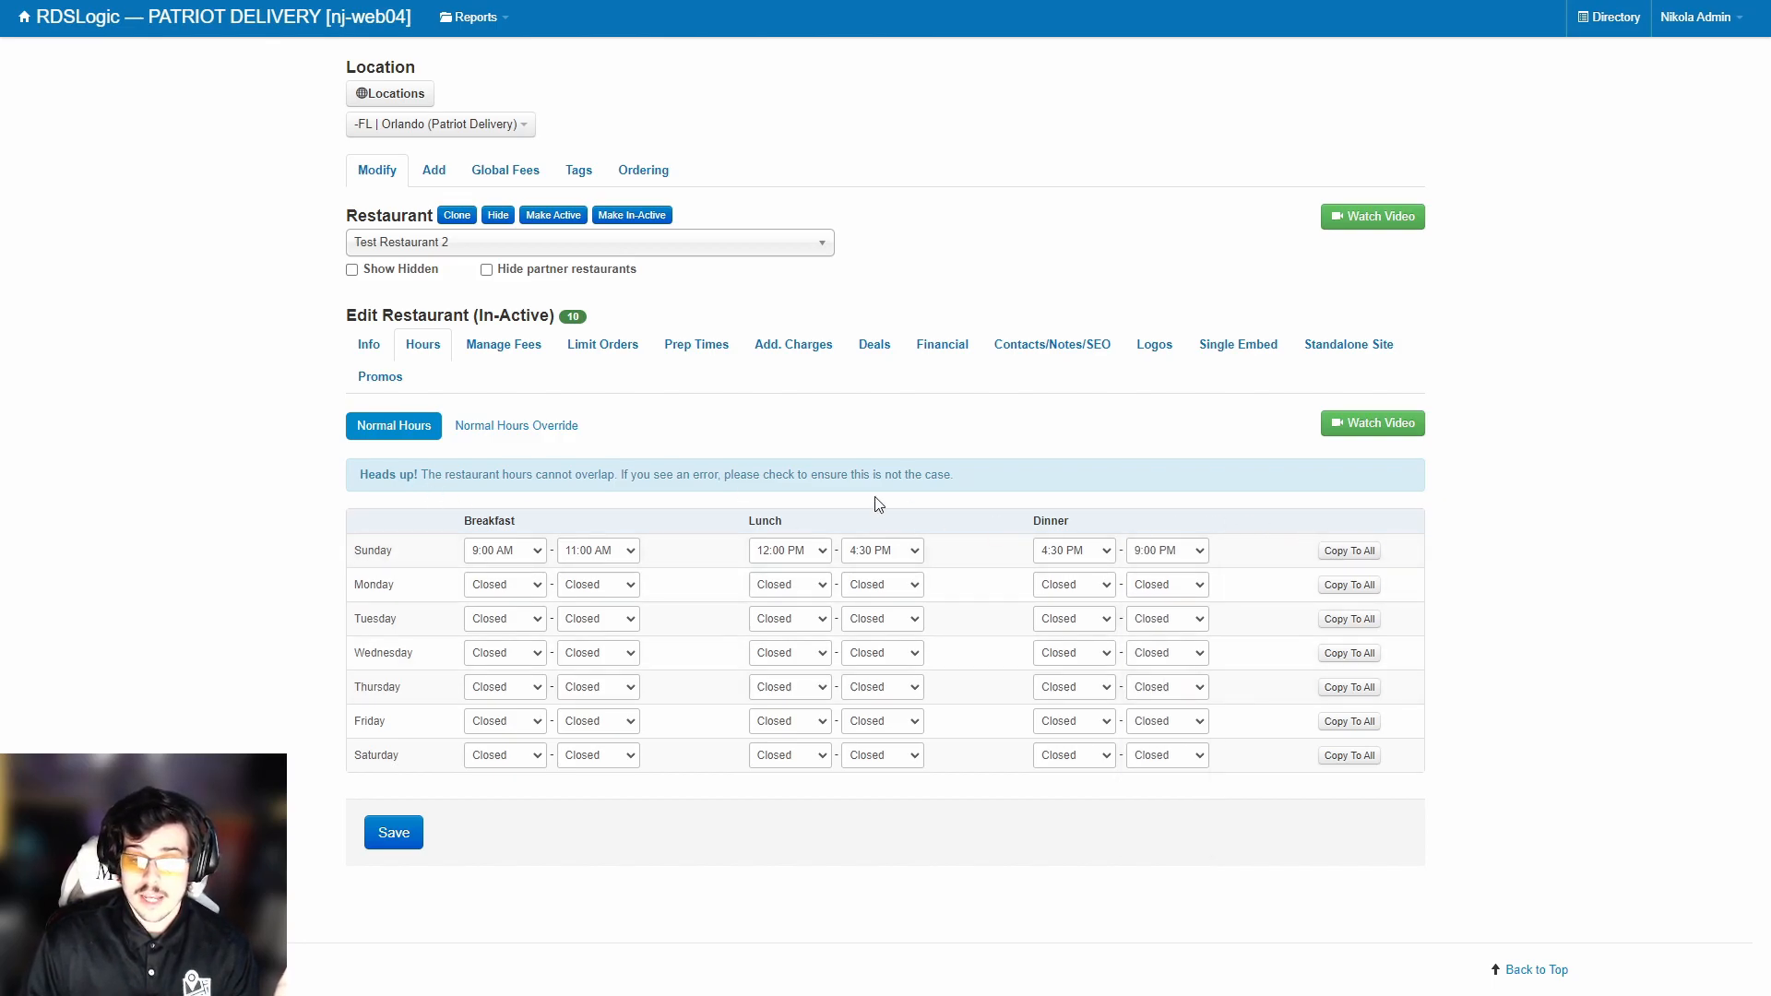
click(1356, 553)
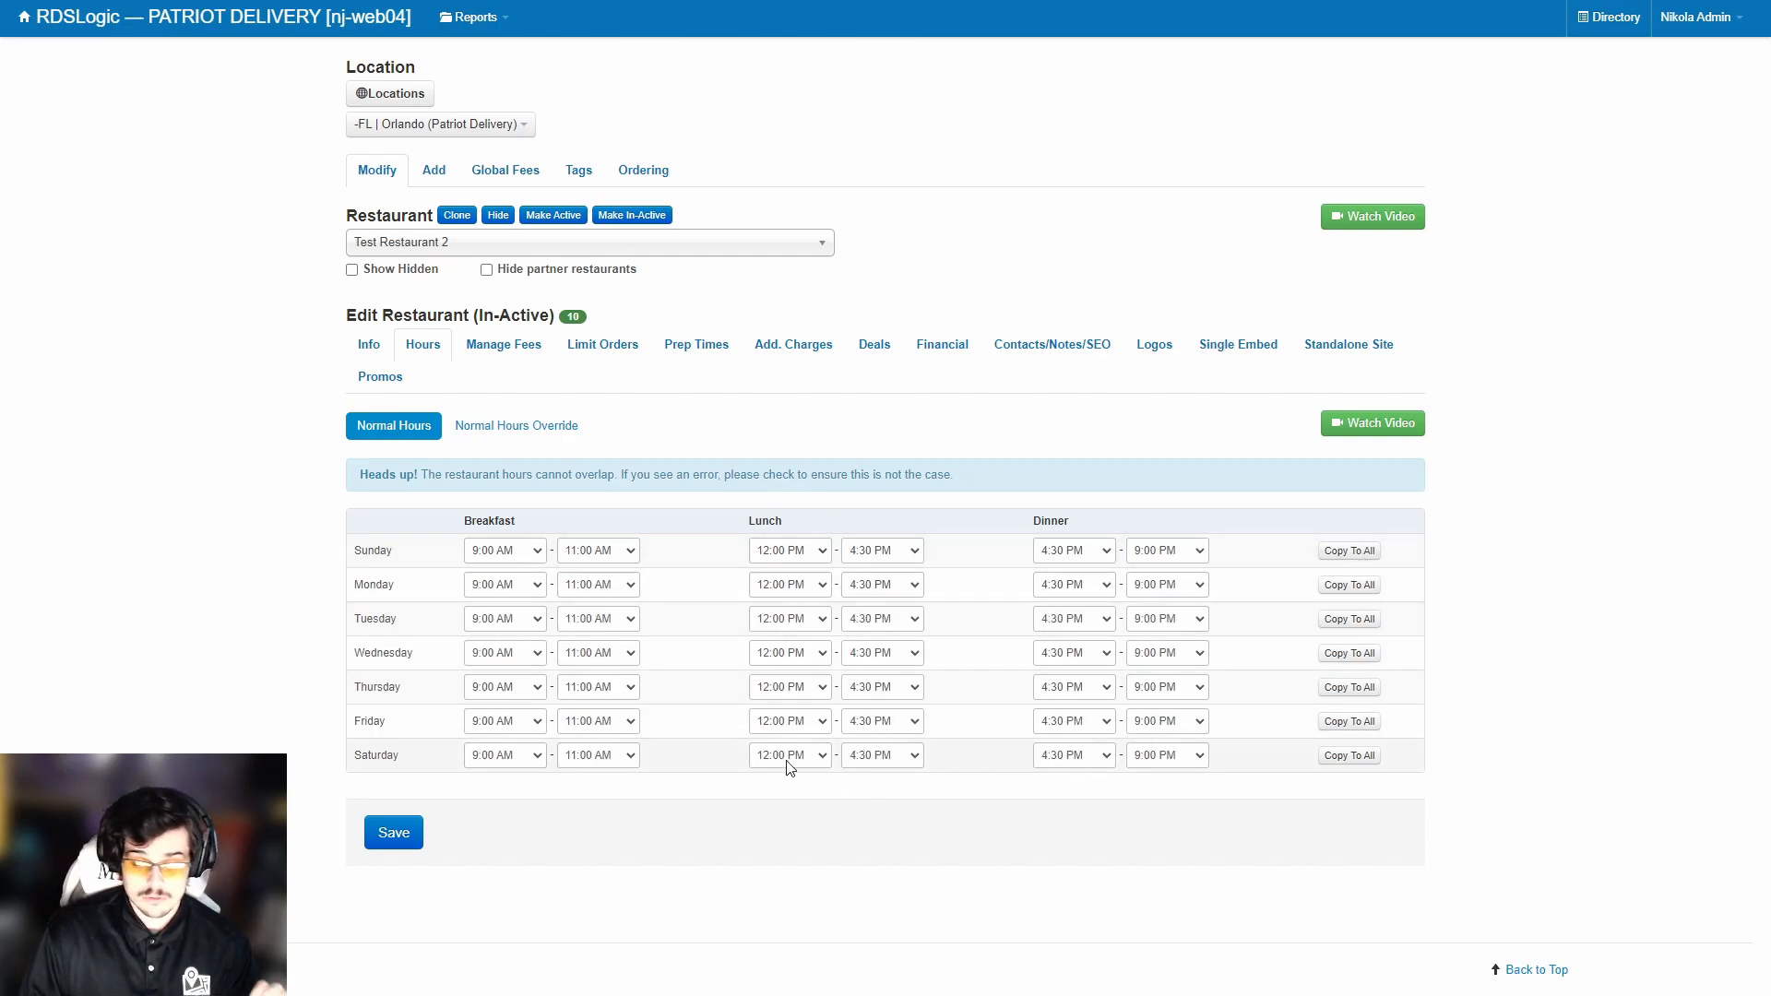
click(1185, 553)
click(1155, 612)
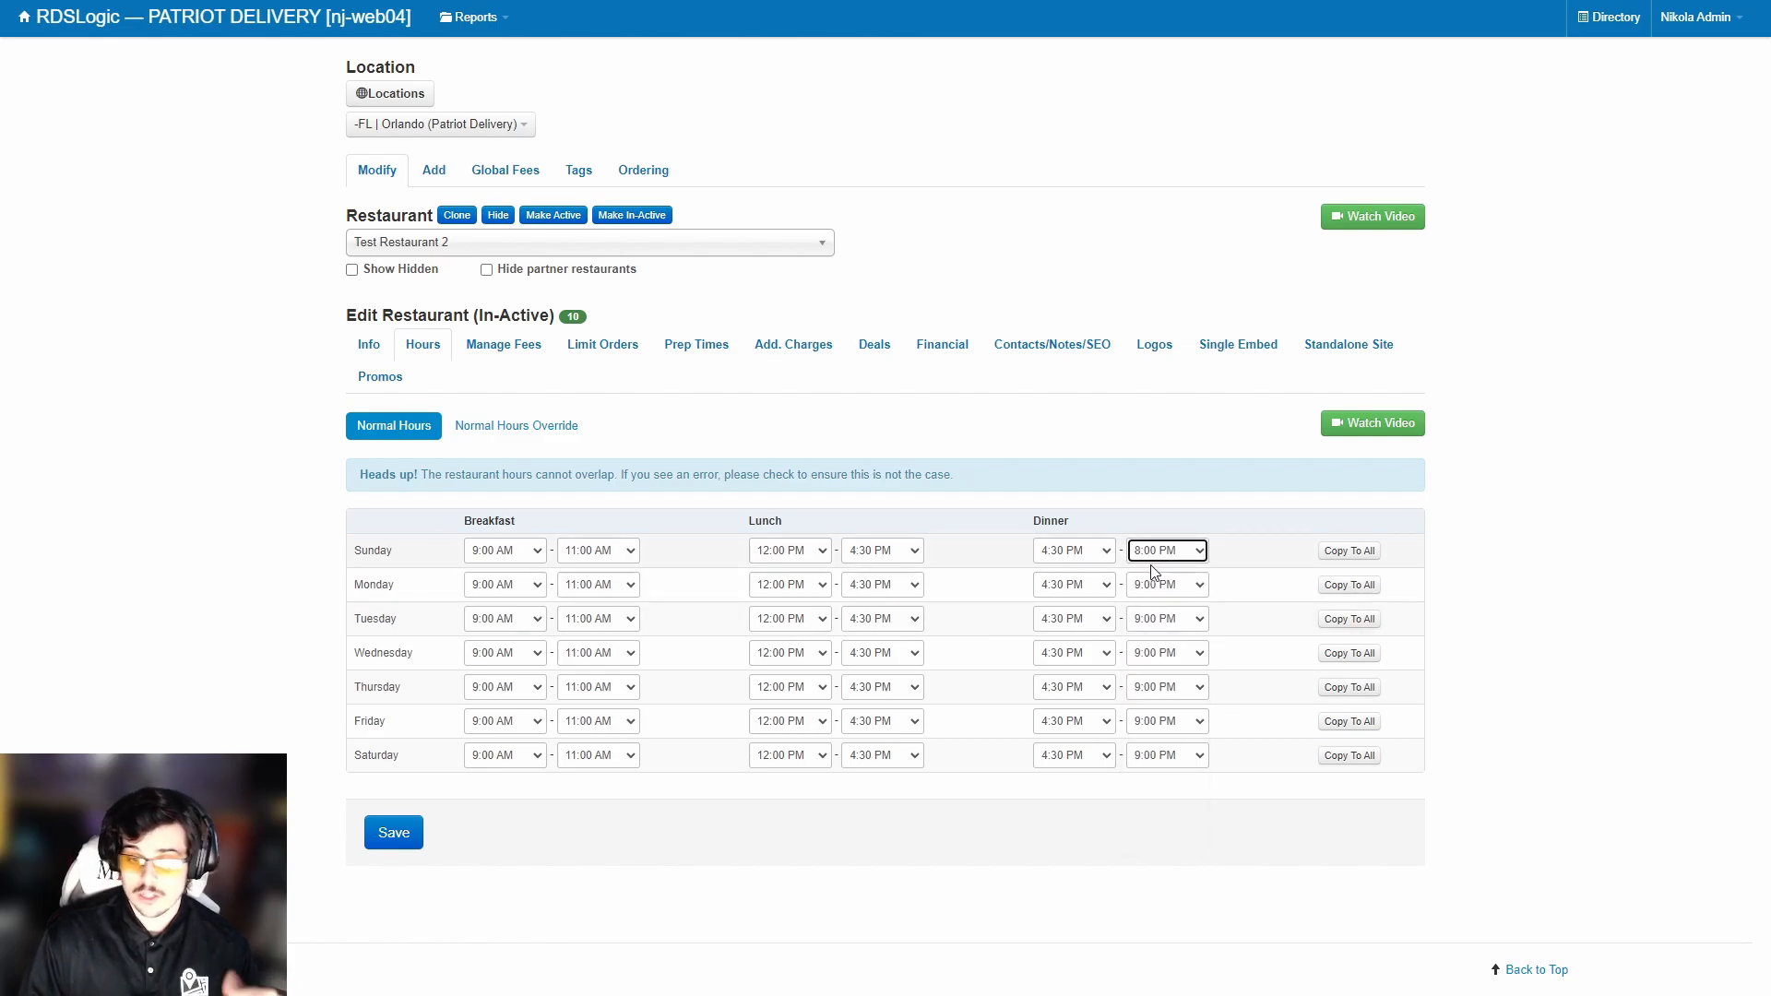
click(387, 825)
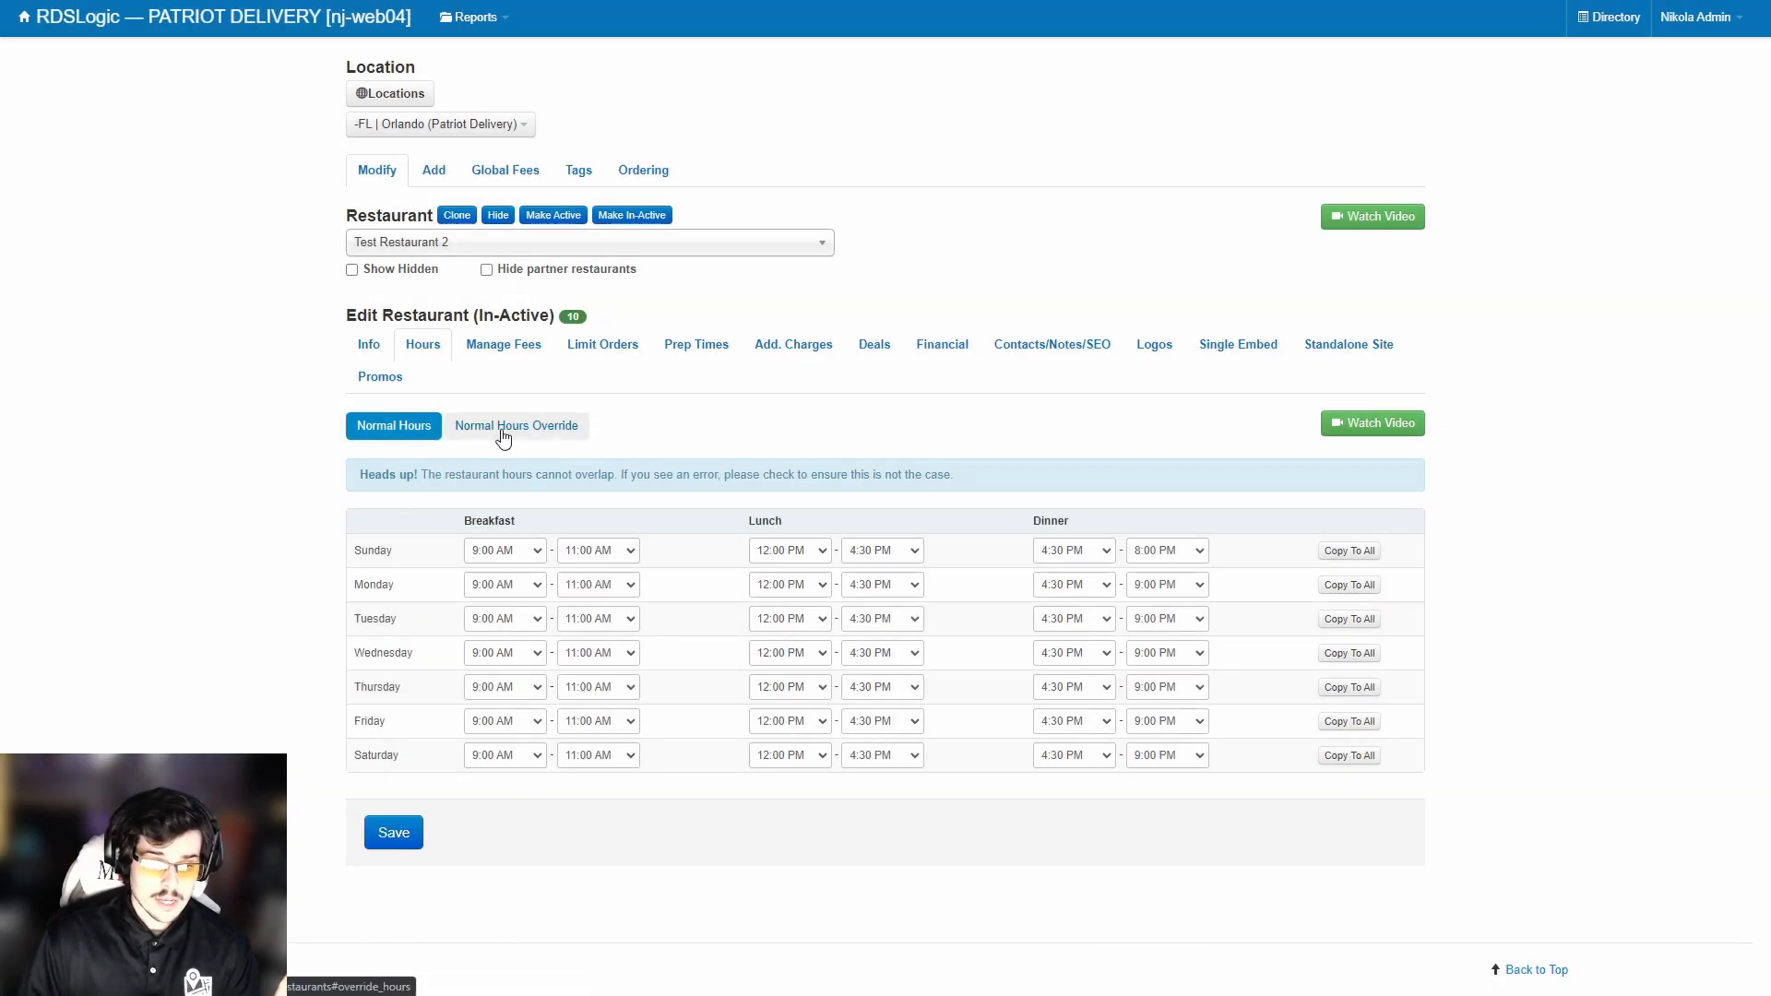
Open the Normal Hours Override form, which lists no overridden hours yet.
click(503, 431)
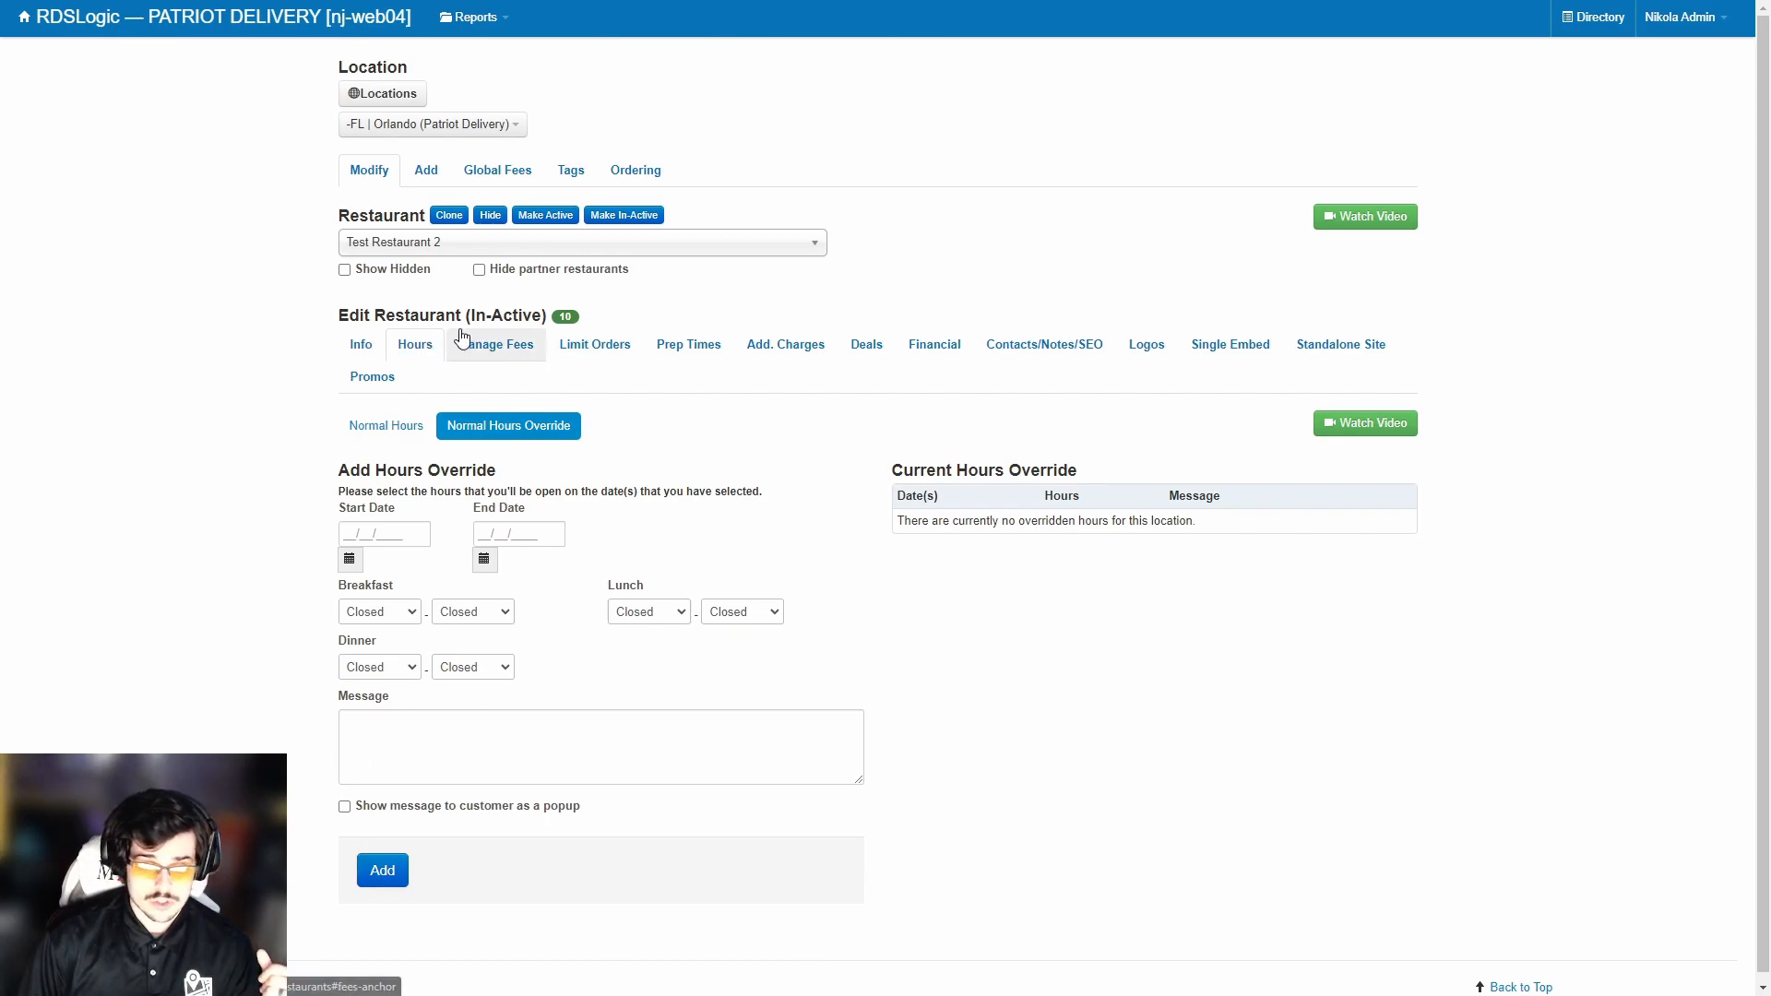
Browse the Easy, Mileage and Map Based delivery fee options, then return to Zone Based Fees.
click(504, 349)
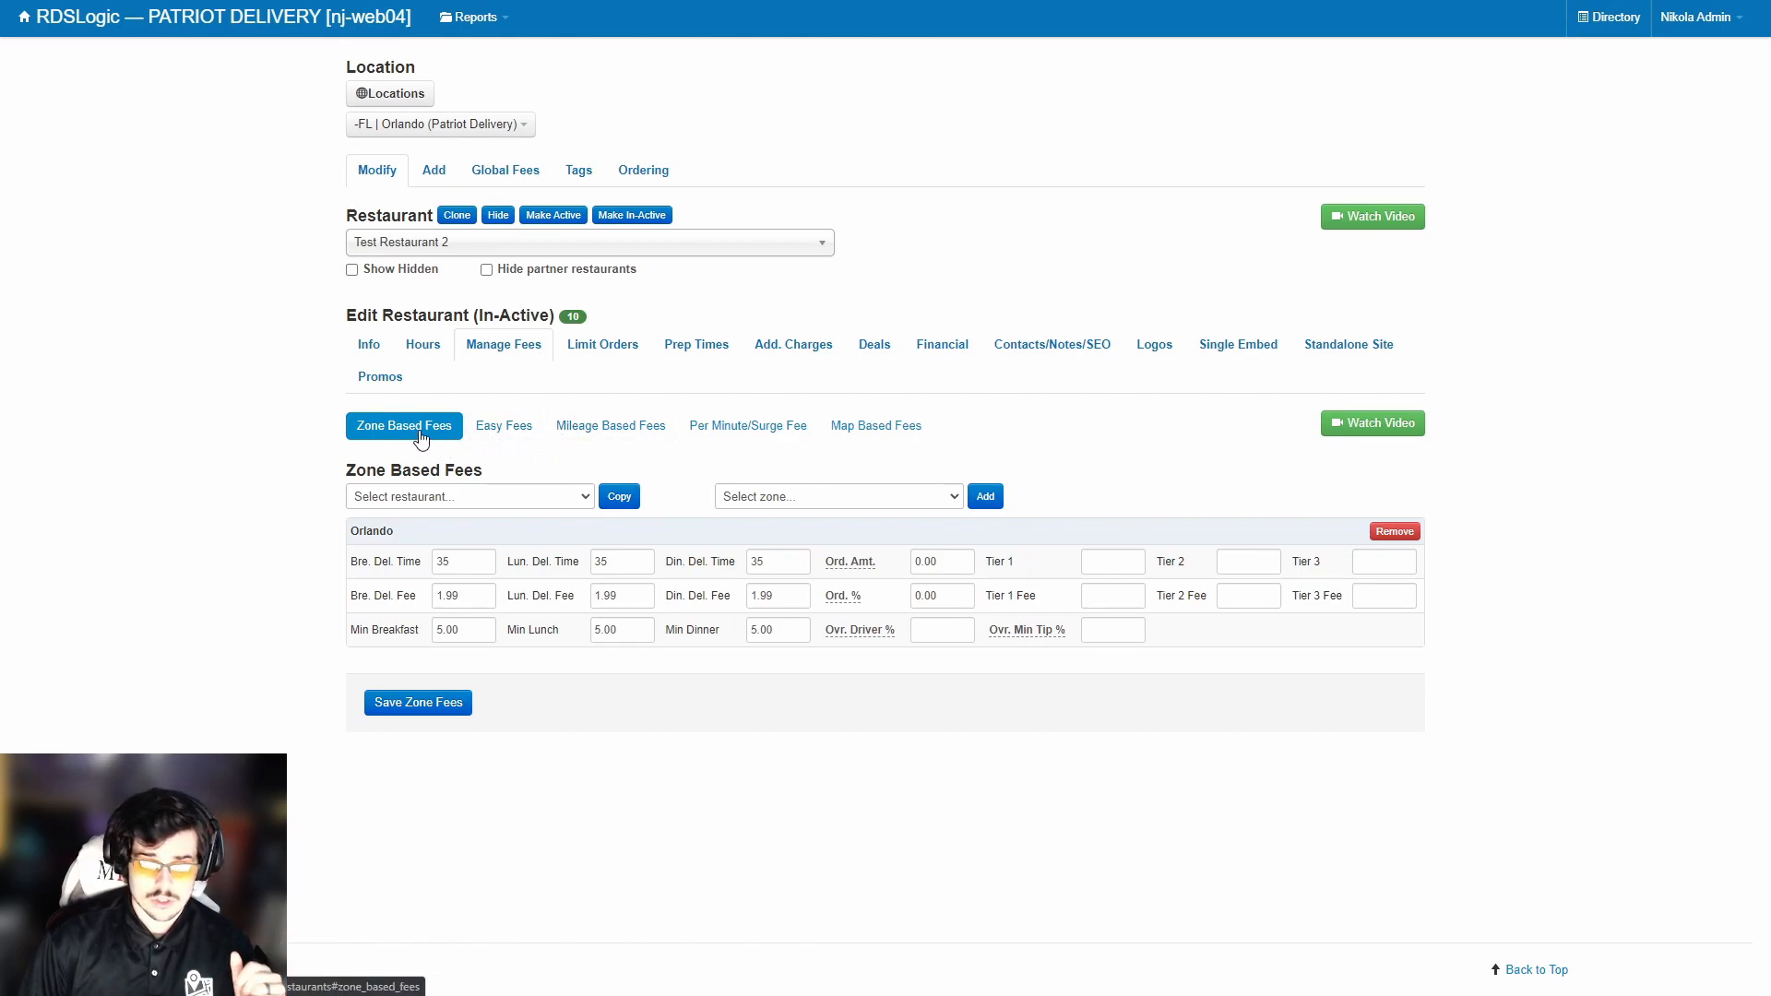
click(495, 437)
click(600, 426)
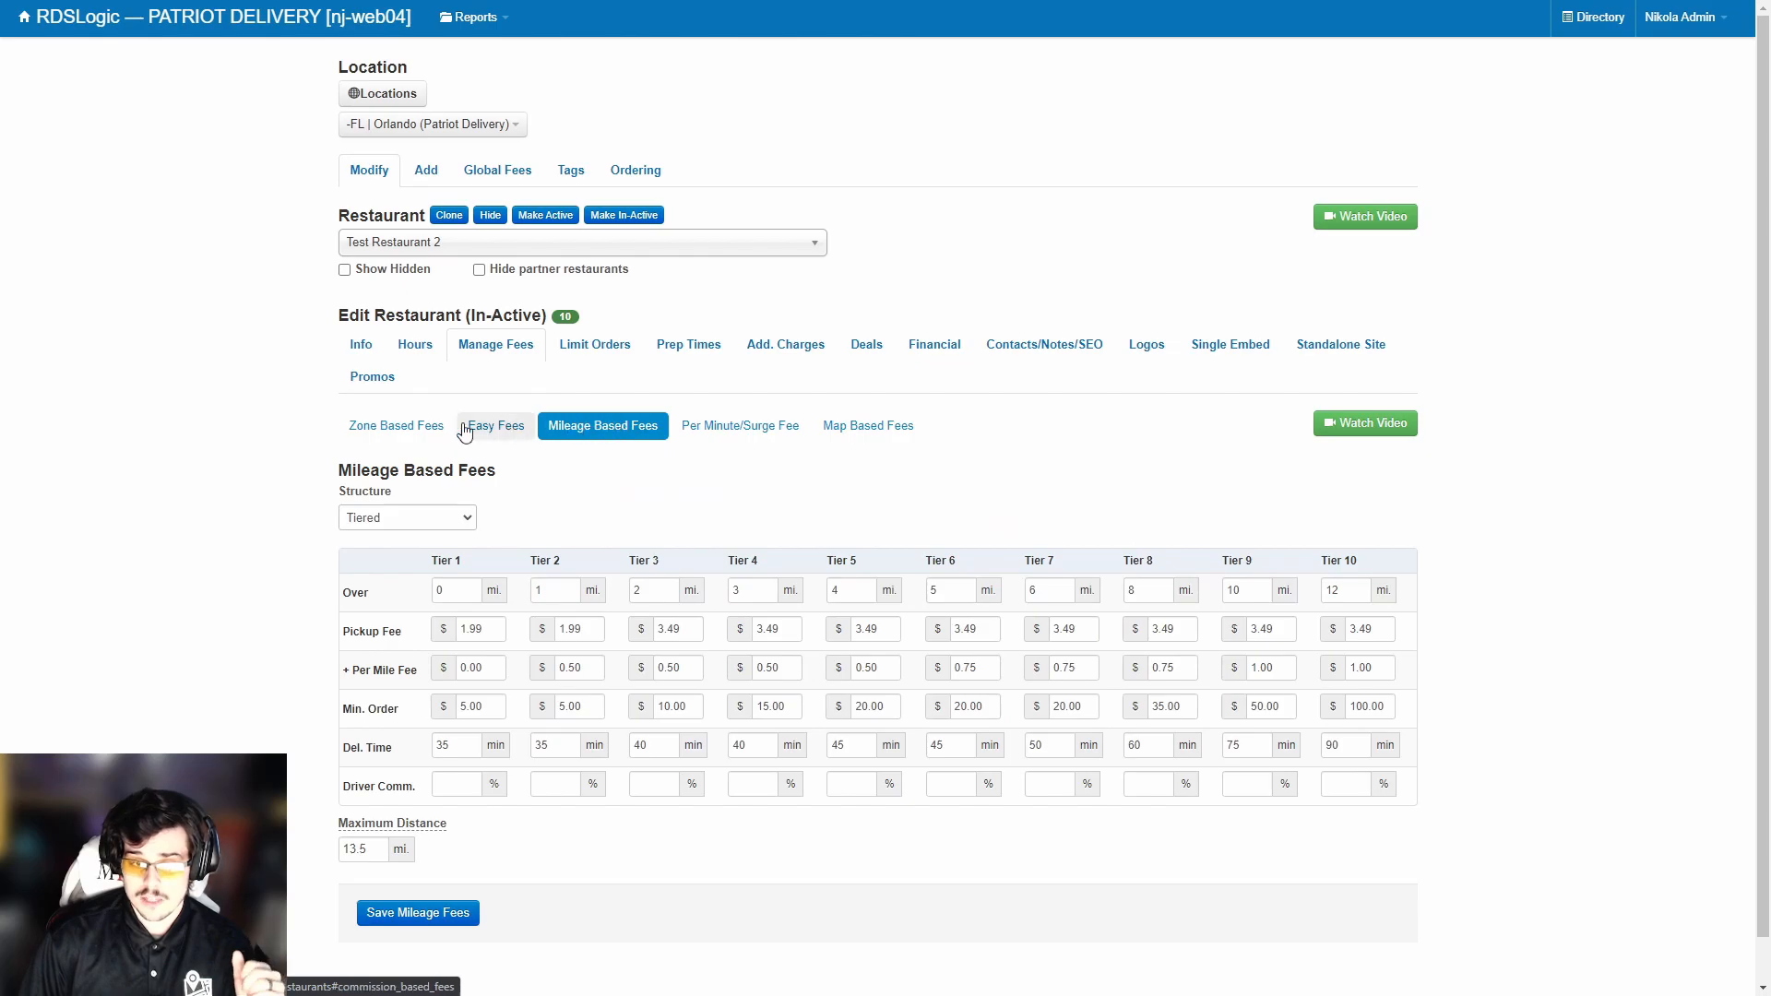
click(891, 428)
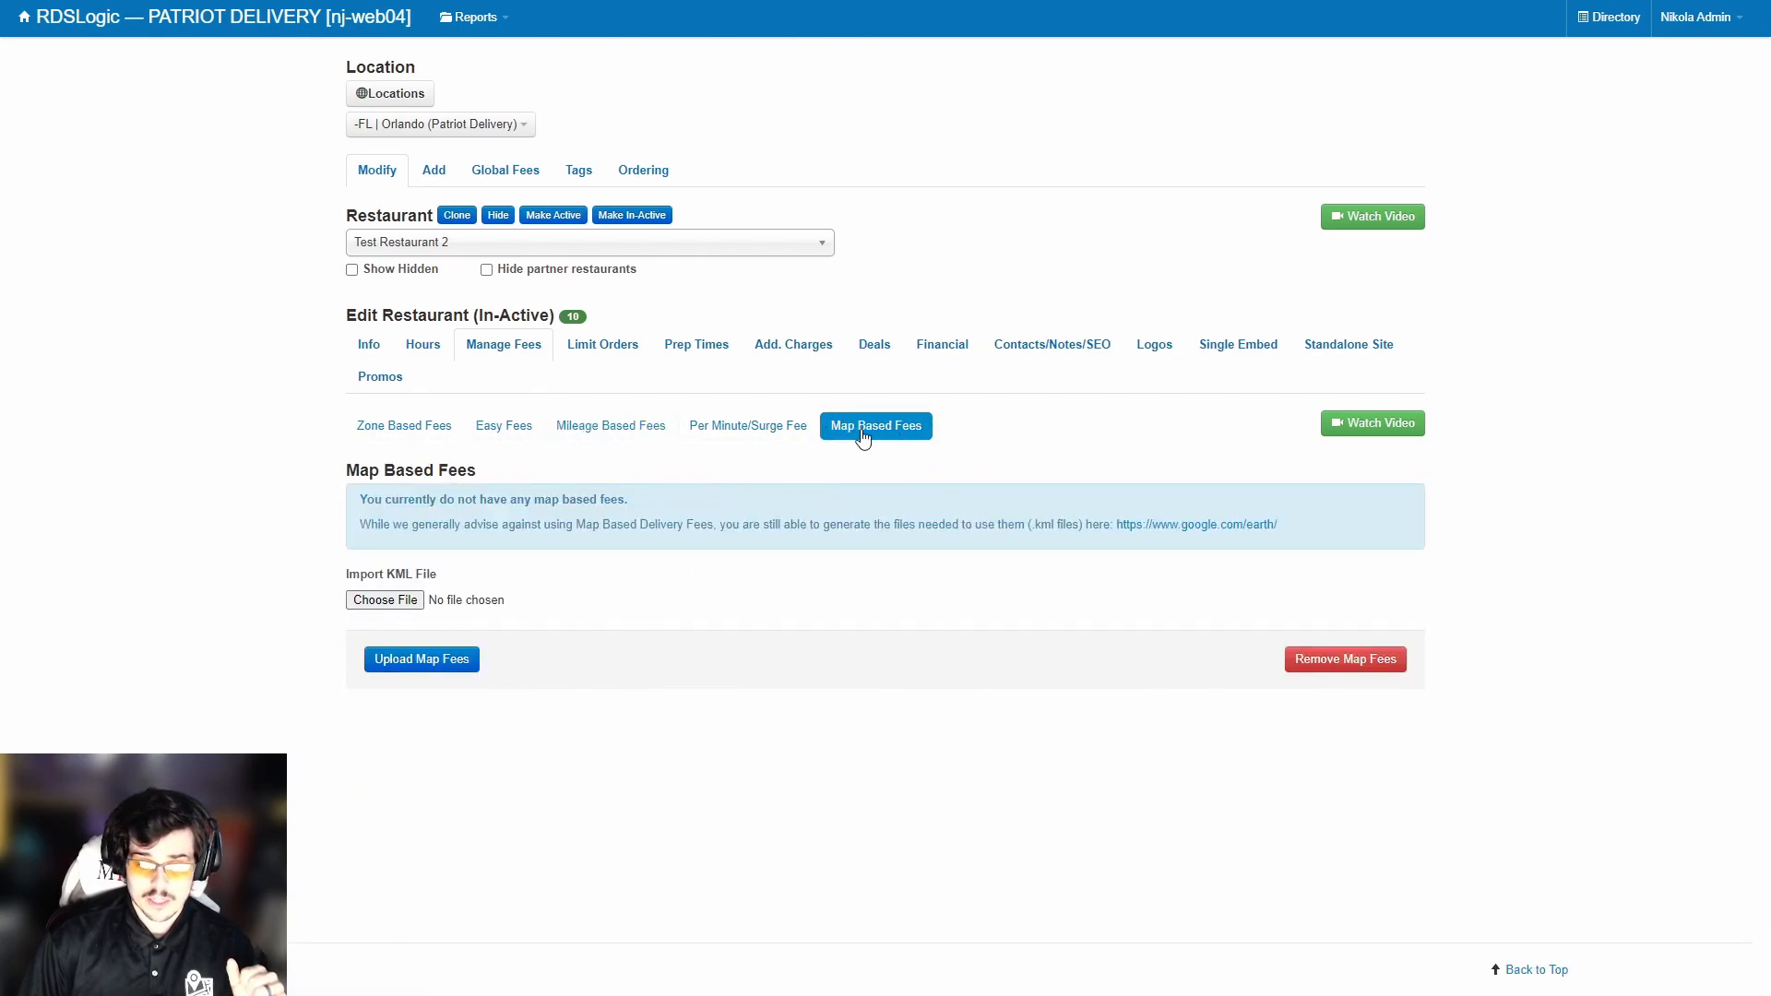
click(410, 436)
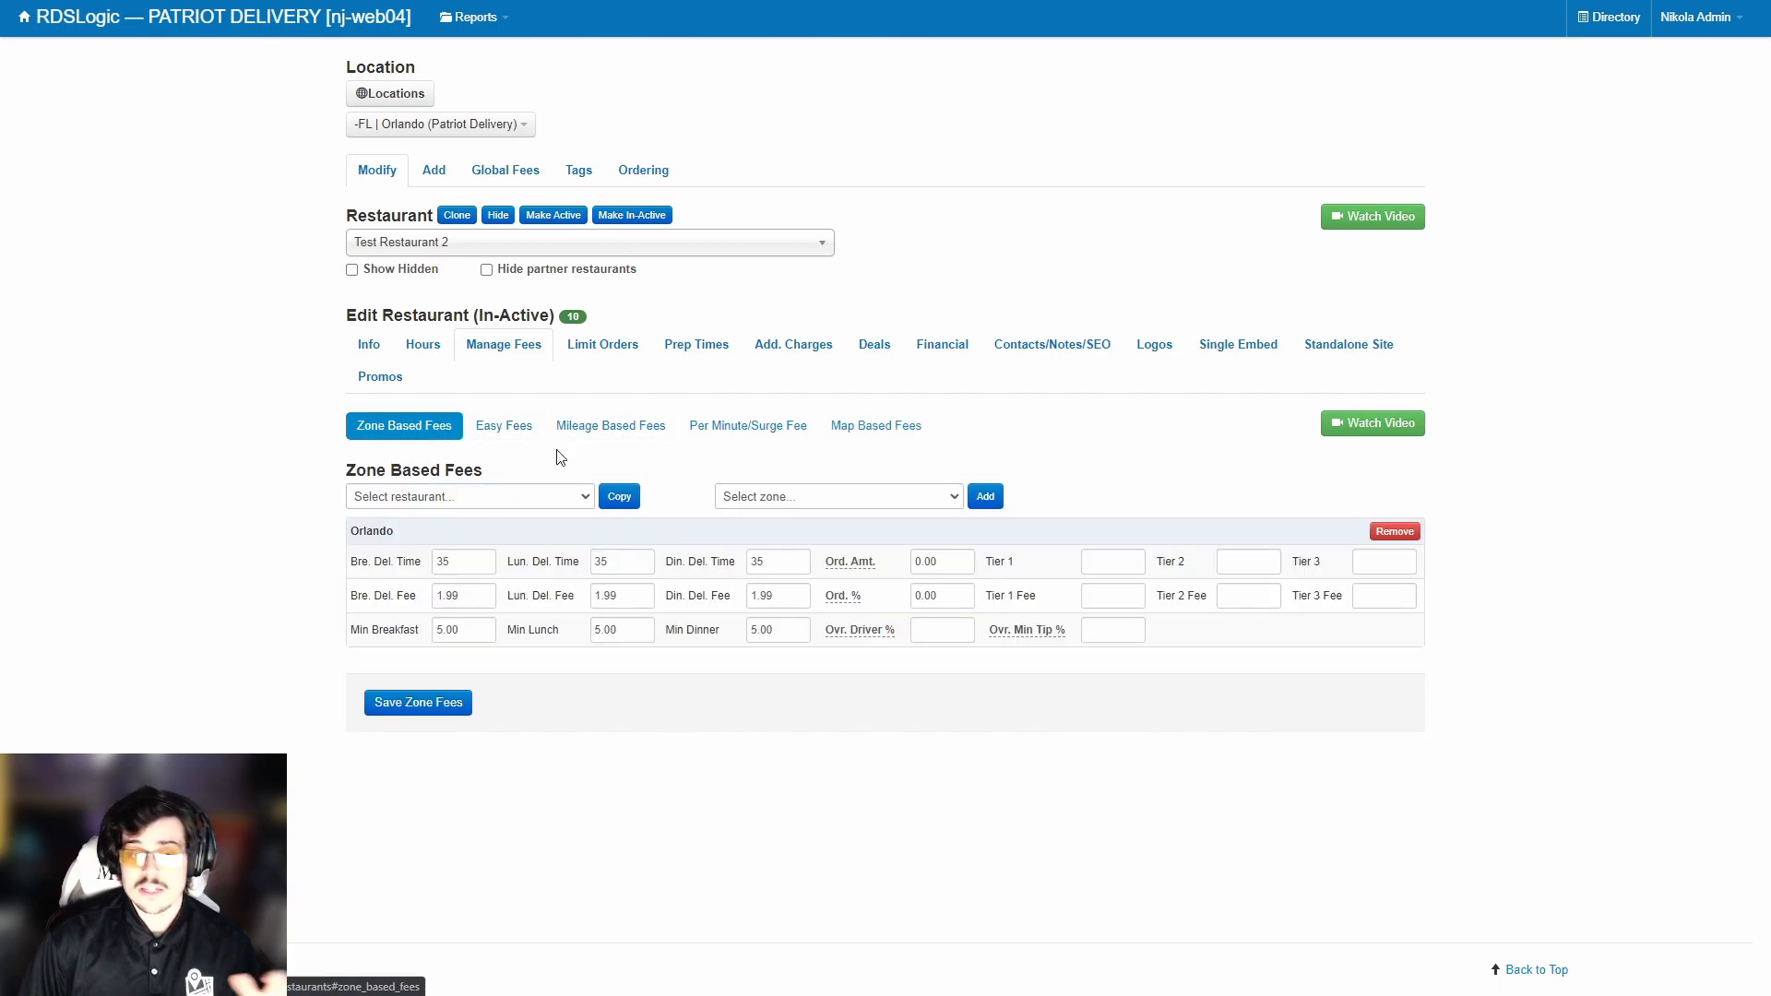
Copy zone fees from AJ's Press - Longwood - test, save them, and show the mileage fee tiers.
click(569, 506)
click(569, 506)
click(569, 507)
click(569, 748)
click(795, 500)
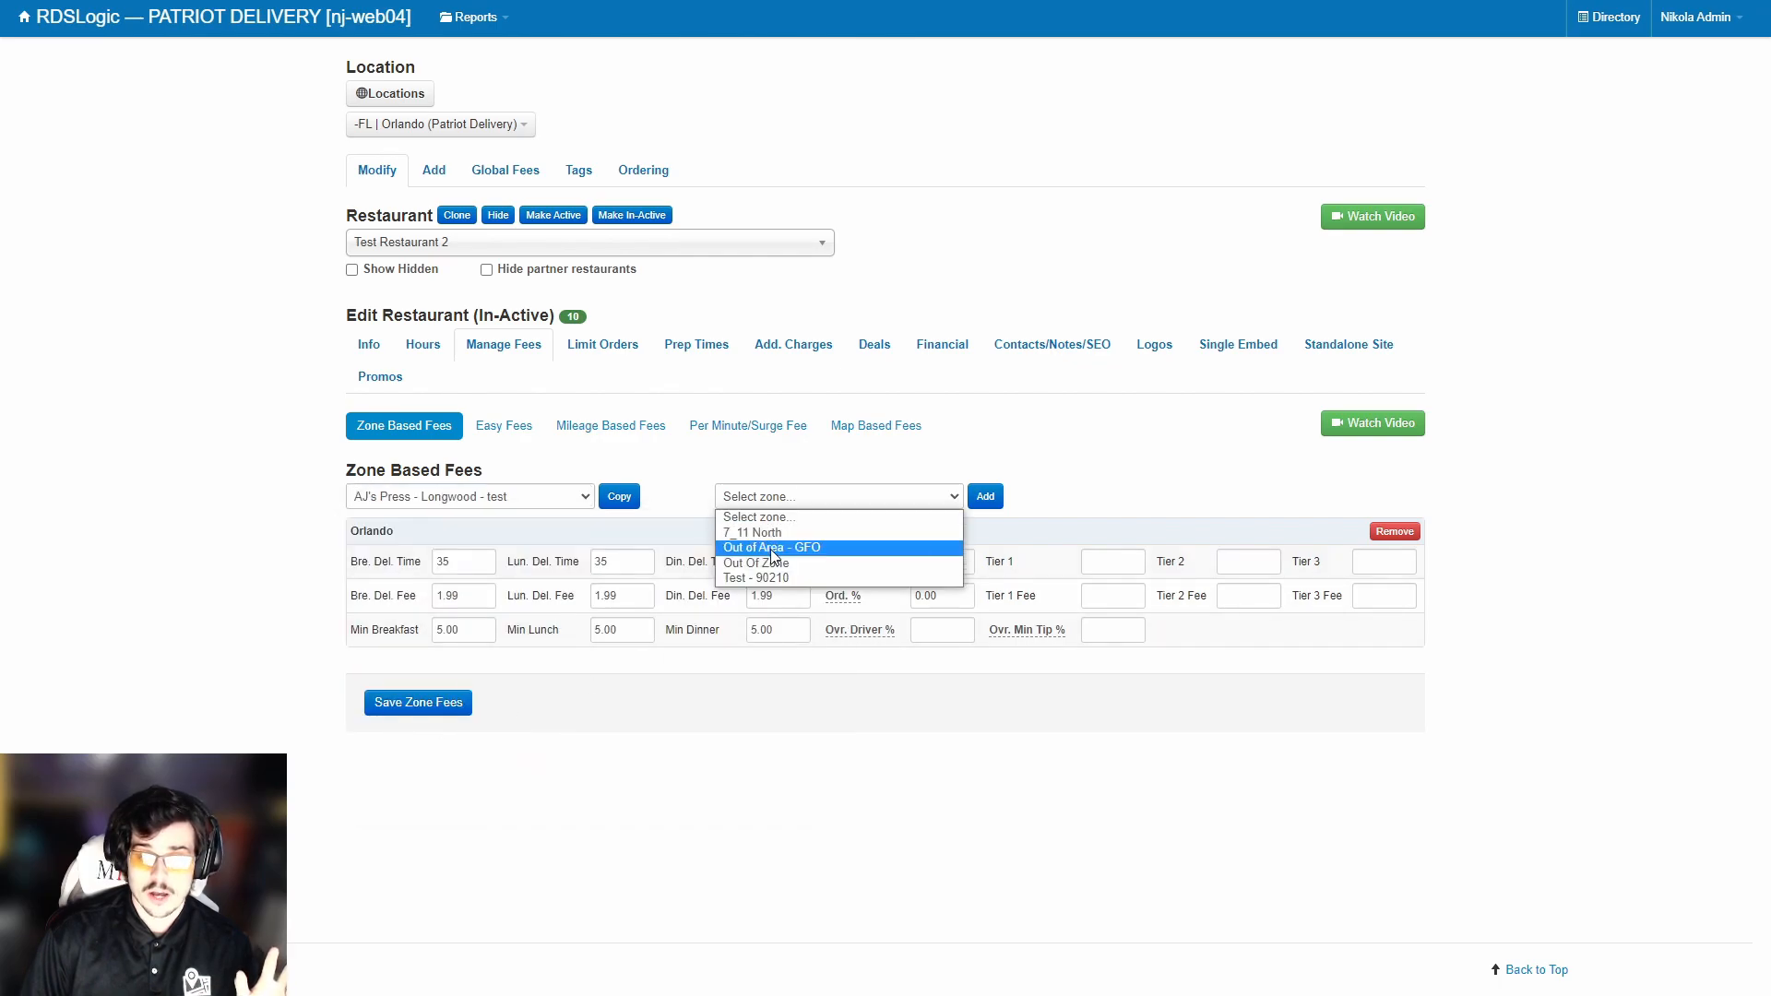
click(773, 482)
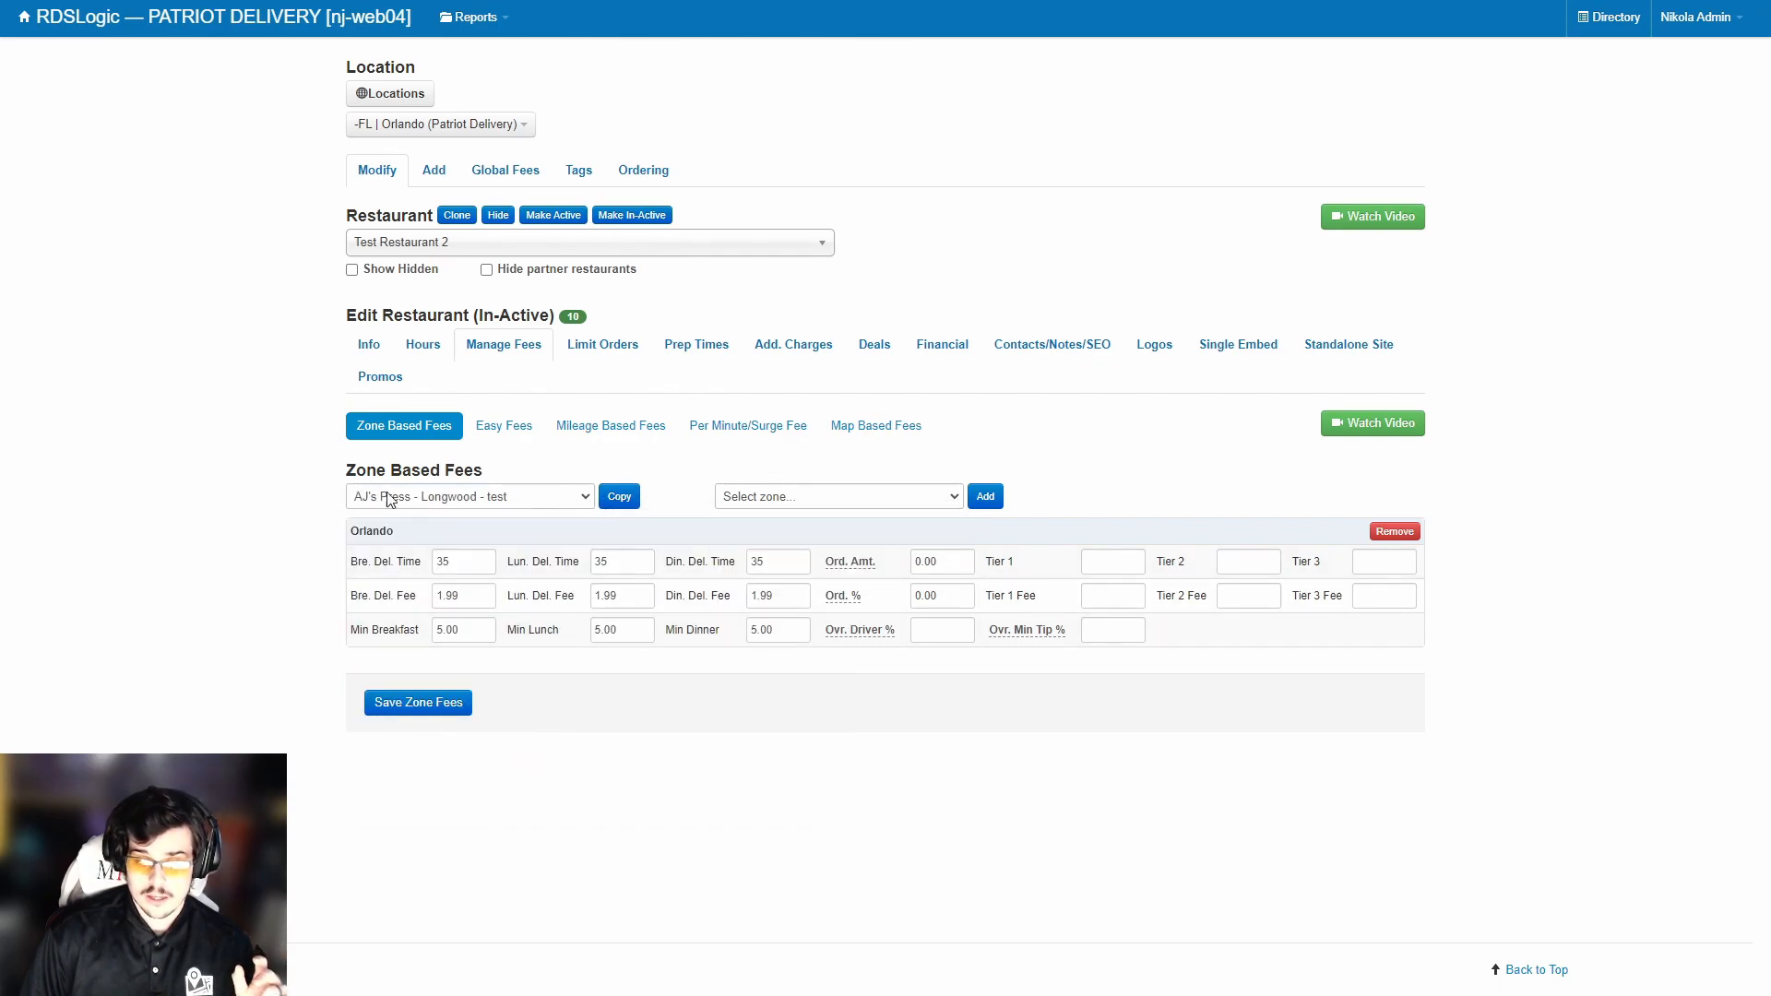
click(622, 502)
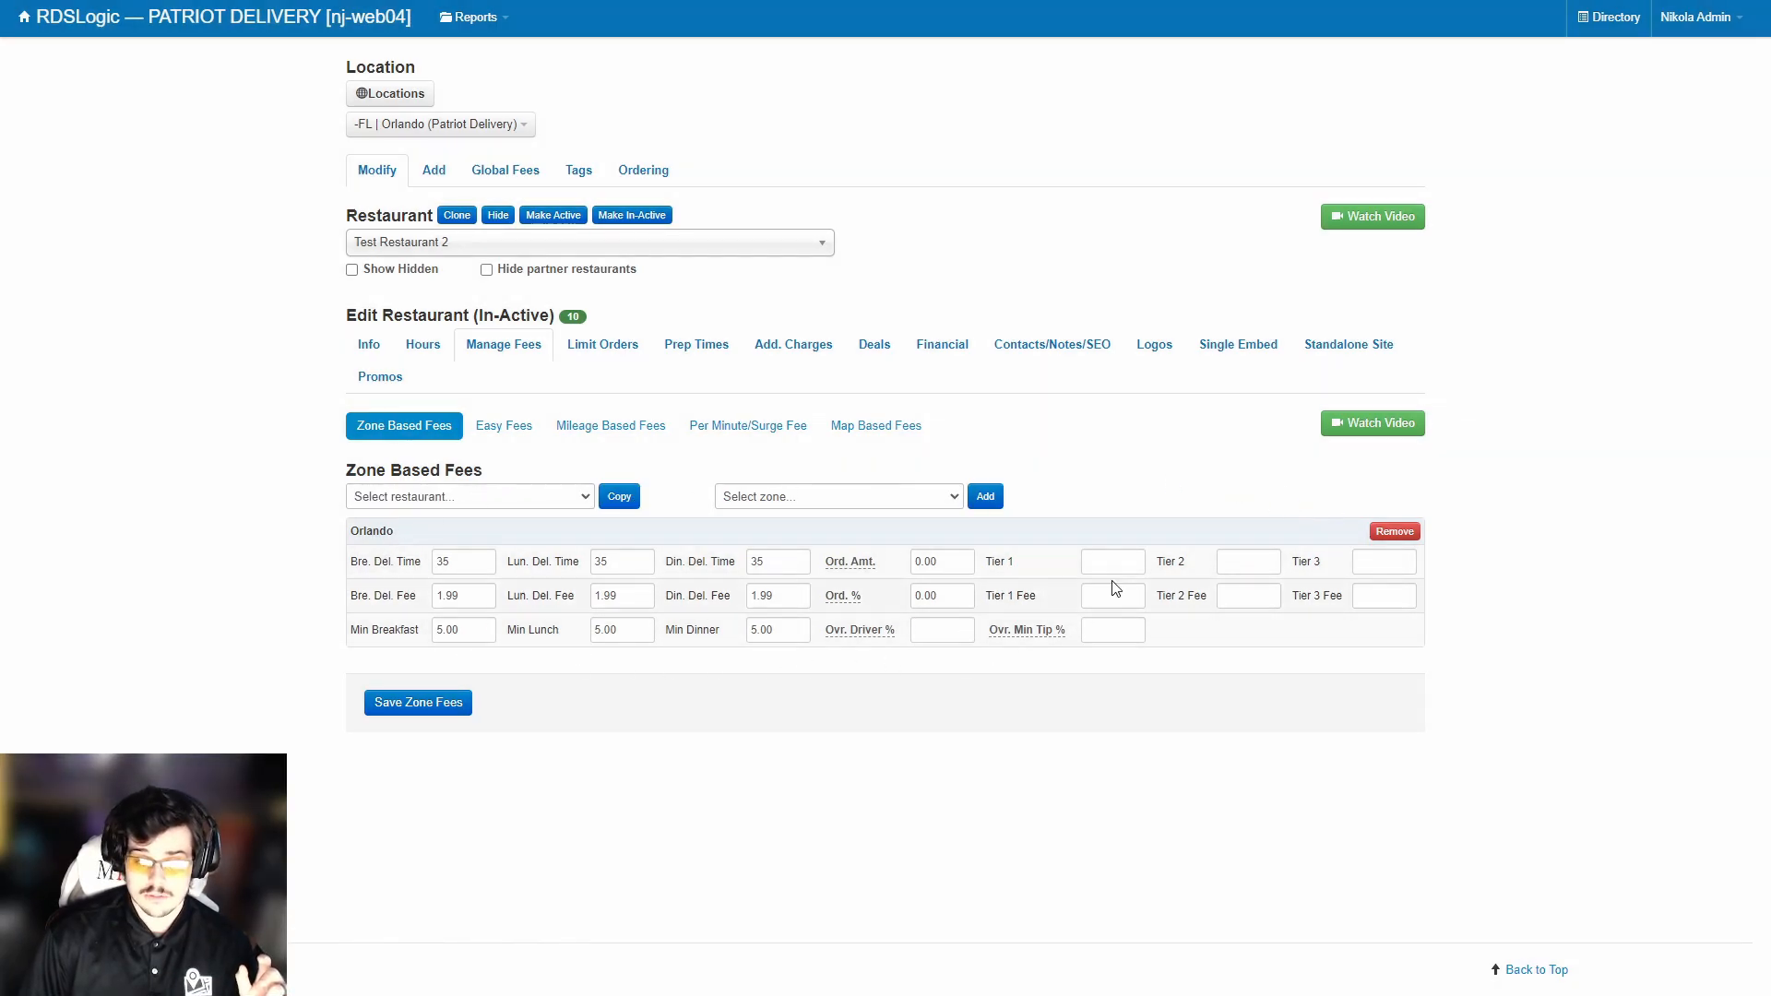
click(461, 703)
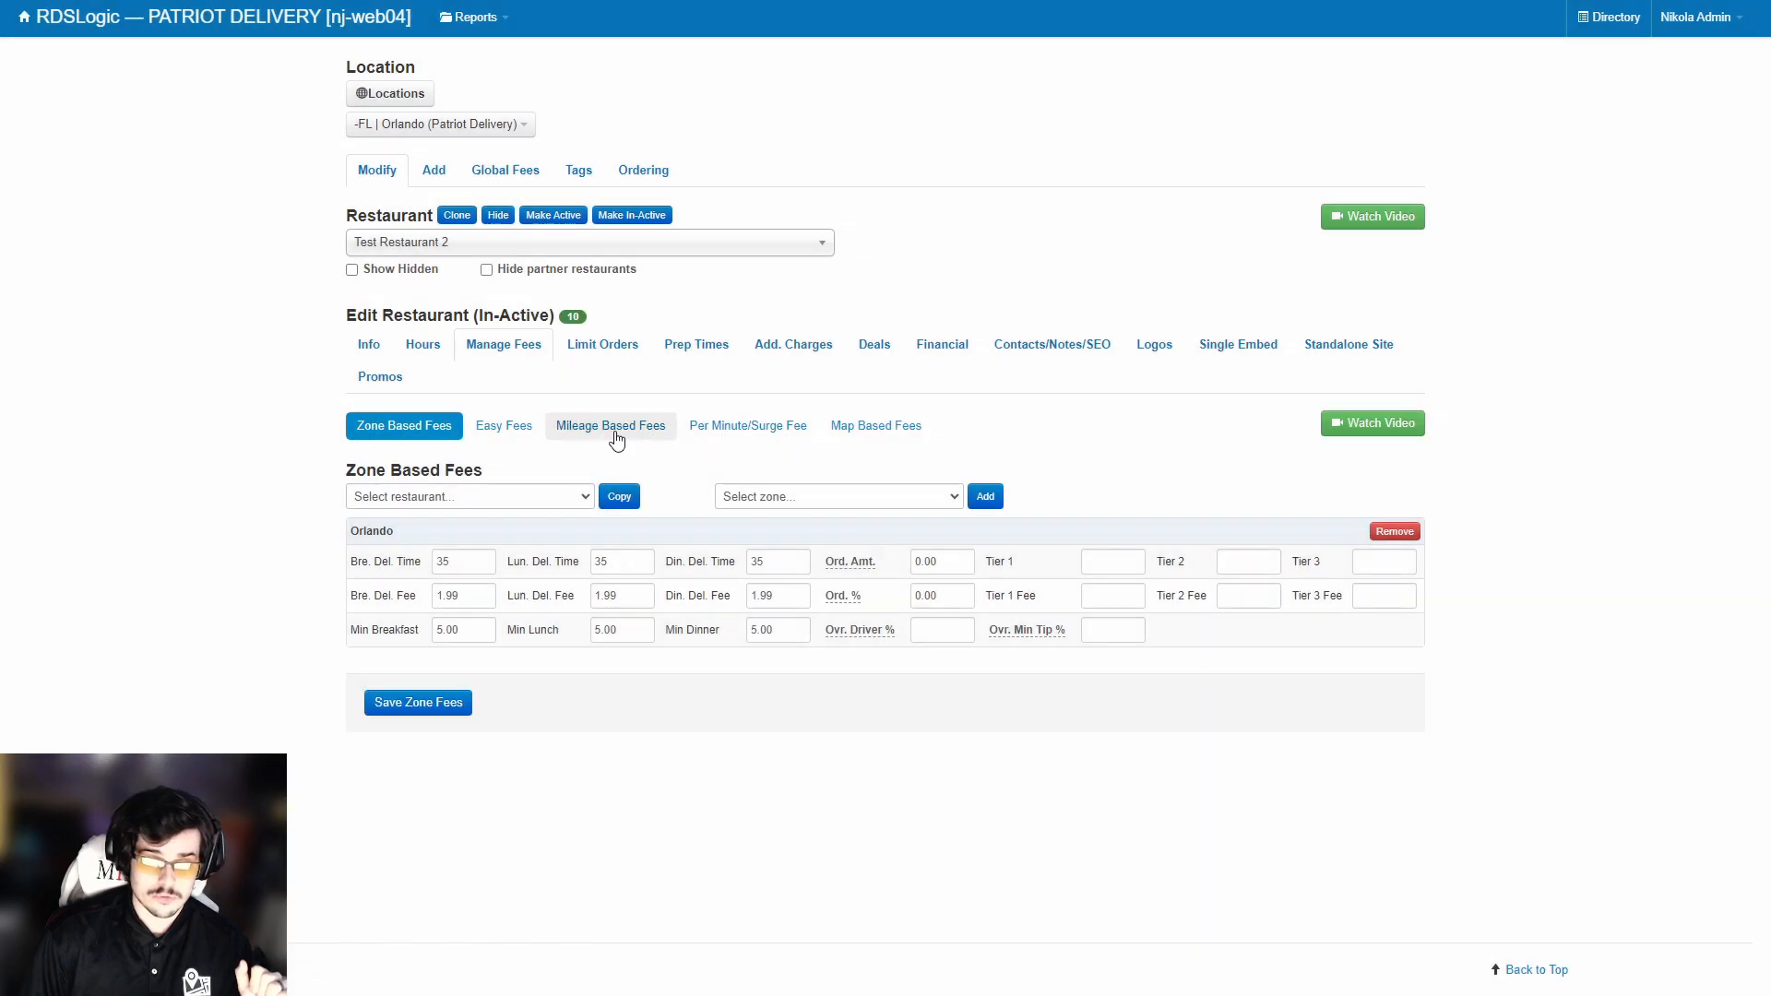
click(614, 434)
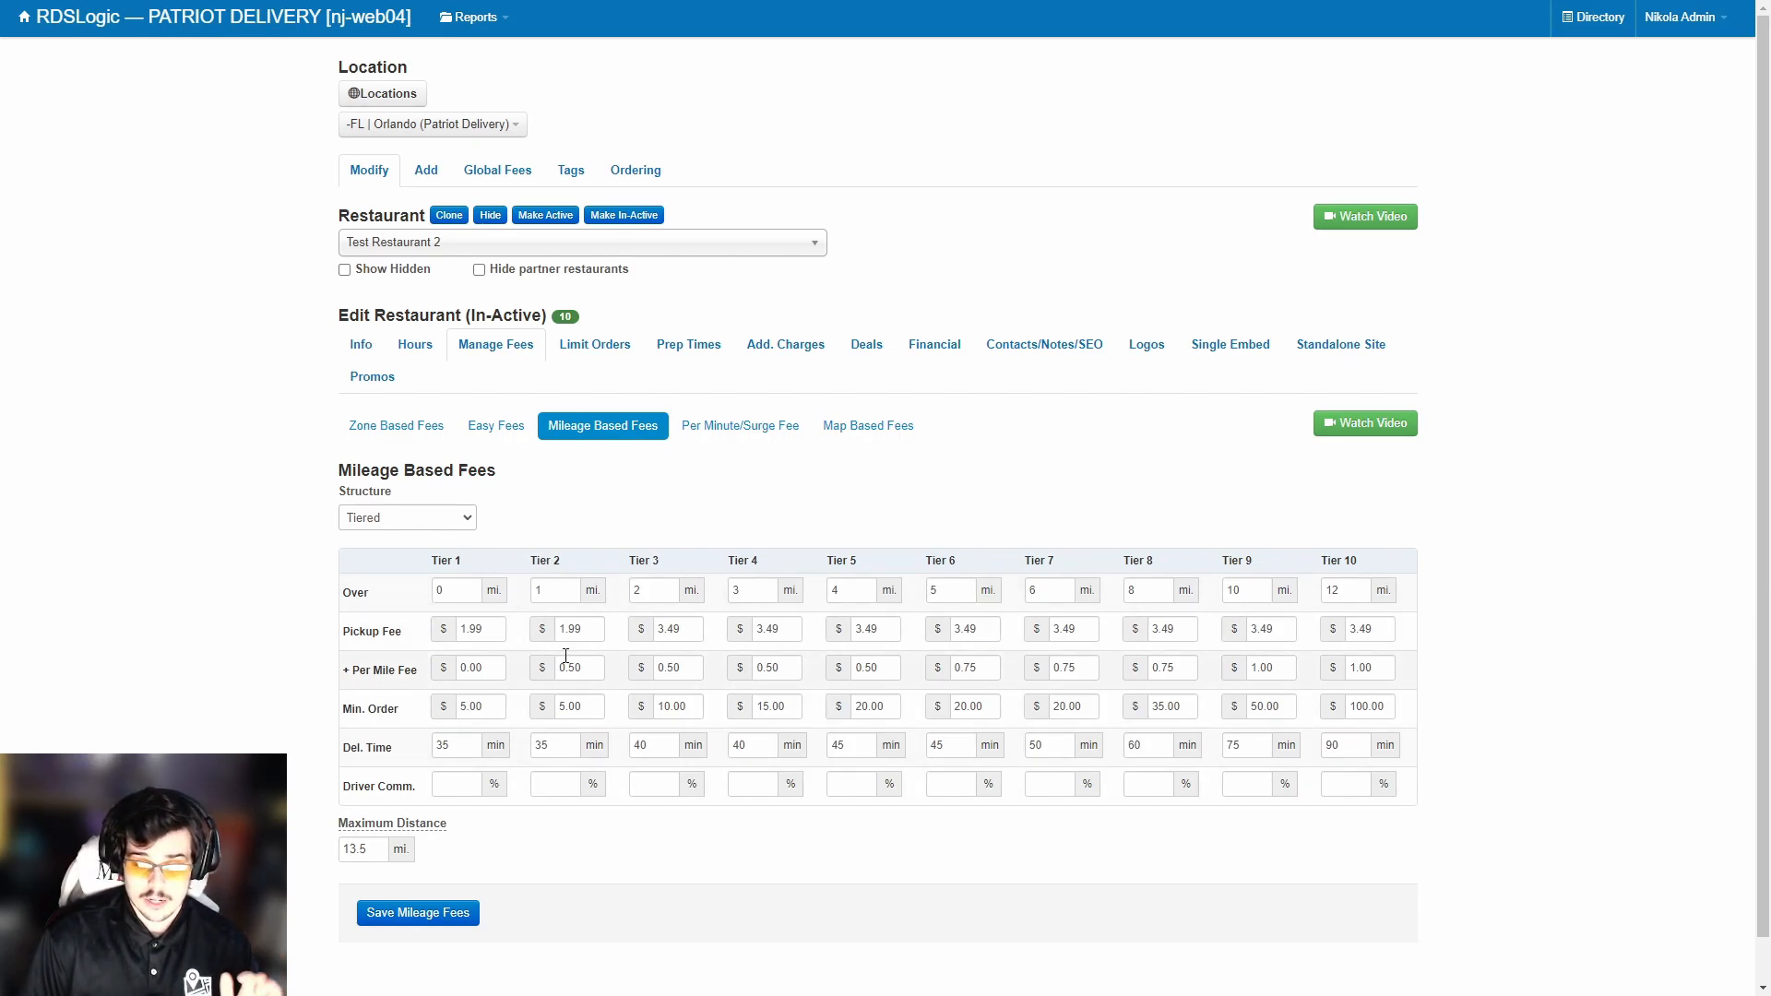
Show the Limit Orders page with Monday's empty 15-minute order-cap grid and its Save button.
click(593, 359)
scroll(620, 553, down, 1)
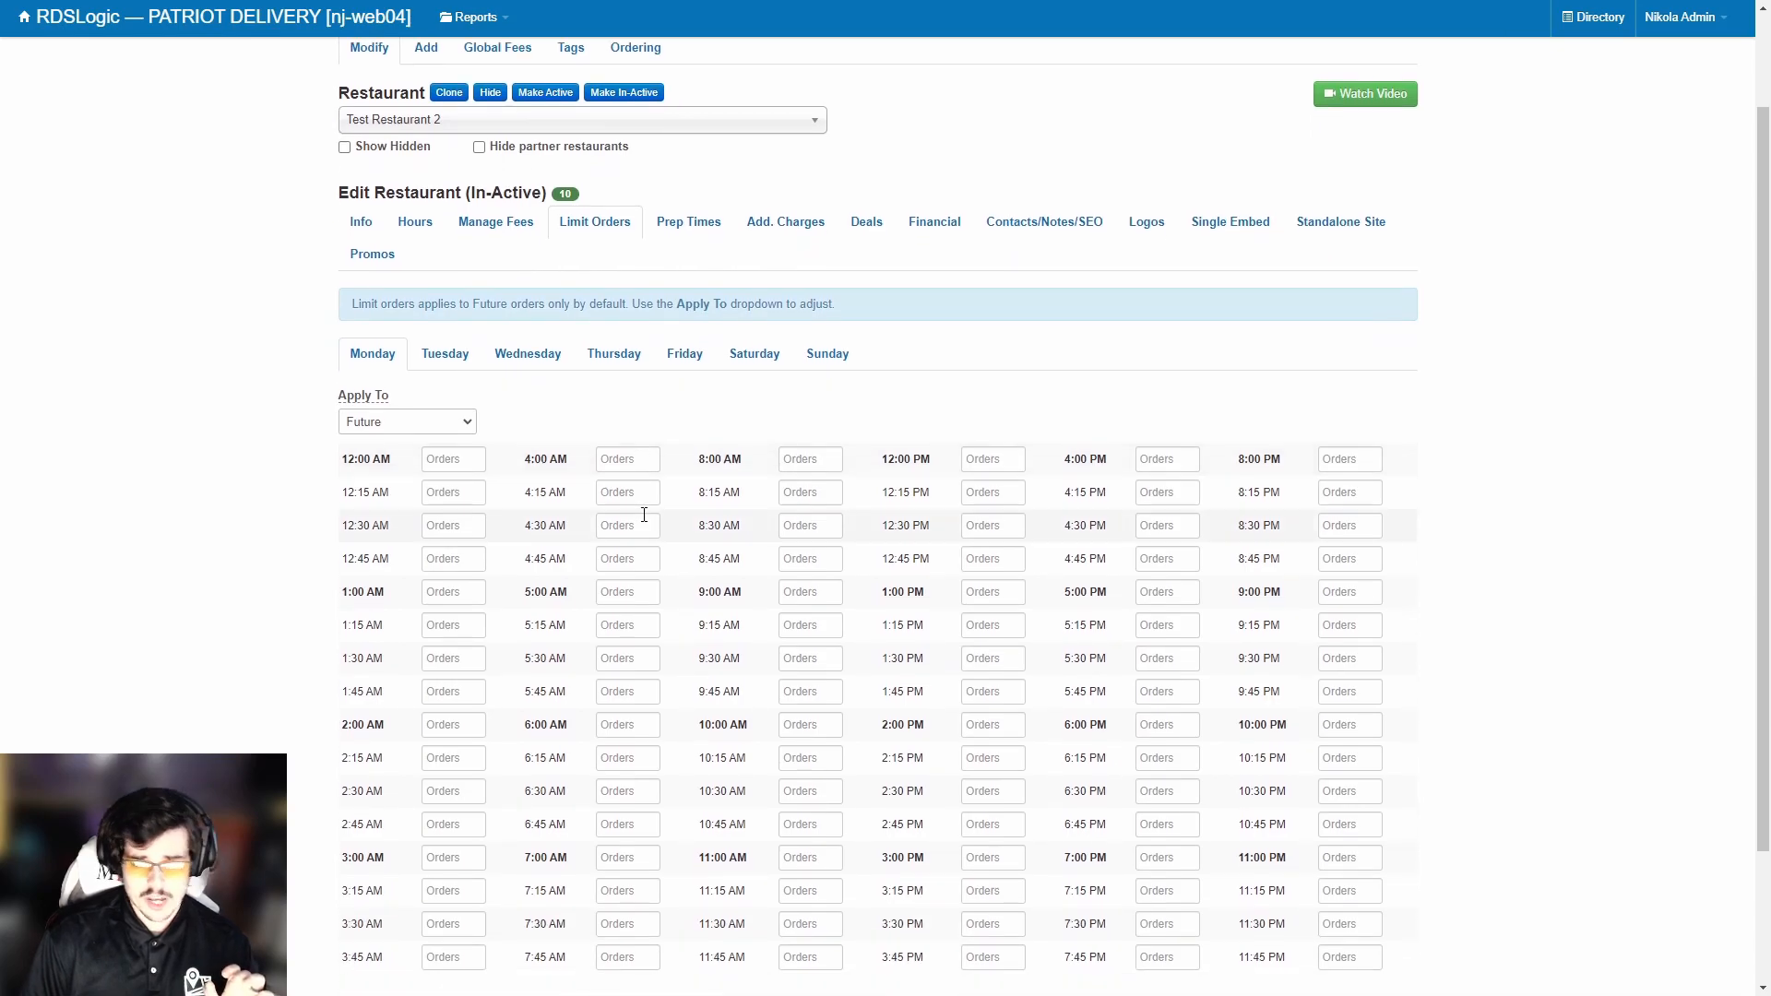
scroll(644, 514, down, 1)
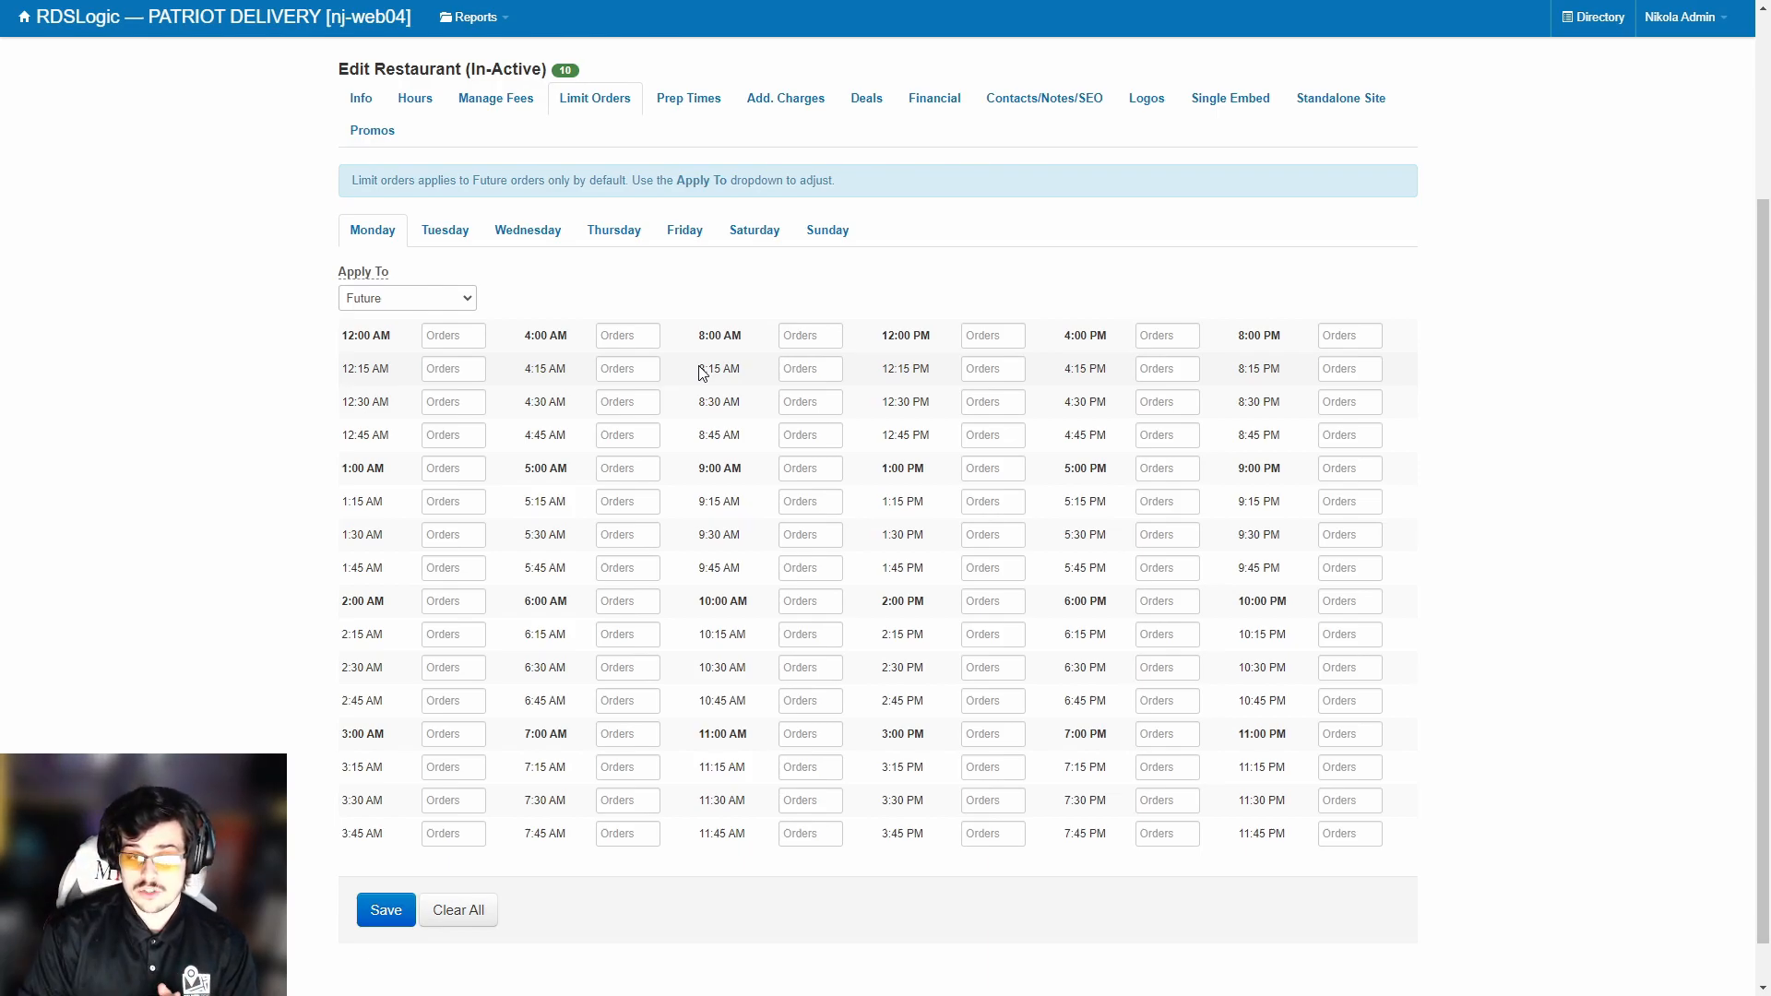
Open Prep Times and save a 25-minute static prep time.
click(688, 98)
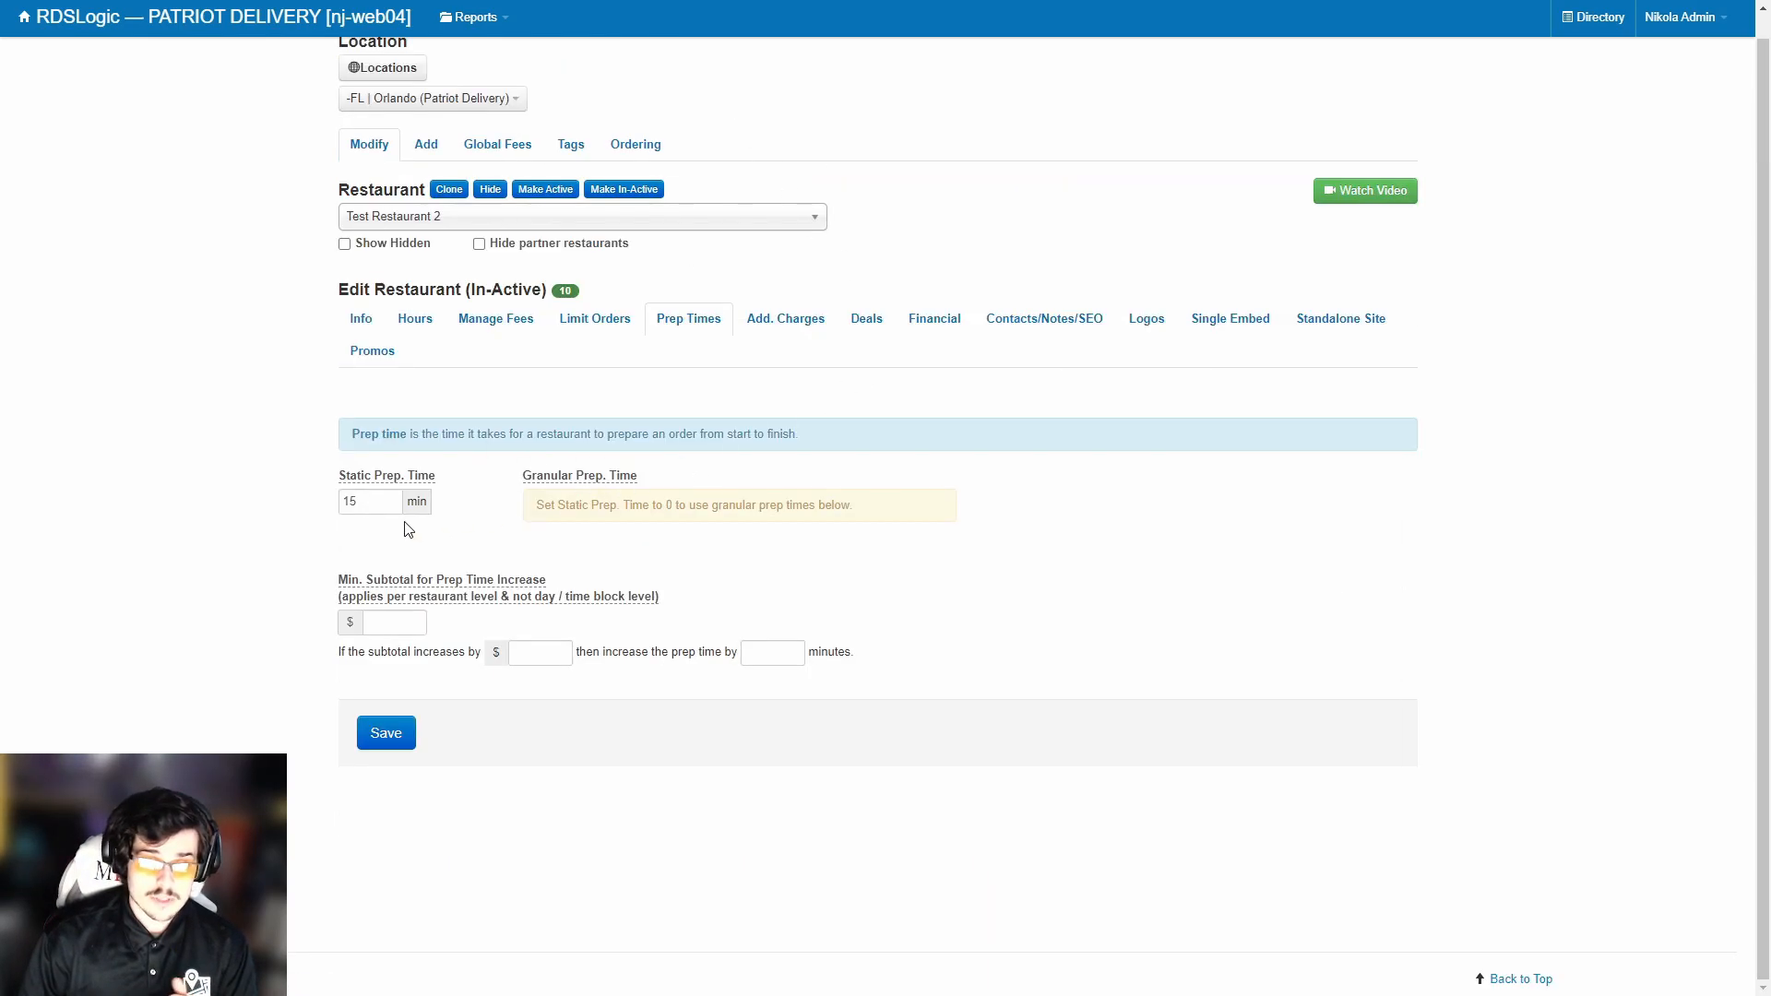
drag(379, 501, 319, 503)
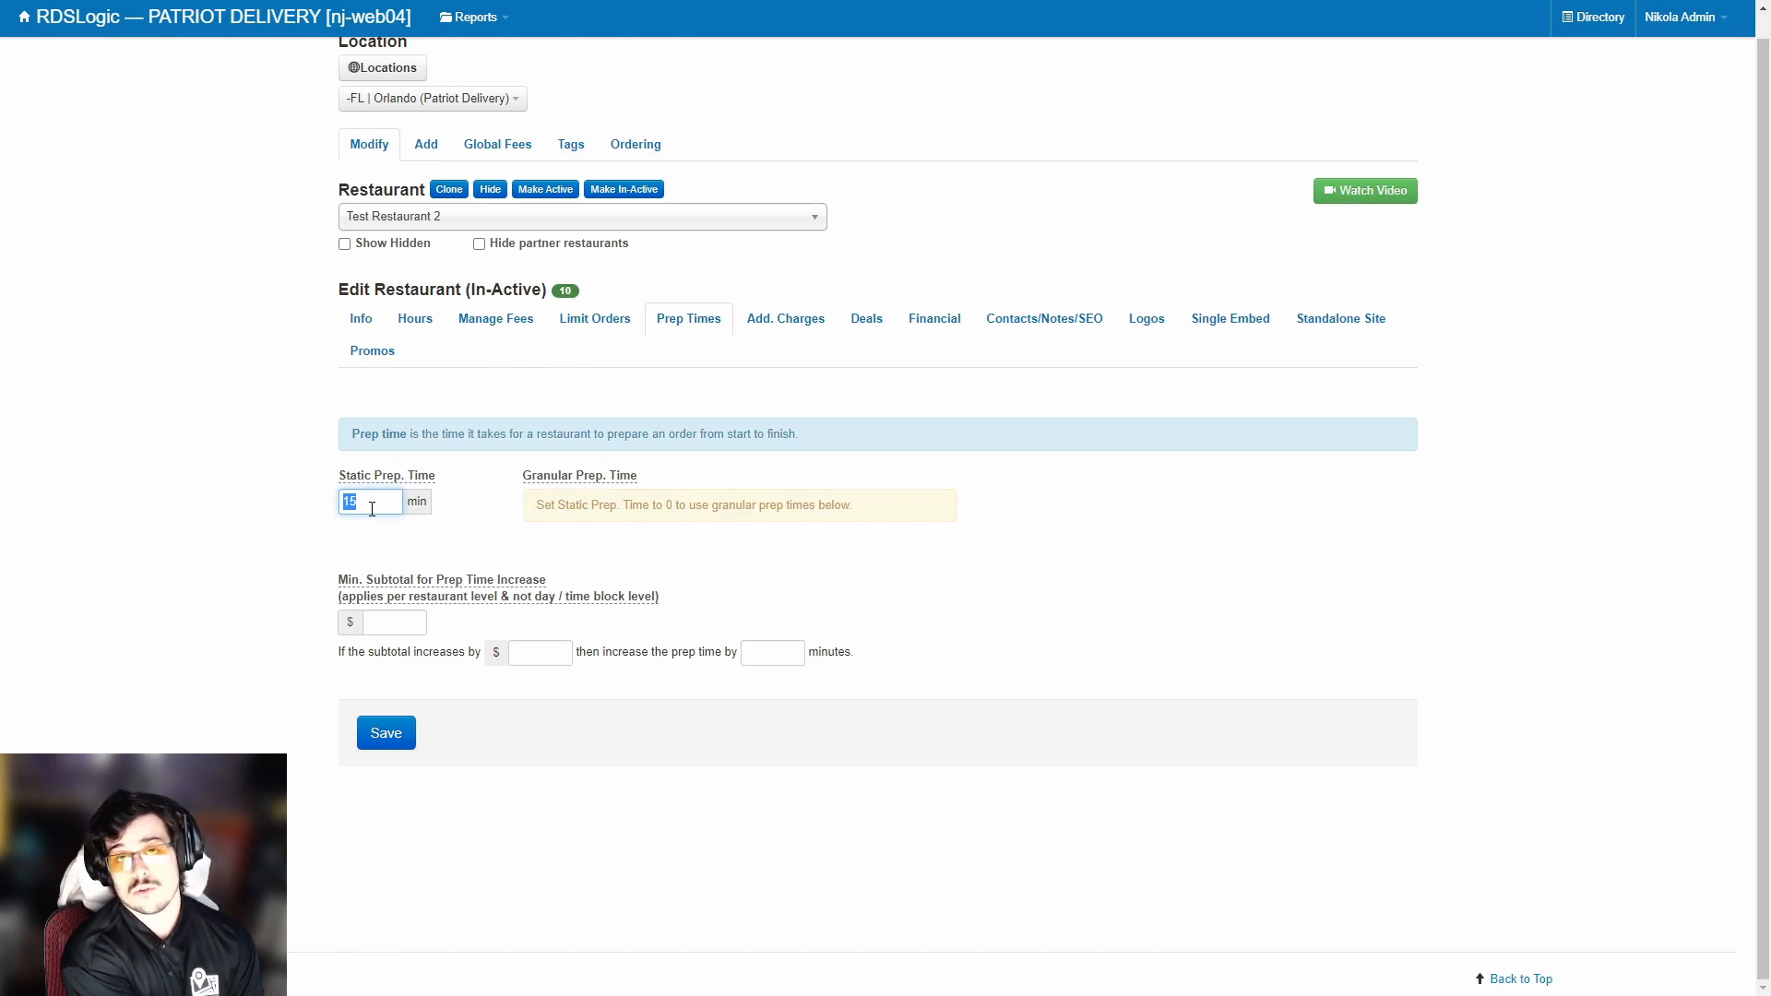
text(2)
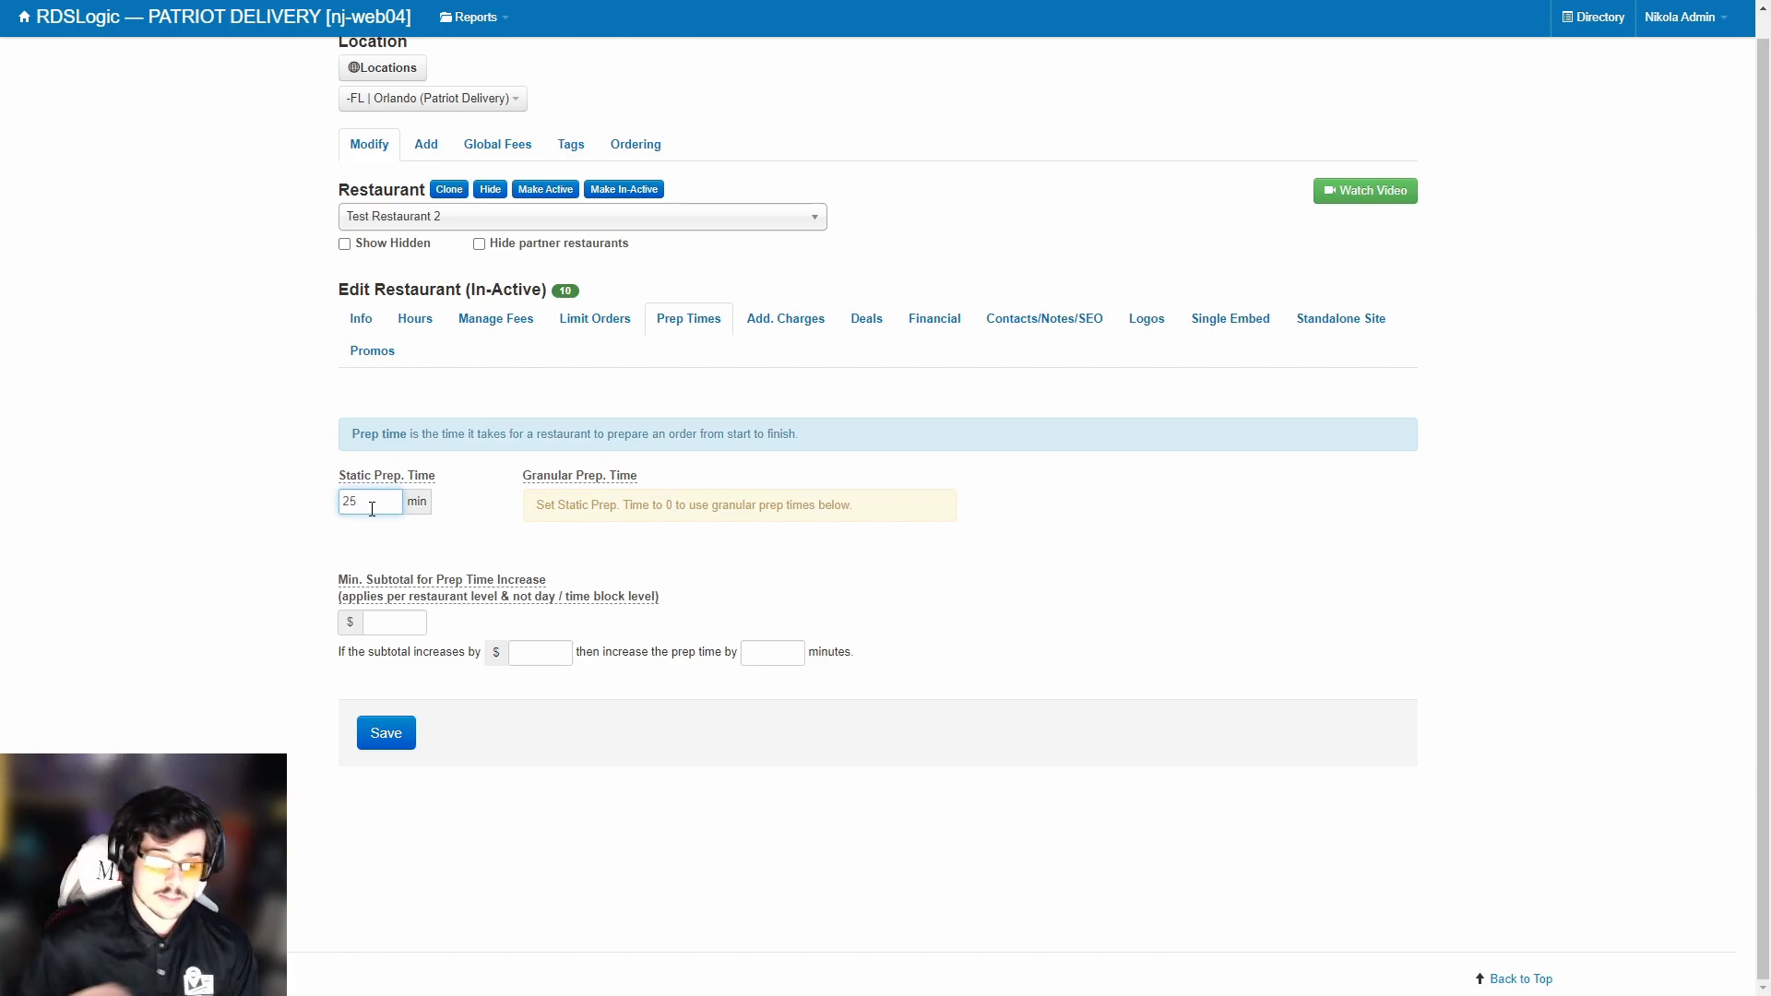
click(406, 738)
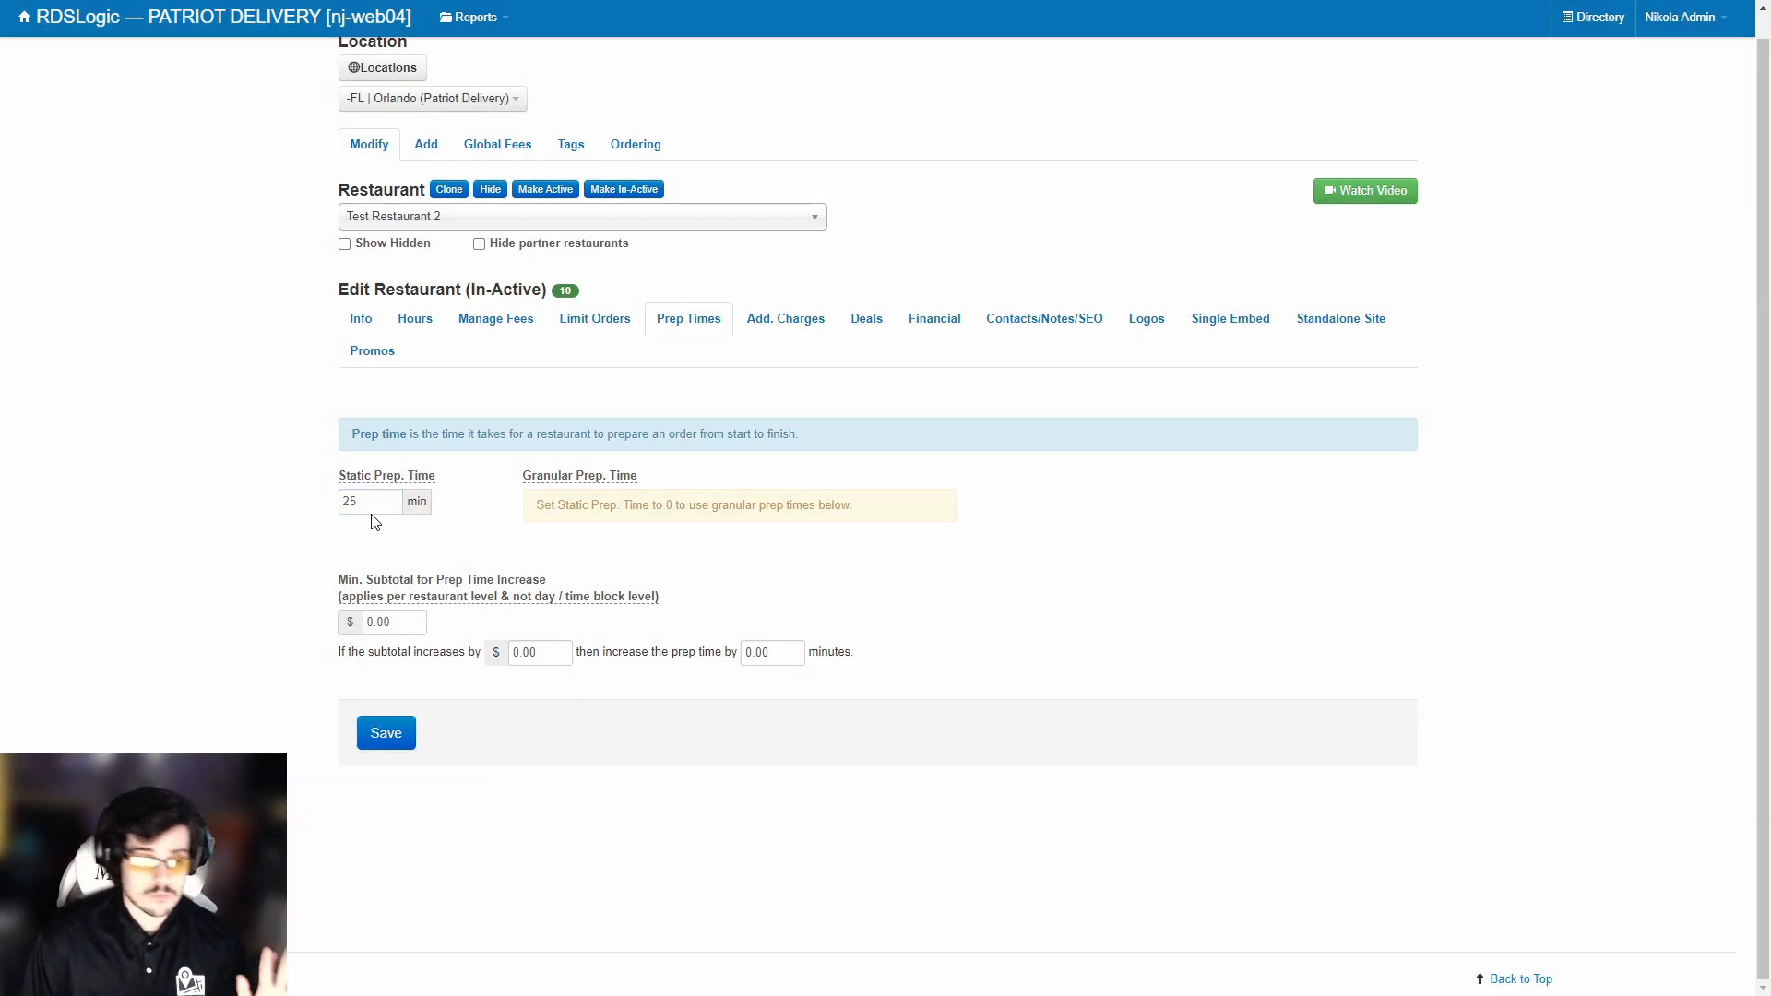
Enter 0 to reveal the granular prep grid, then set static prep time to 15 and save.
drag(372, 503, 309, 514)
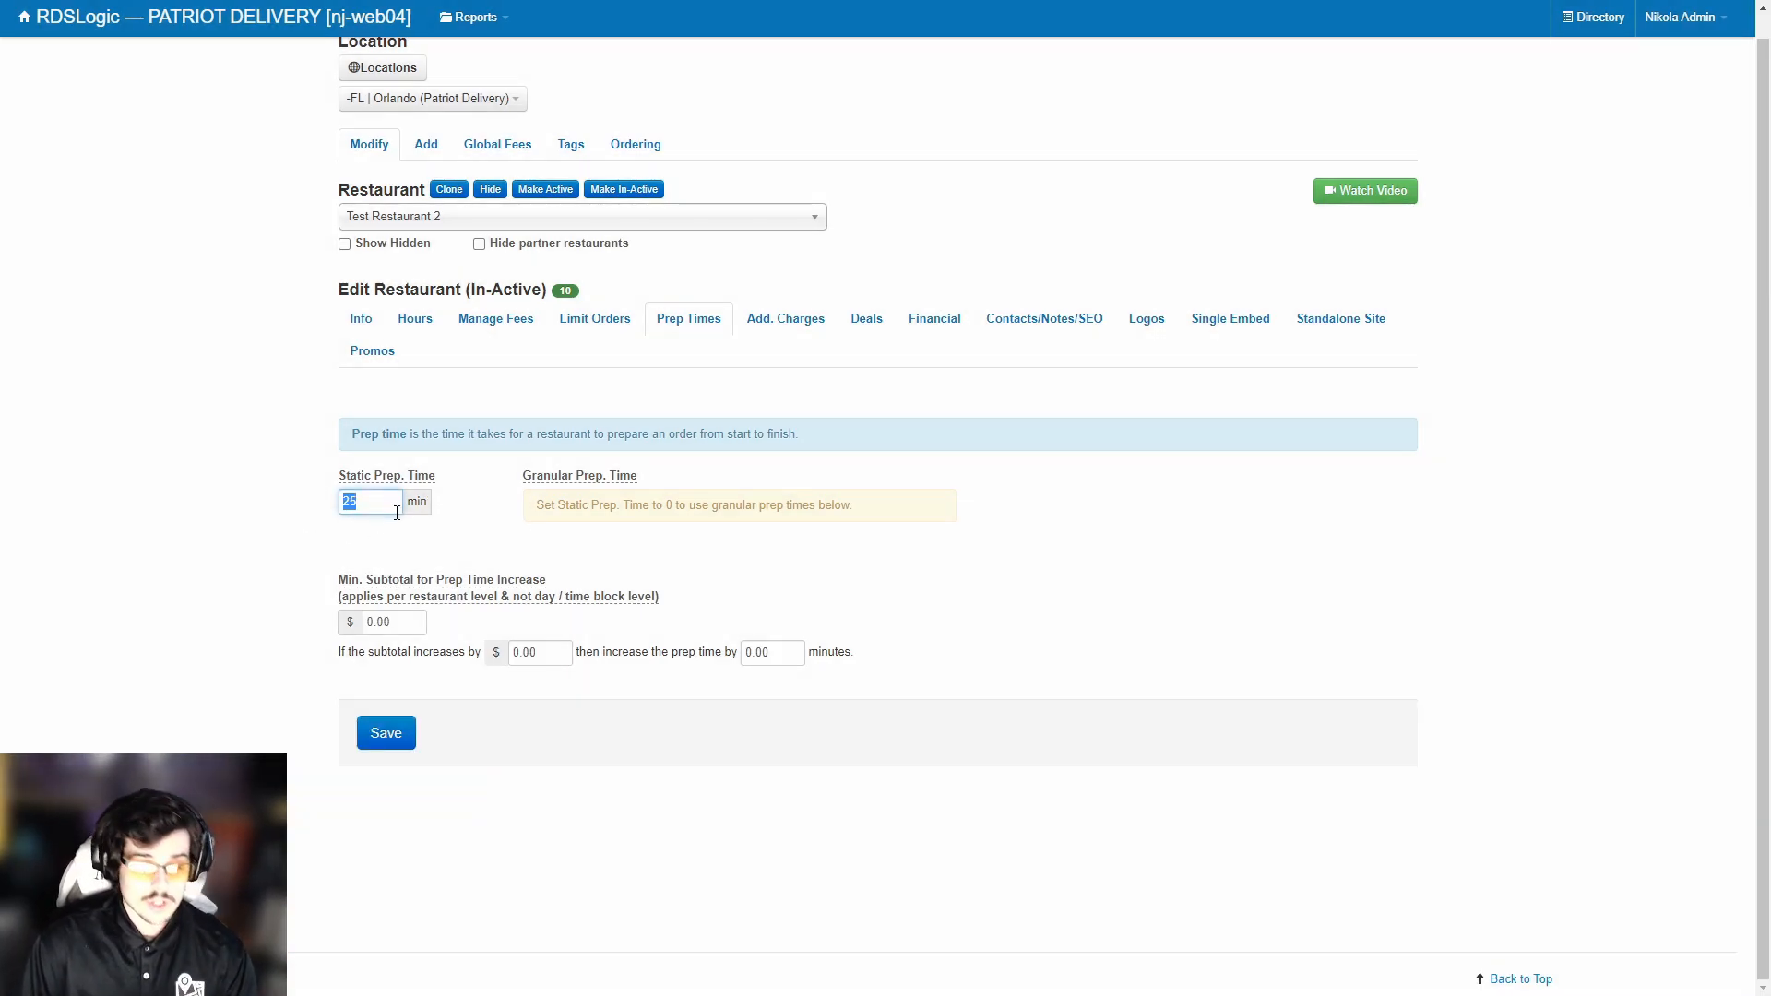
text(0)
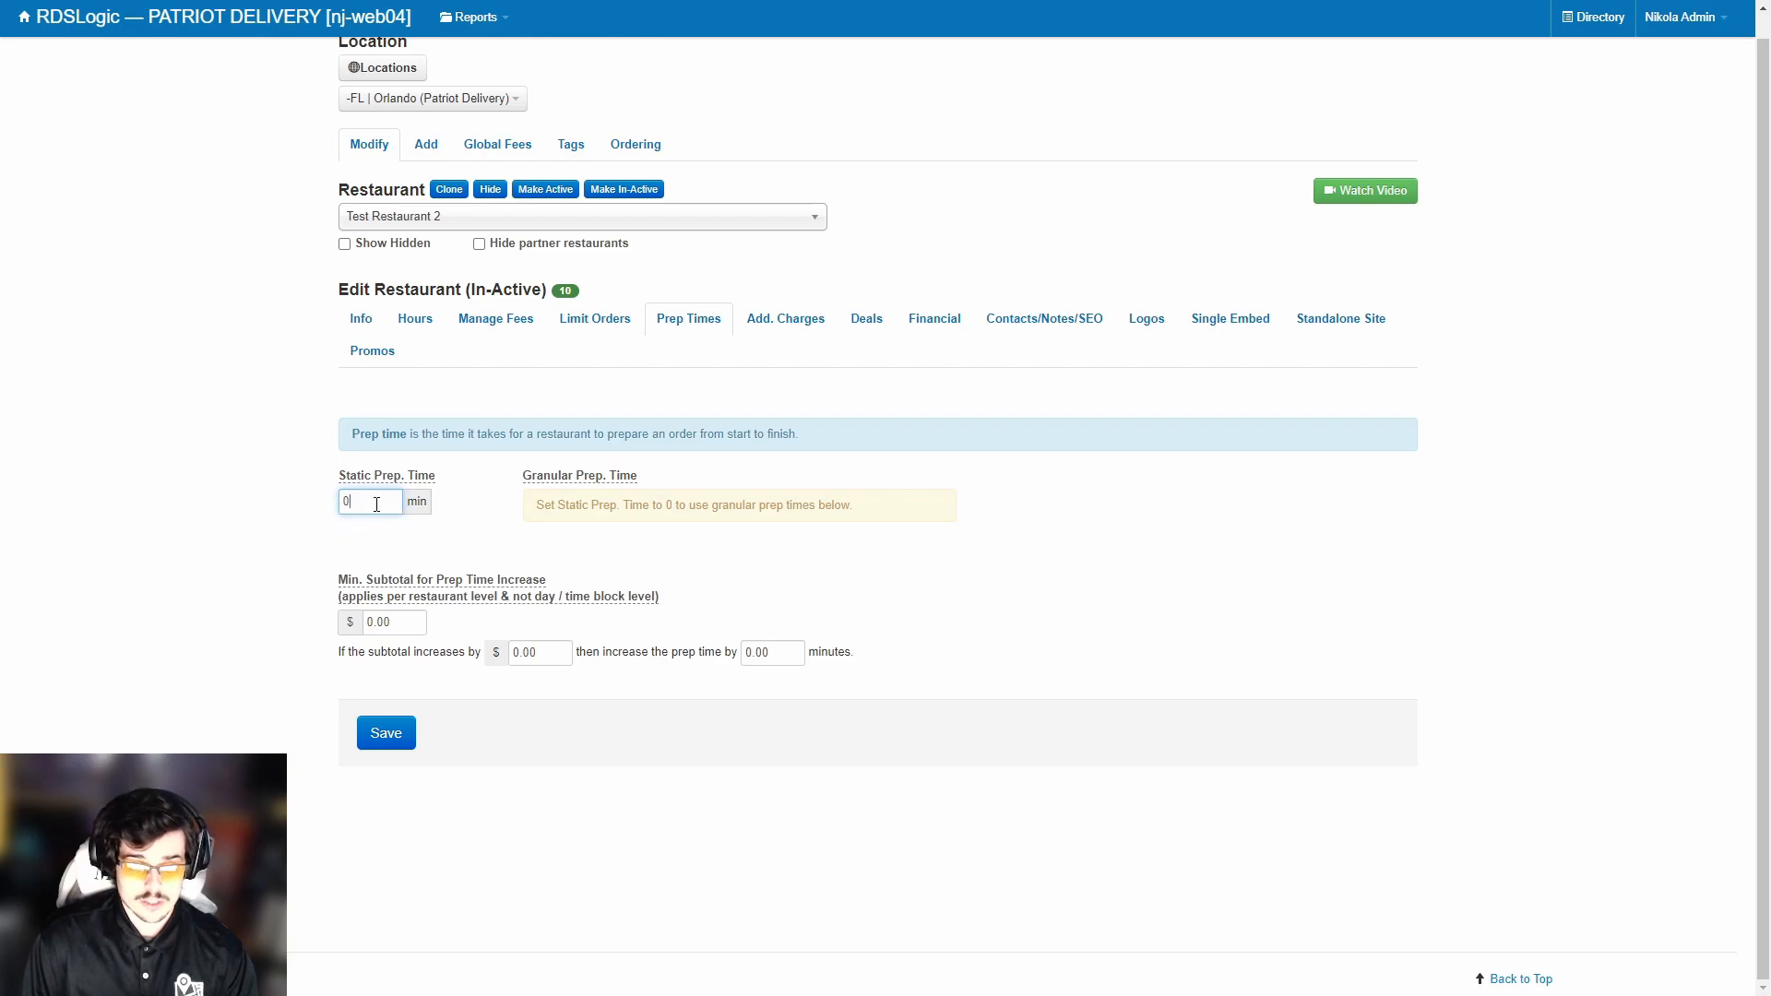
scroll(455, 546, down, 3)
scroll(1206, 190, down, 2)
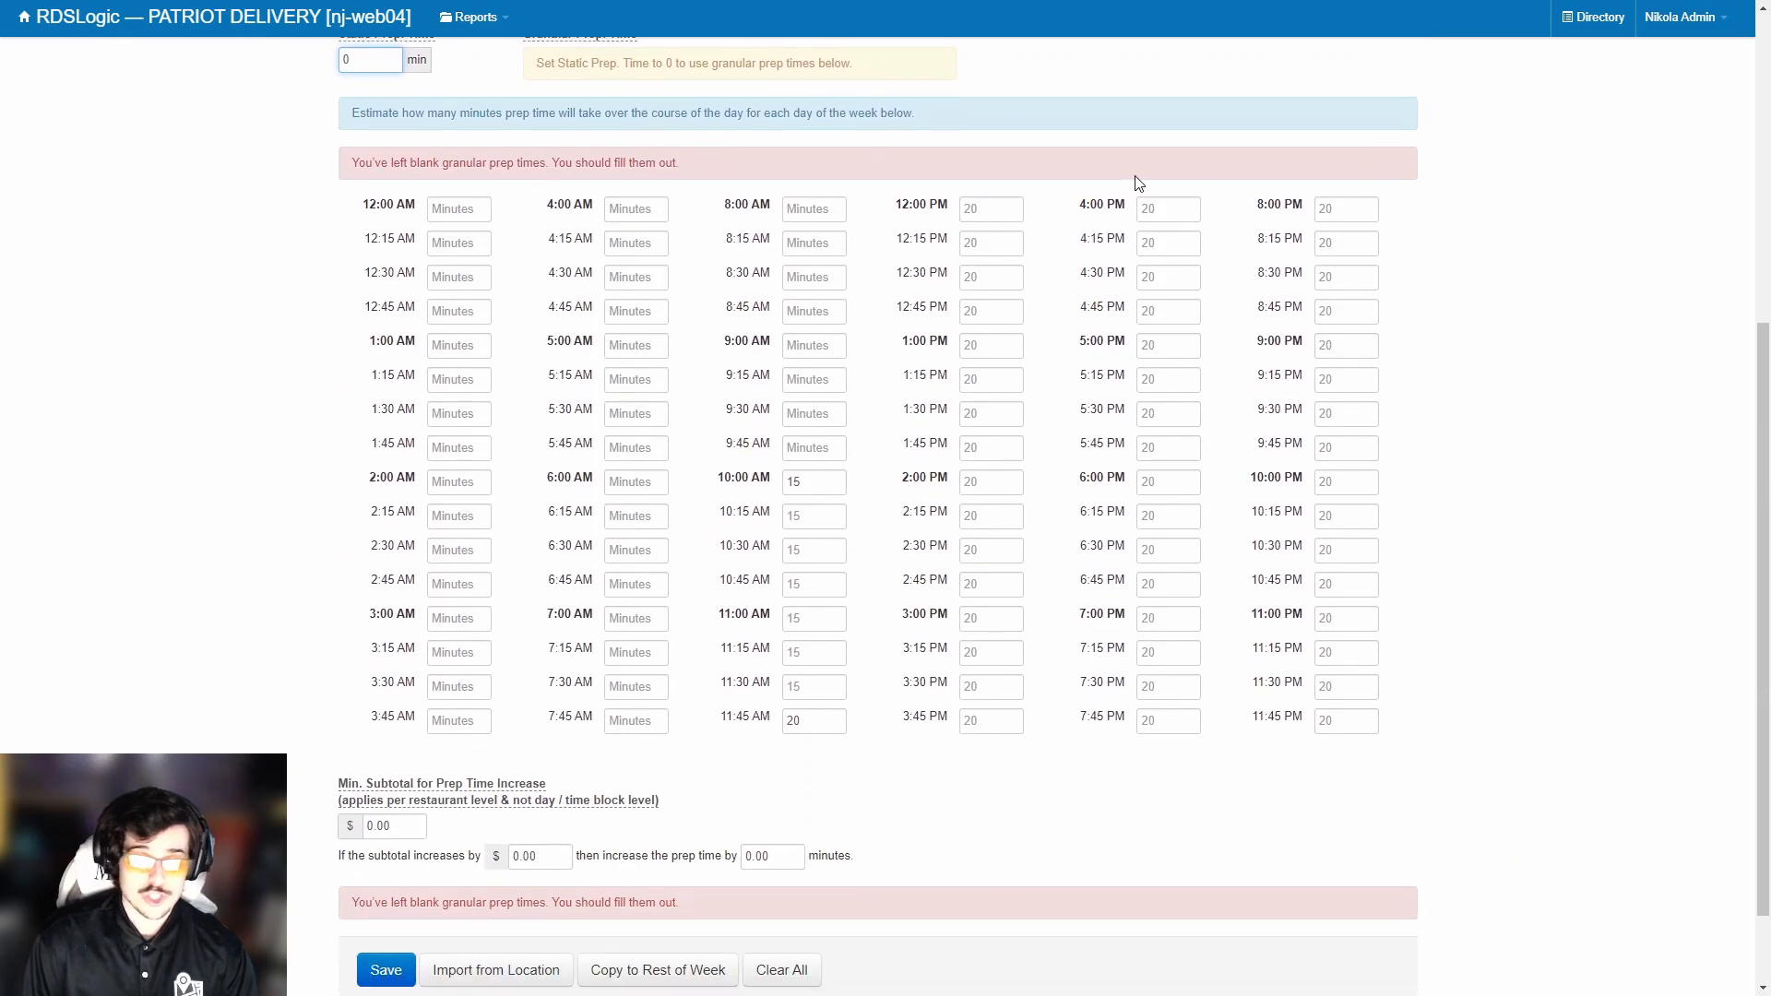
scroll(1144, 480, up, 1)
scroll(836, 356, up, 1)
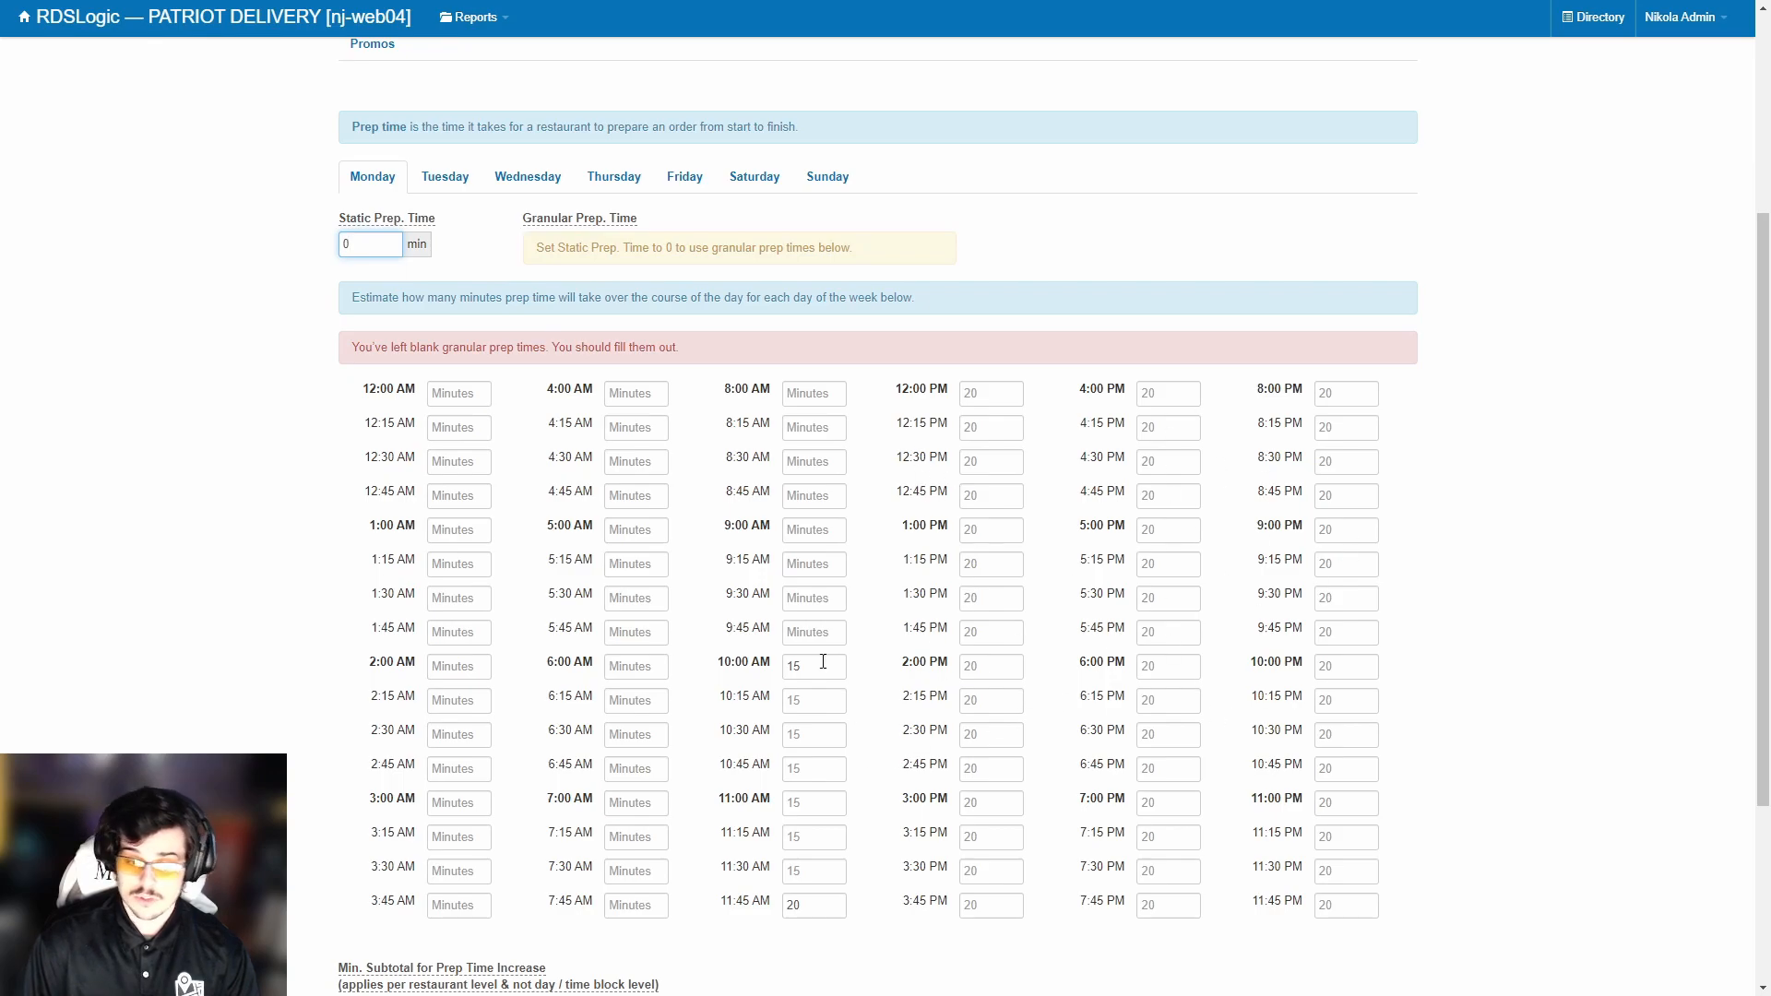
scroll(648, 467, up, 3)
scroll(450, 437, down, 2)
drag(382, 376, 296, 364)
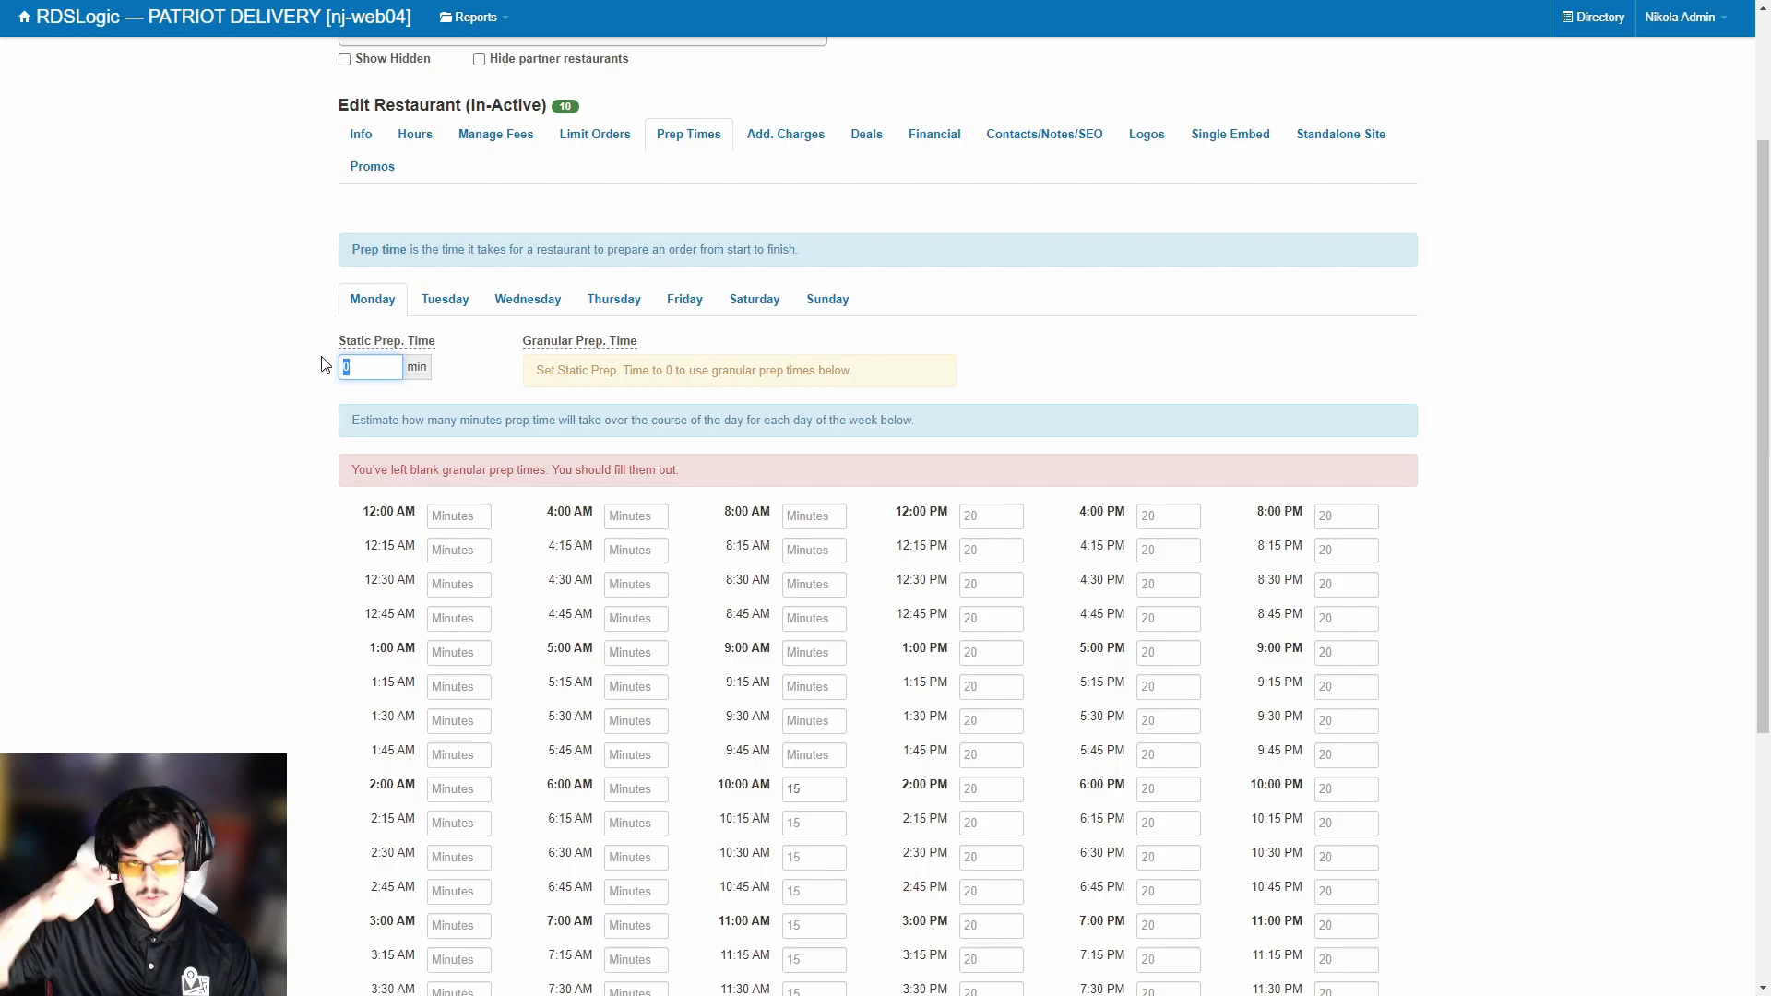
scroll(411, 383, up, 1)
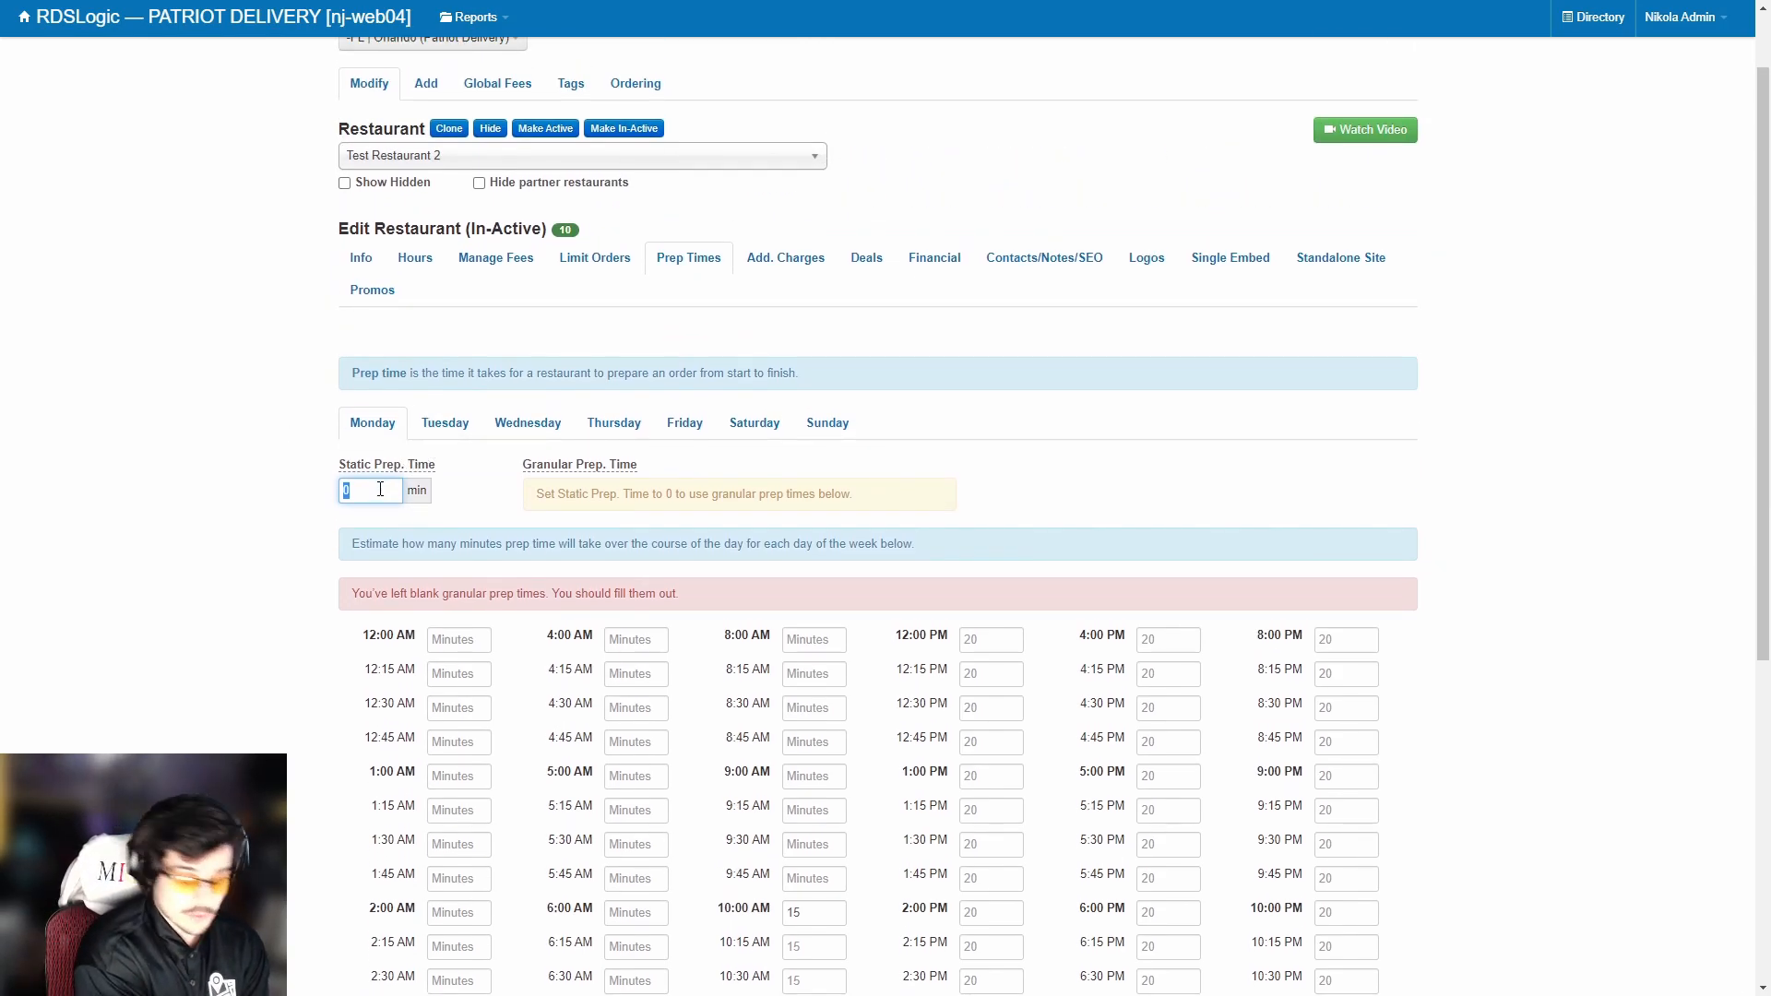
text(5)
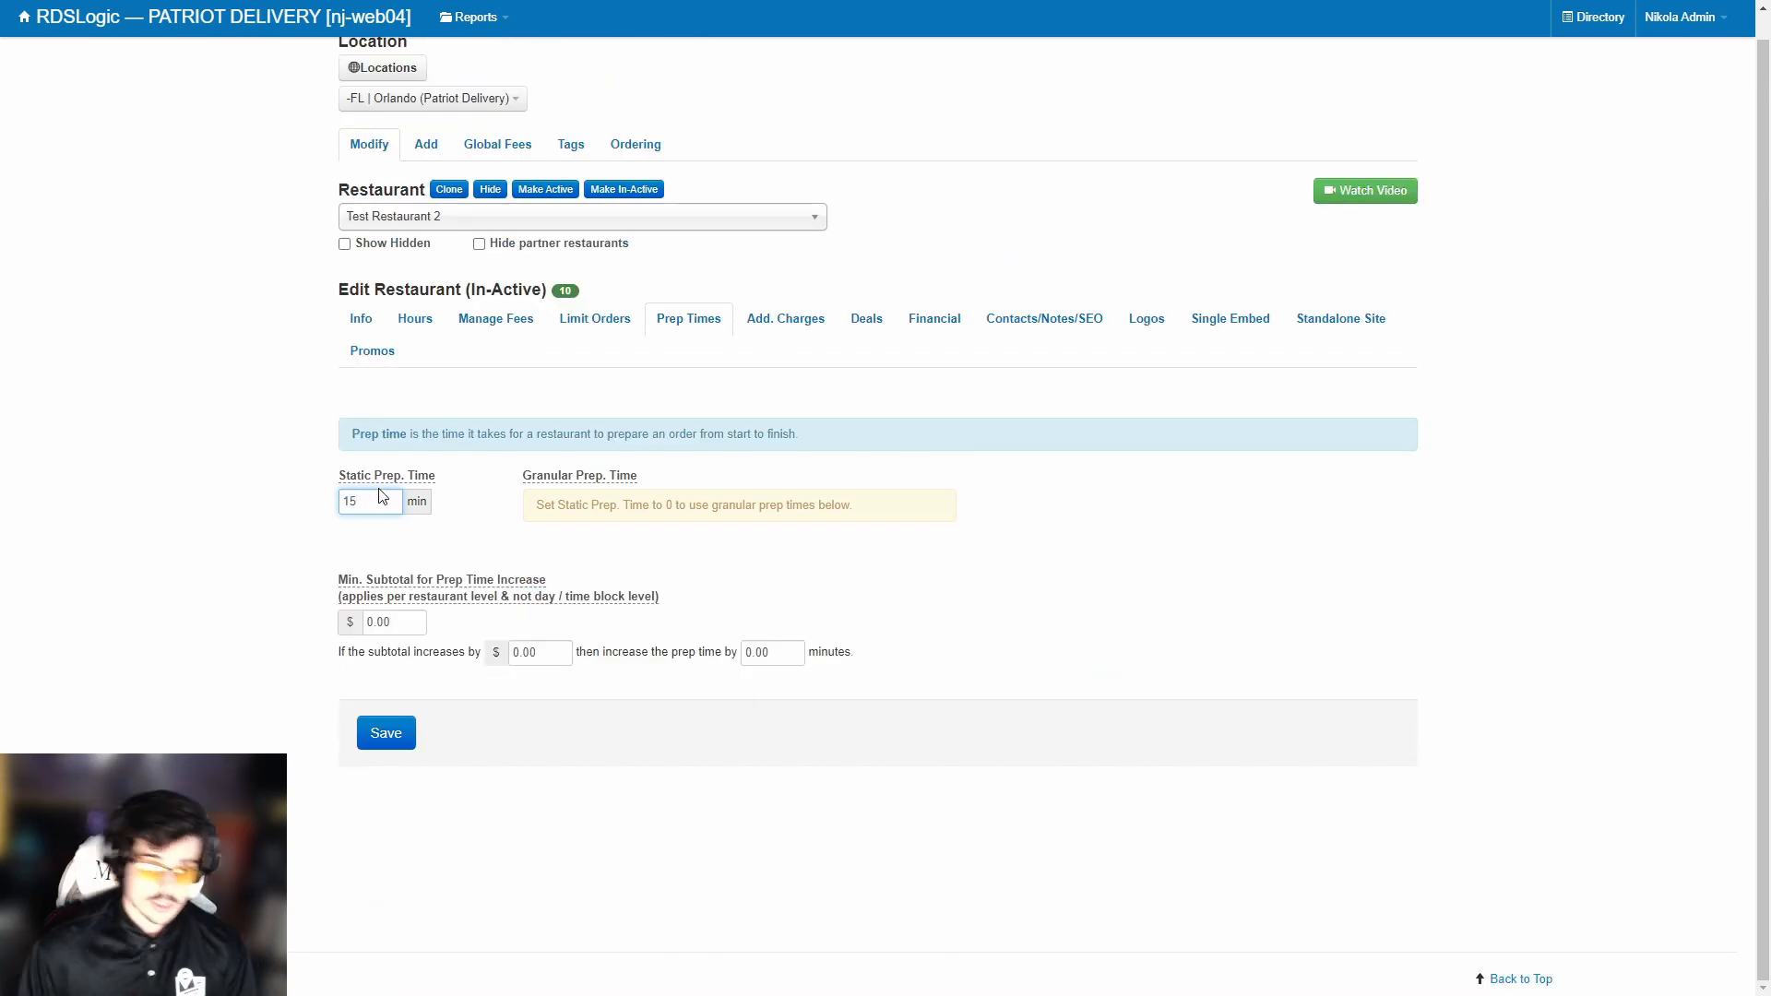
click(397, 732)
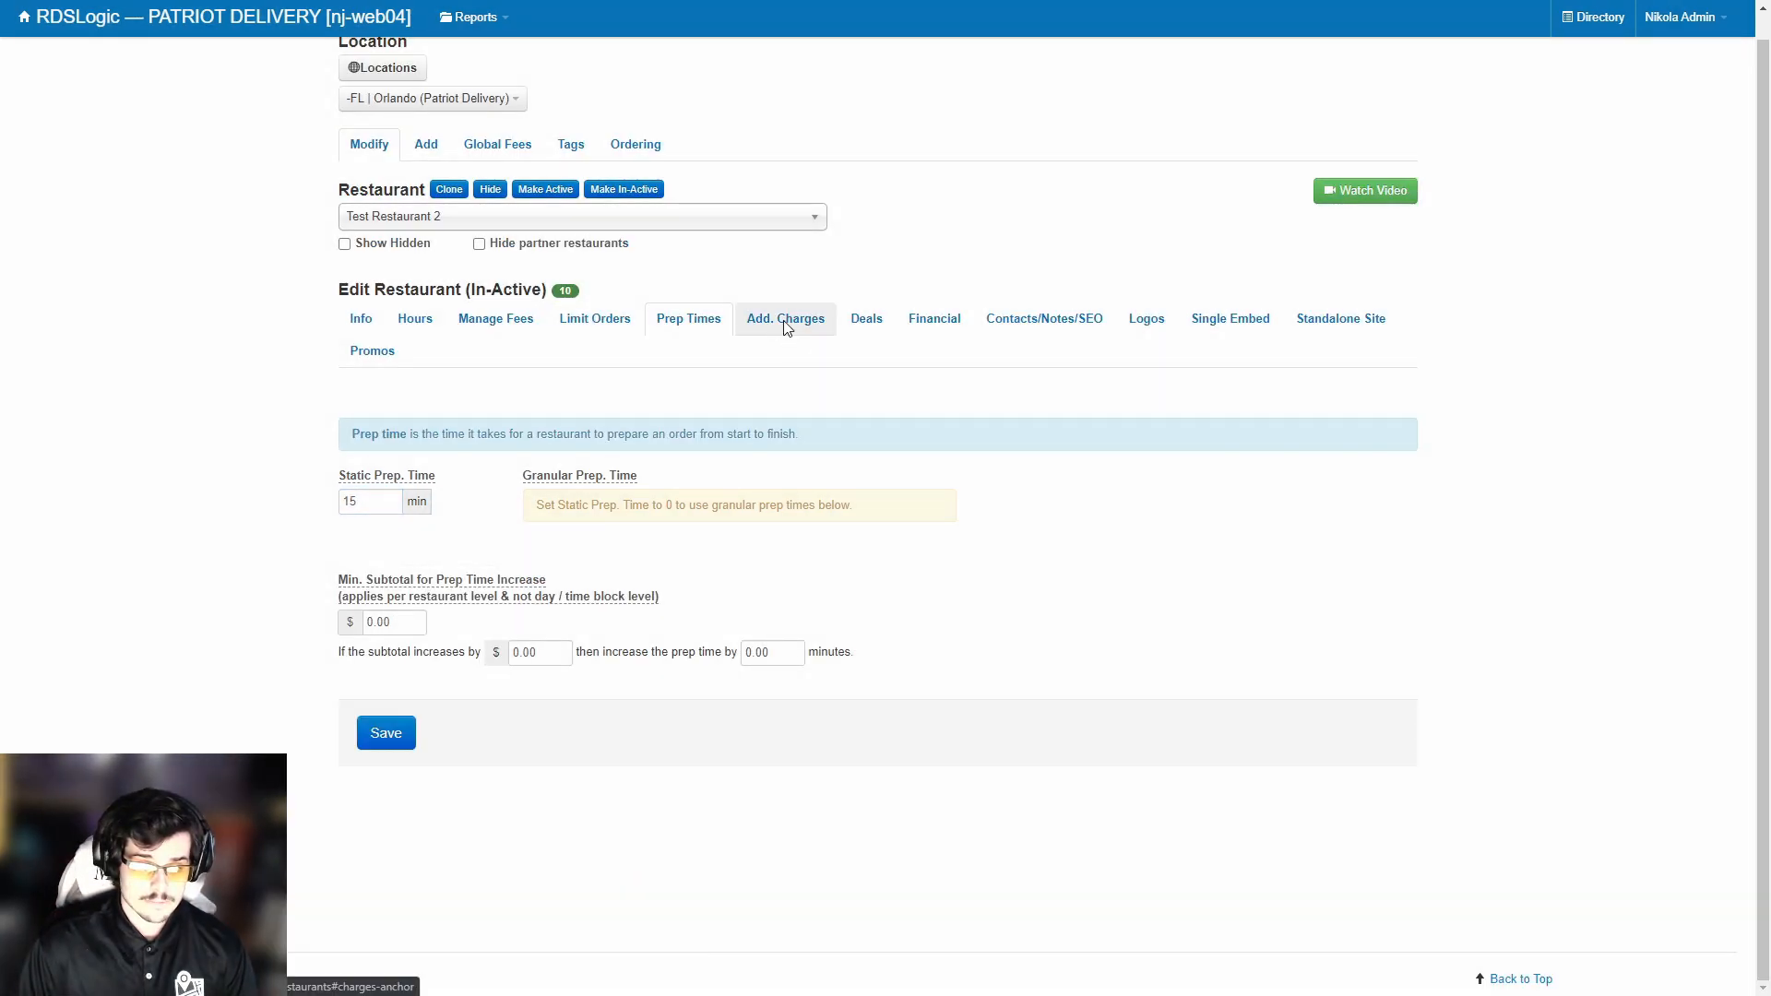
View the Additional Charges page, then the Deals page with its empty add-deal form.
click(783, 319)
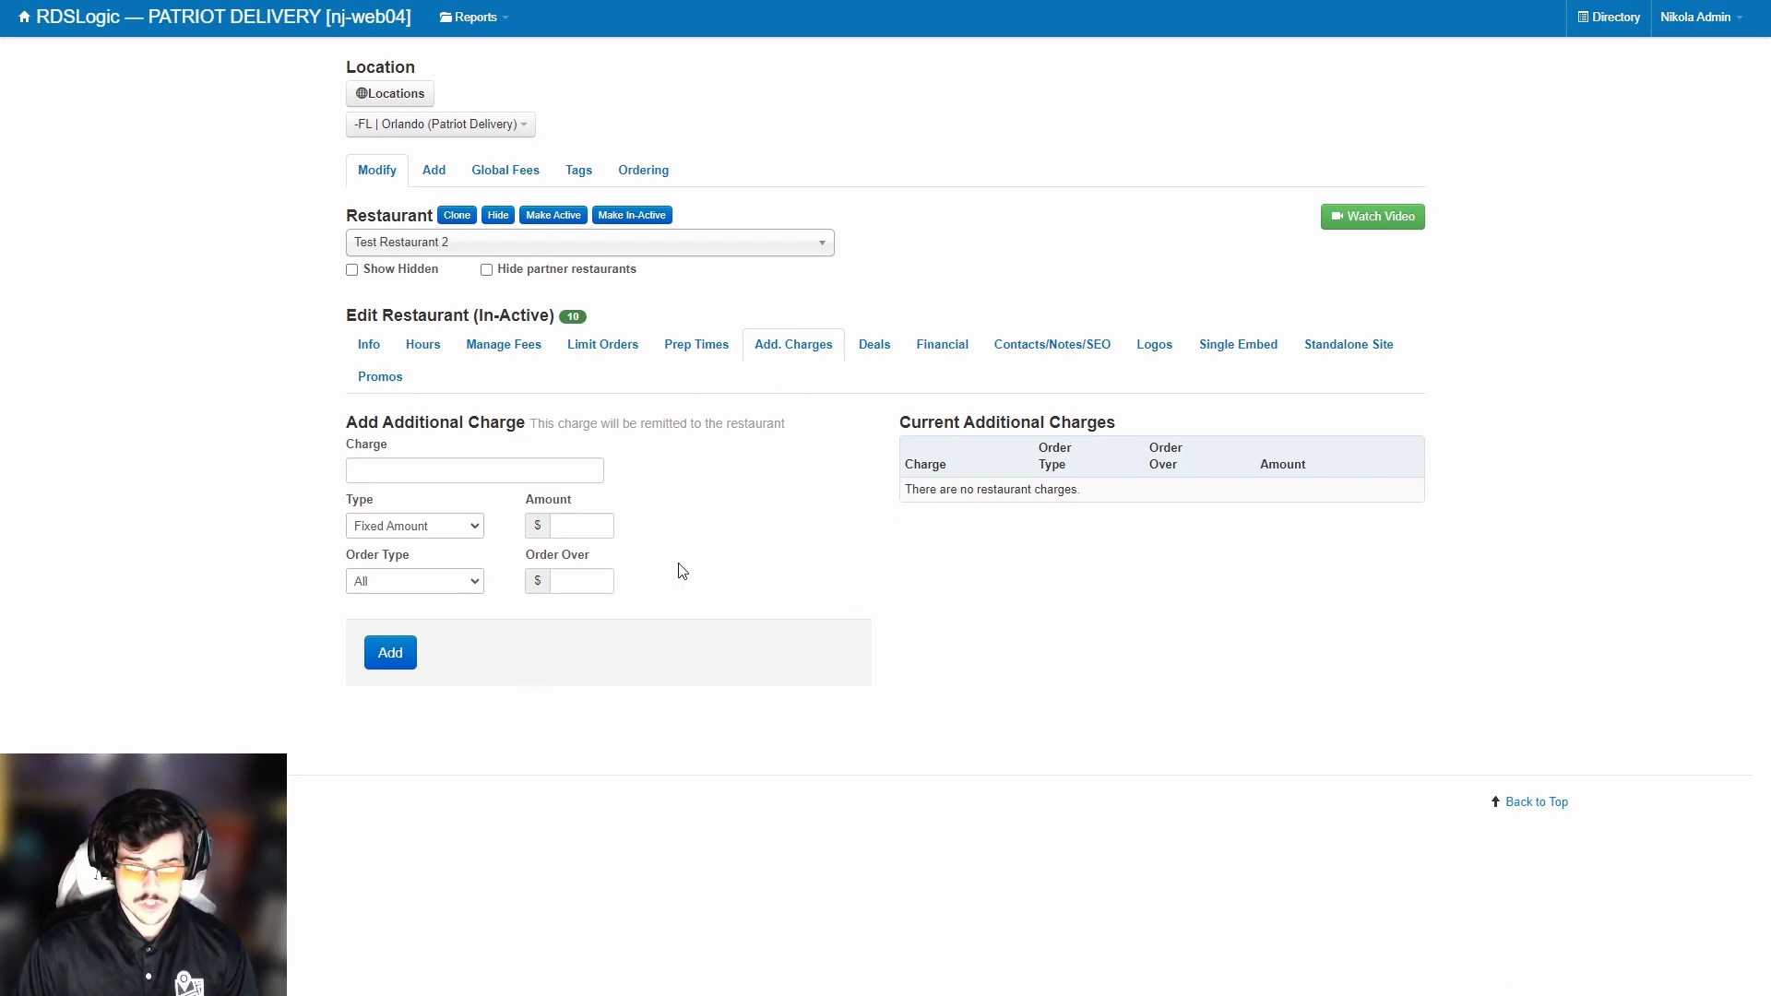
click(860, 345)
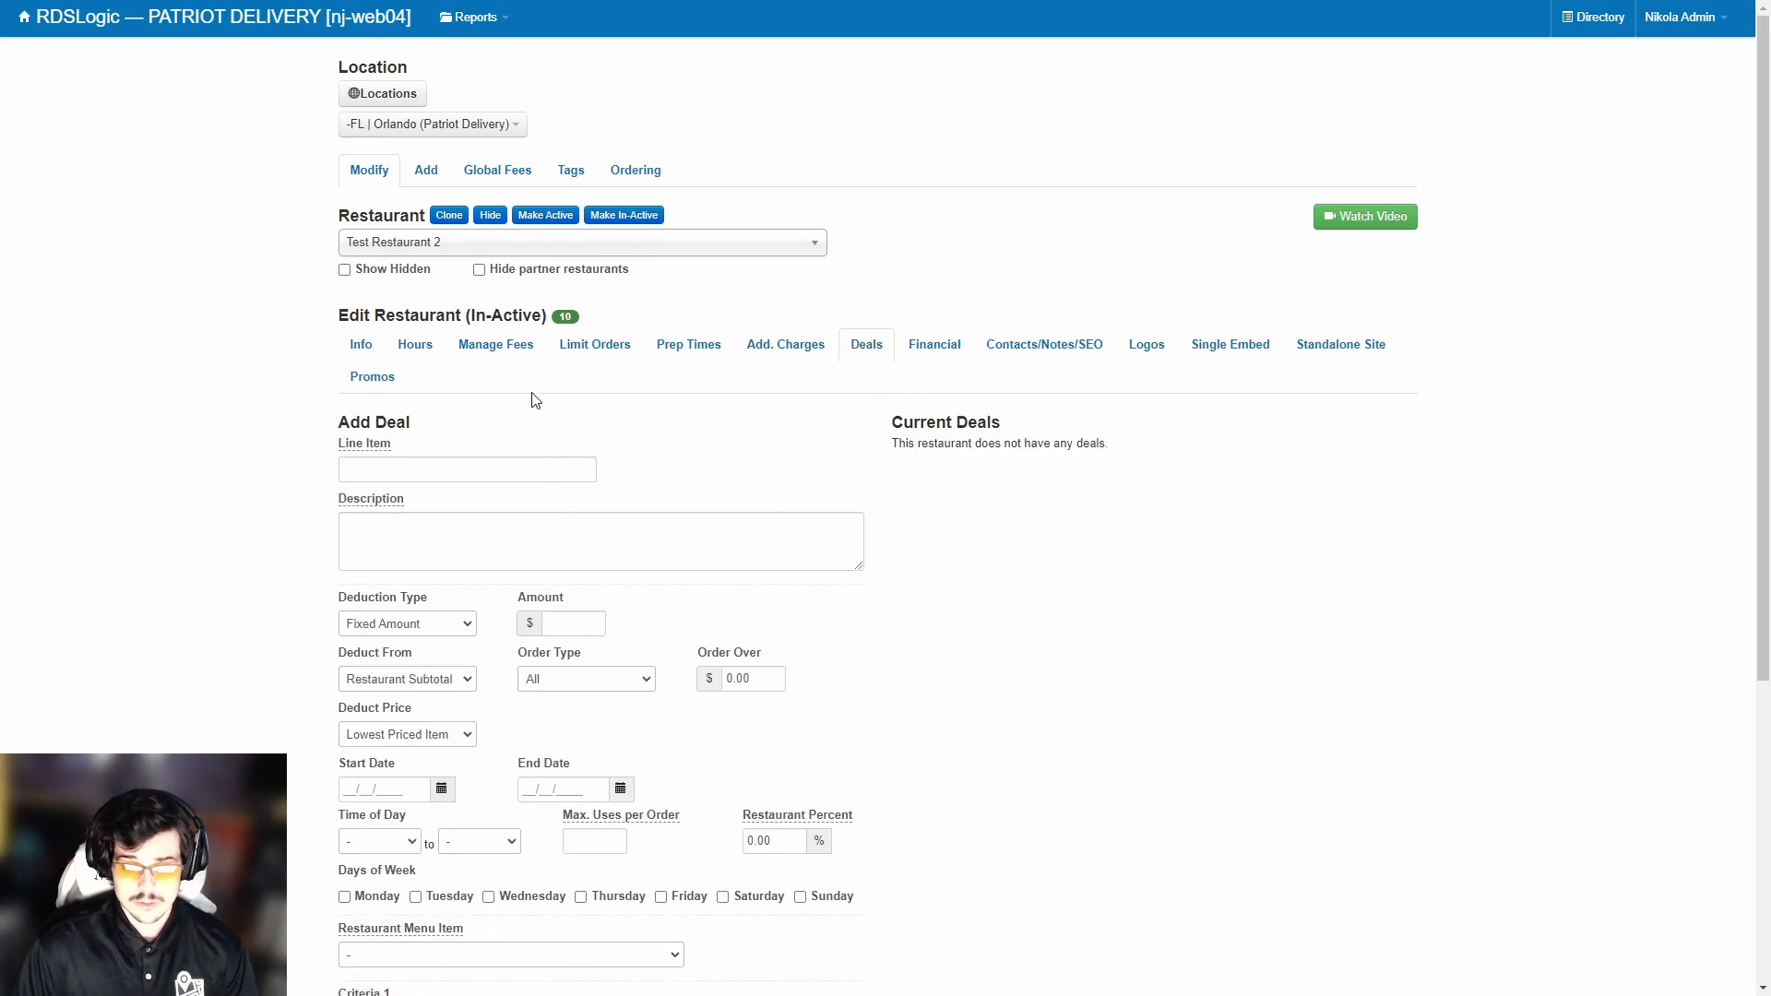
scroll(535, 369, down, 3)
scroll(466, 332, up, 3)
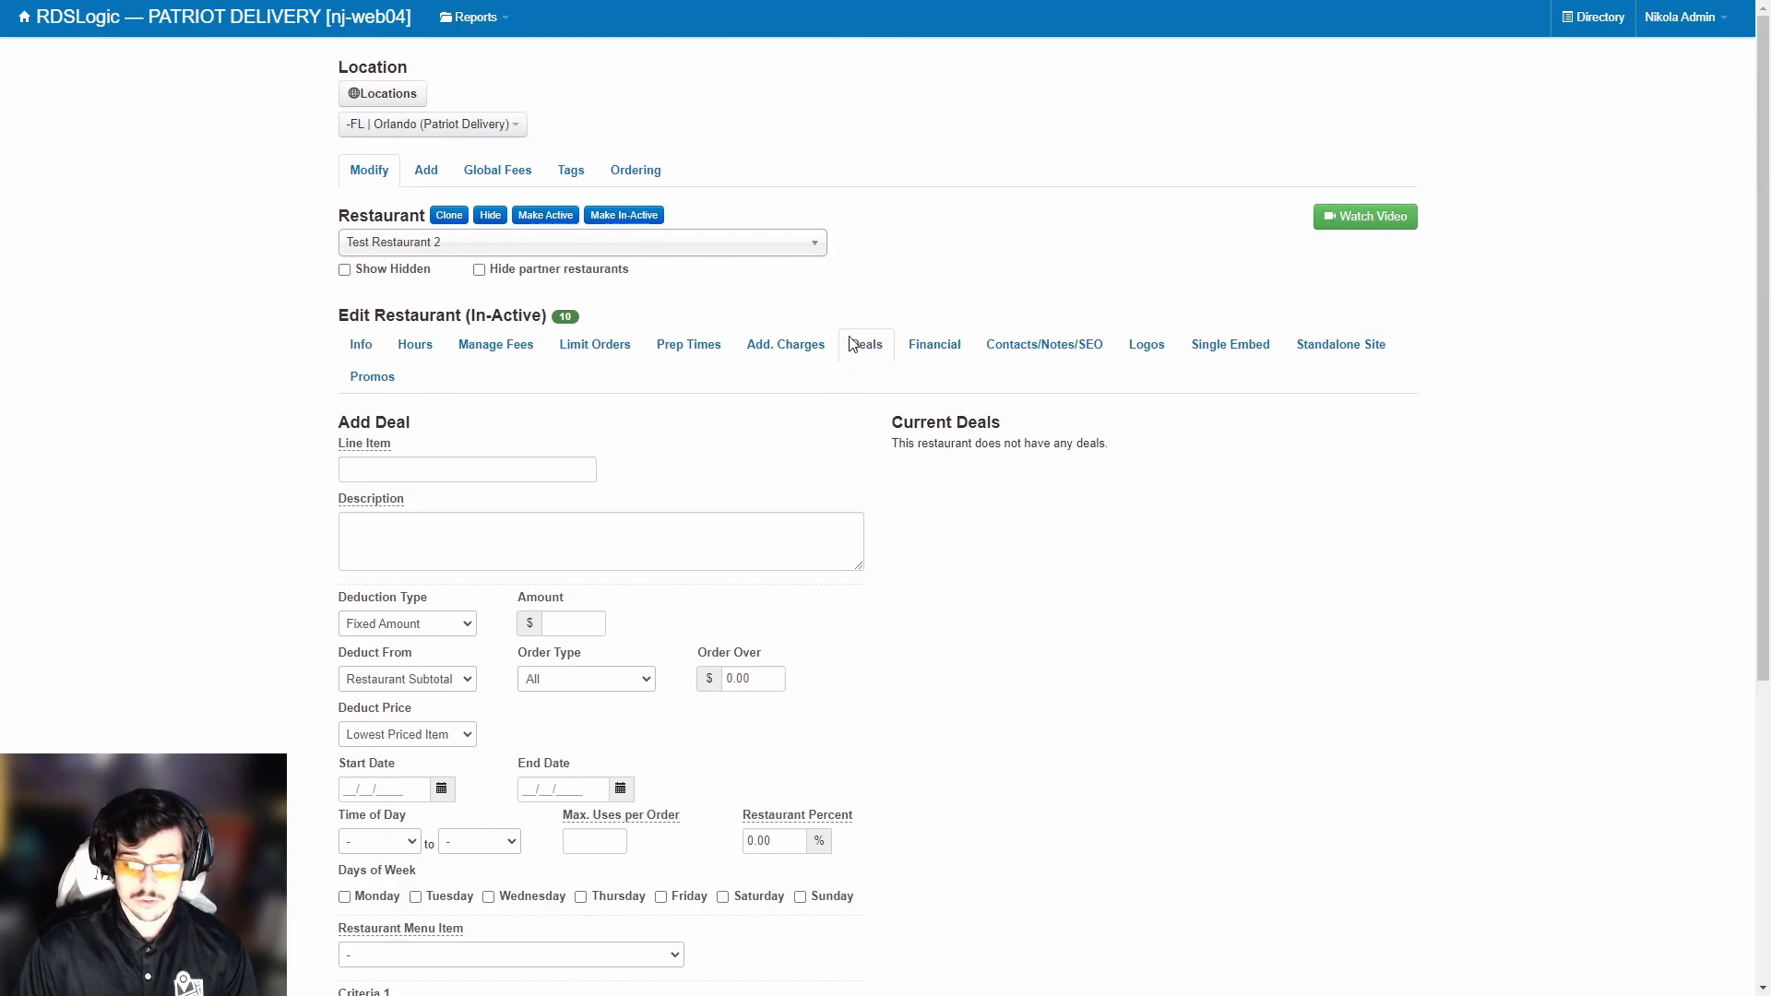
Set 16% delivery commission, 10% takeout commission, Partnered account type and ACH payment method.
click(903, 349)
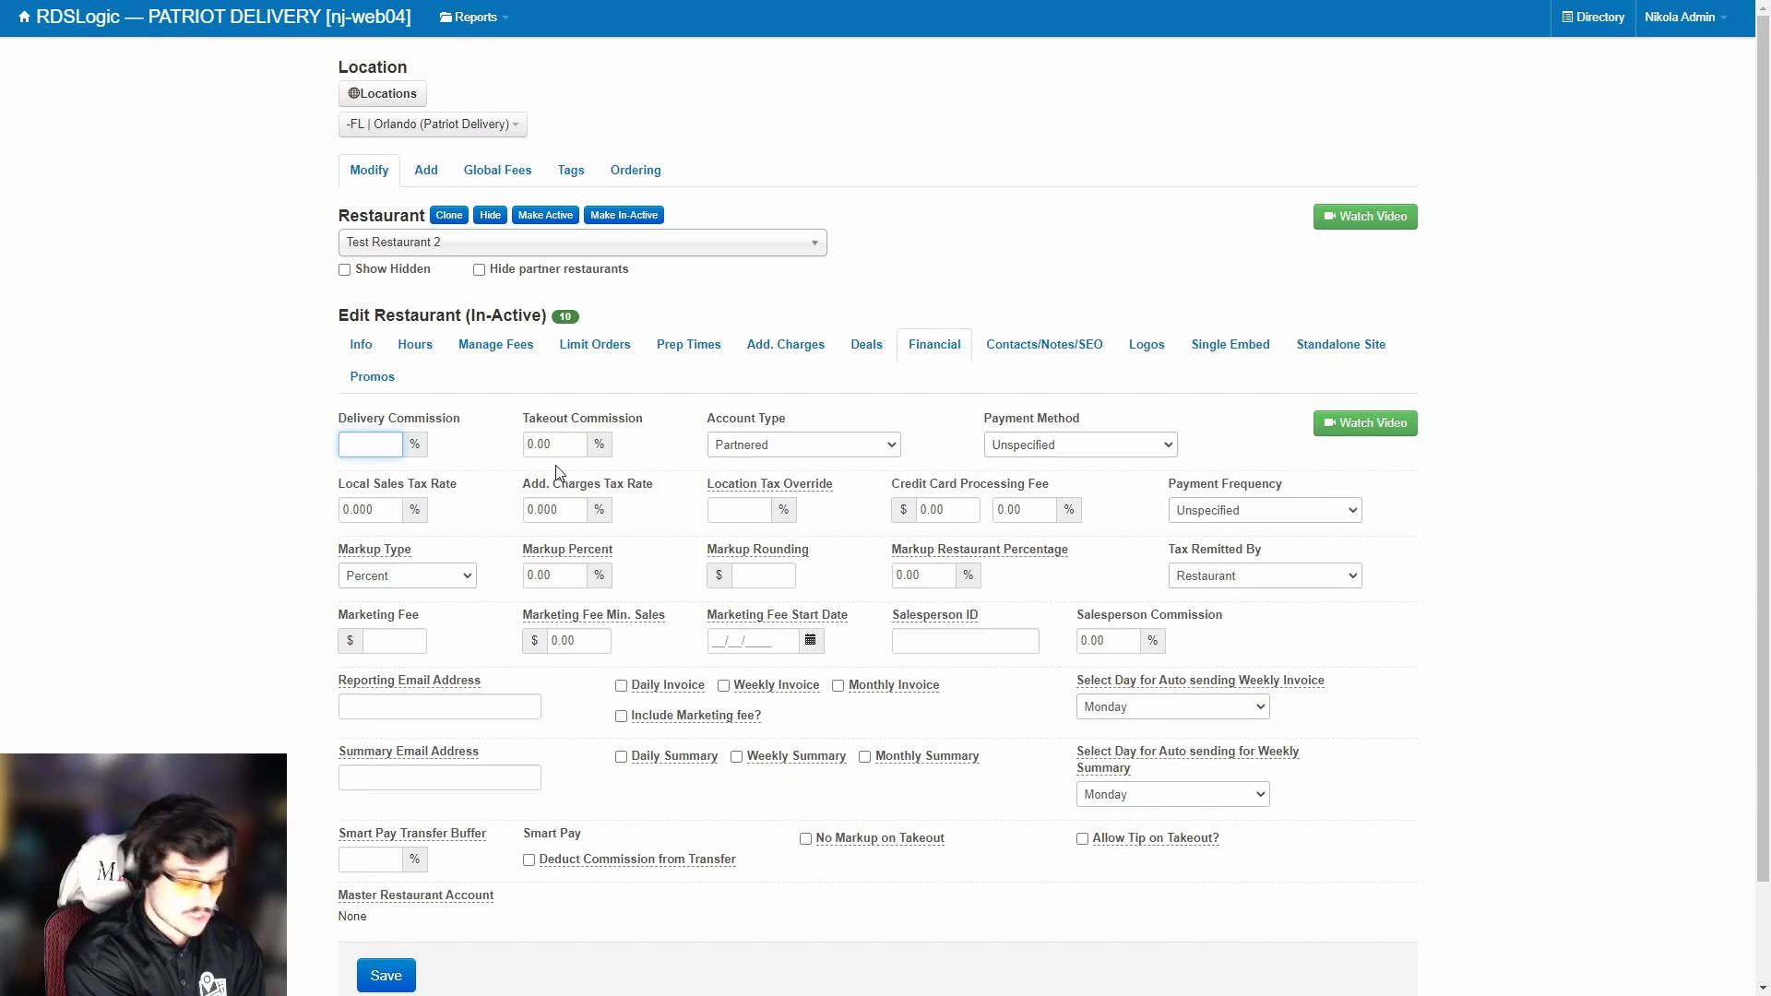
key(Tab)
text(10)
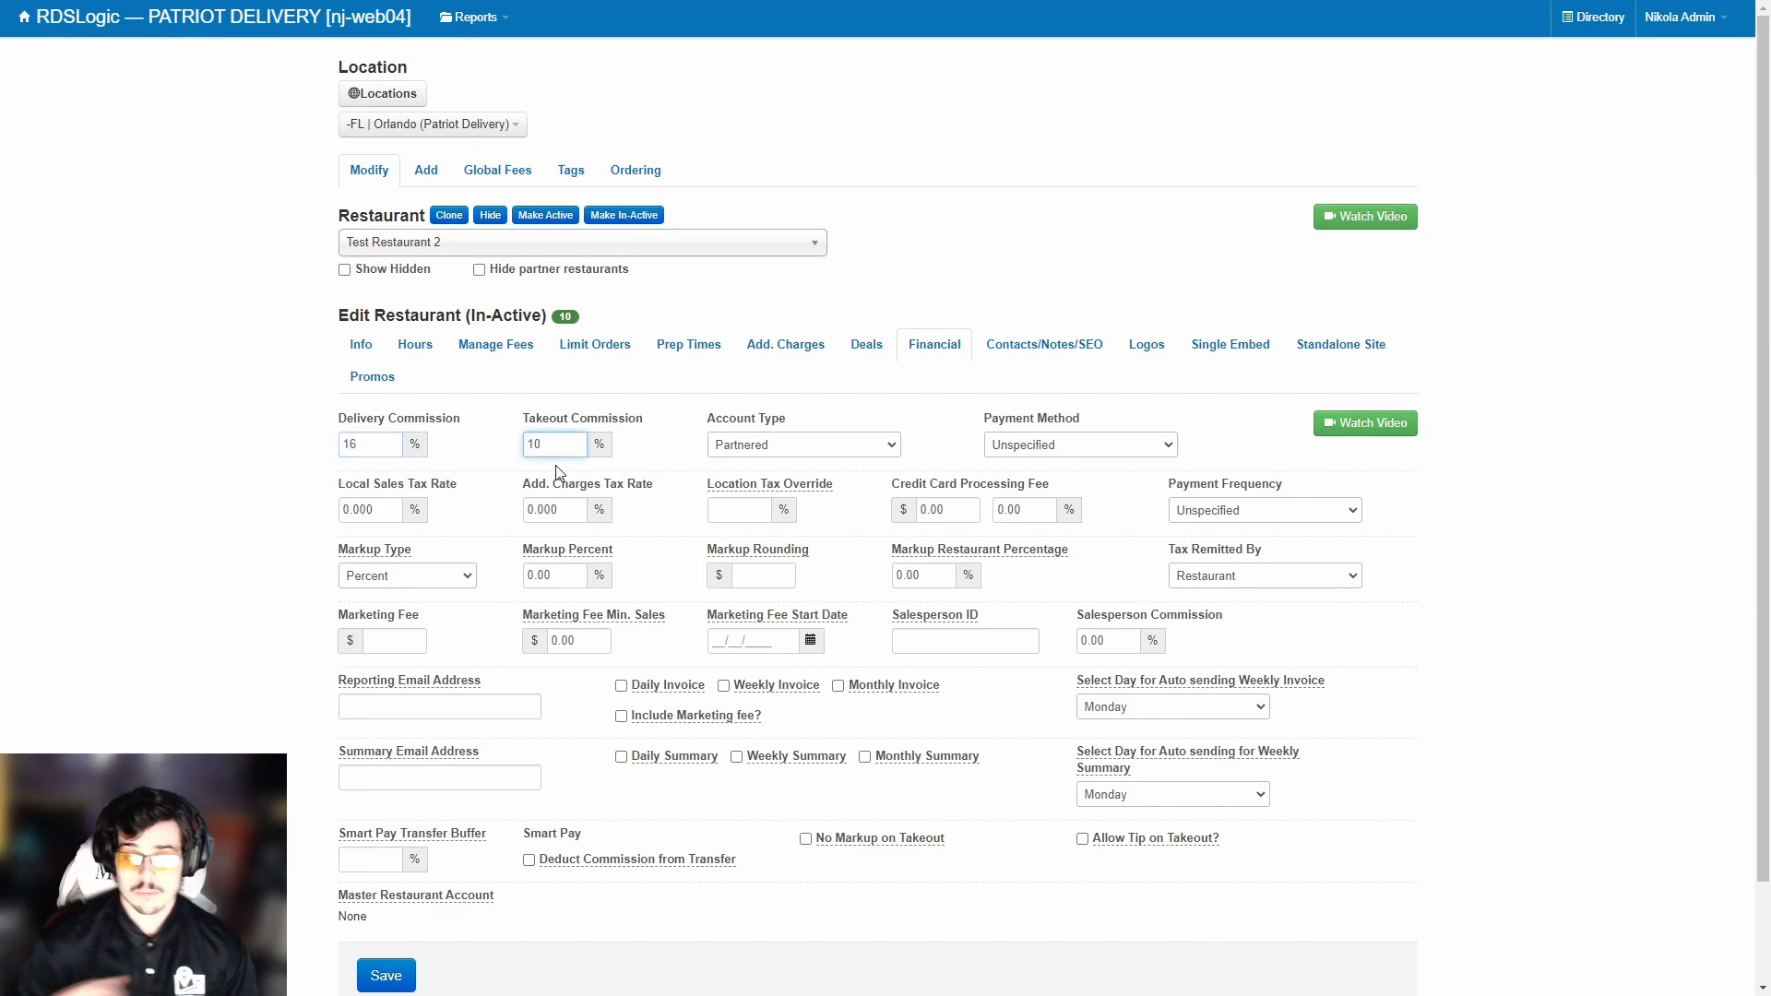
click(782, 445)
click(768, 475)
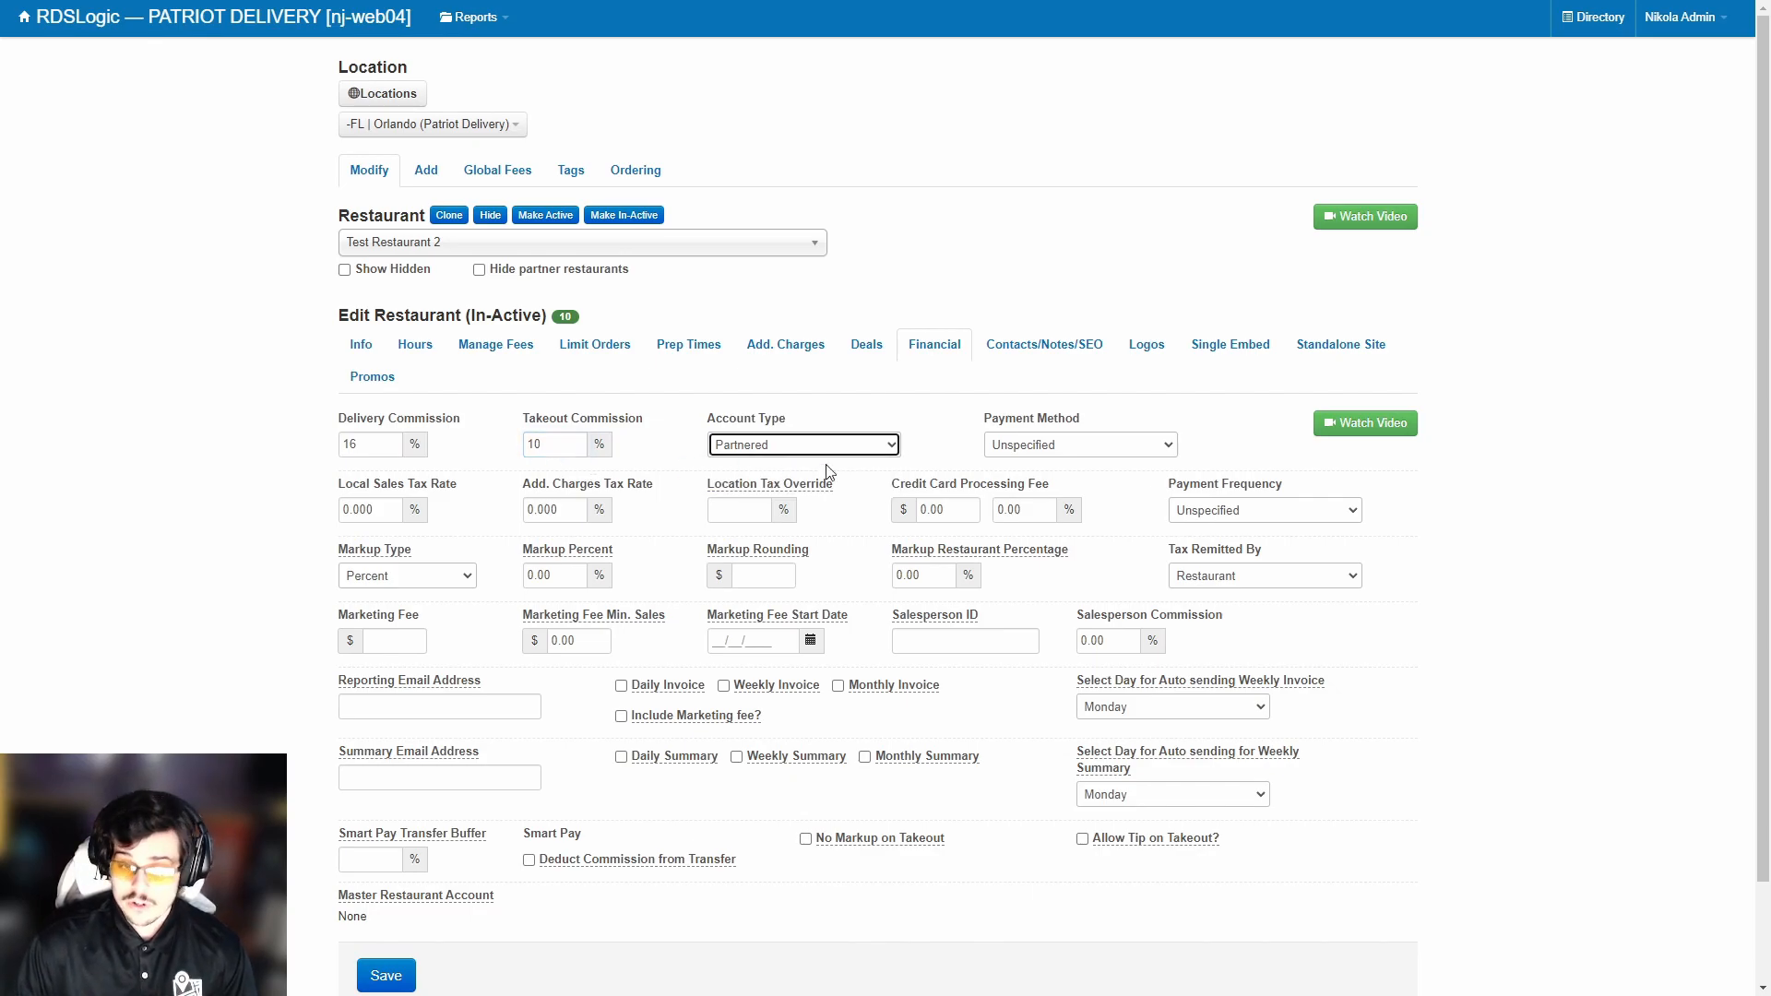
click(1024, 446)
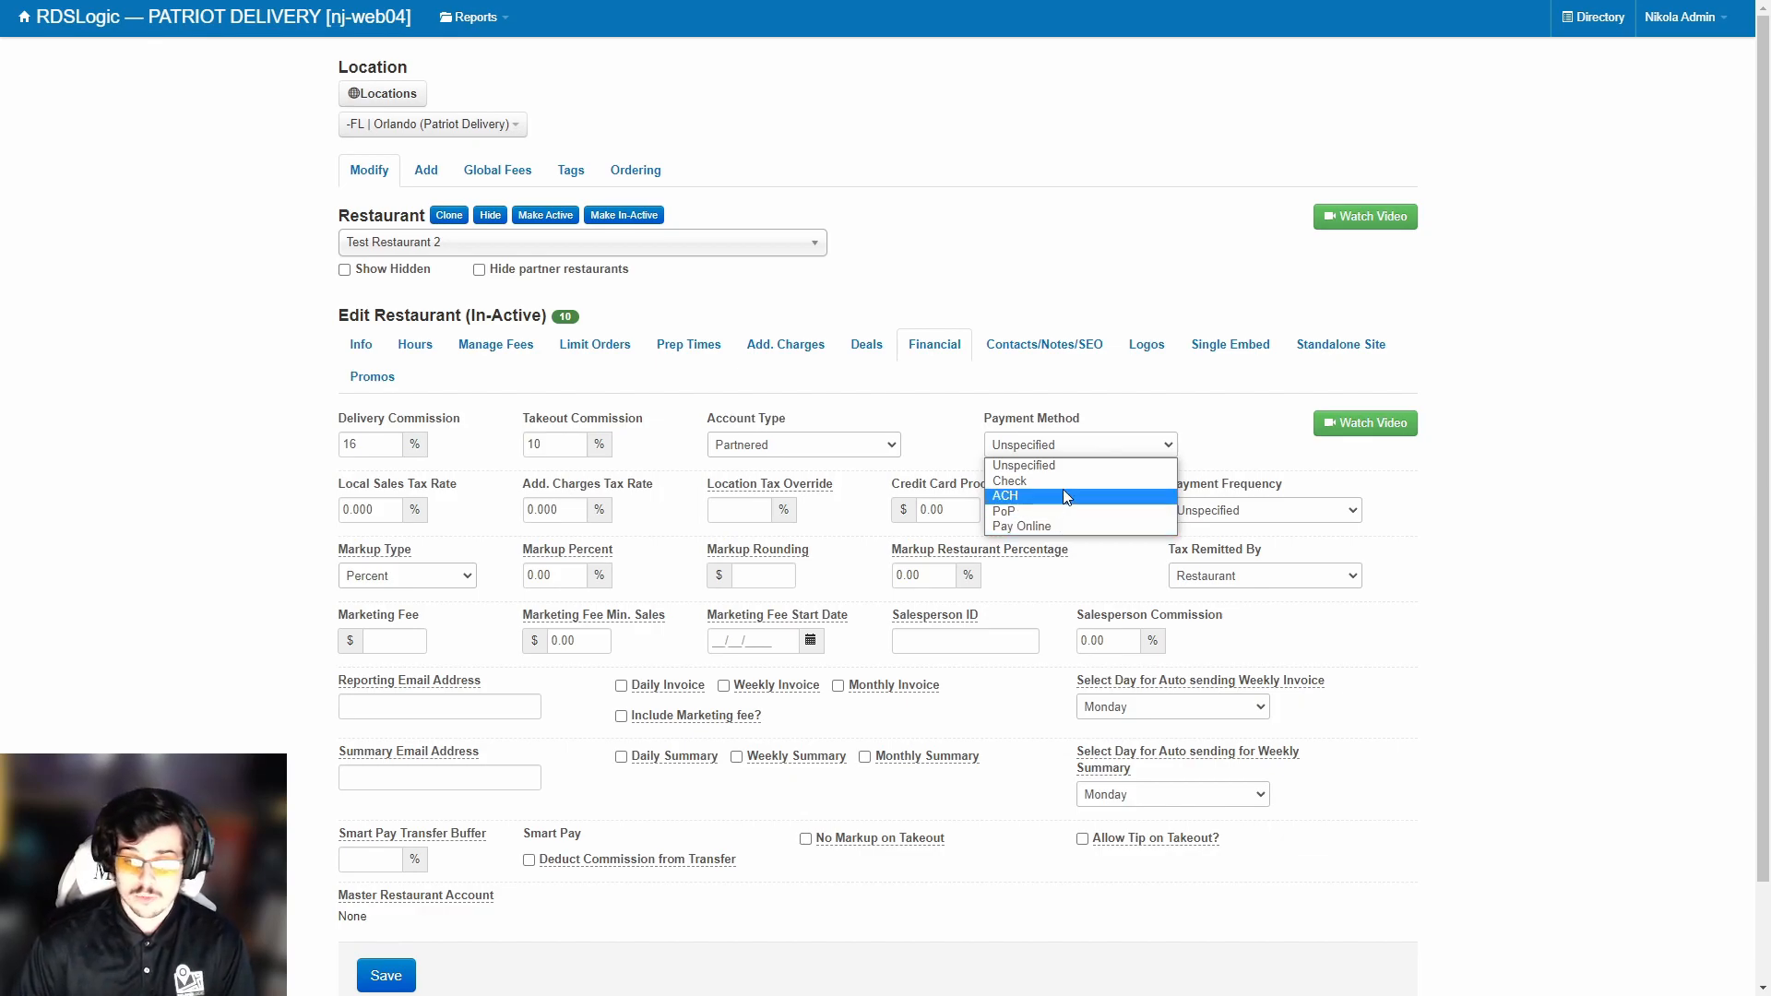
click(1064, 491)
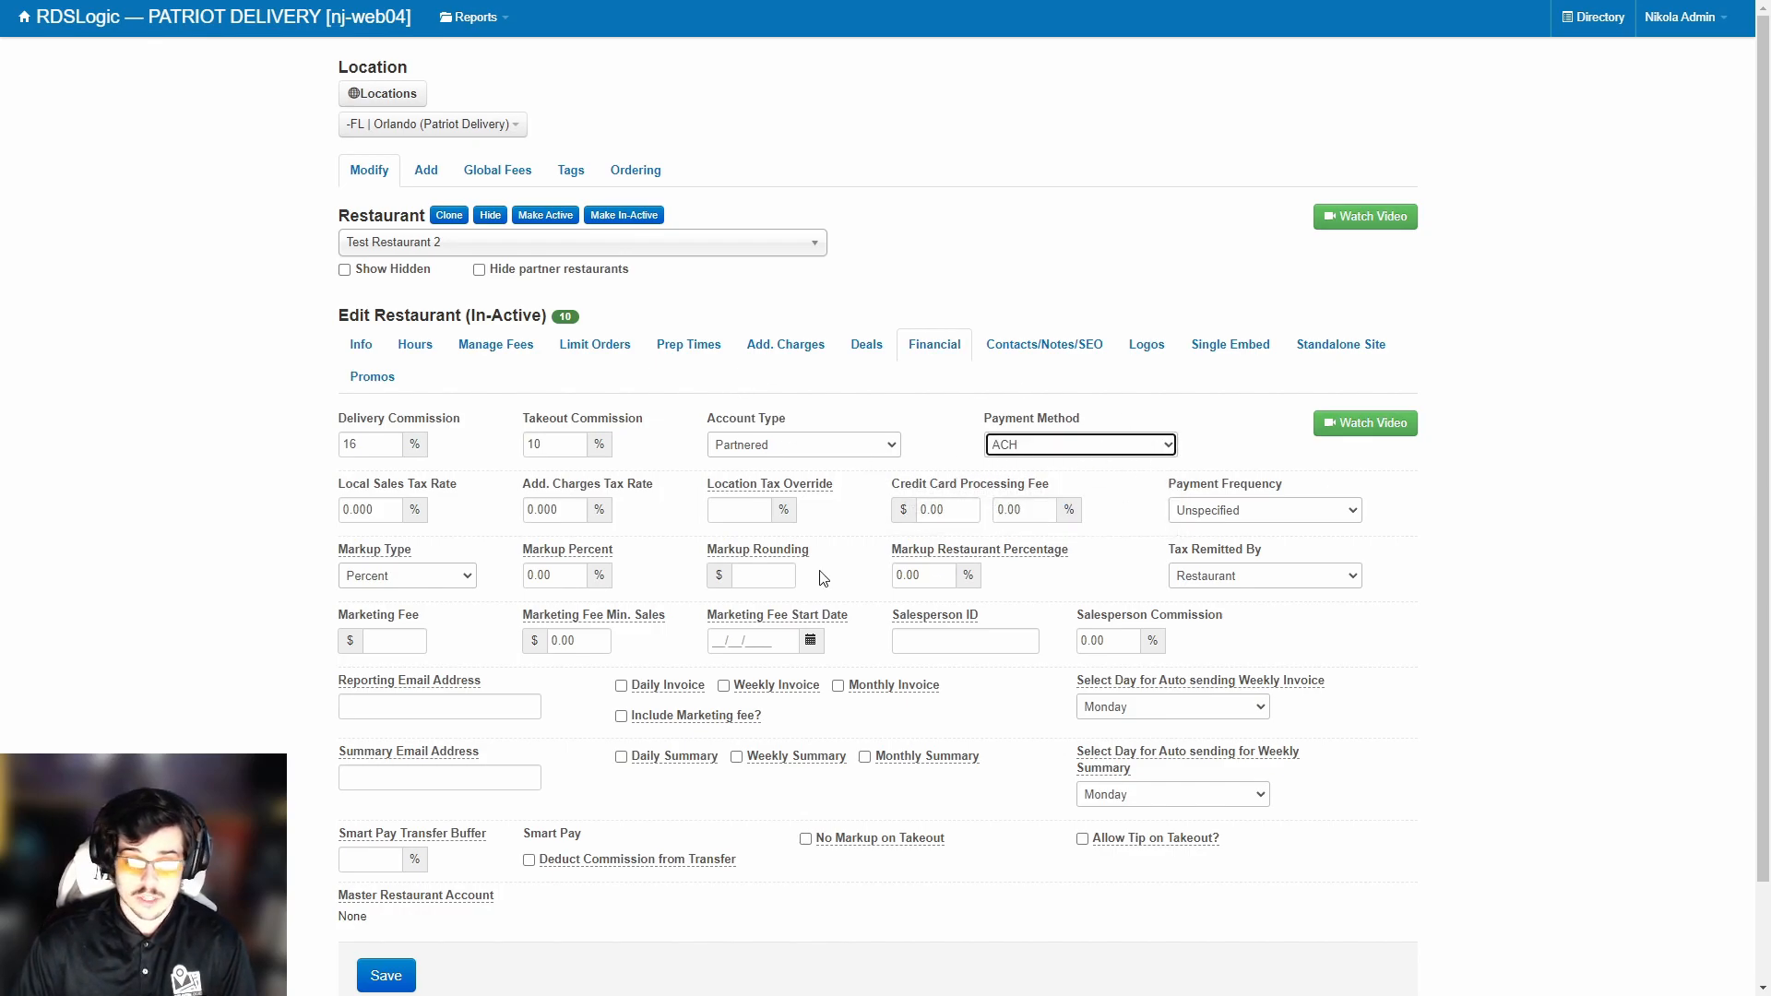
Highlight the Local Sales Tax Rate and markup settings for review.
drag(332, 491, 482, 490)
click(483, 490)
drag(345, 481, 399, 481)
click(399, 489)
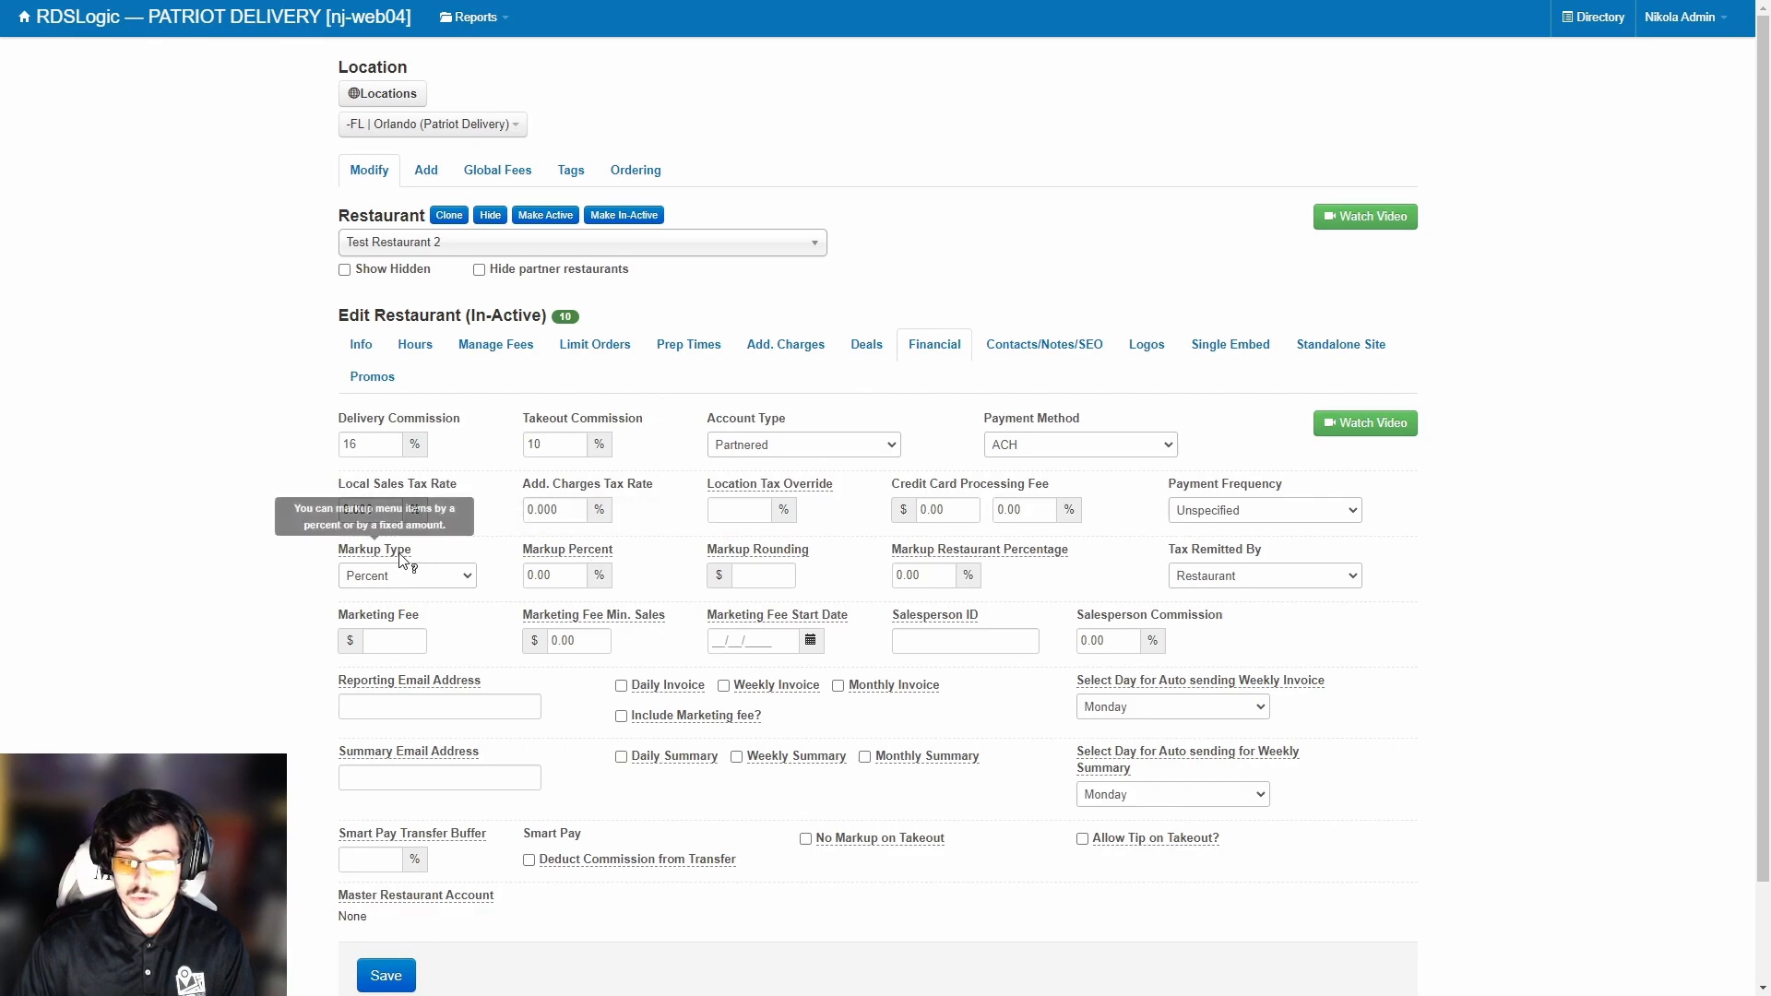
drag(336, 552, 1436, 600)
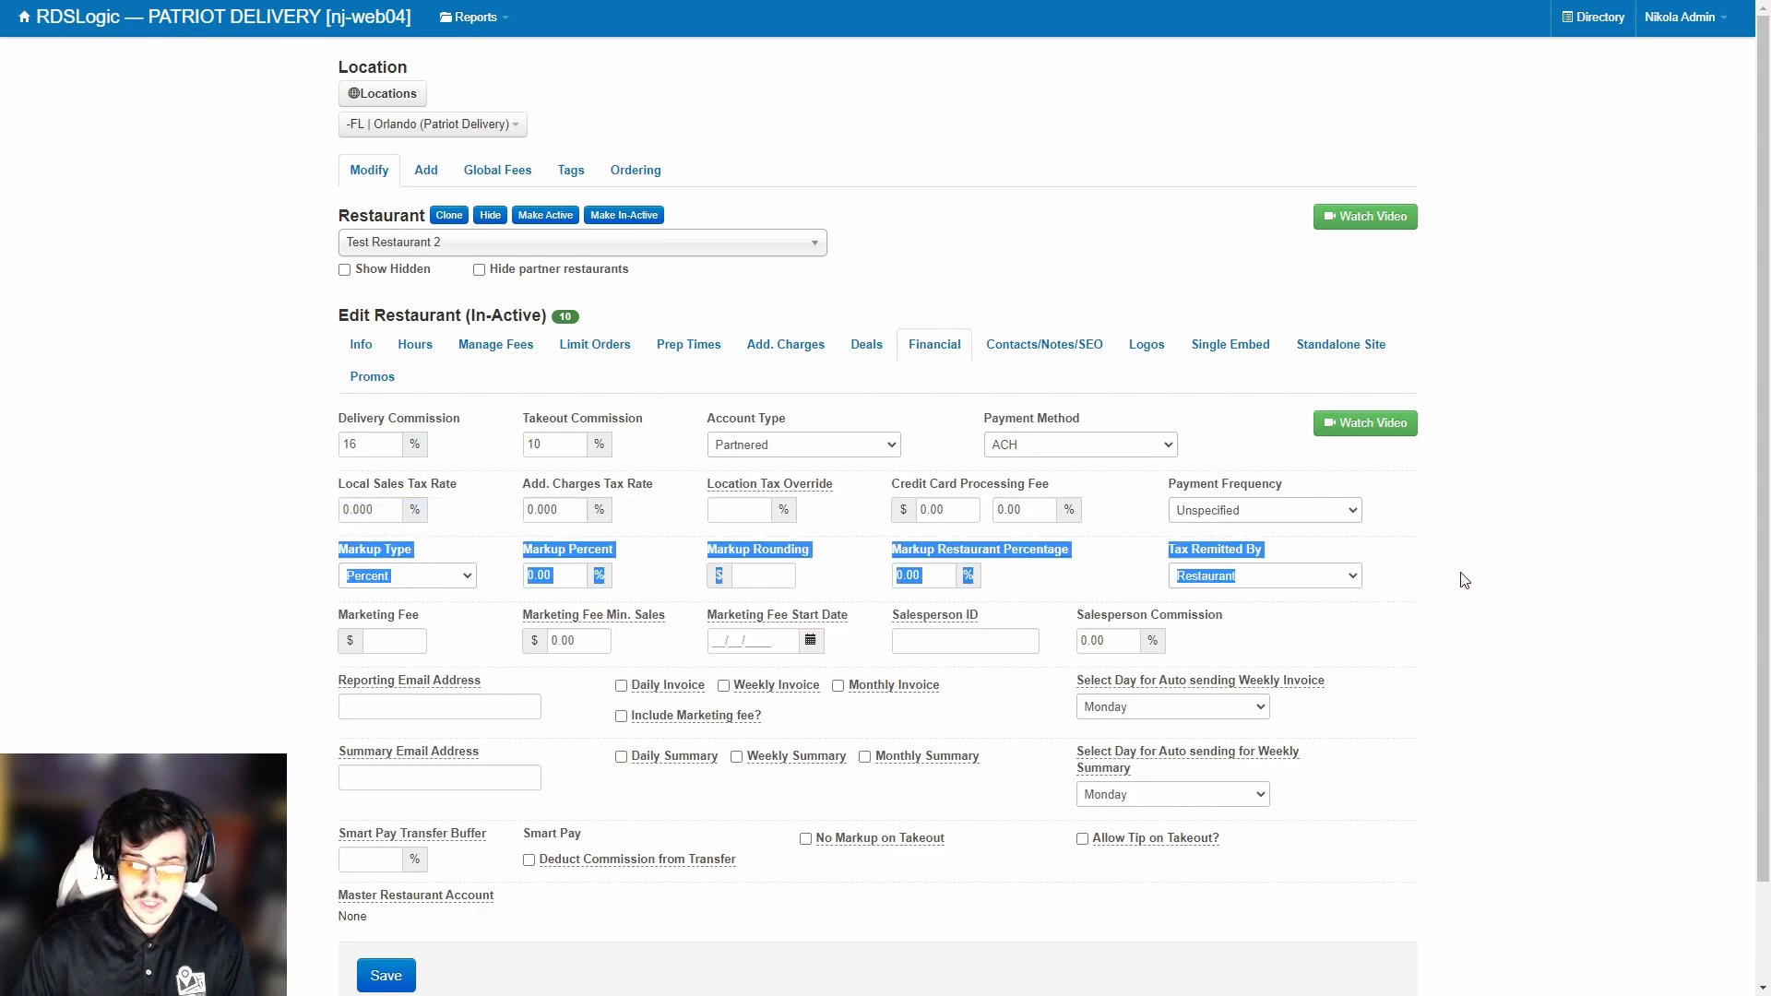
Review the financial help labels, then type and delete a reporting email address, leaving it empty.
click(929, 581)
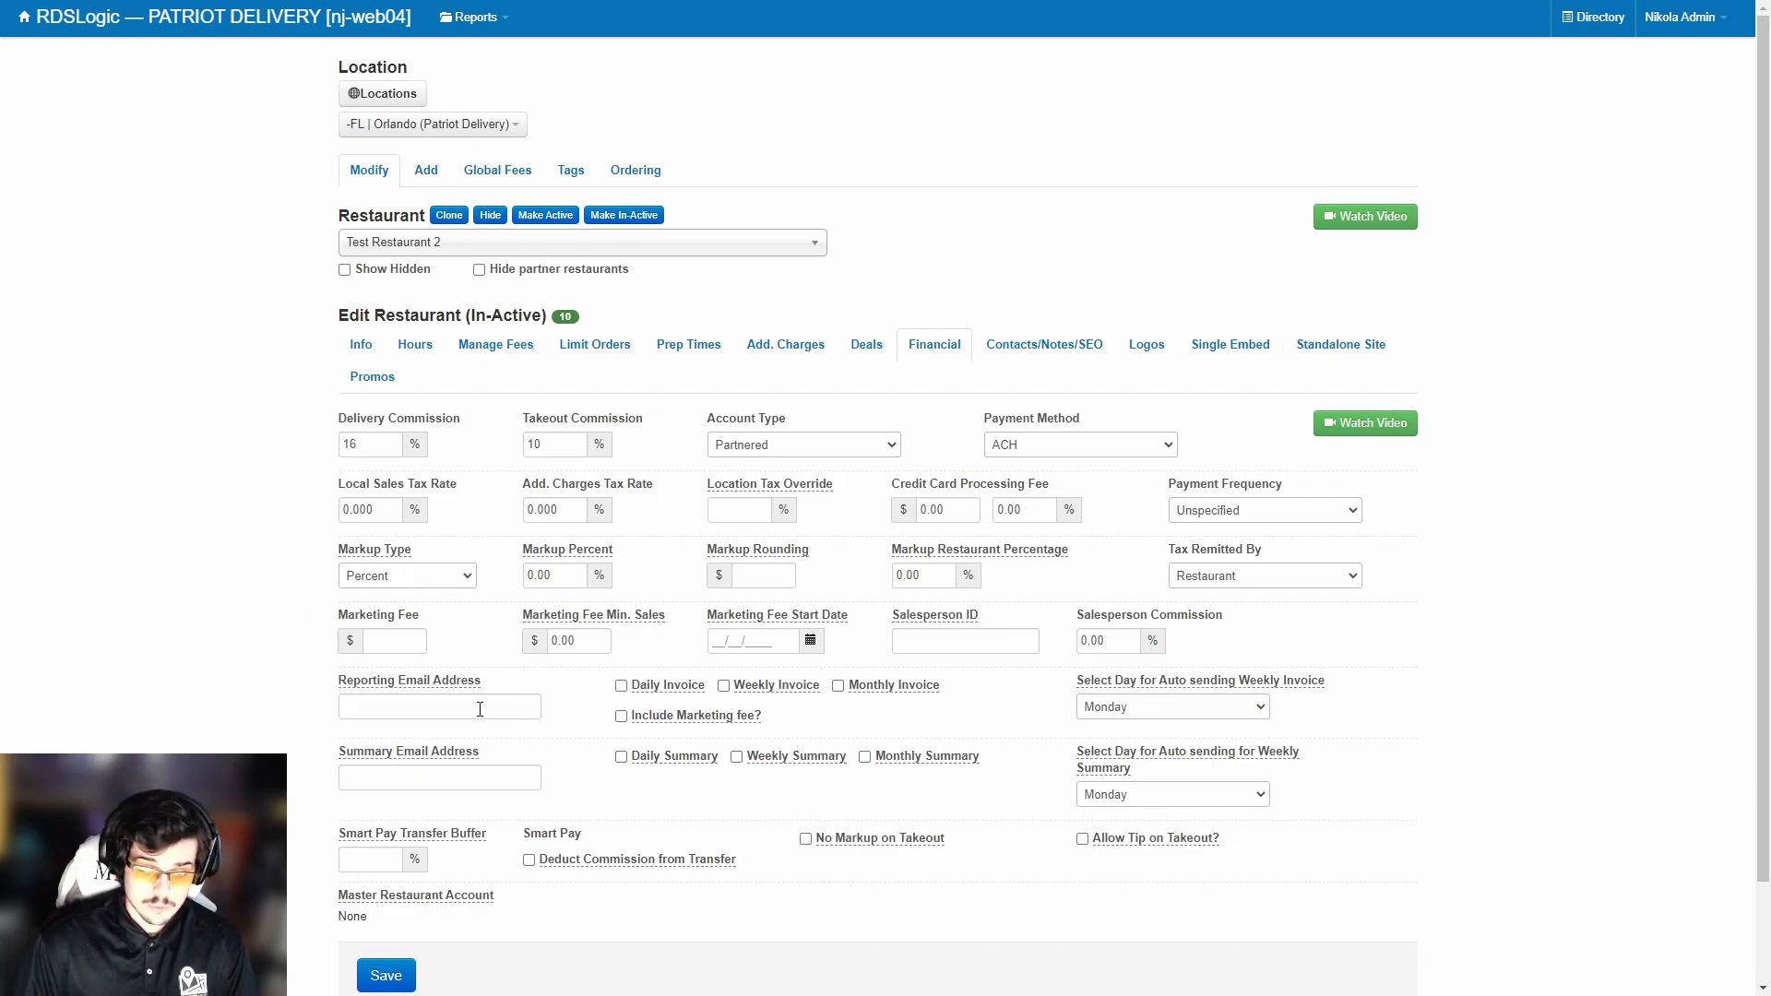
mouse_move(472, 690)
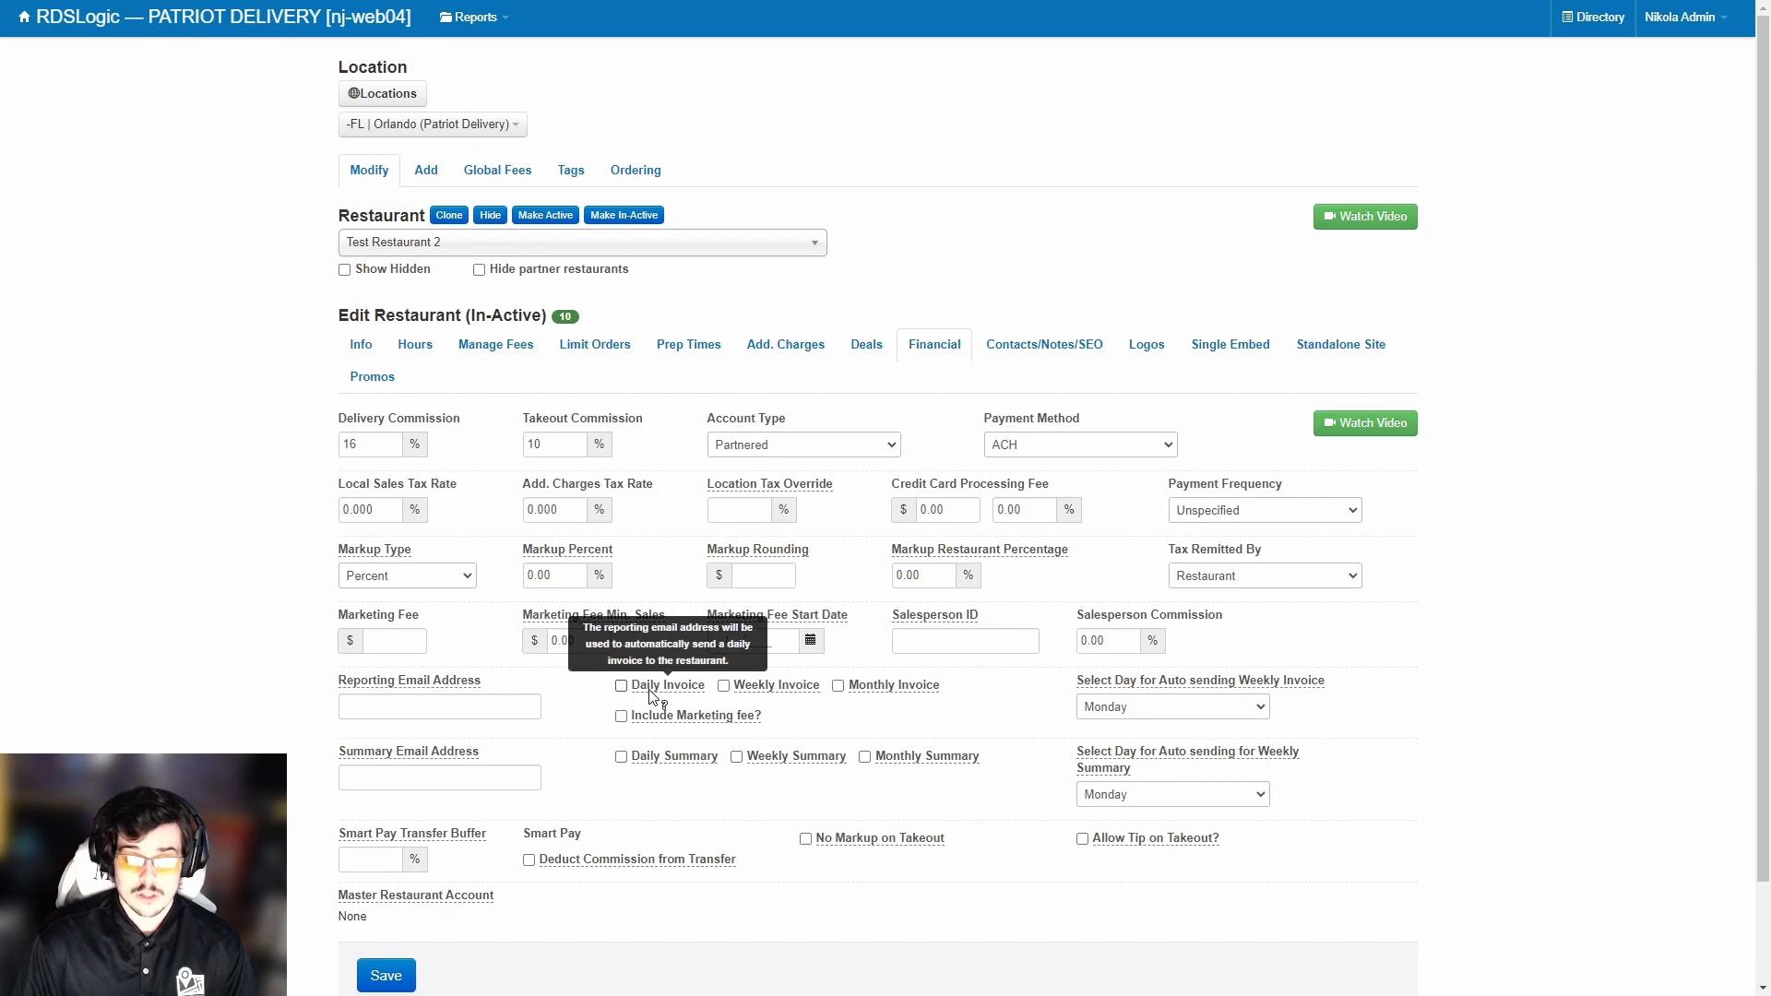
mouse_move(893, 697)
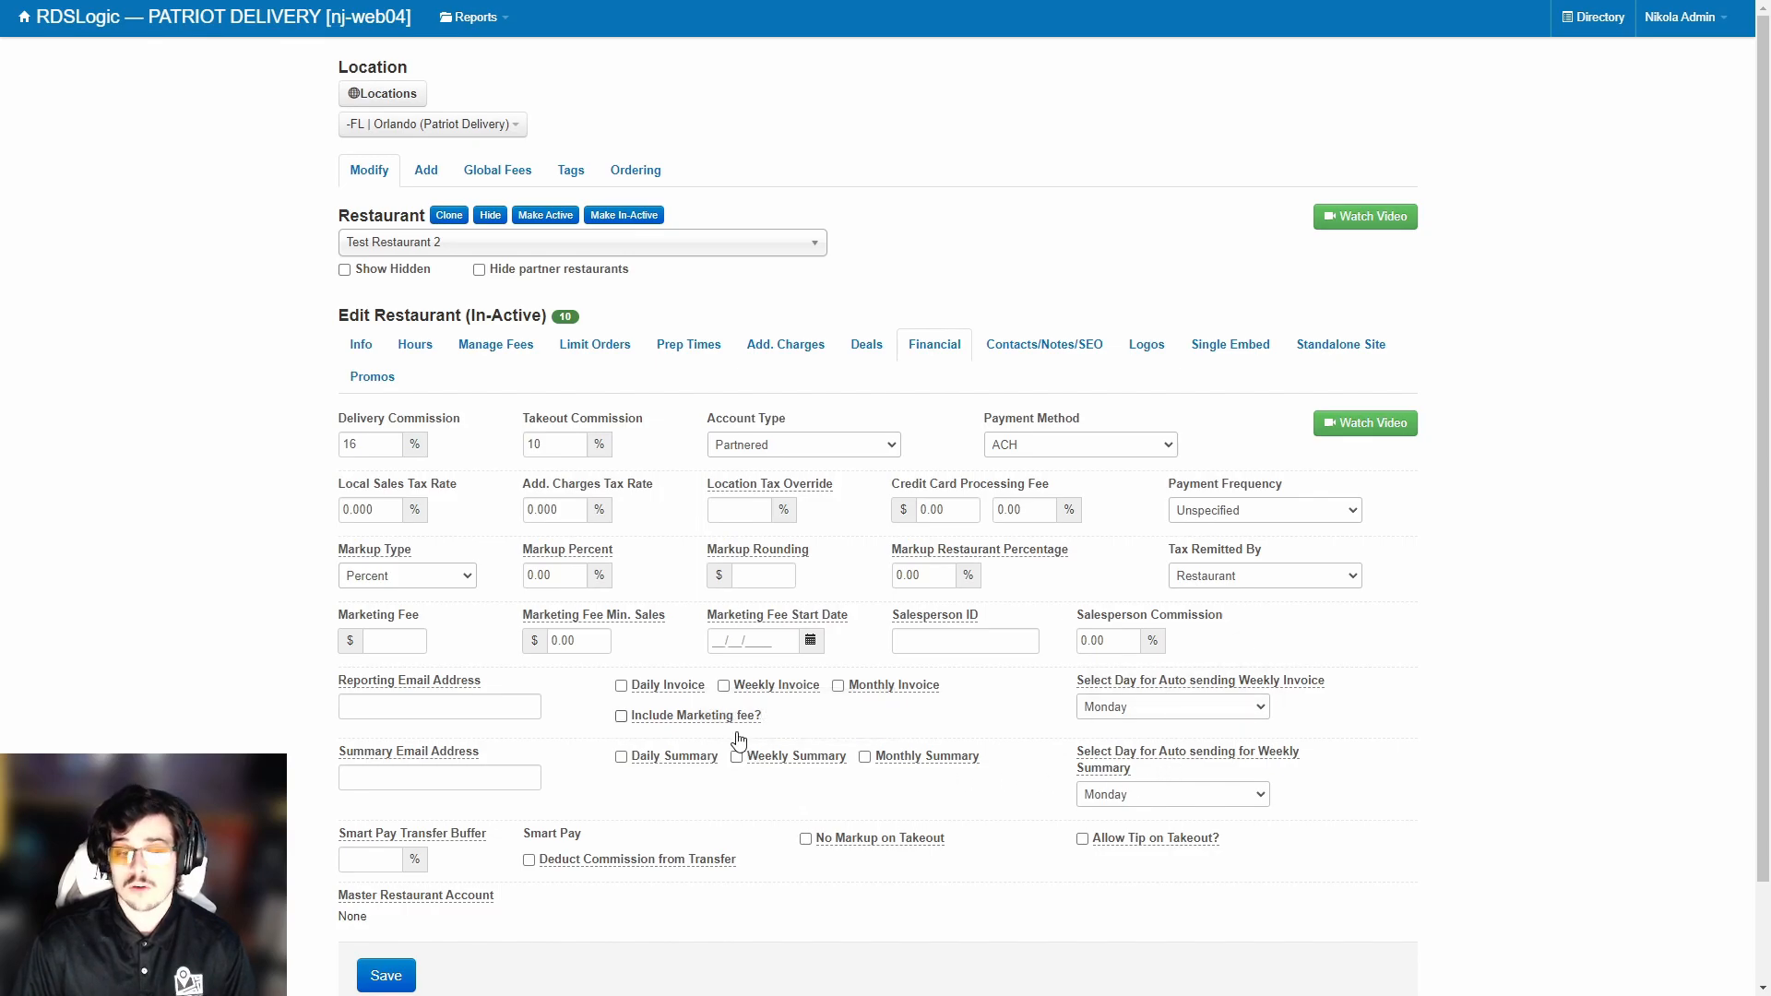
click(489, 708)
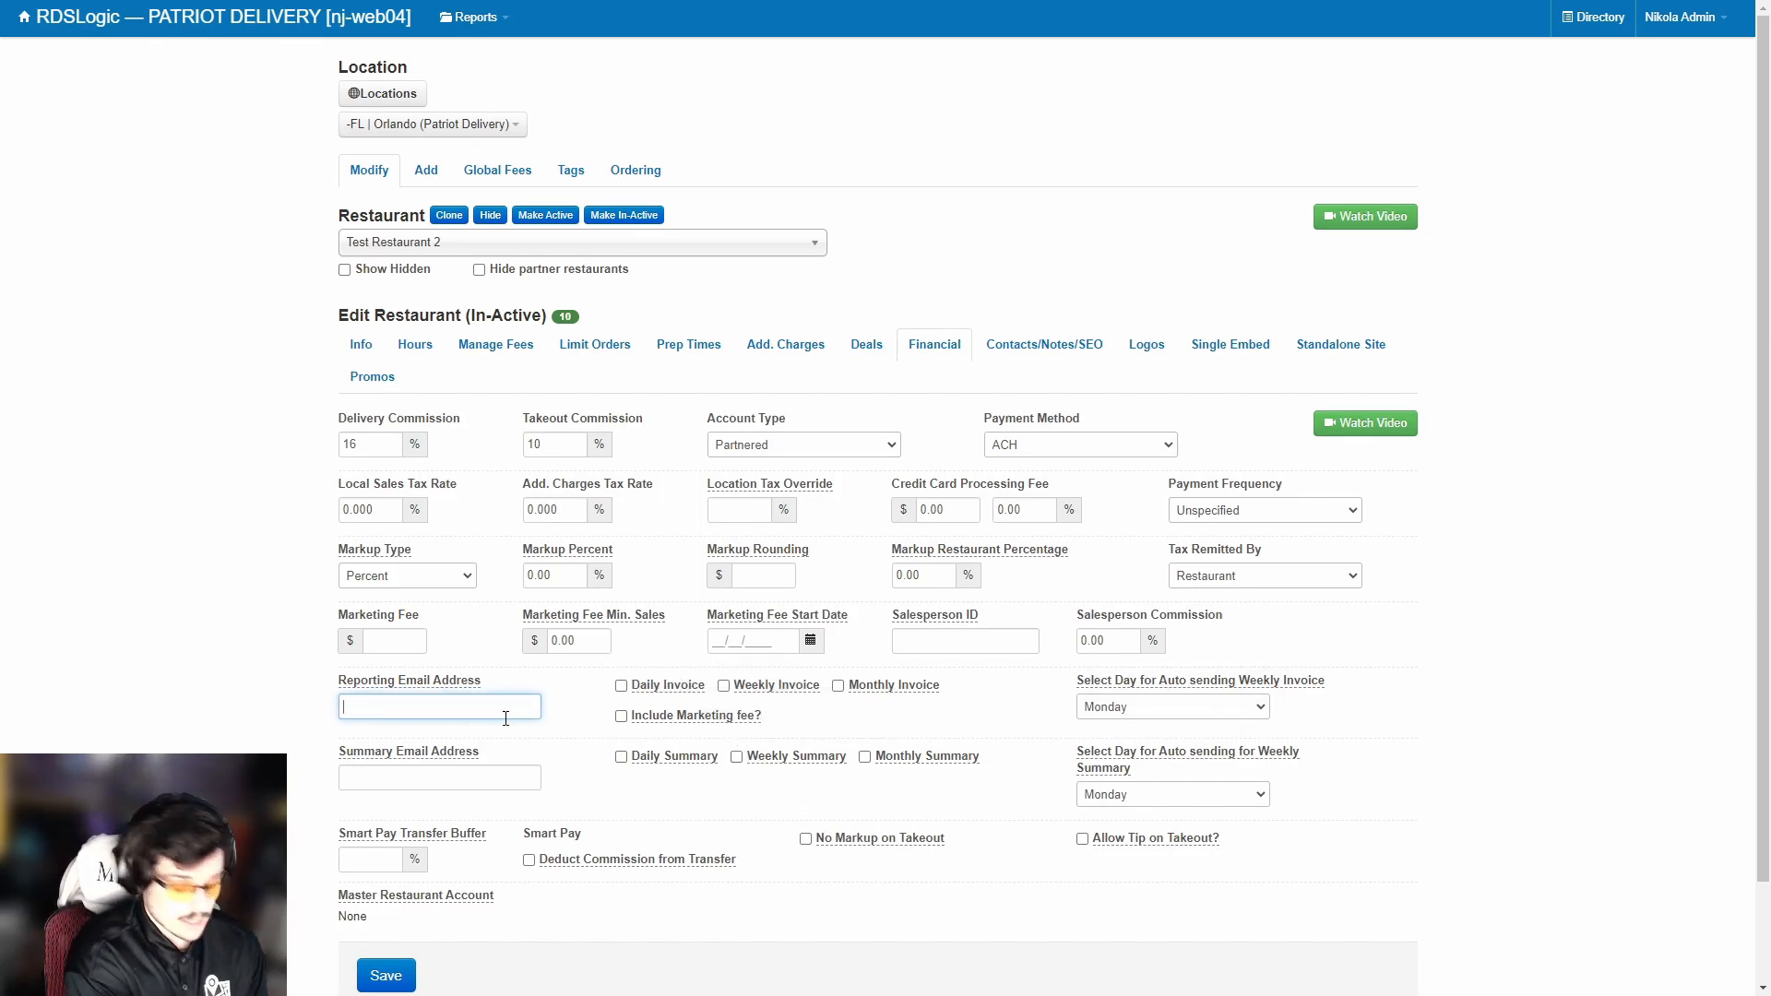
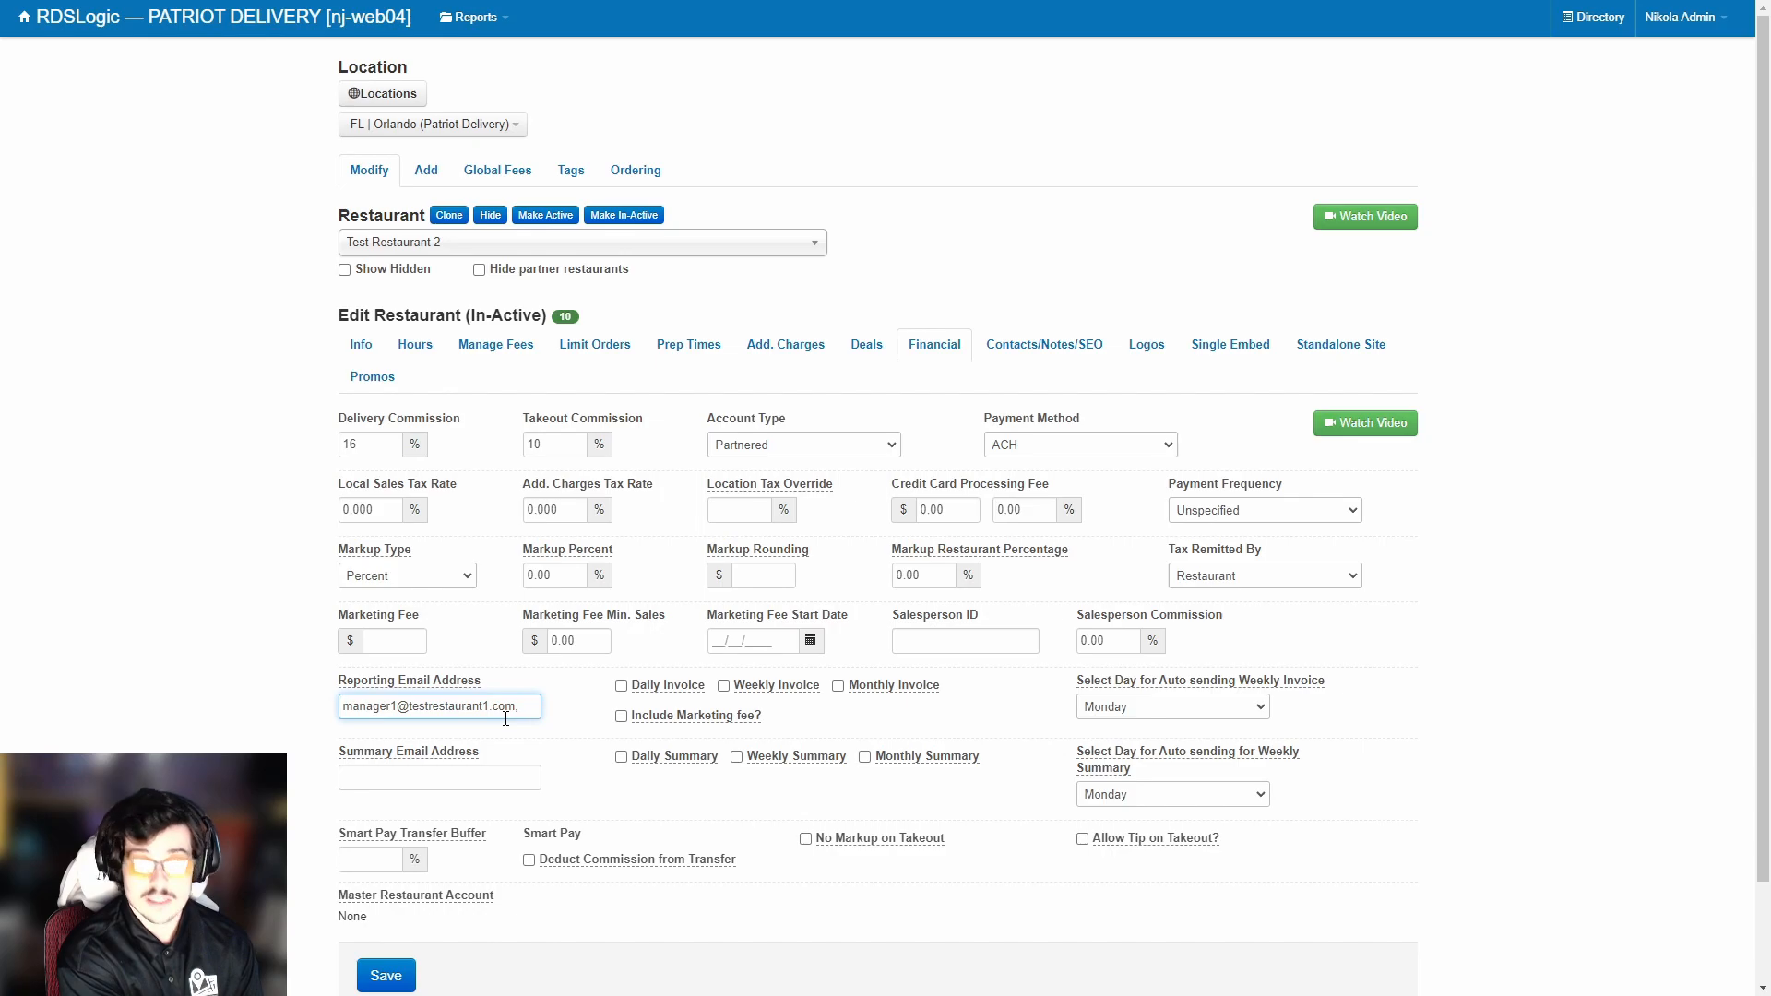
key(ctrl+a)
key(BackSpace)
scroll(505, 719, down, 2)
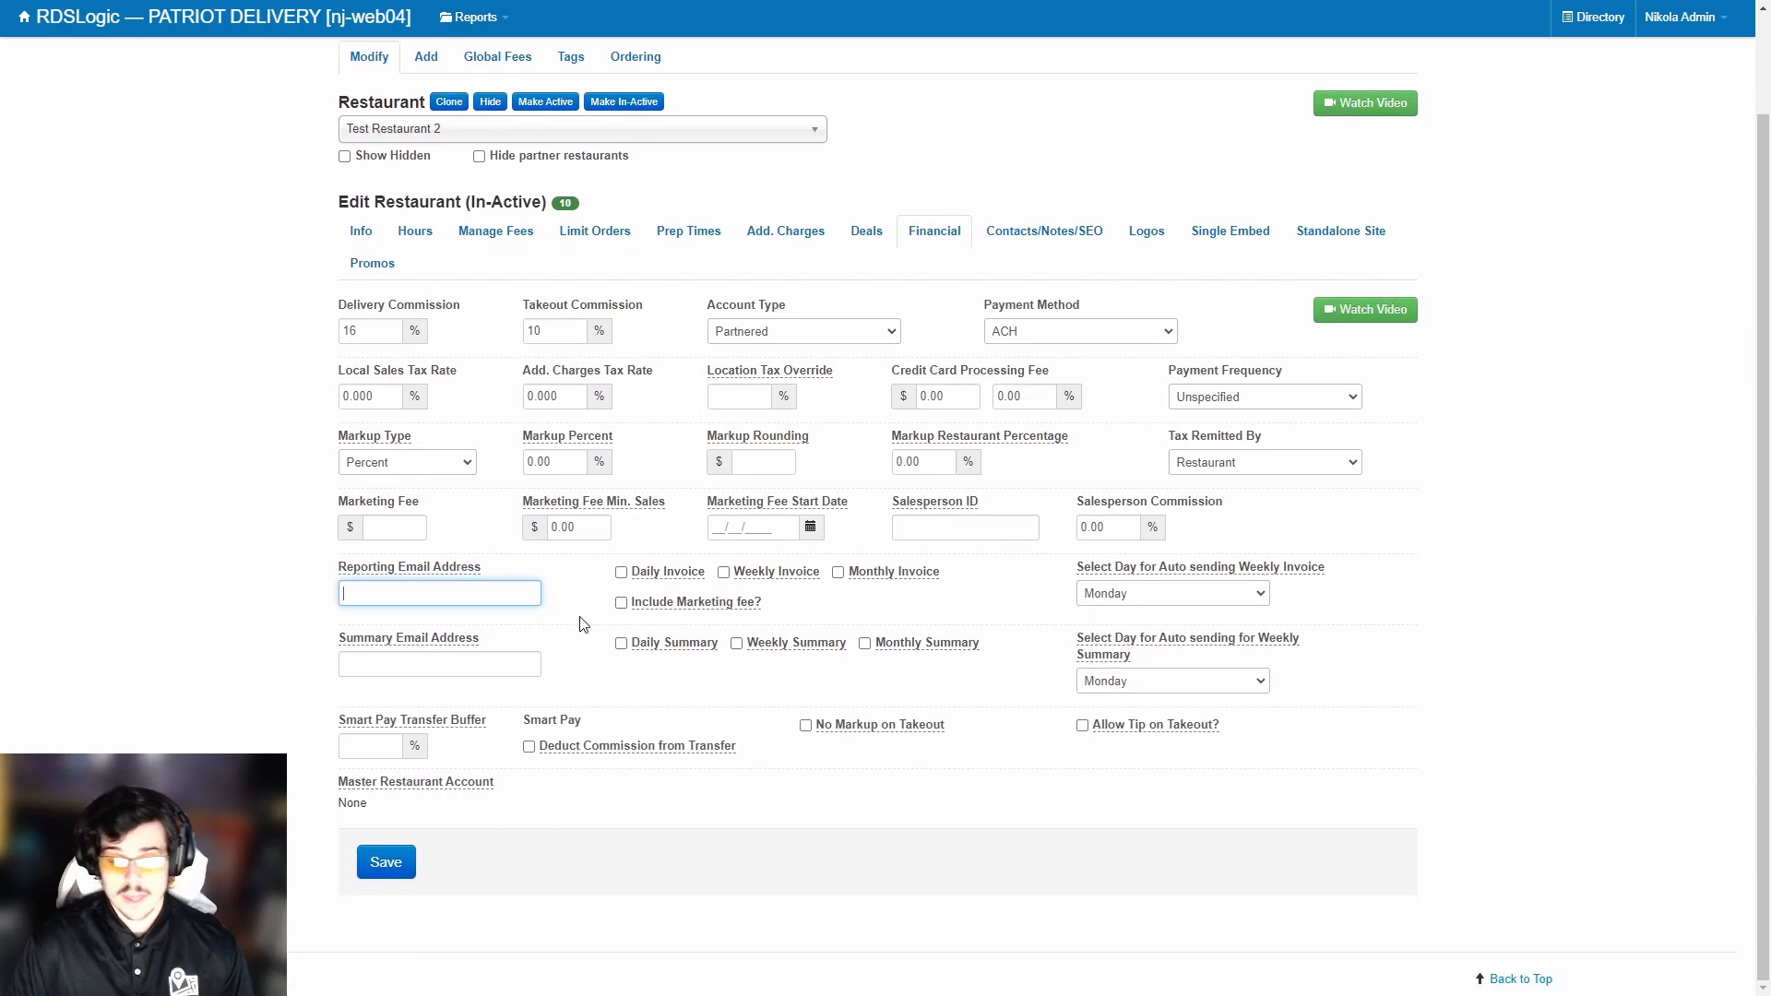
Highlight the Smart Pay settings, then move on to the Contacts/Notes/SEO page.
drag(323, 720, 813, 755)
click(813, 755)
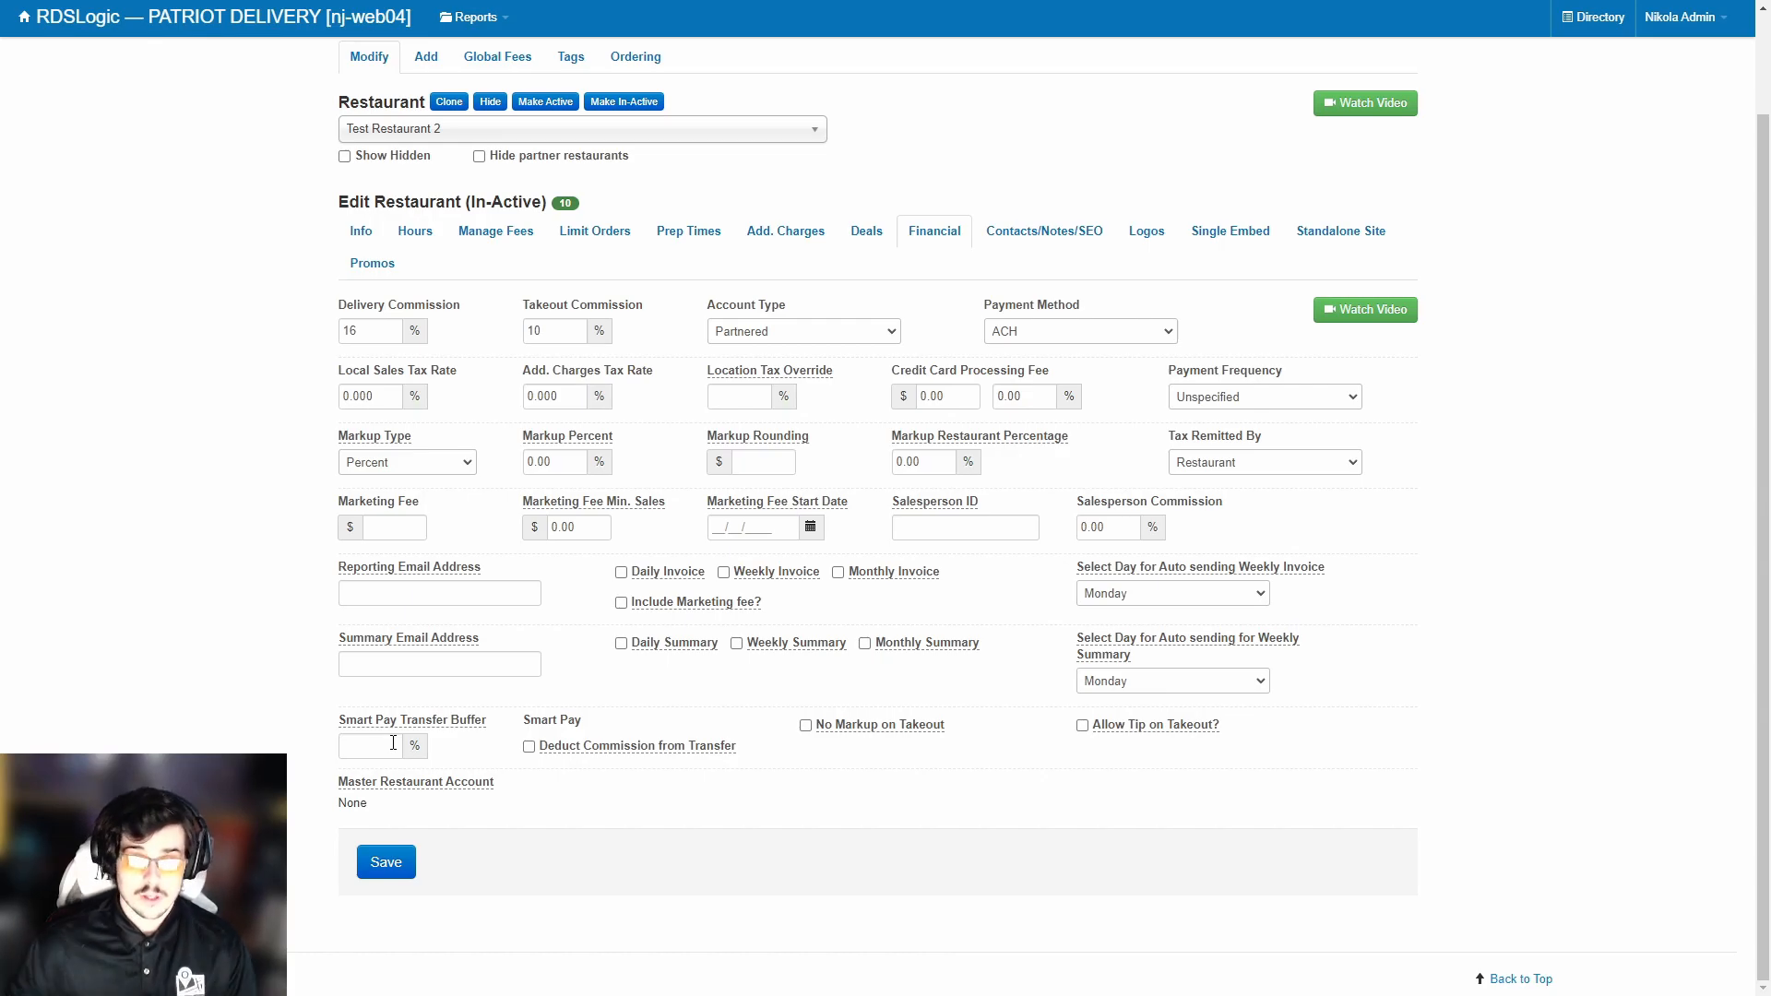
click(981, 241)
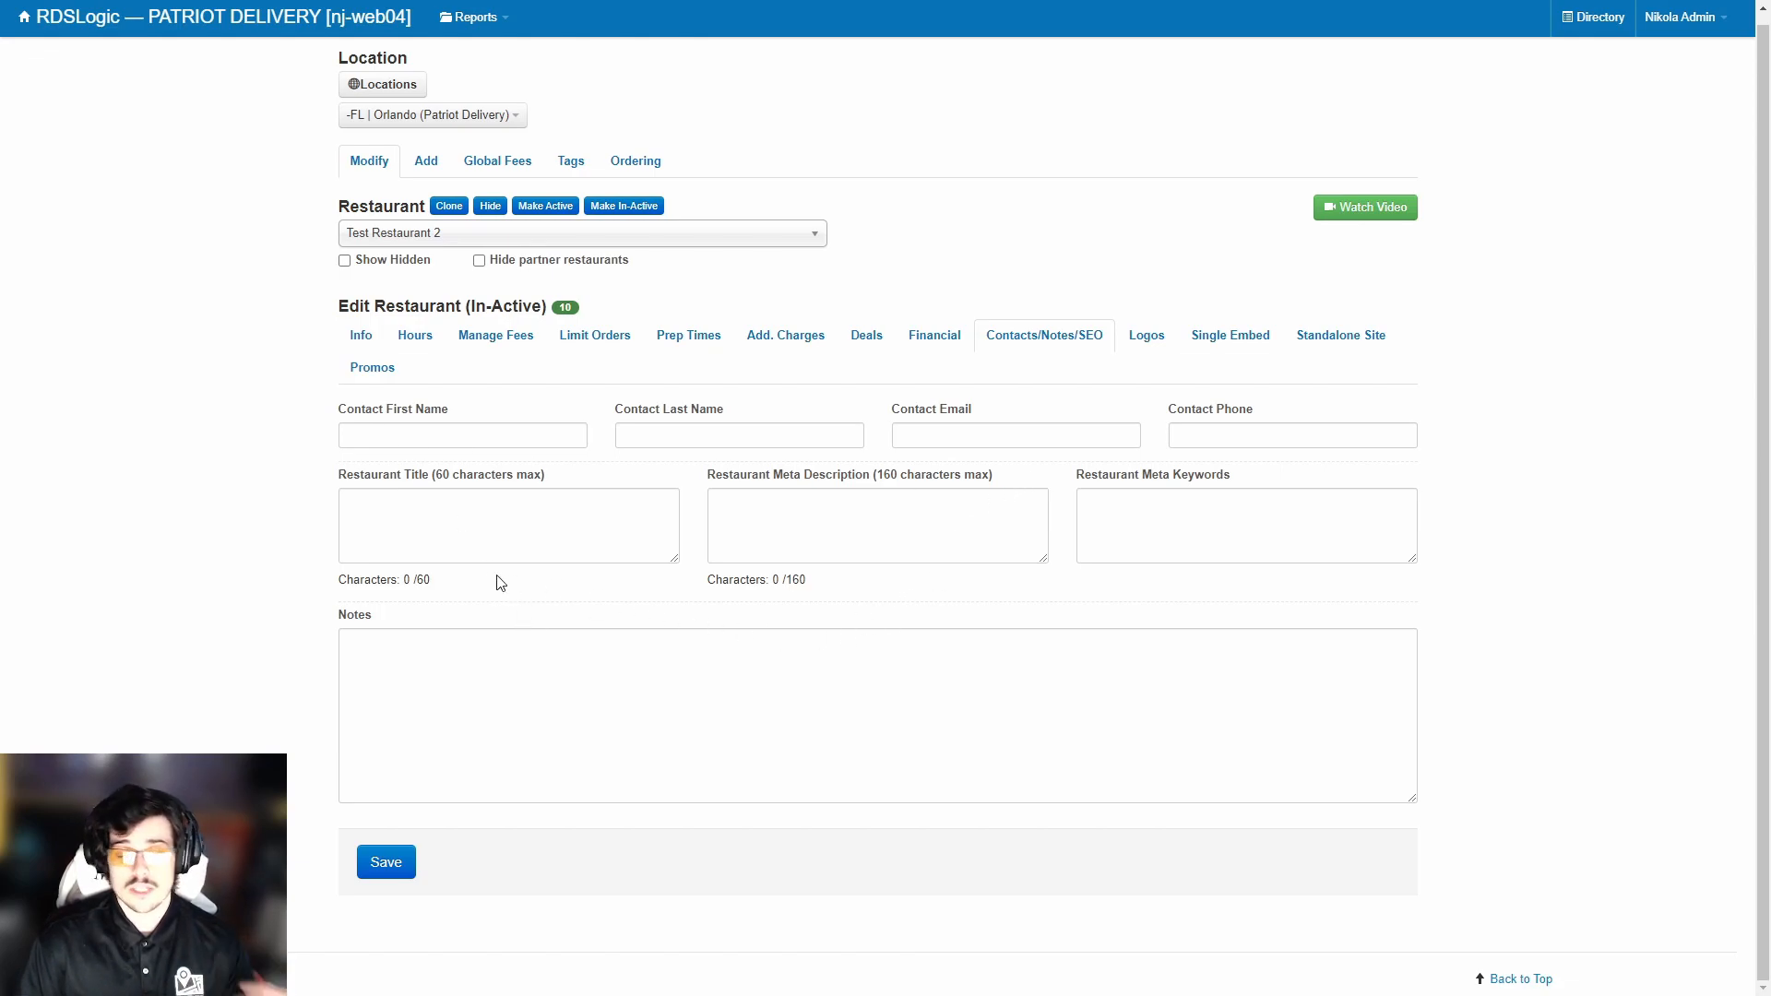
Click through the Restaurant Title, Meta Description and Meta Keywords fields without entering text.
drag(336, 490, 443, 502)
click(556, 540)
click(922, 530)
click(1208, 526)
click(595, 524)
click(858, 515)
click(1191, 515)
Revisit the title and meta fields, highlight the Restaurant Title label, then go to the Logos page.
click(633, 526)
click(876, 526)
click(1119, 526)
click(881, 592)
drag(340, 480, 454, 483)
click(454, 482)
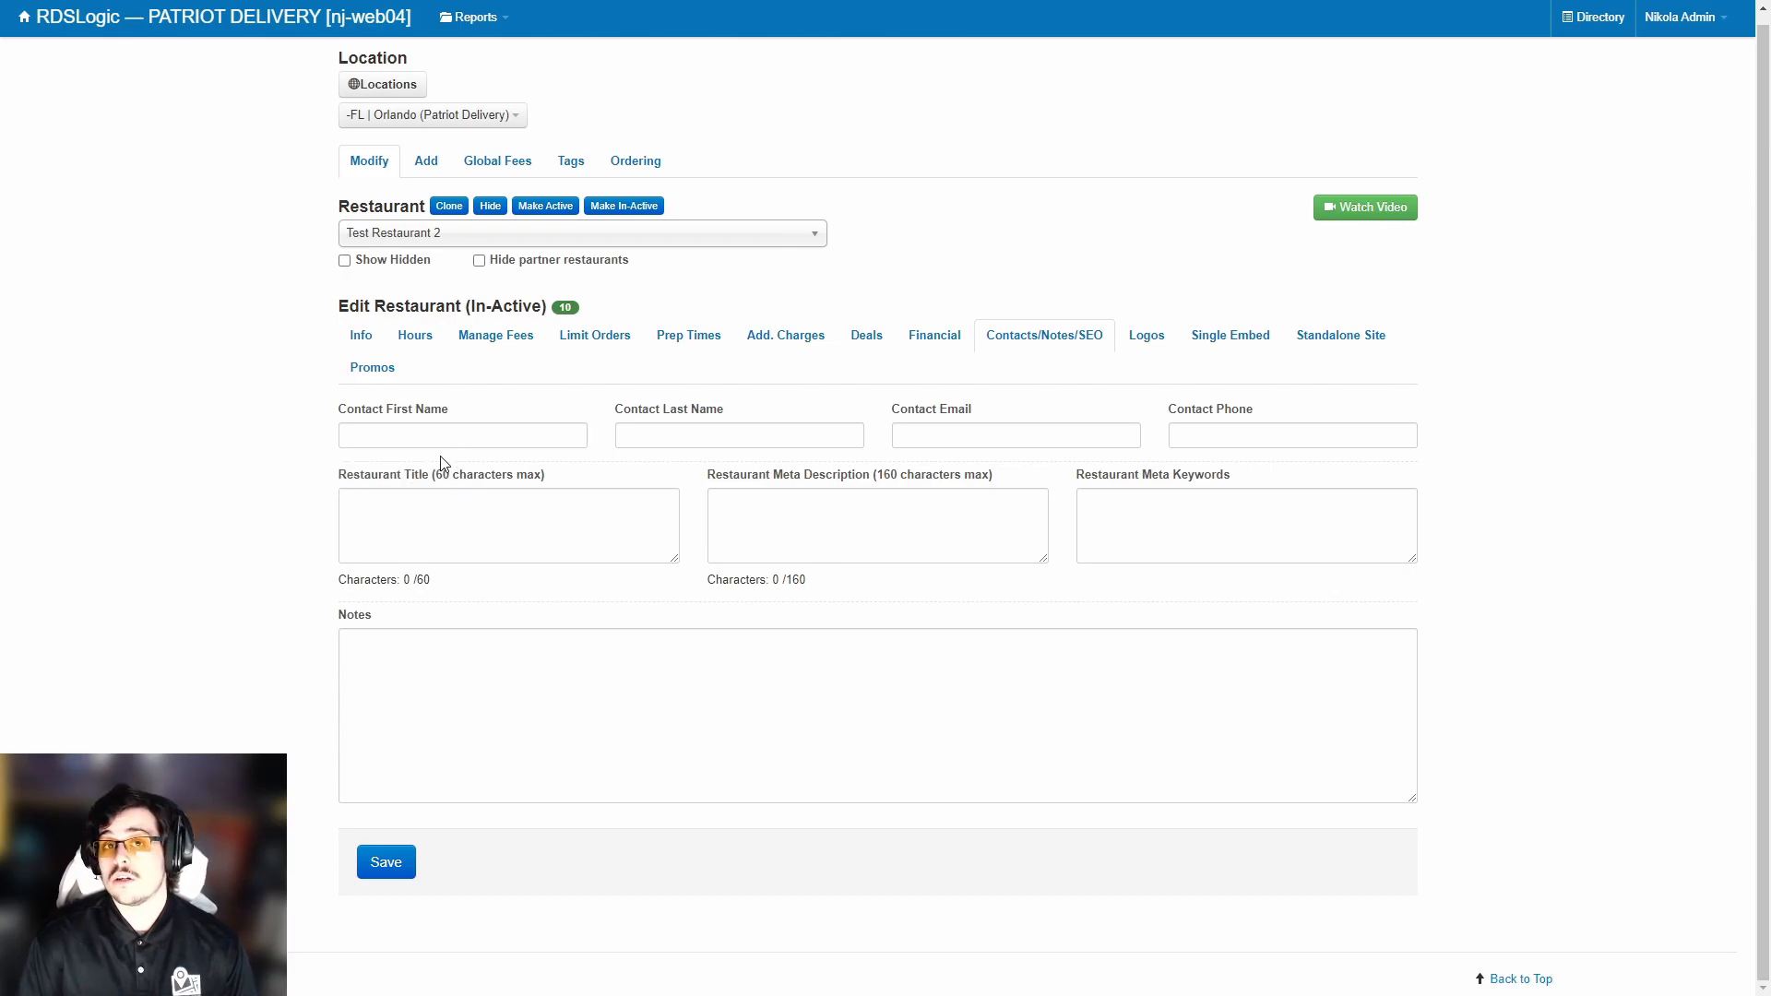
click(1144, 336)
scroll(716, 513, down, 1)
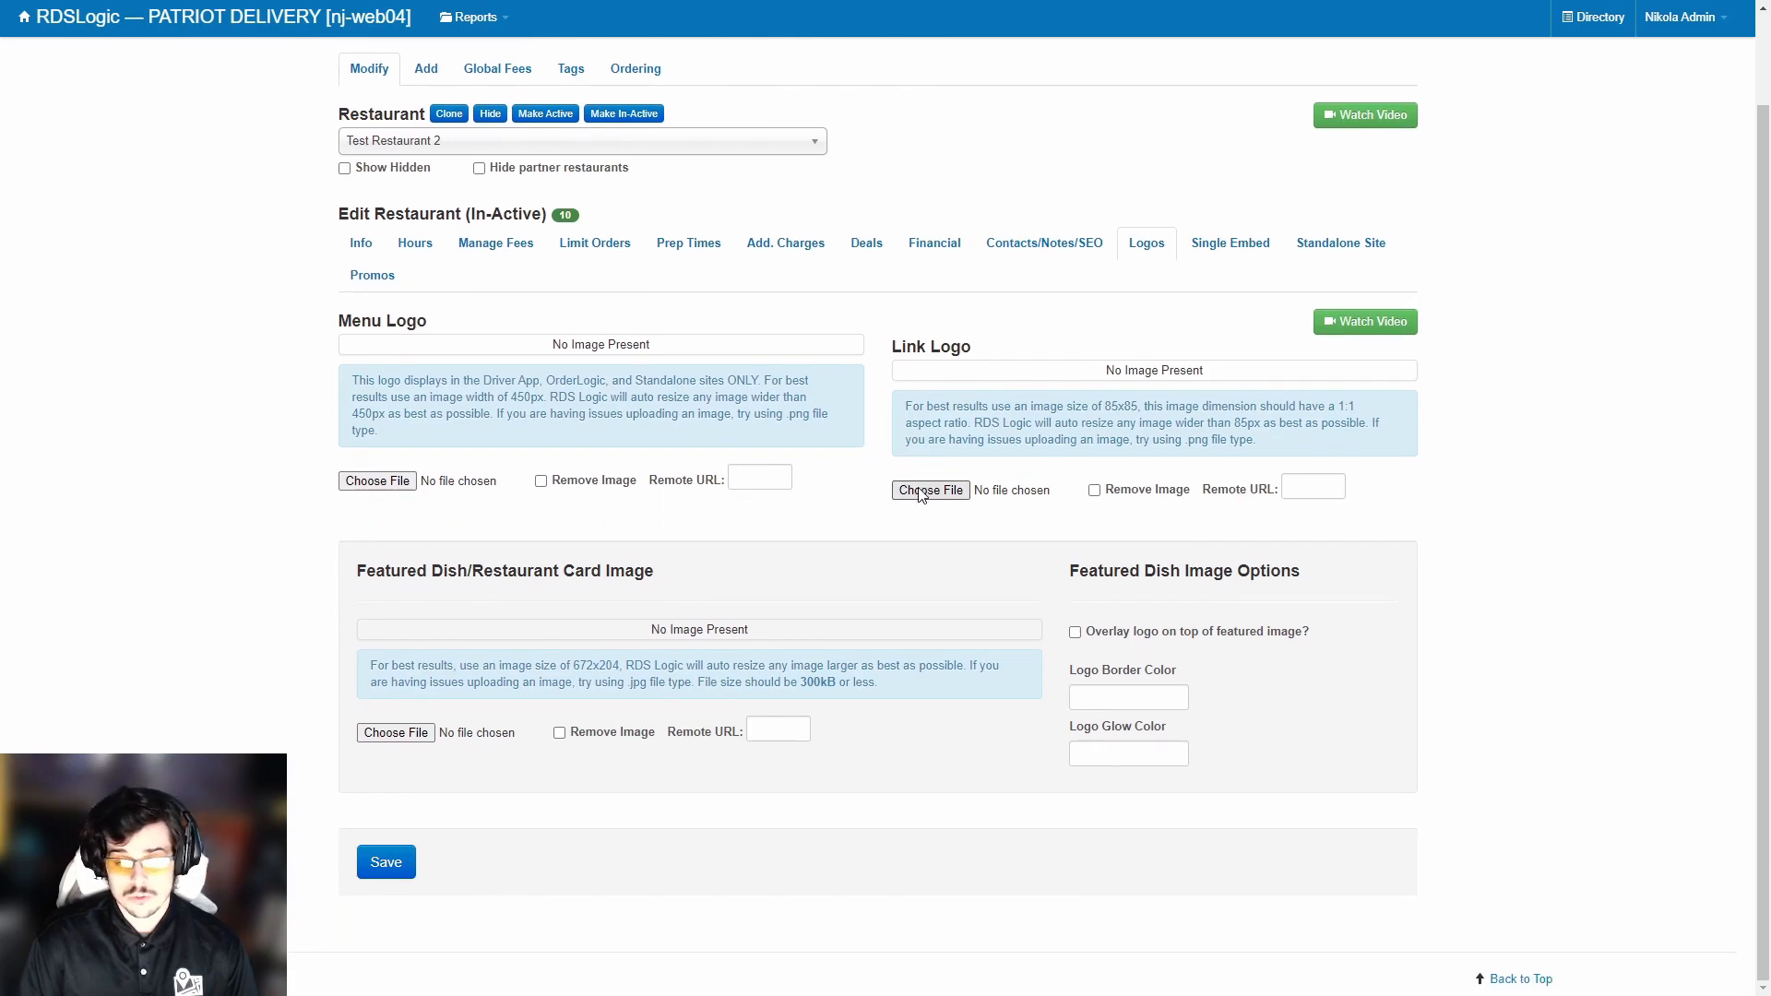
Focus the Menu Logo Remote URL field and highlight the Menu Logo help paragraph.
click(762, 478)
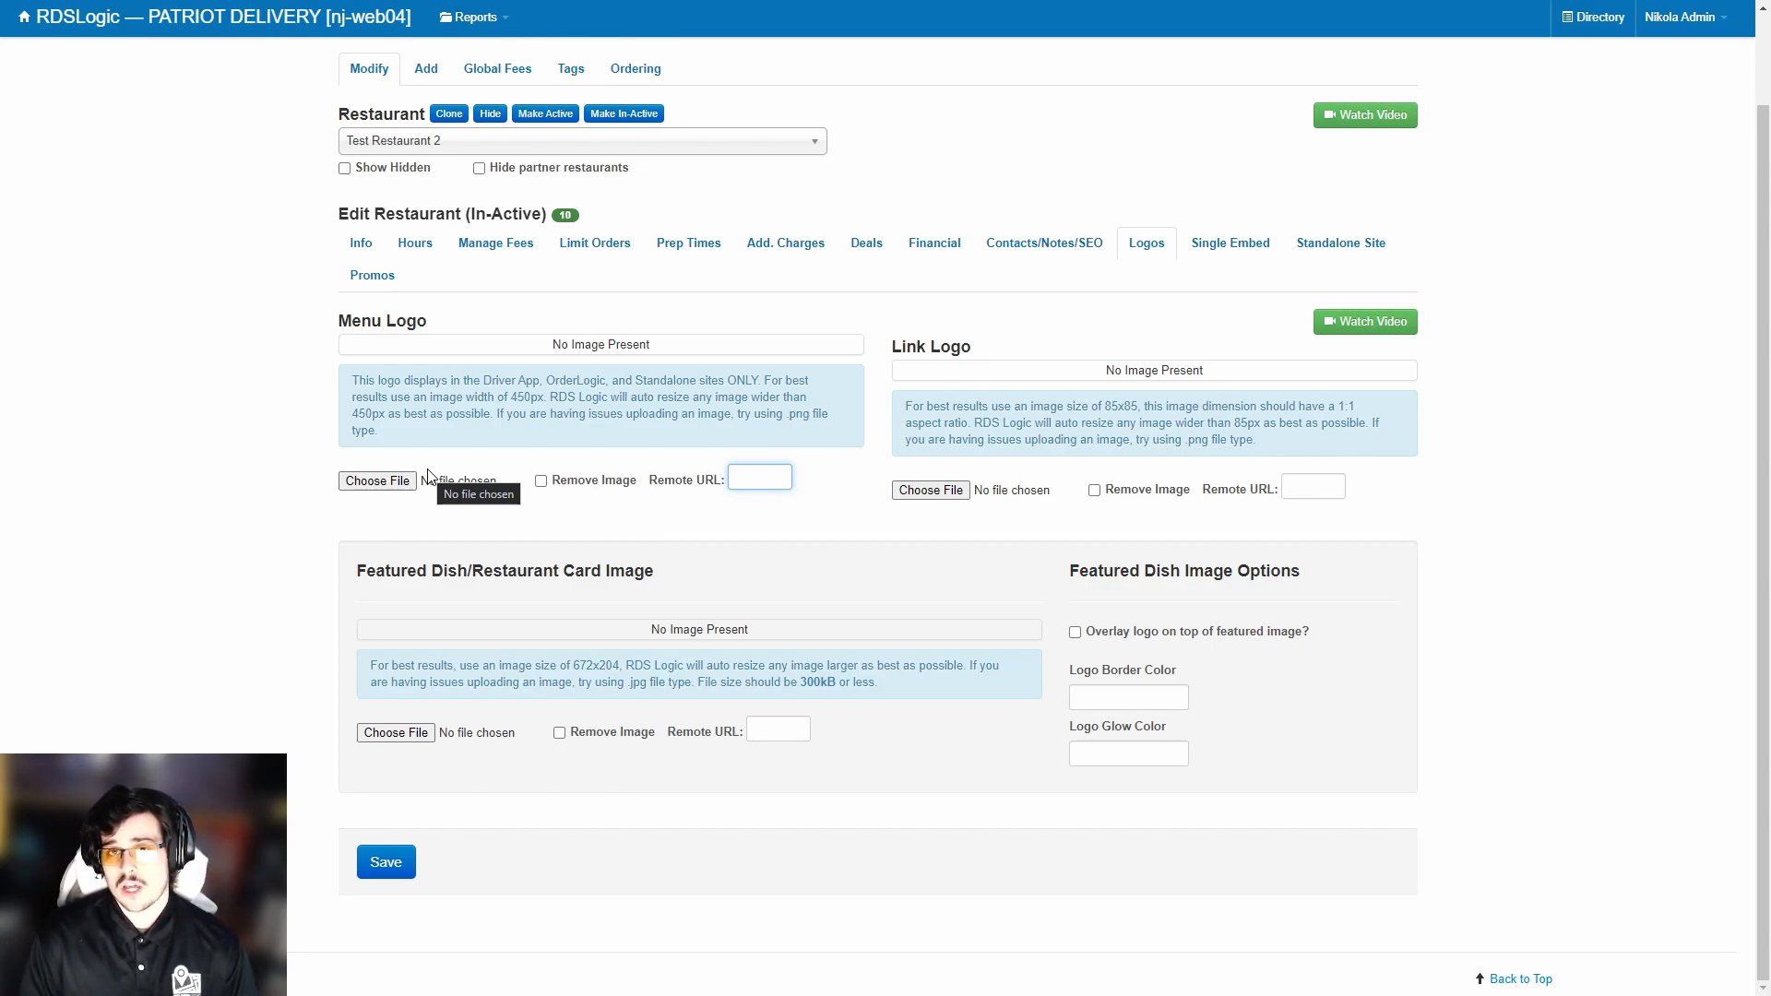
double_click(375, 380)
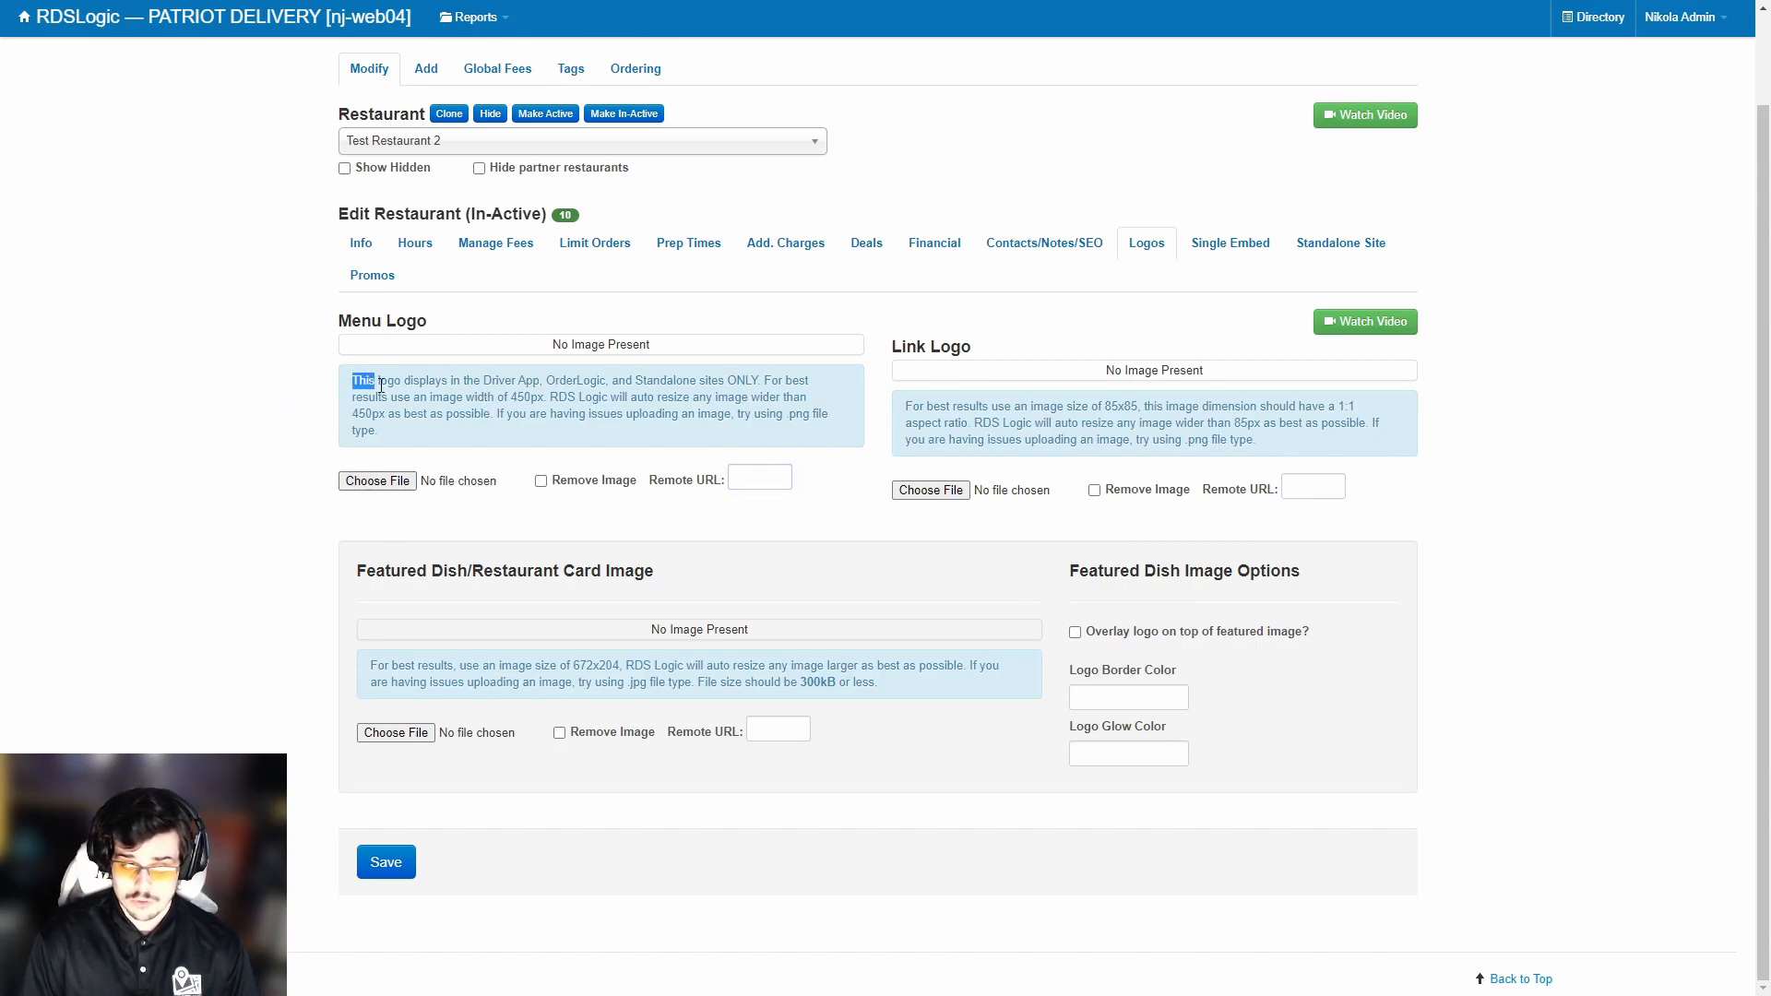
drag(374, 380, 441, 437)
click(459, 427)
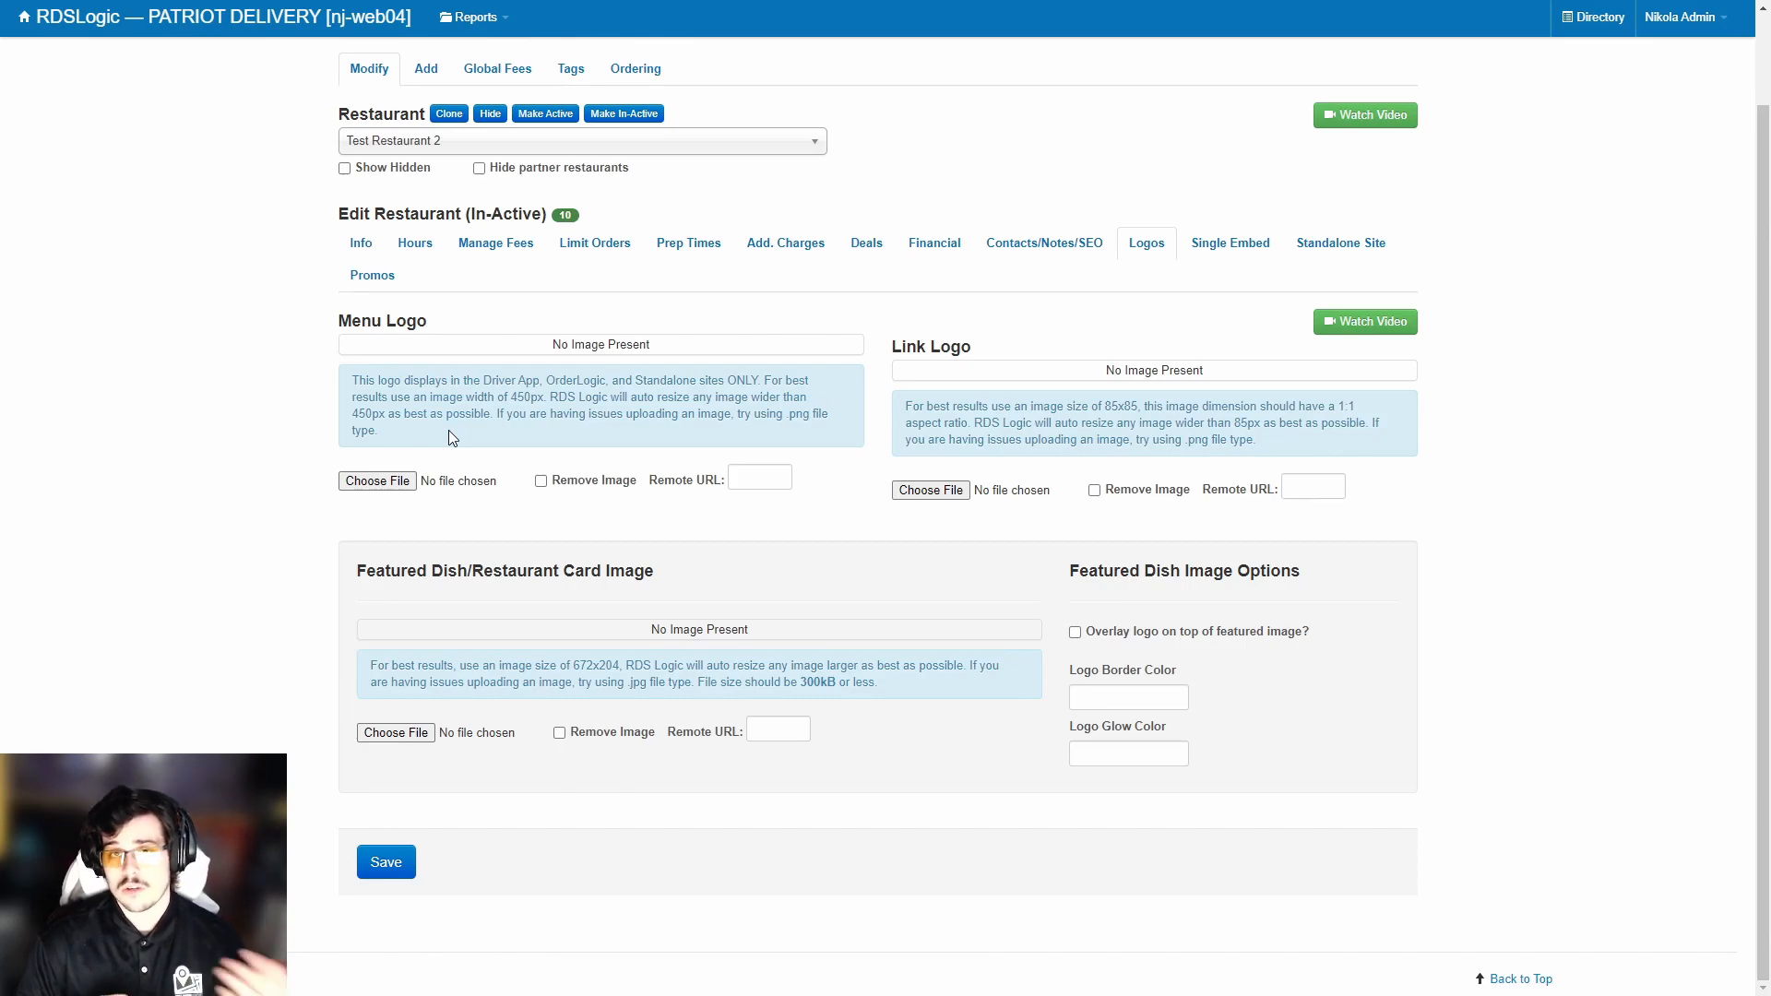
View the Single Embed options, then scroll through the standalone site Branding settings.
click(1246, 239)
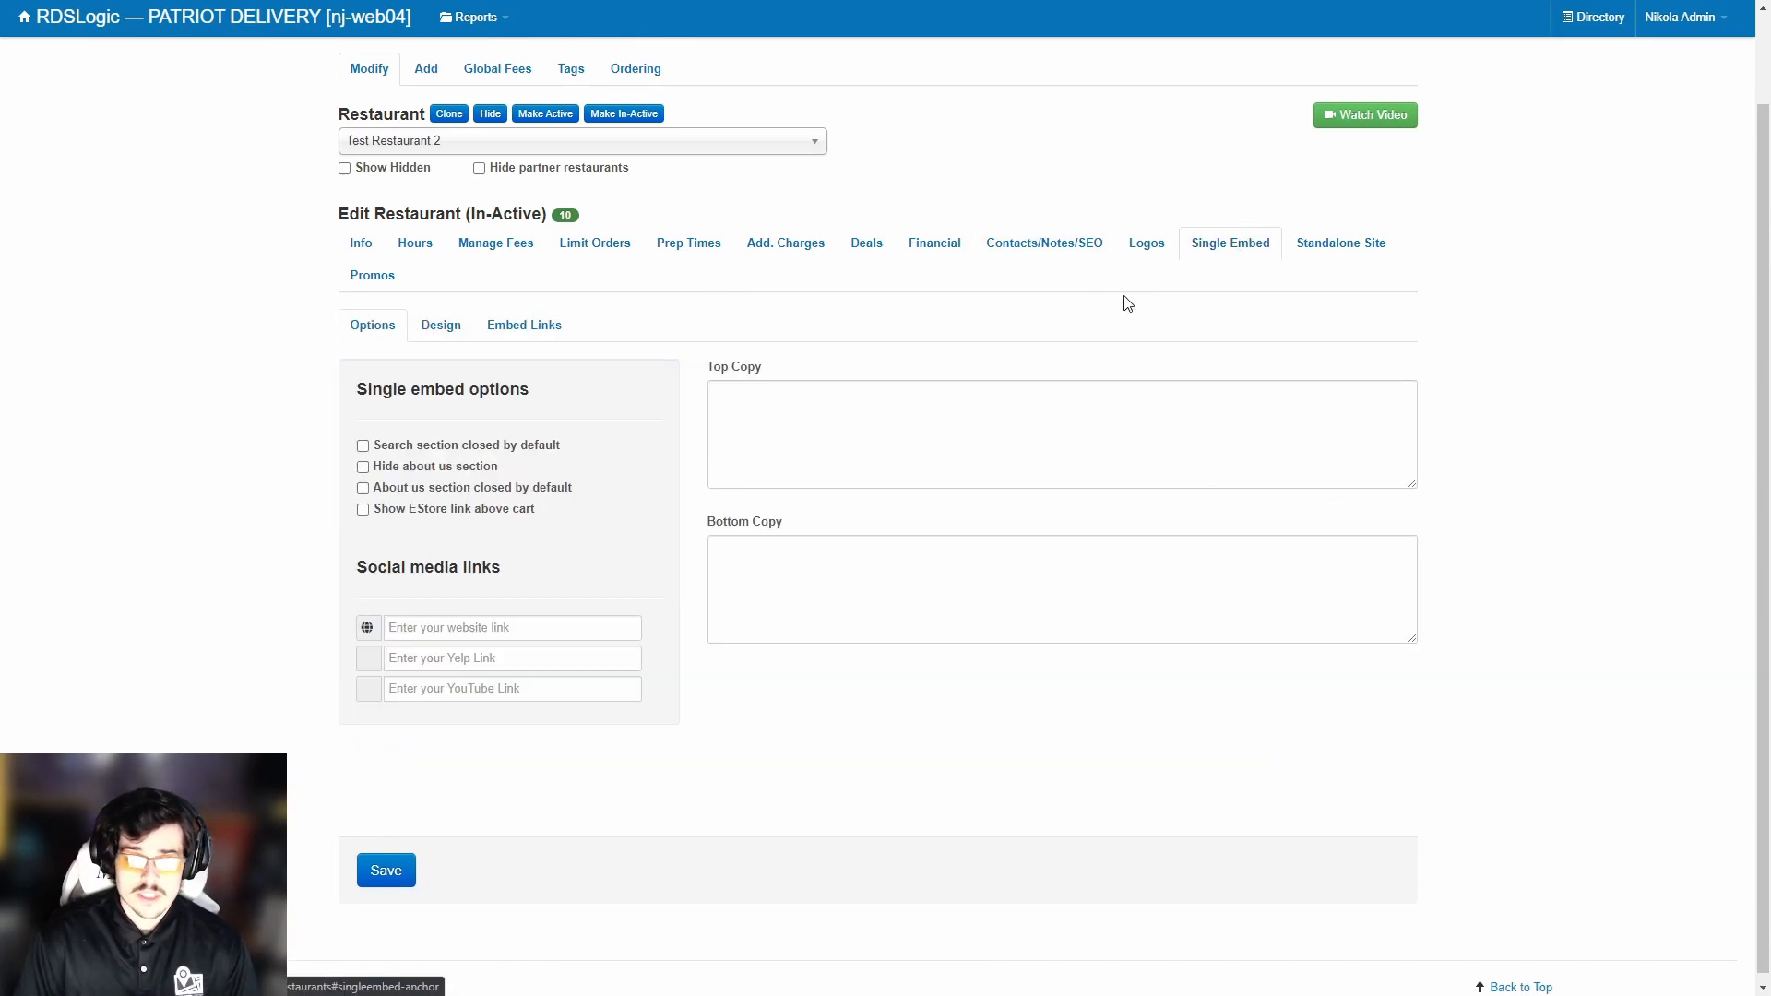
click(1343, 243)
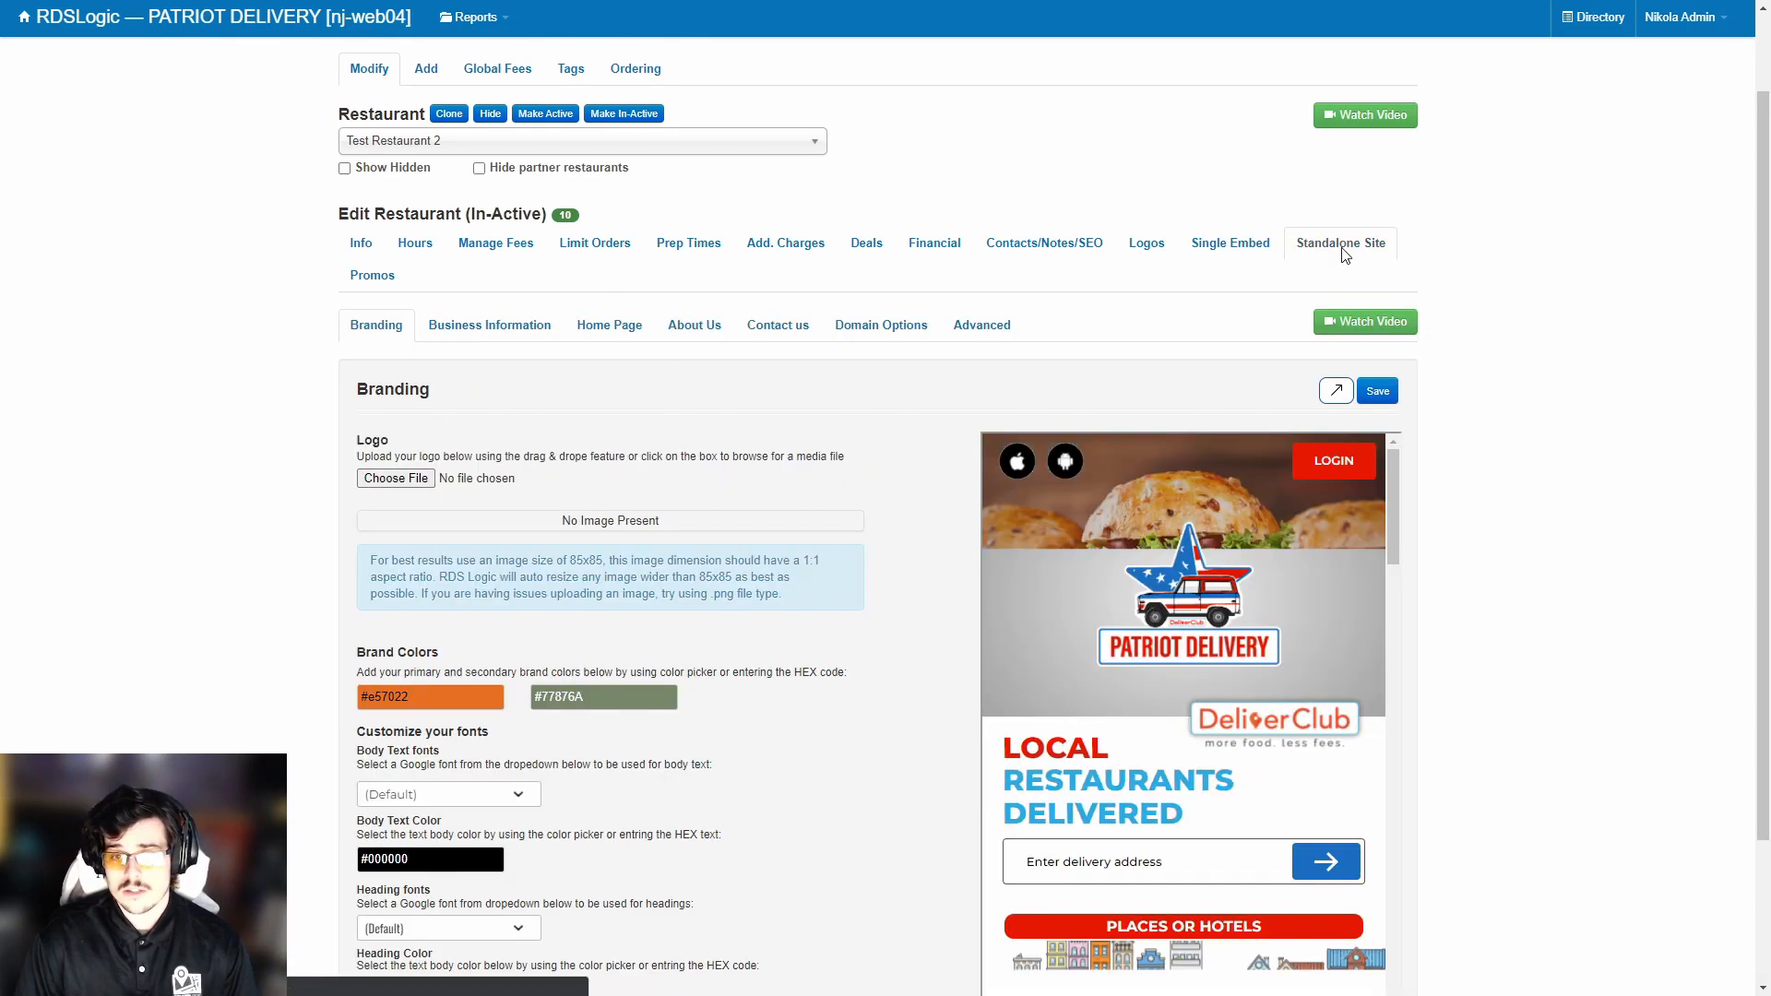
scroll(898, 424, down, 2)
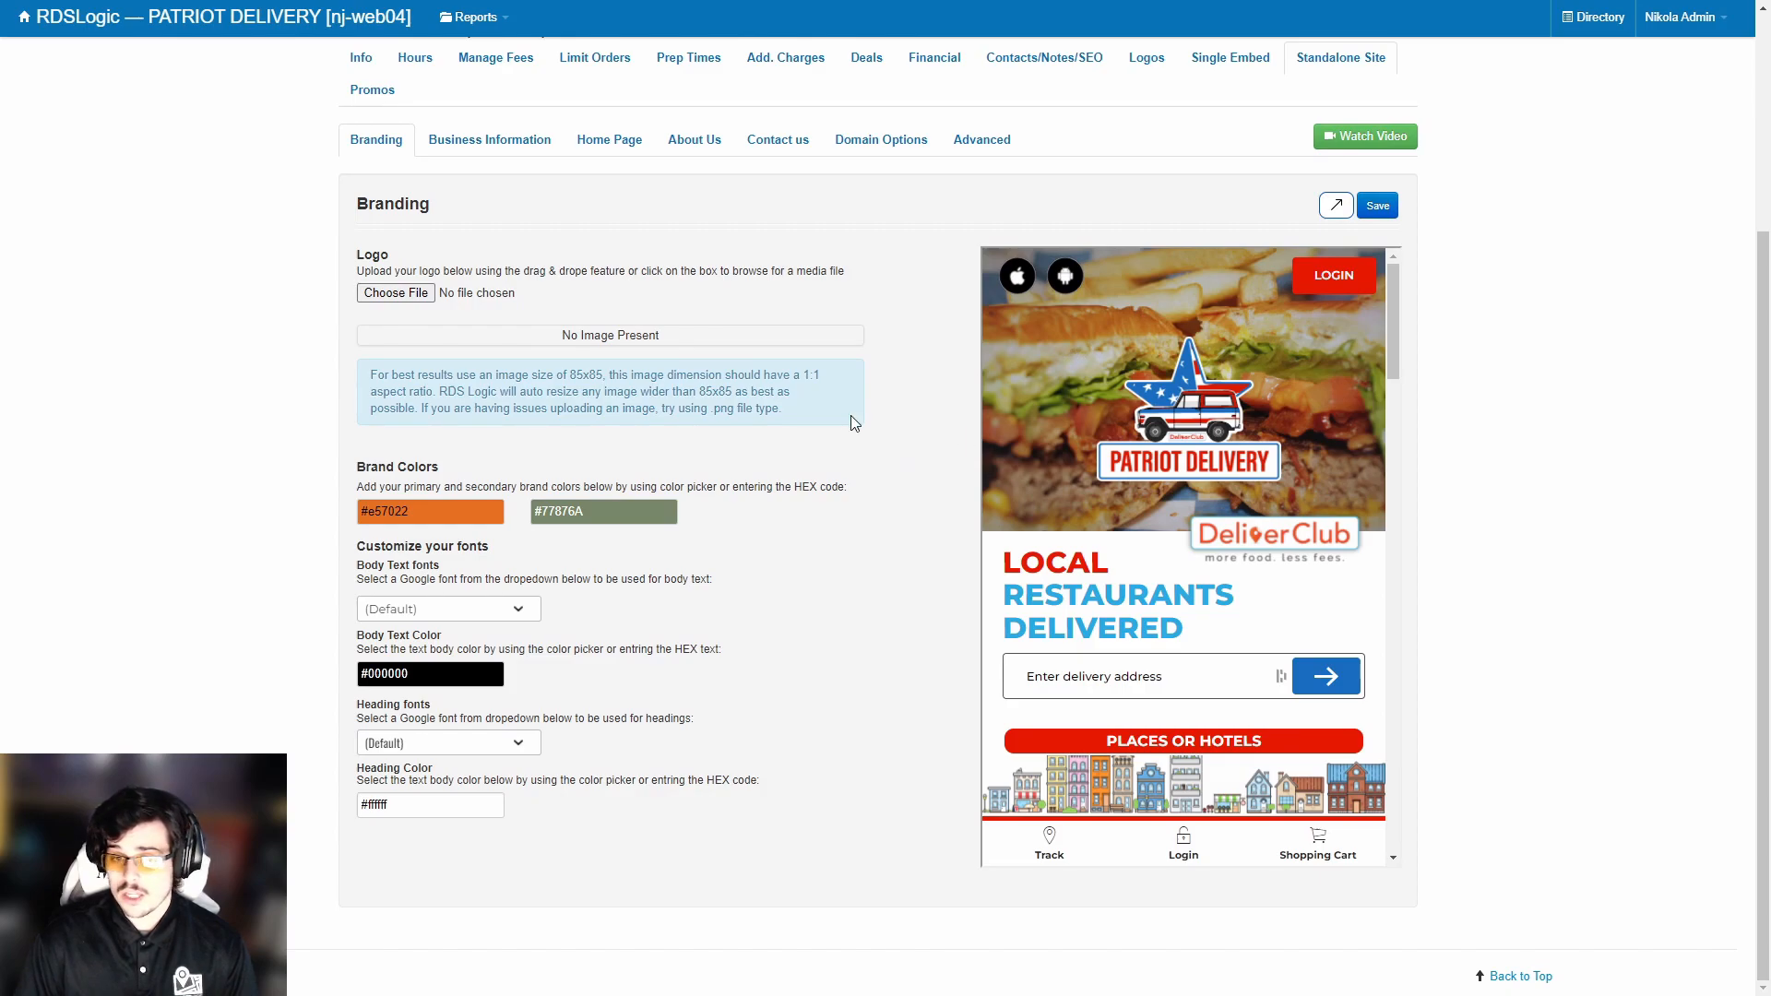
scroll(1185, 293, up, 2)
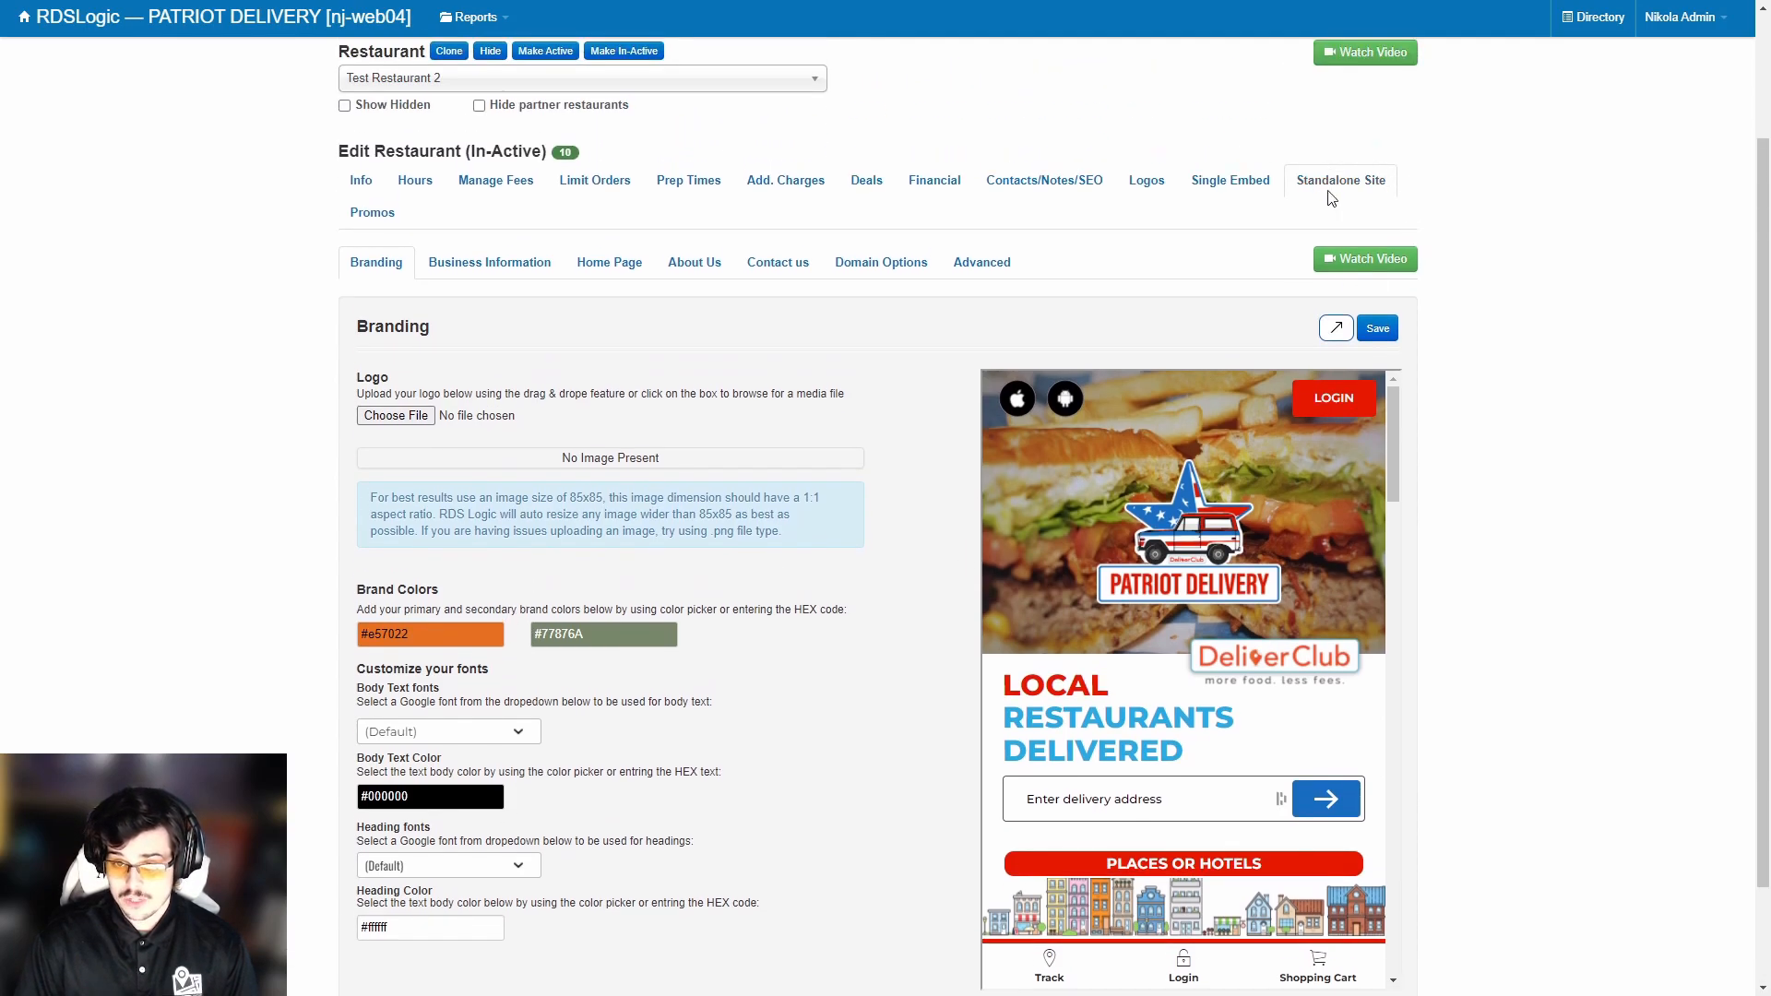
scroll(530, 373, down, 2)
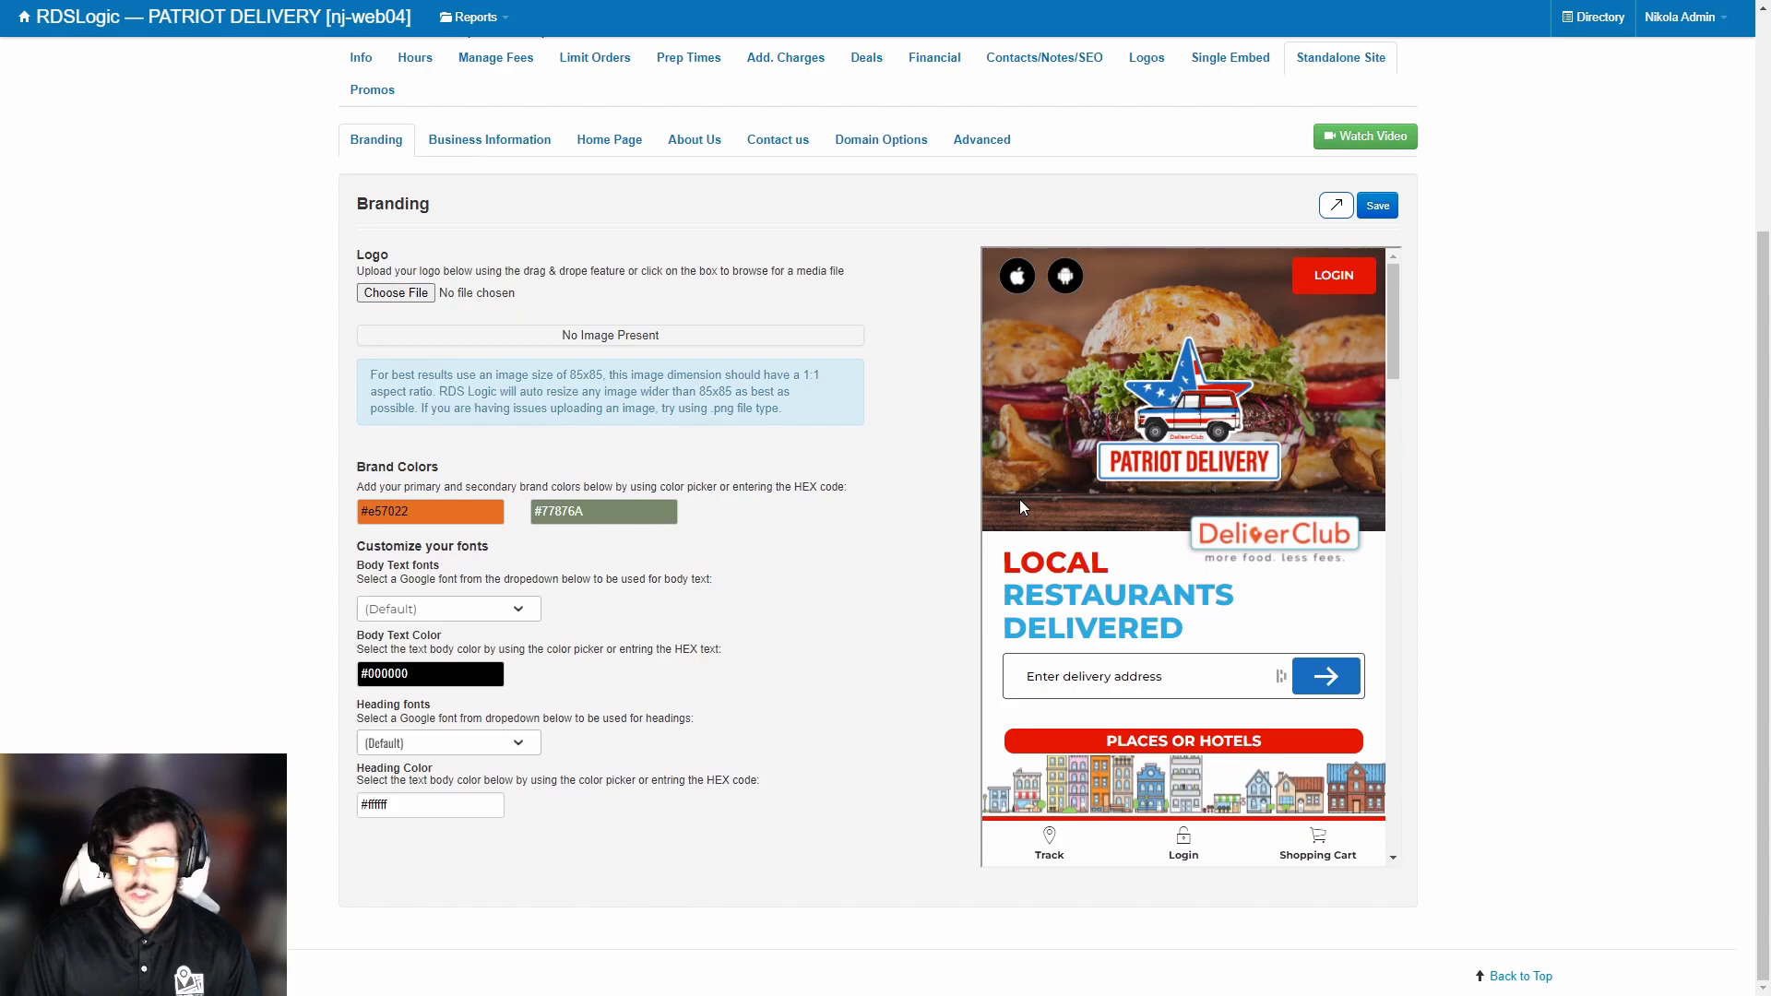
scroll(740, 519, up, 2)
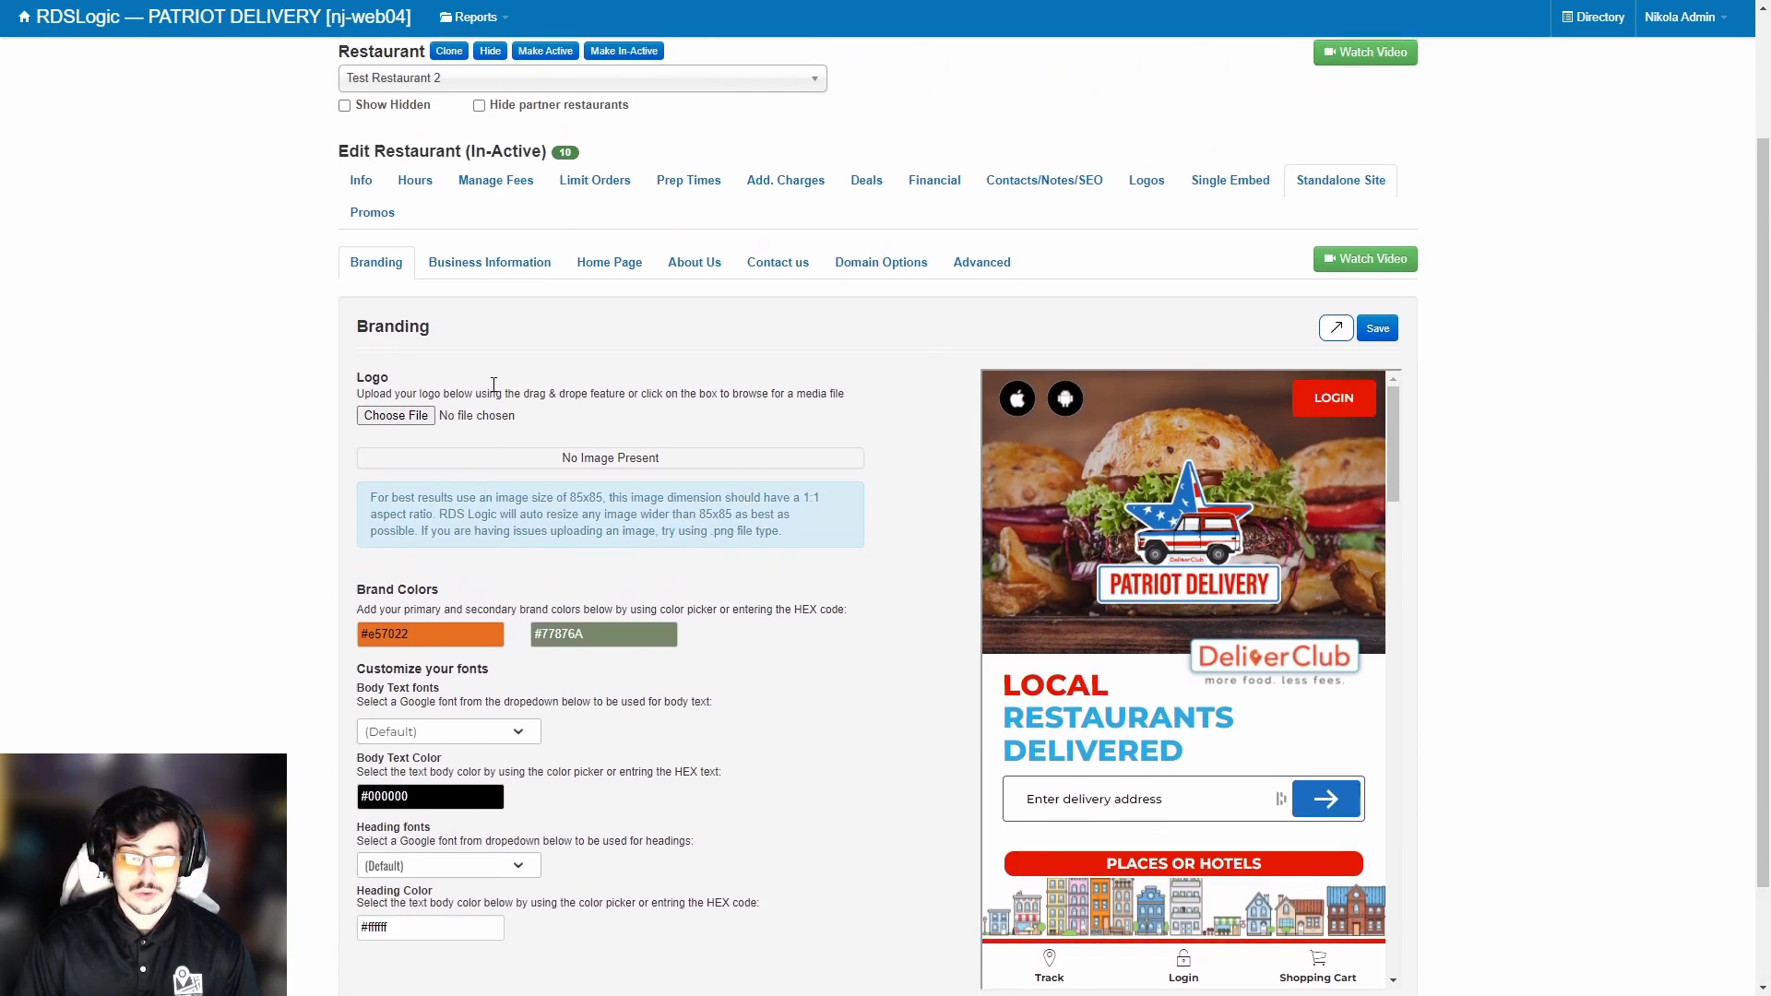
Review the standalone site's Business Information and Home Page sub-tabs, then return to Branding.
click(476, 270)
scroll(623, 282, down, 1)
scroll(633, 274, up, 1)
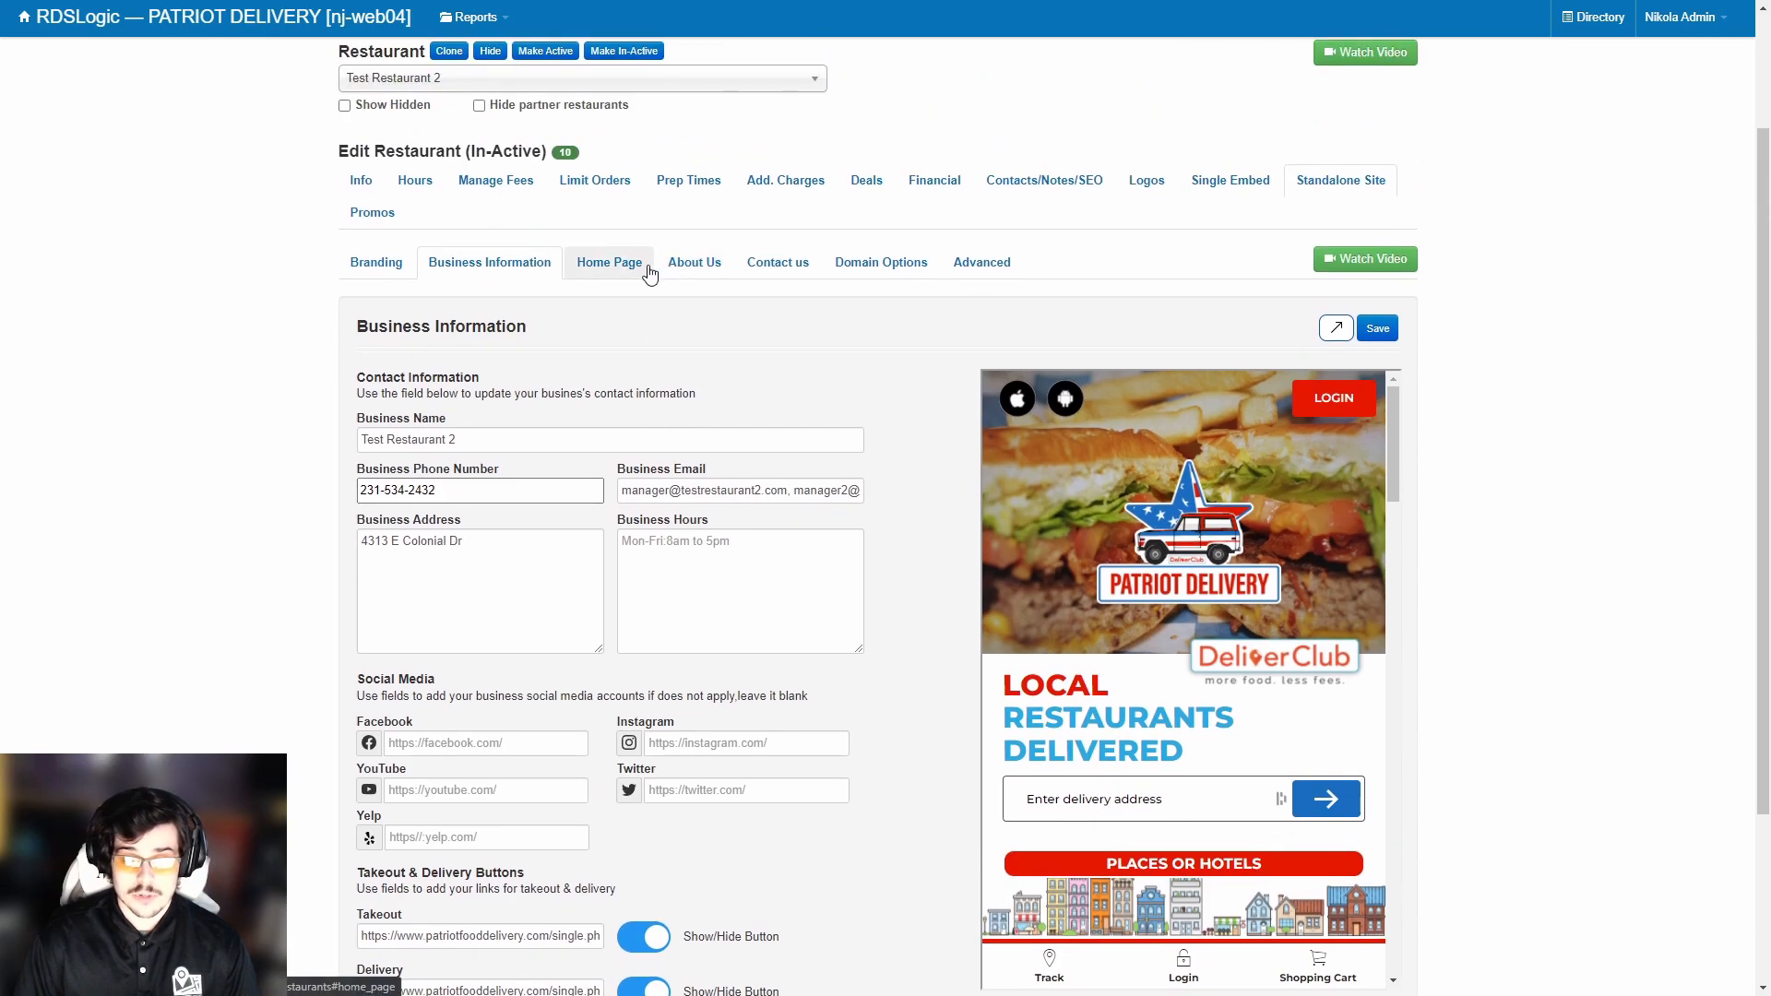
click(648, 269)
scroll(700, 276, down, 2)
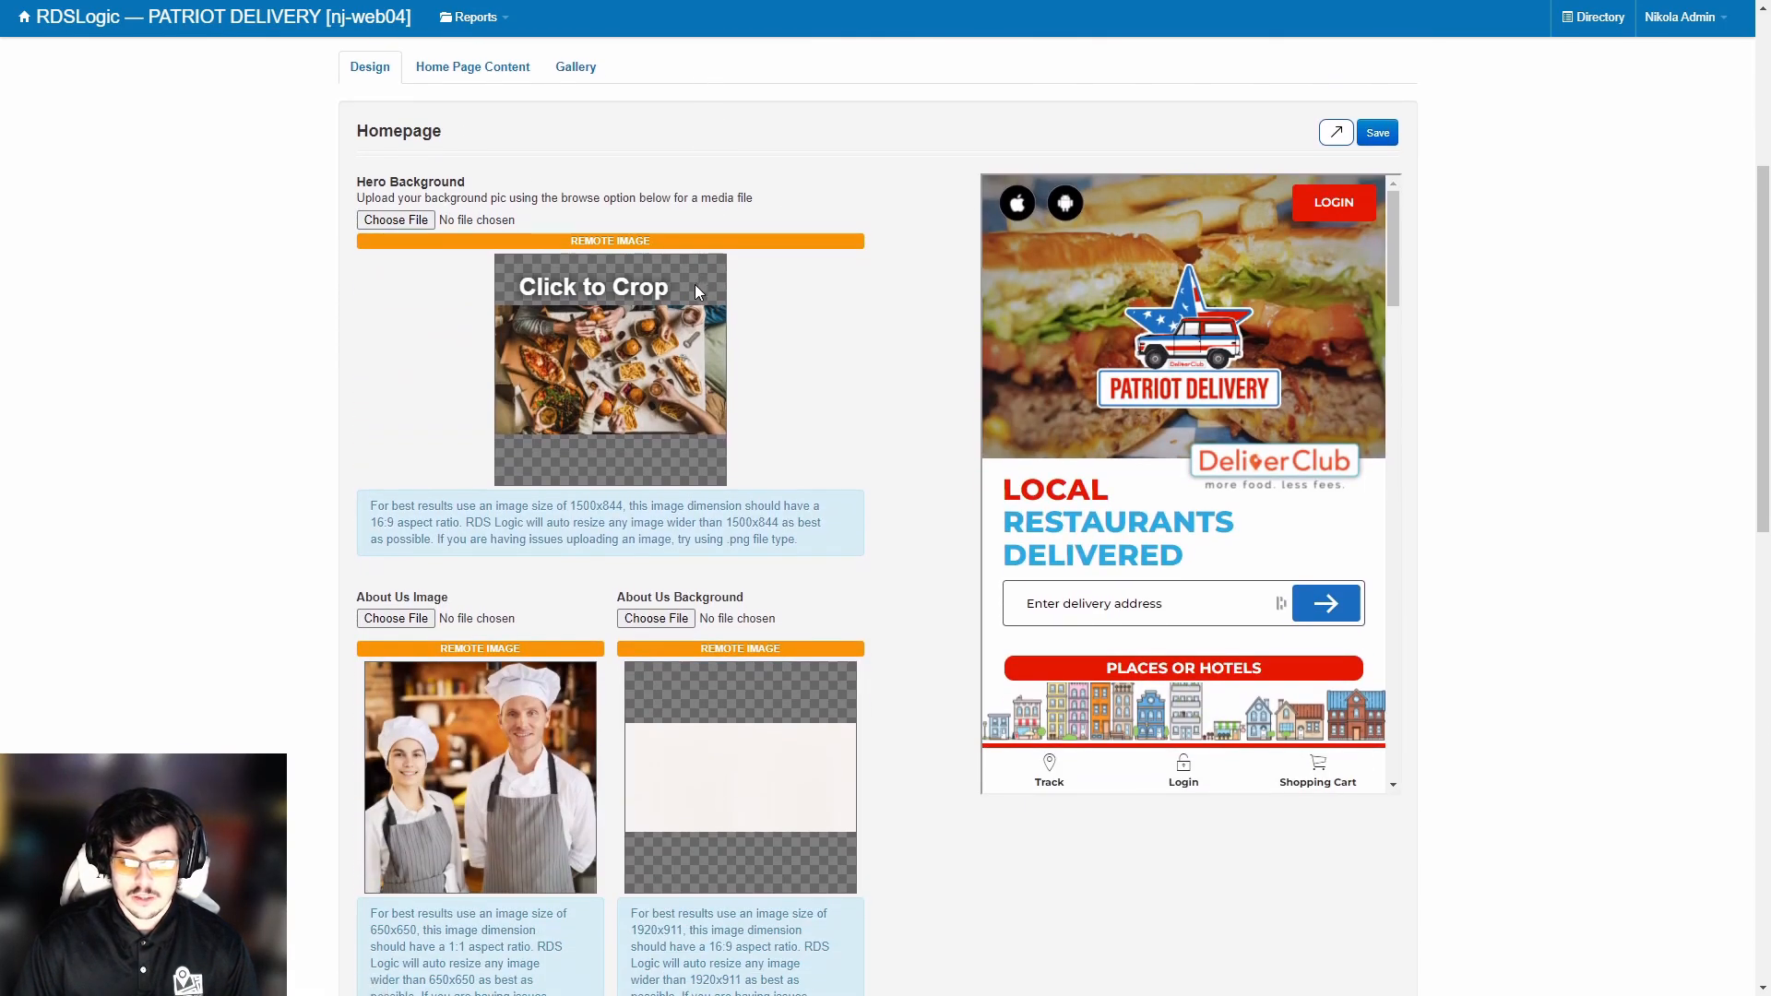
scroll(697, 292, up, 2)
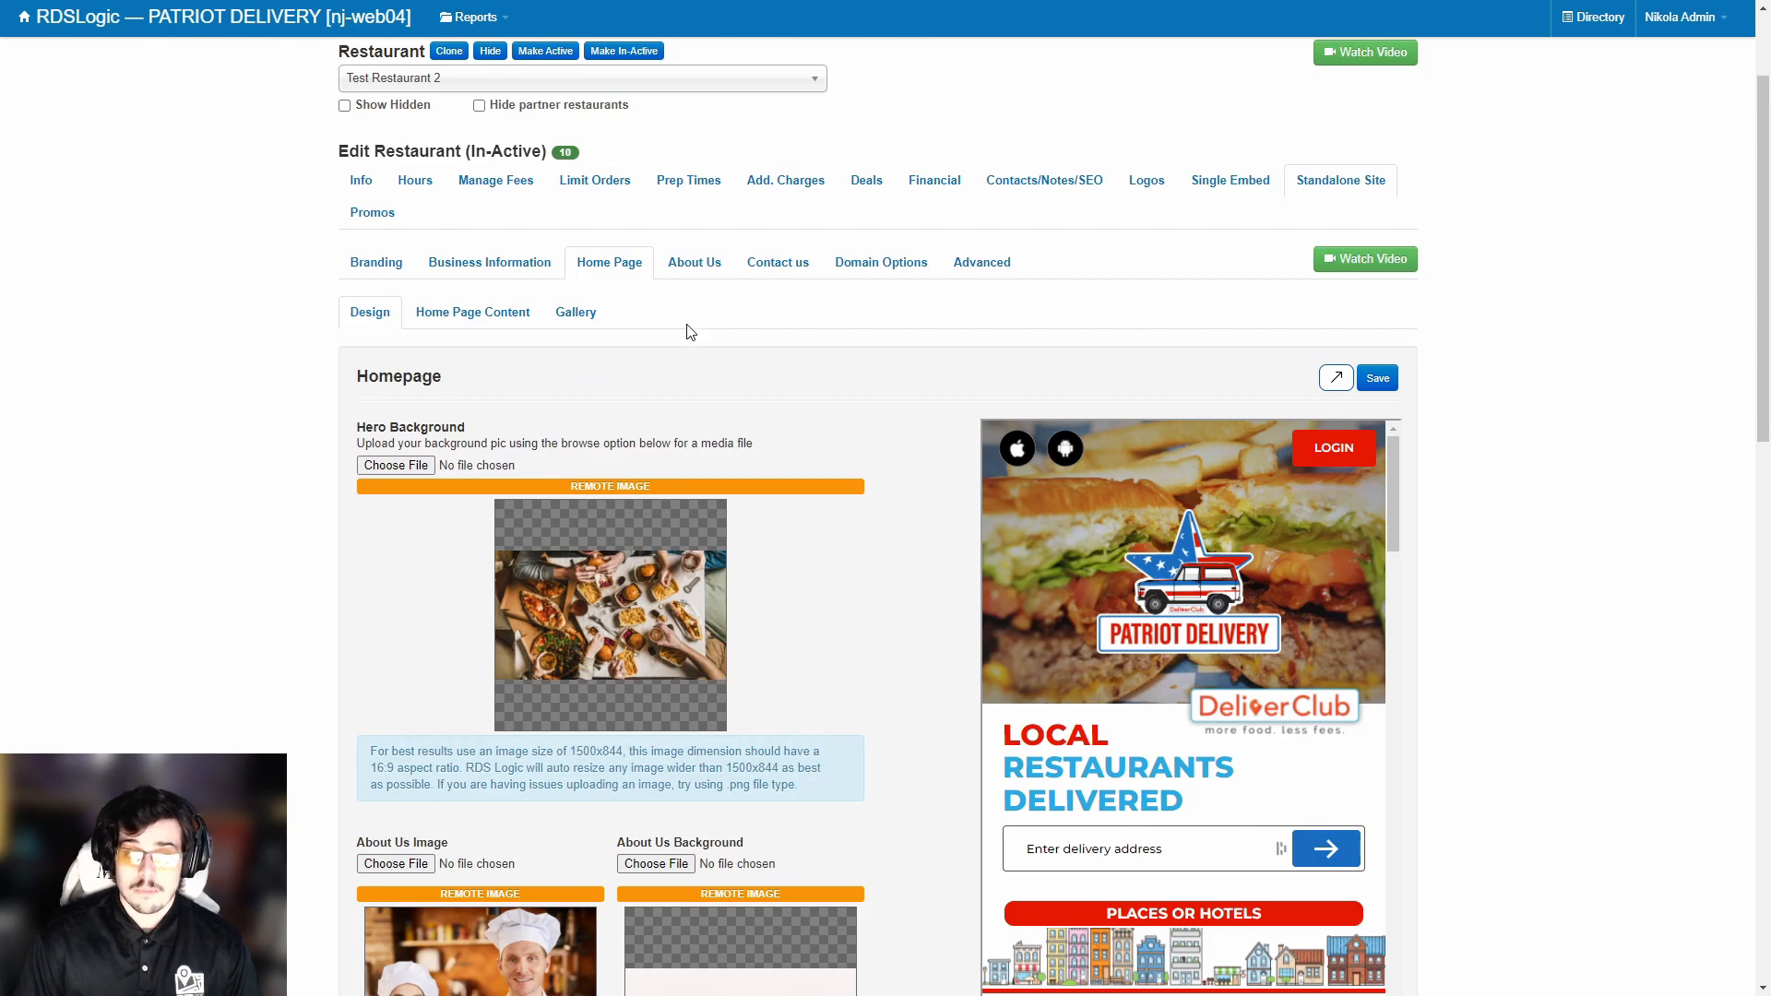
scroll(678, 454, down, 1)
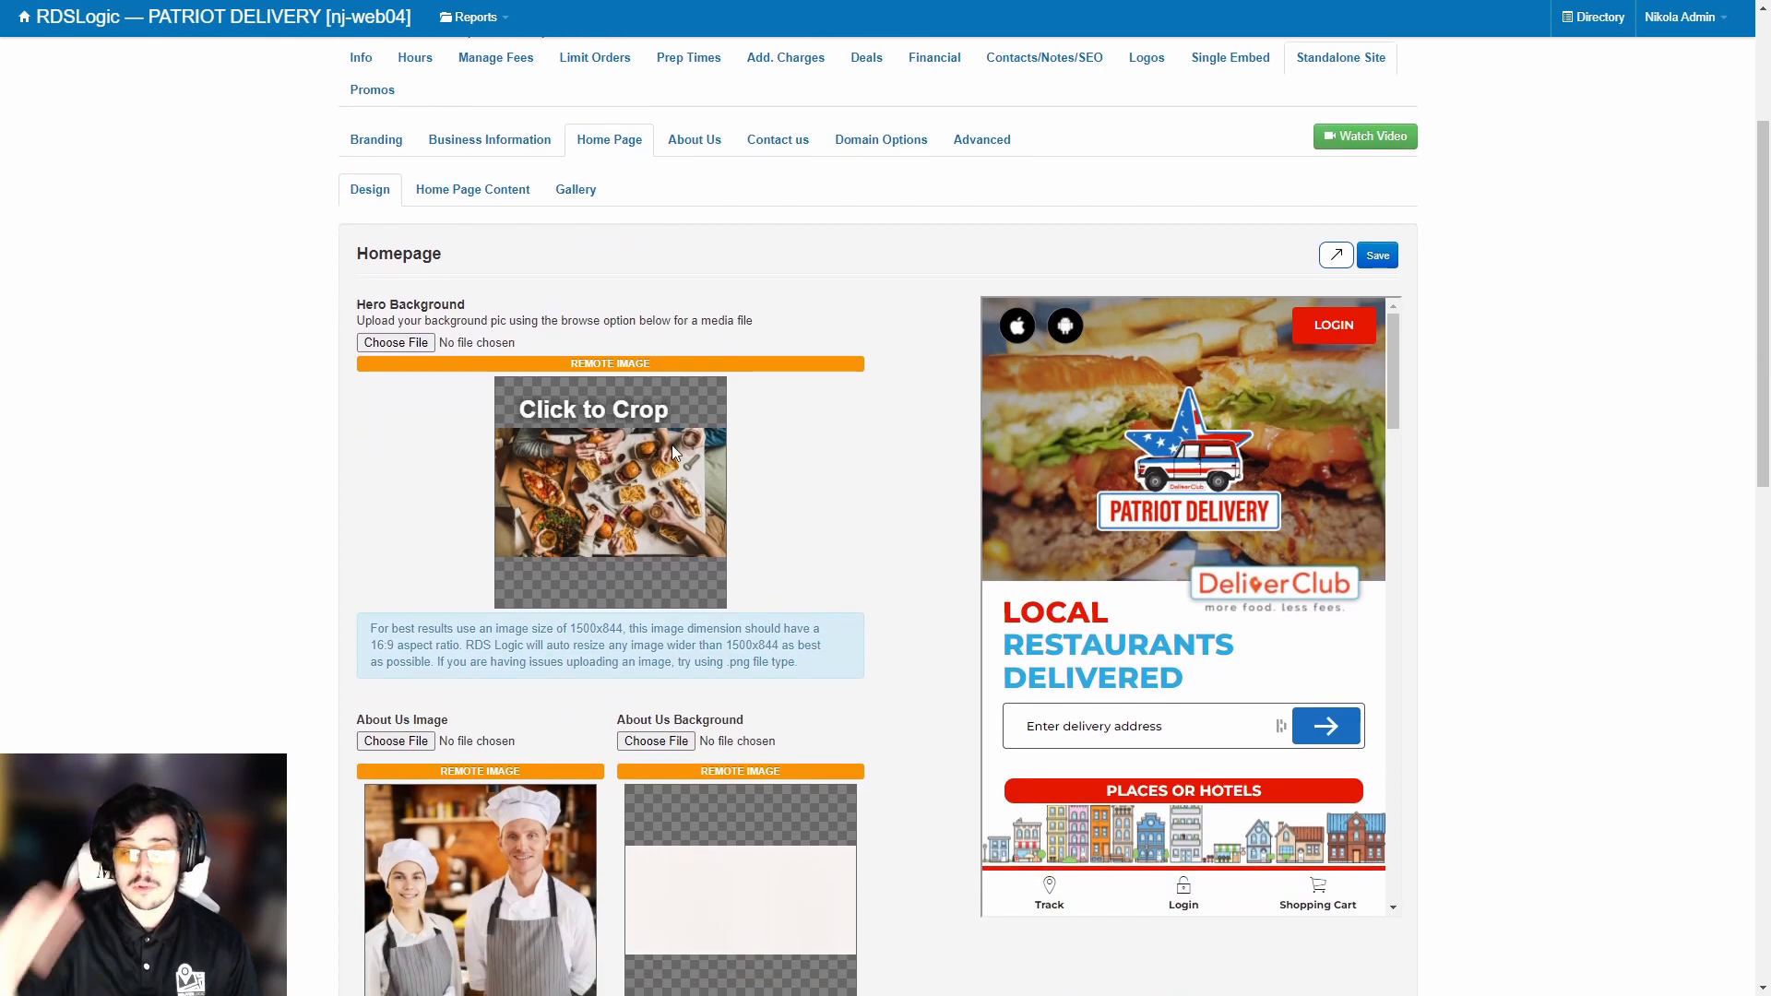
scroll(675, 444, up, 2)
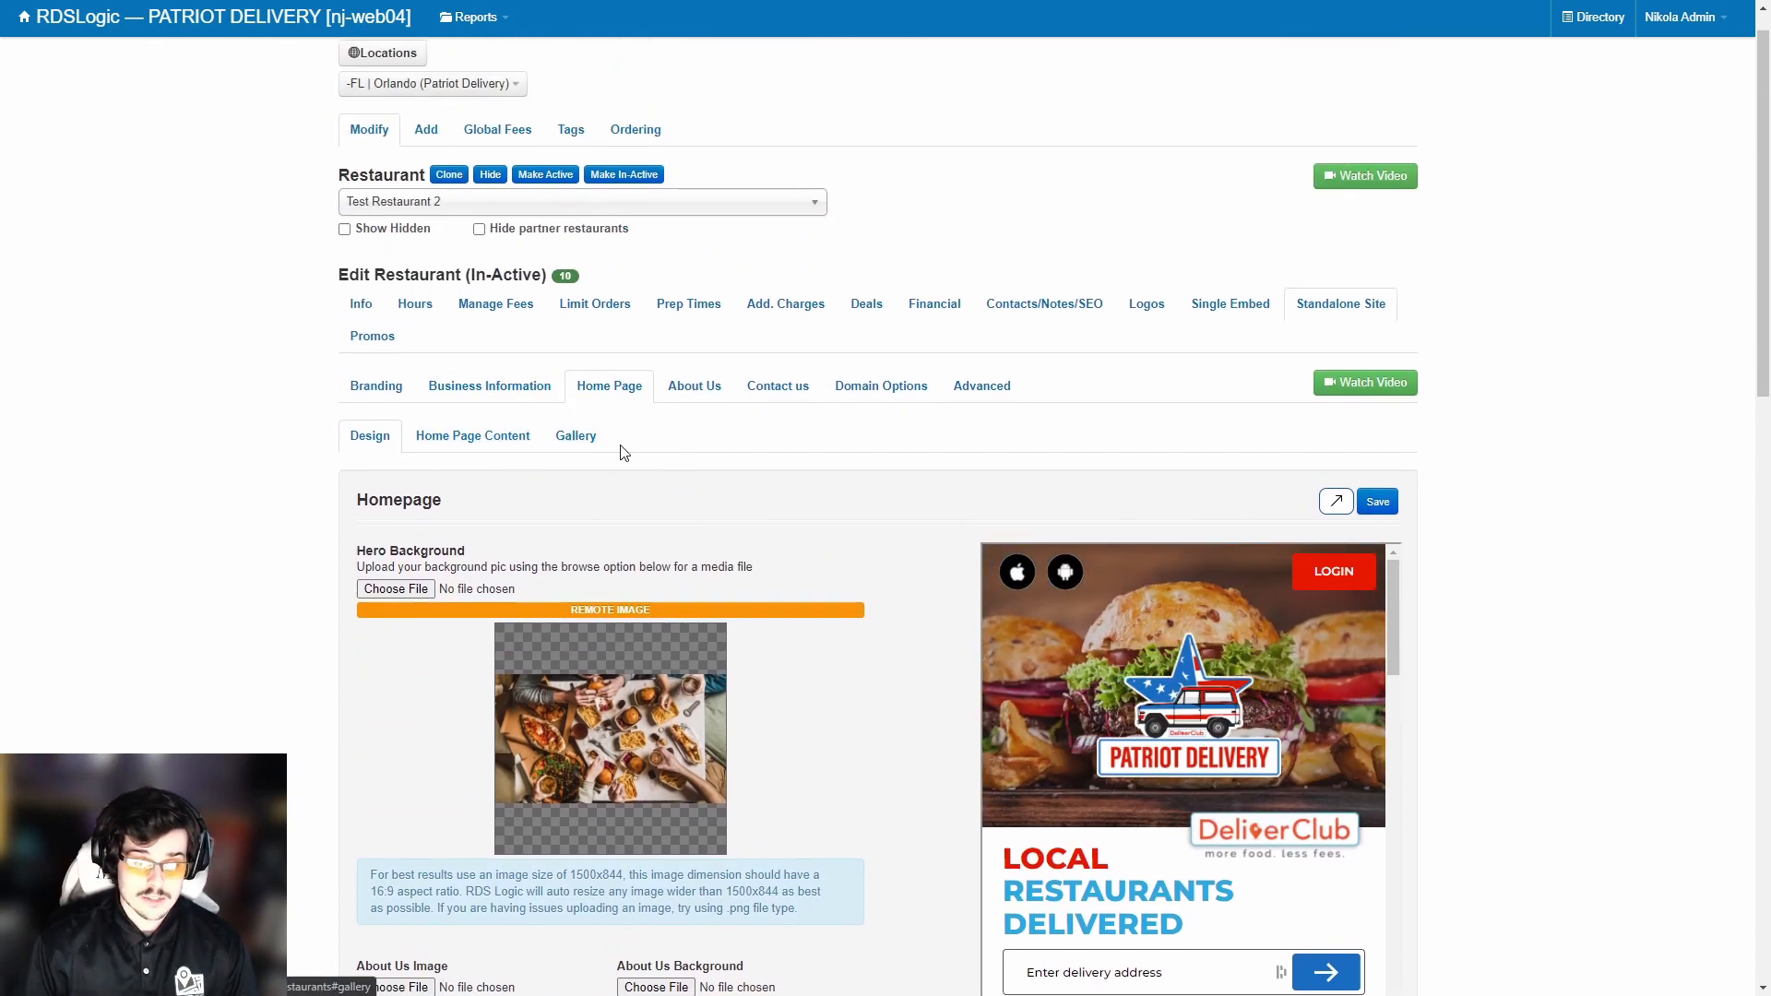
click(374, 387)
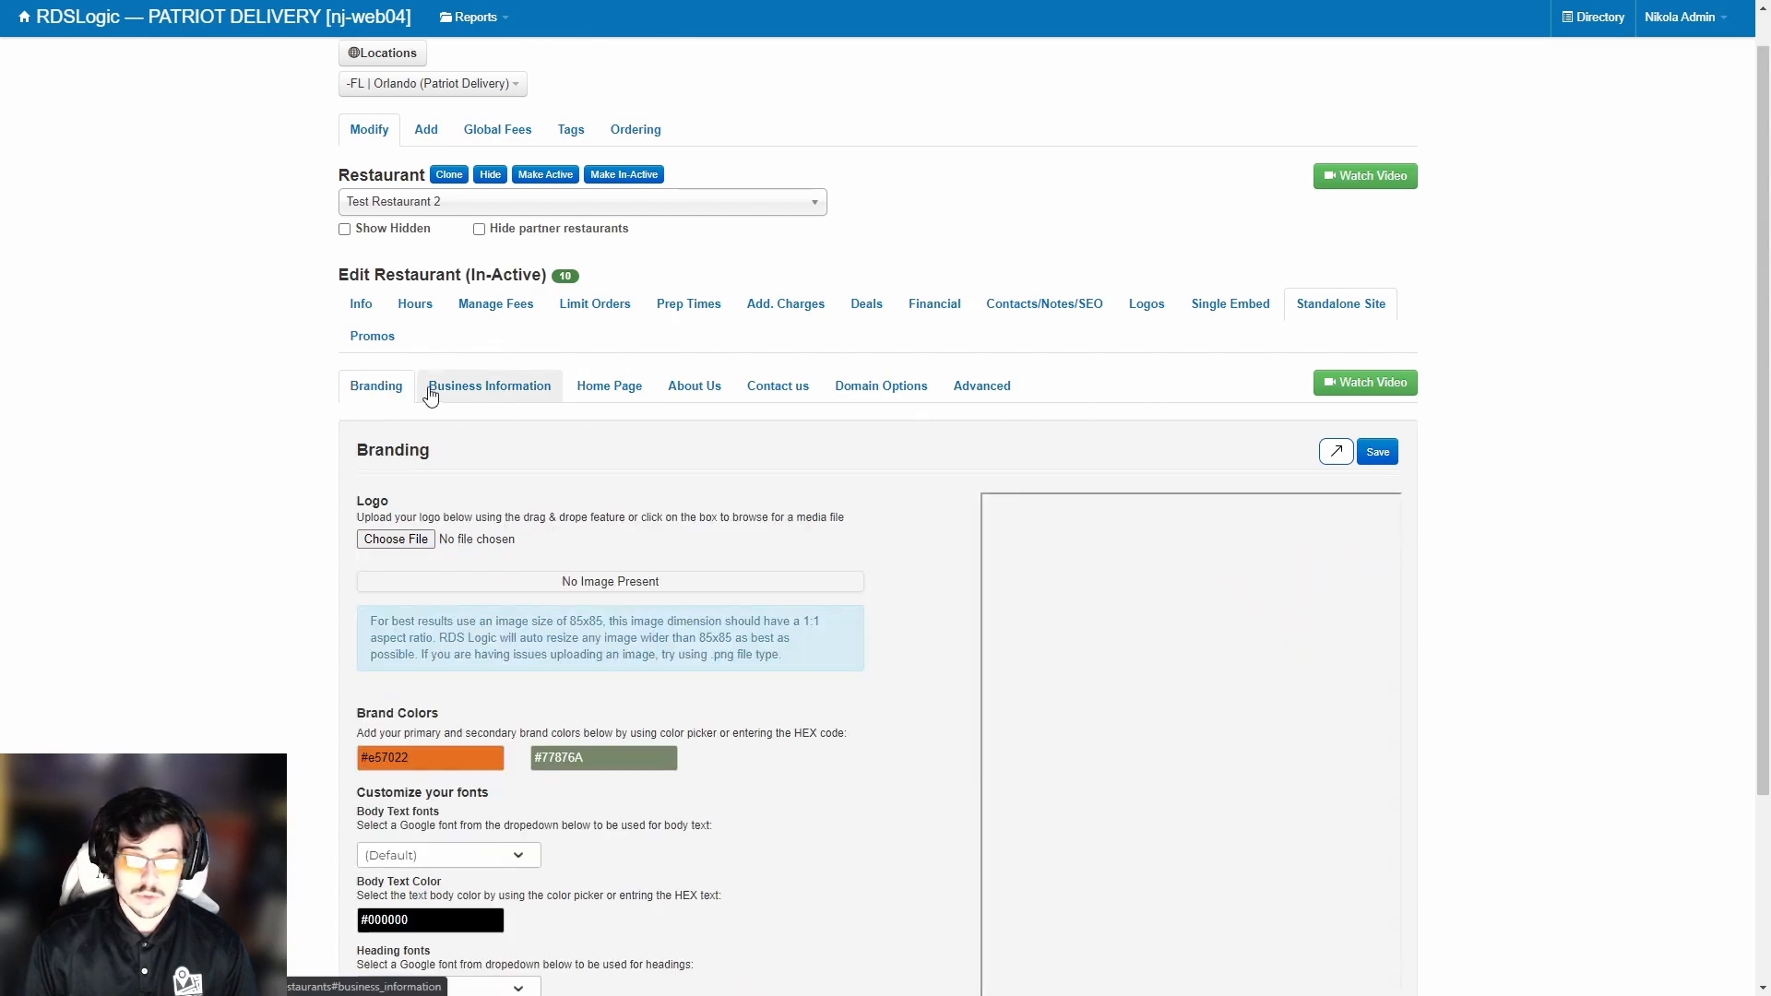
Open the Promos page and highlight its blank Reward Point Multiplier section.
click(372, 336)
drag(370, 437, 799, 441)
click(885, 430)
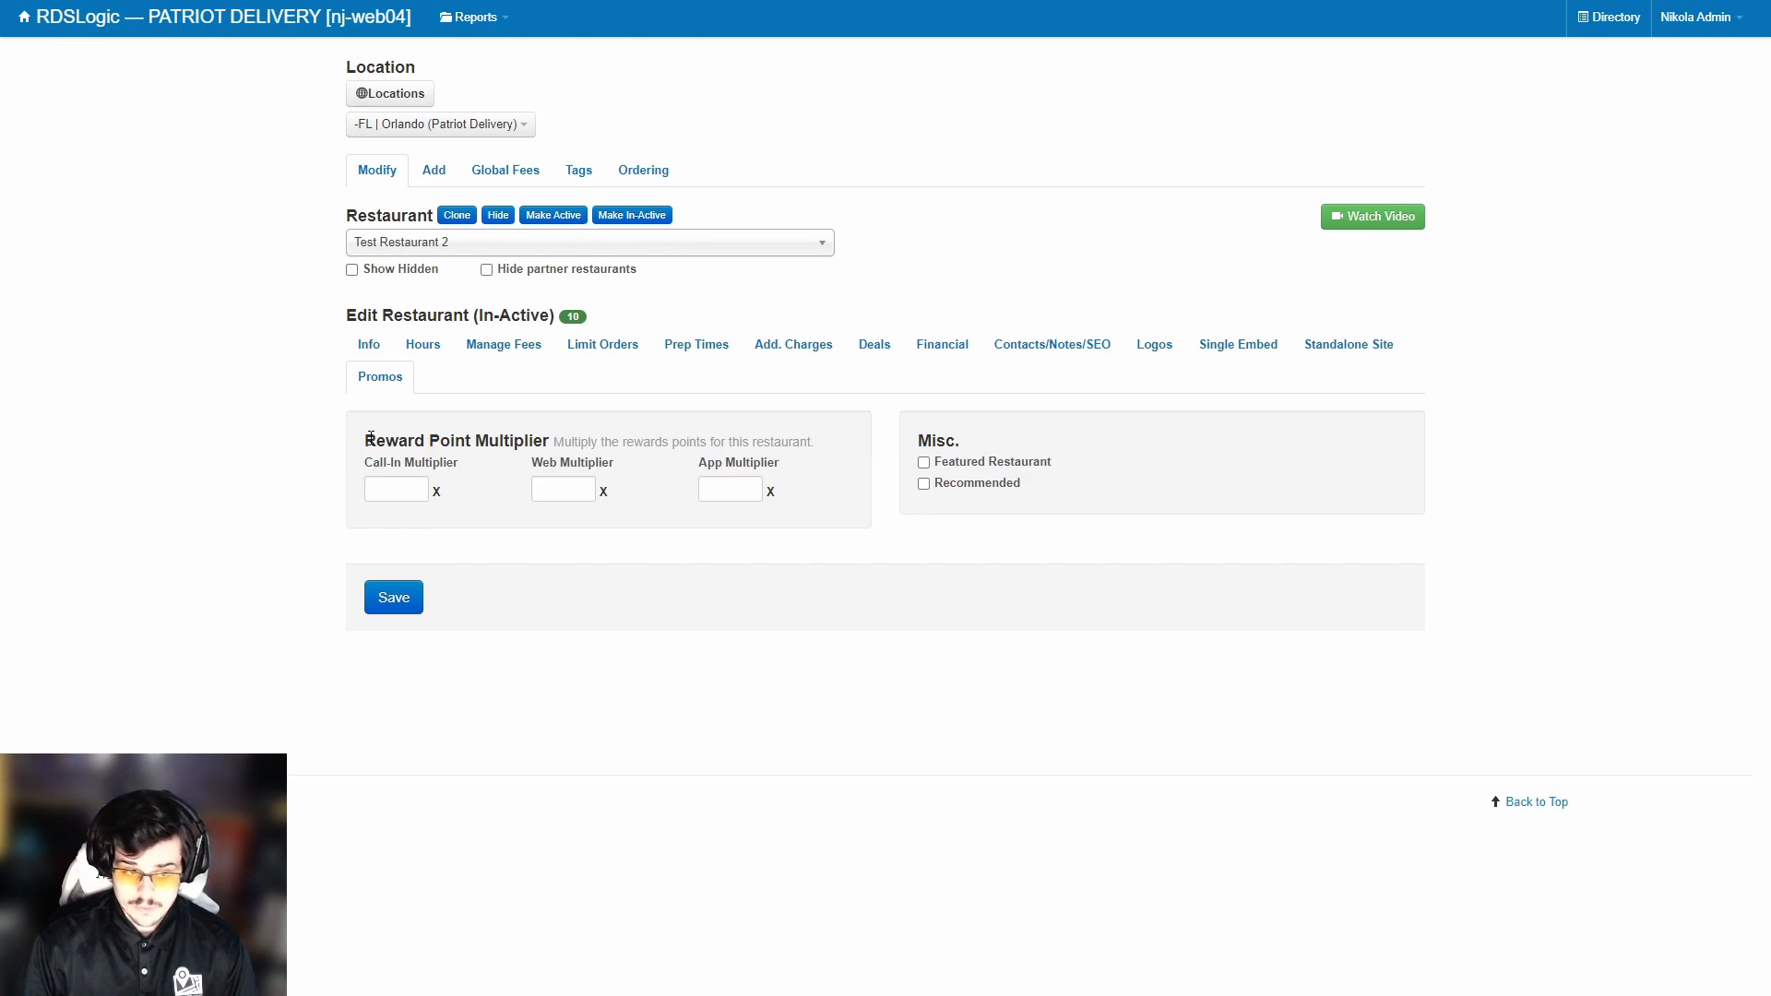
drag(371, 437, 542, 442)
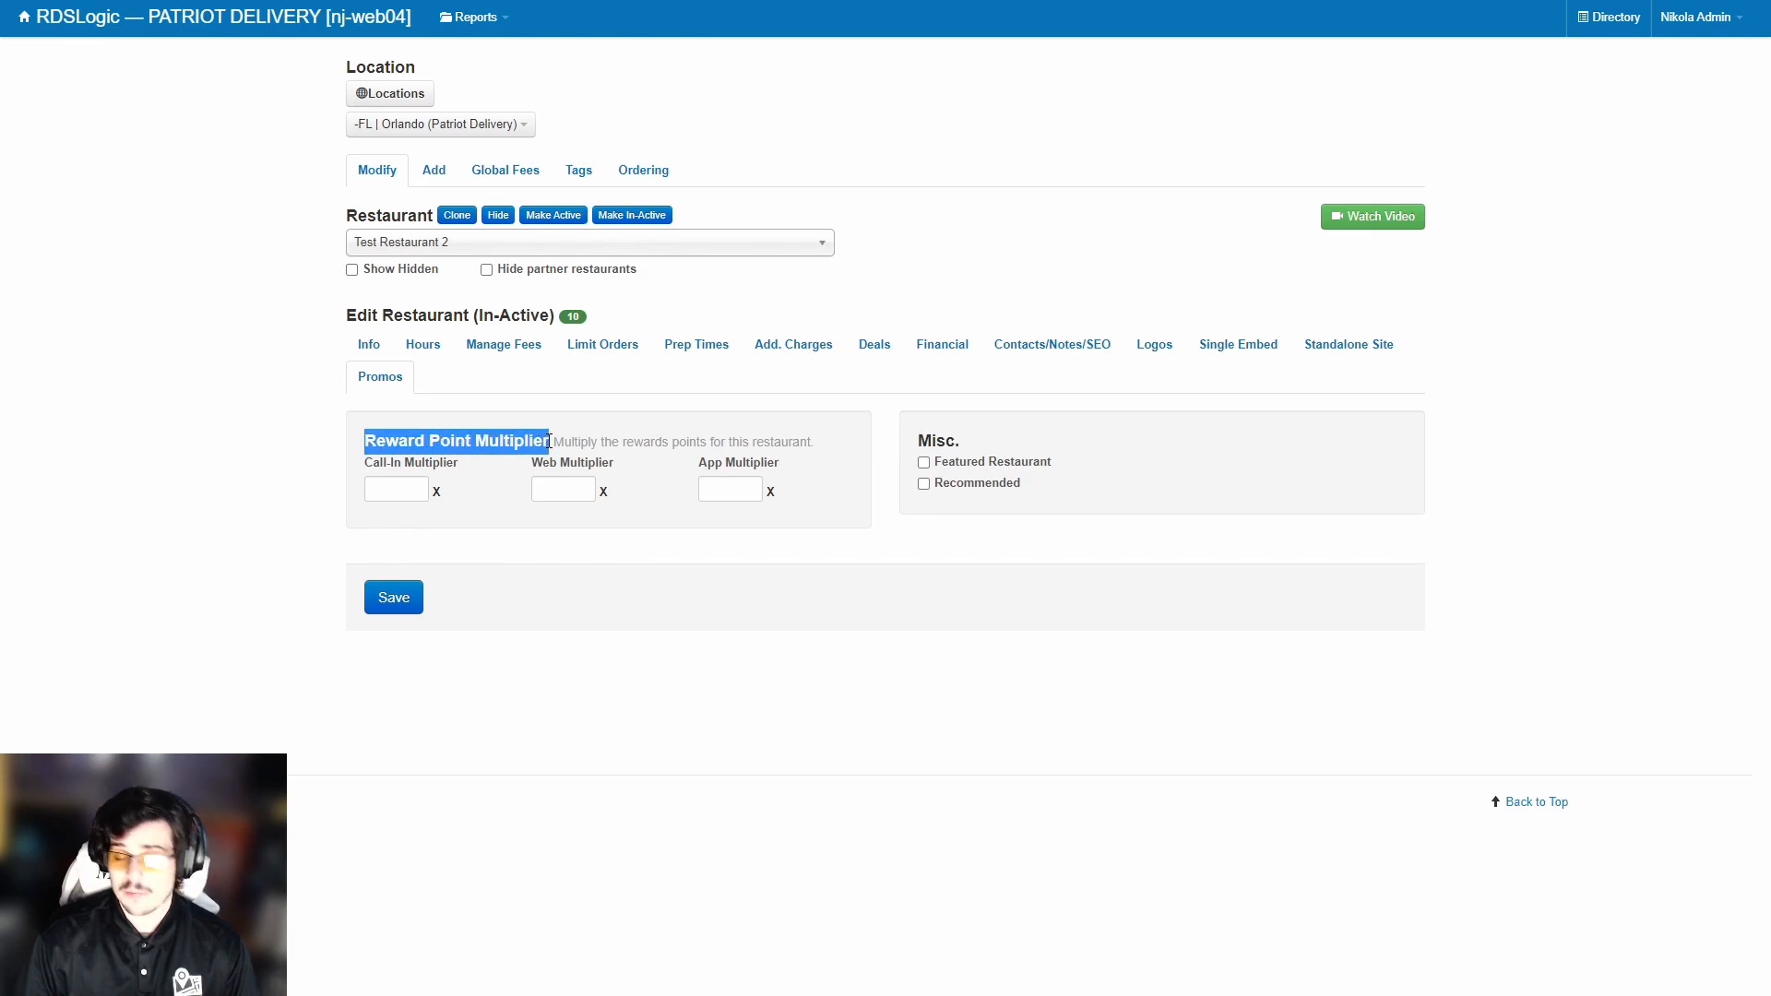
click(550, 442)
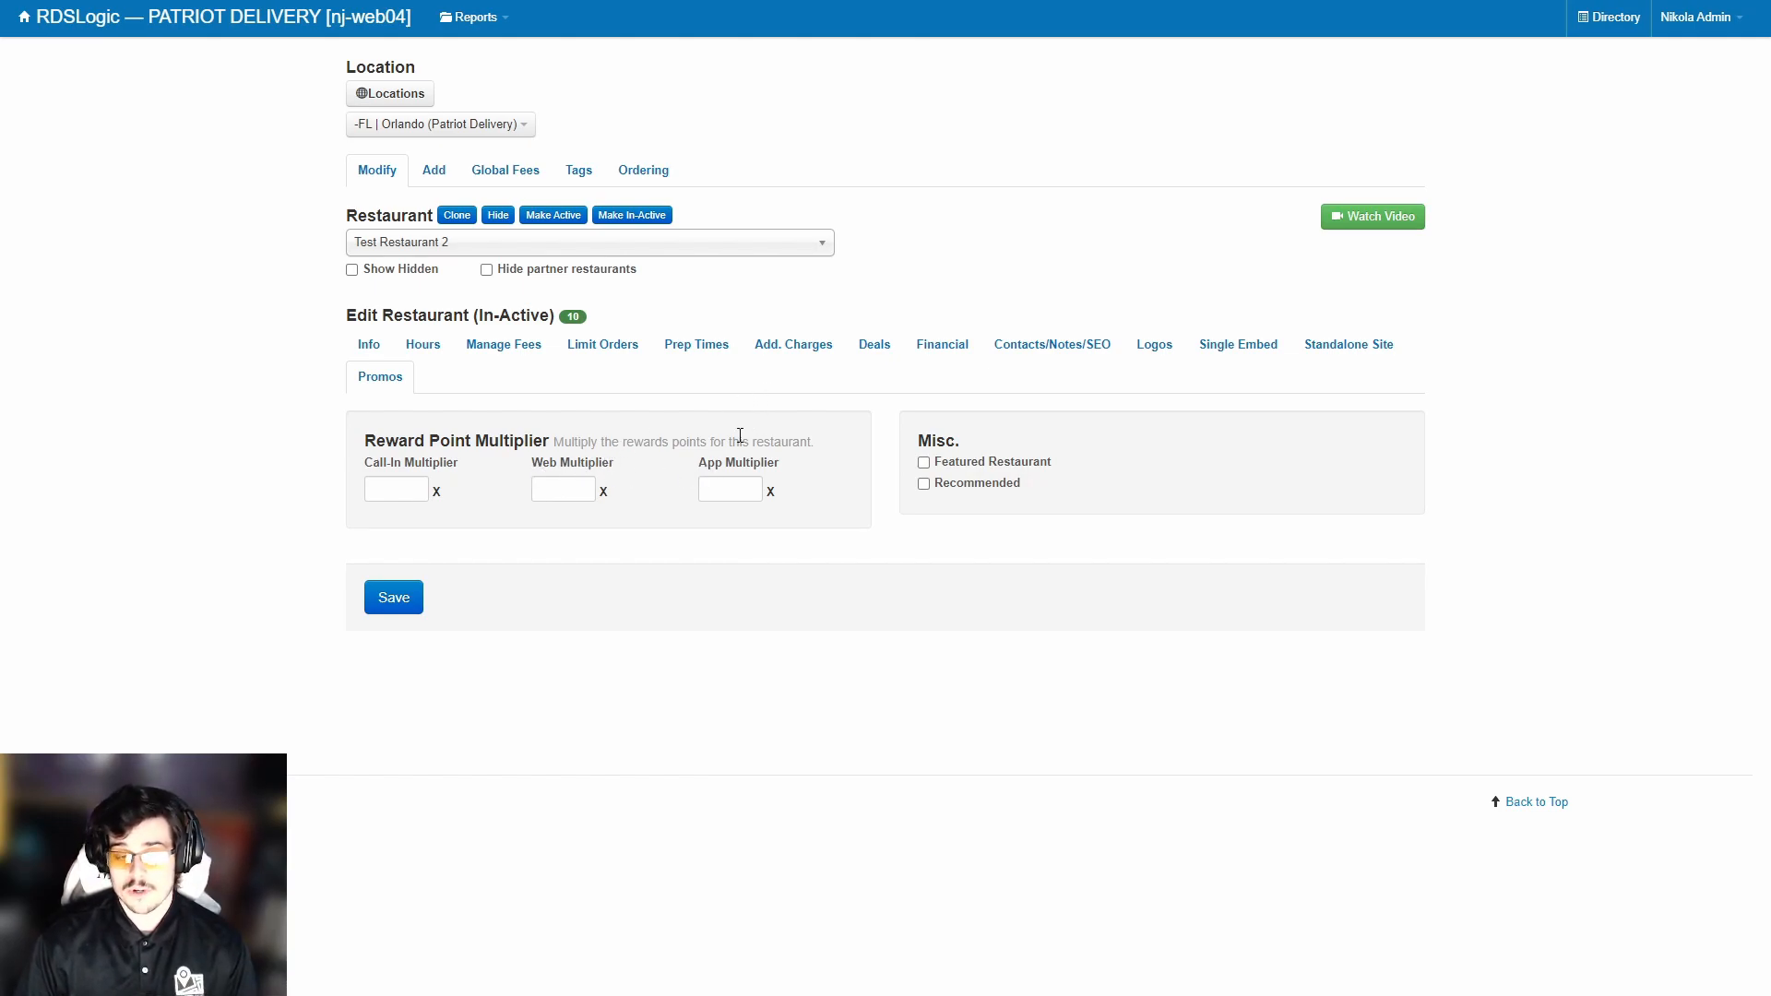
drag(925, 449, 984, 446)
click(985, 446)
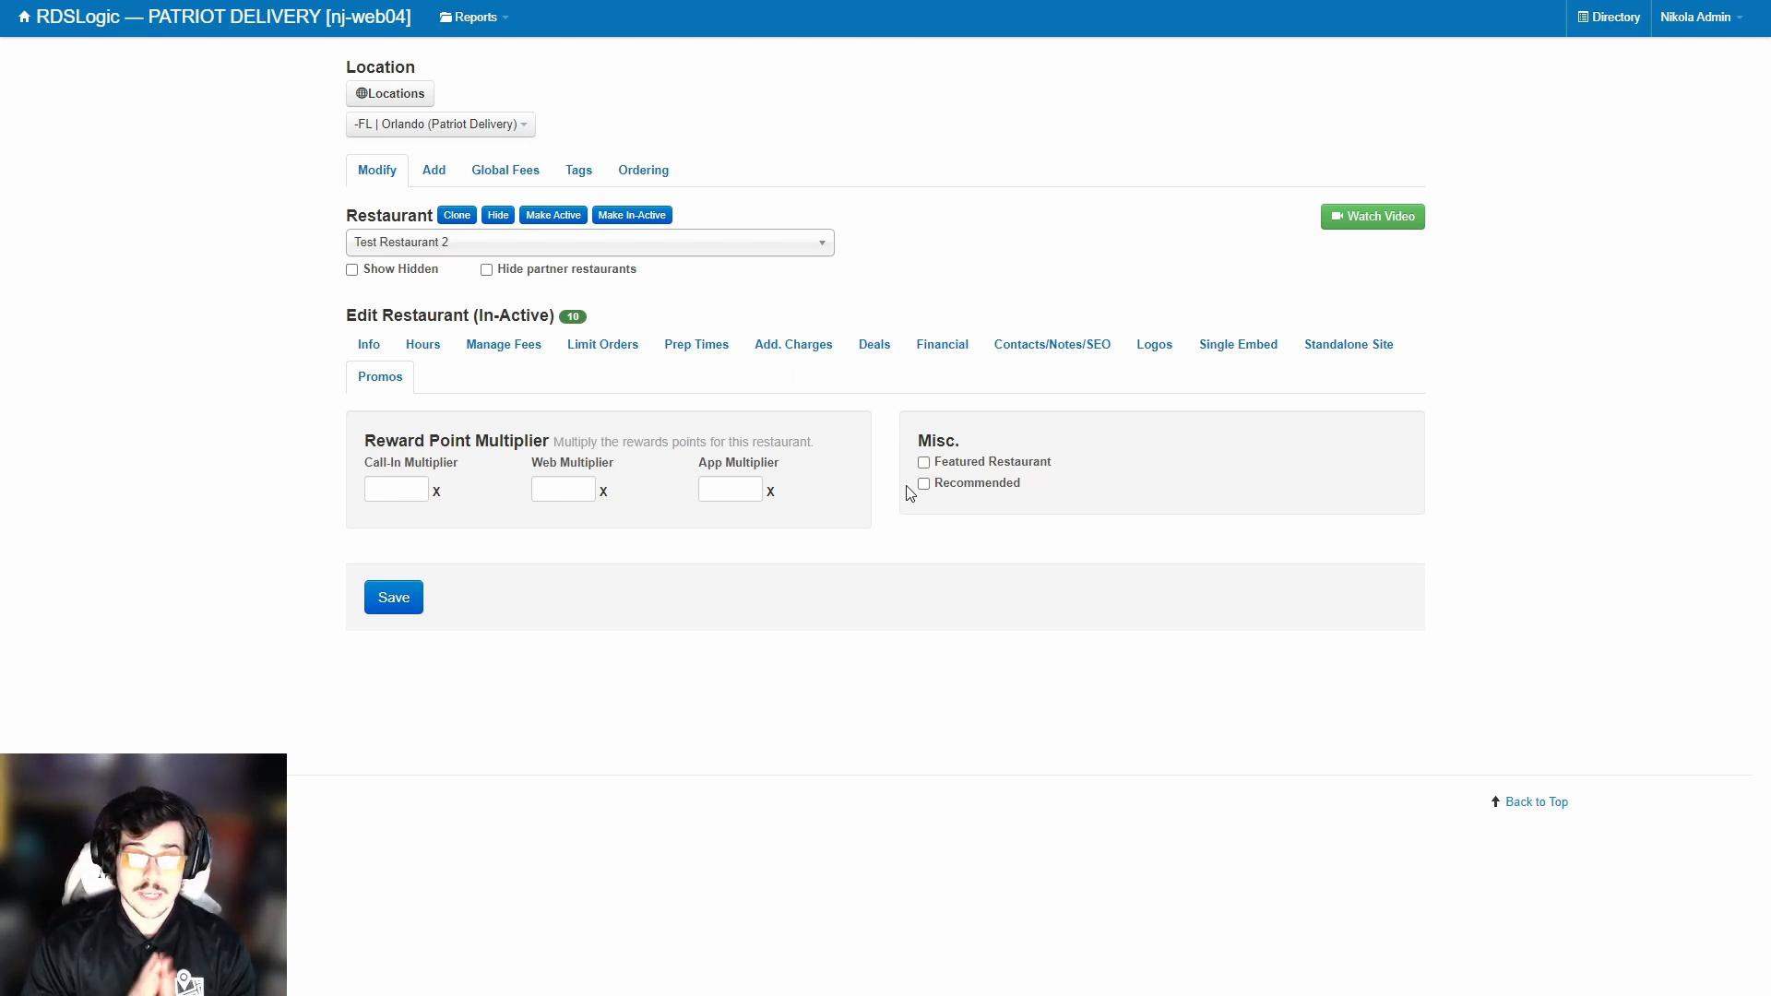
Return to Test Restaurant 2's Info settings and check its In-Active status in the heading.
click(368, 350)
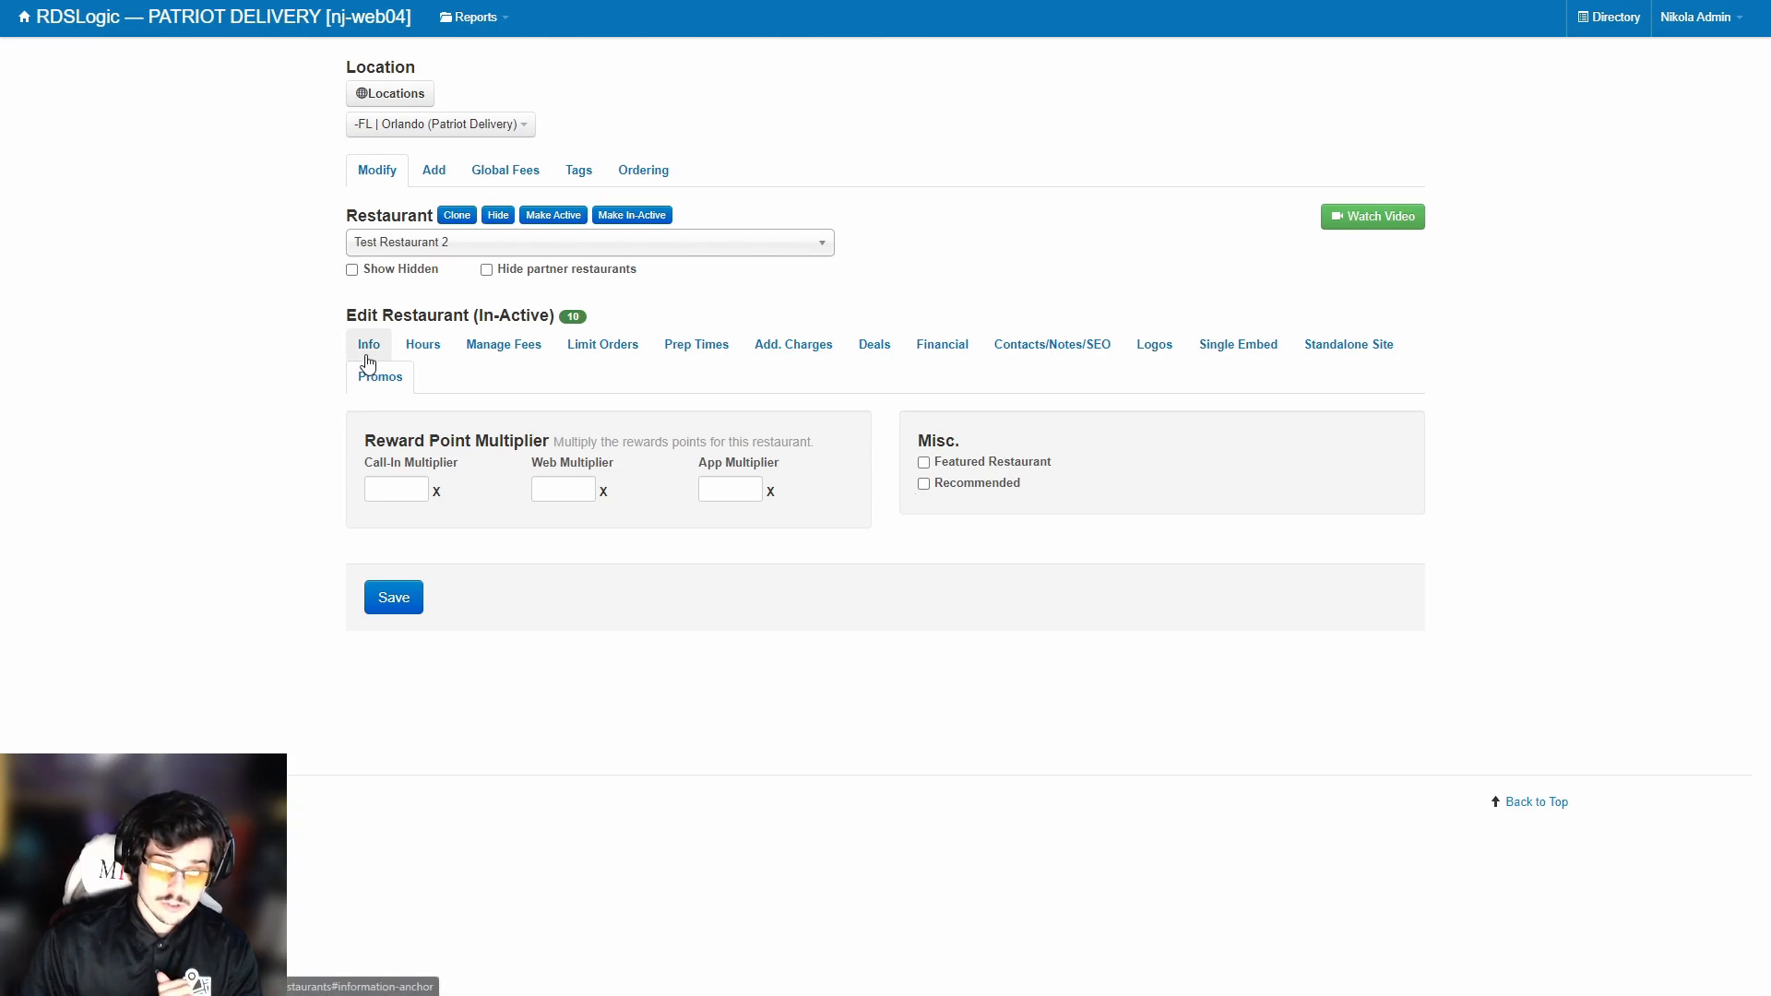
drag(471, 314, 543, 321)
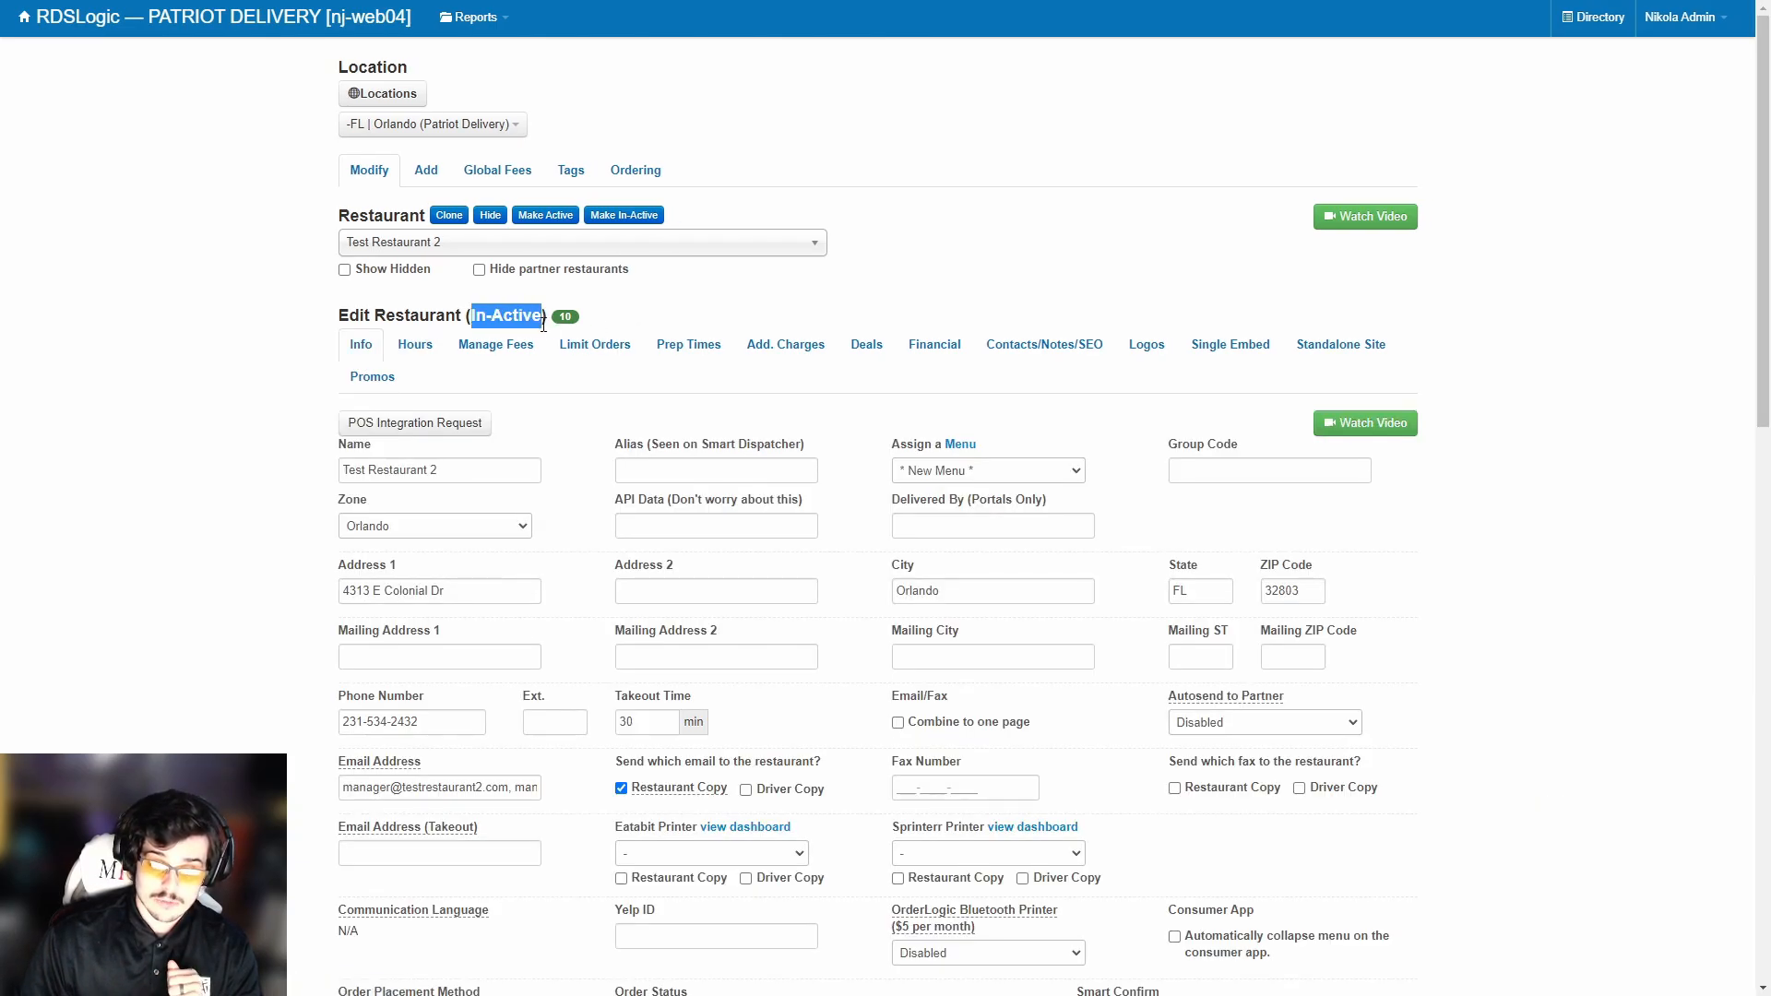
click(578, 314)
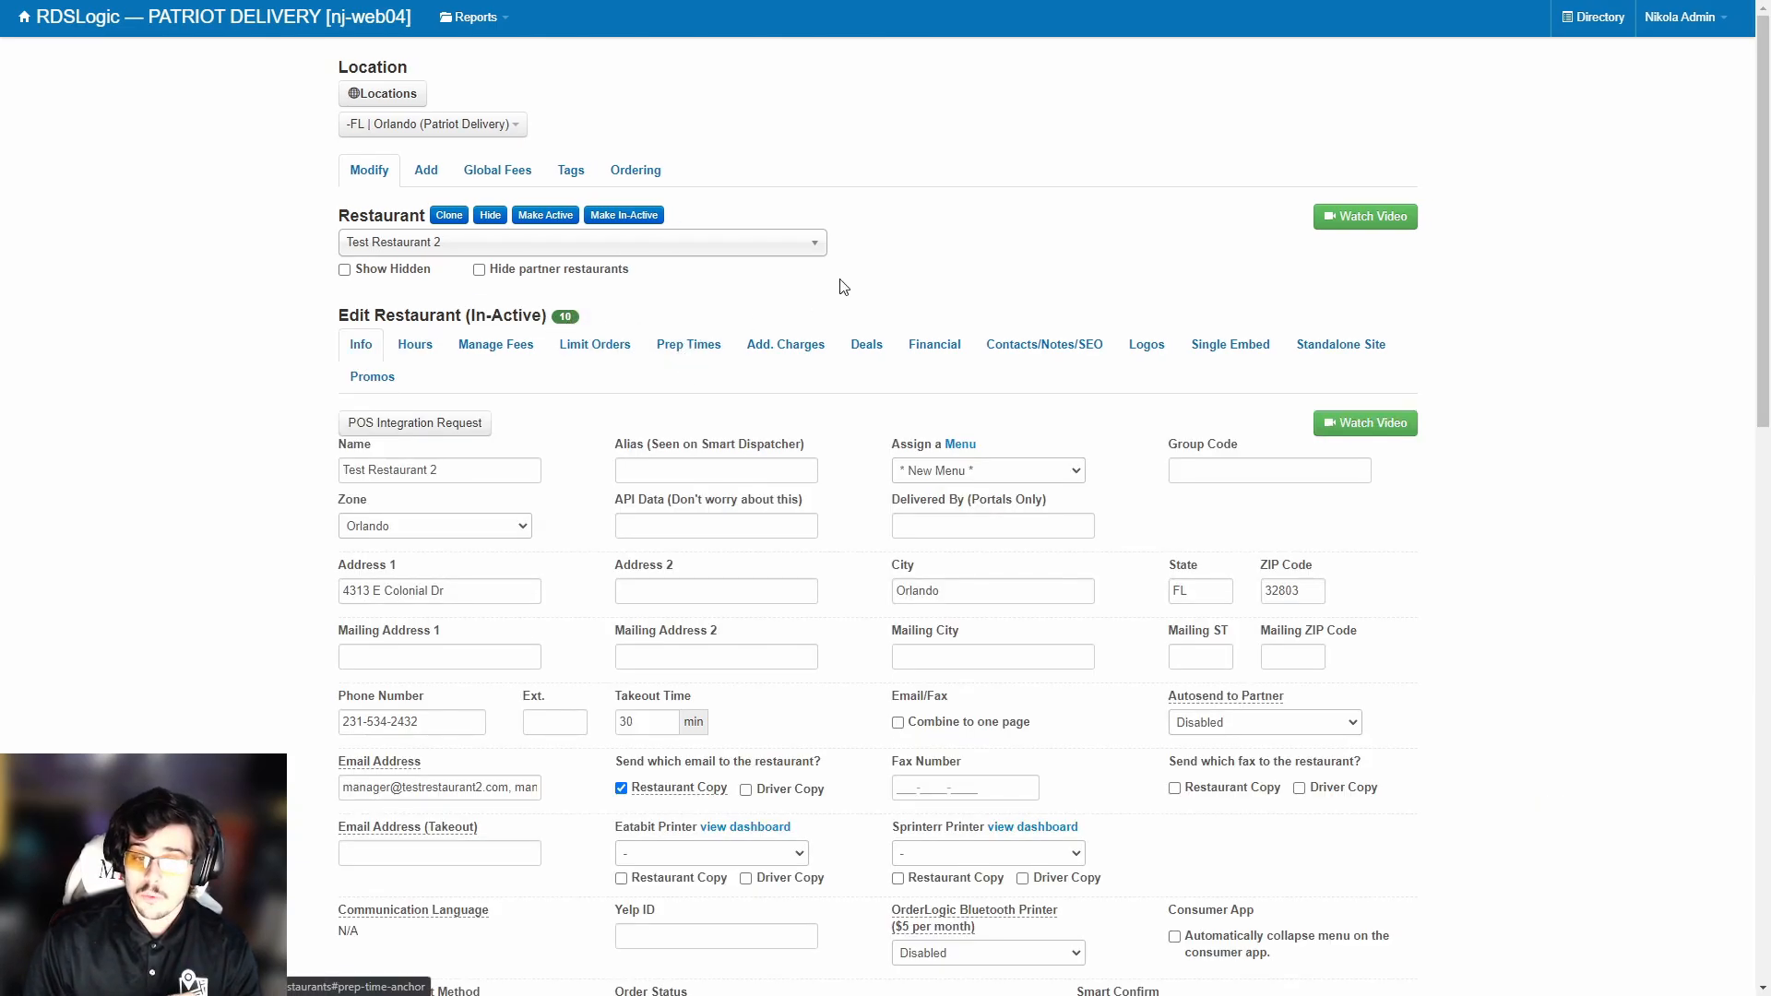
Move through Hours and Manage Fees to the Limit Orders grid of Monday's 15-minute Future order slots.
click(415, 347)
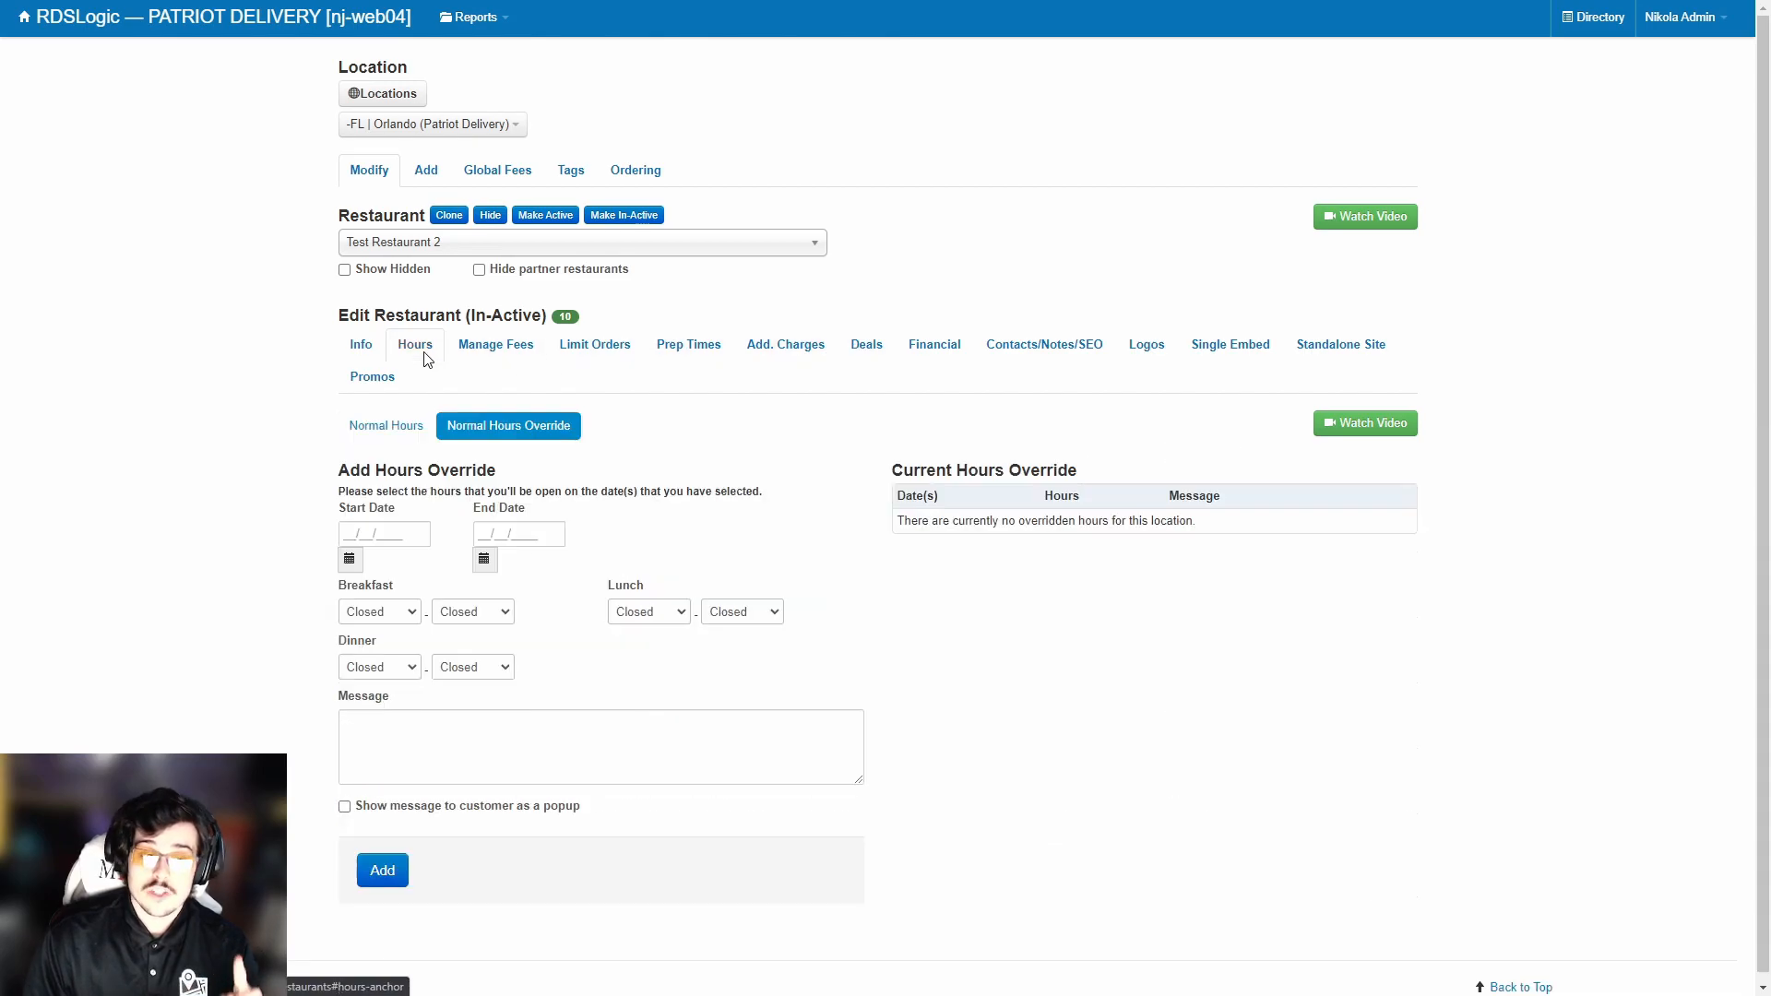
click(493, 348)
click(610, 355)
scroll(585, 369, down, 3)
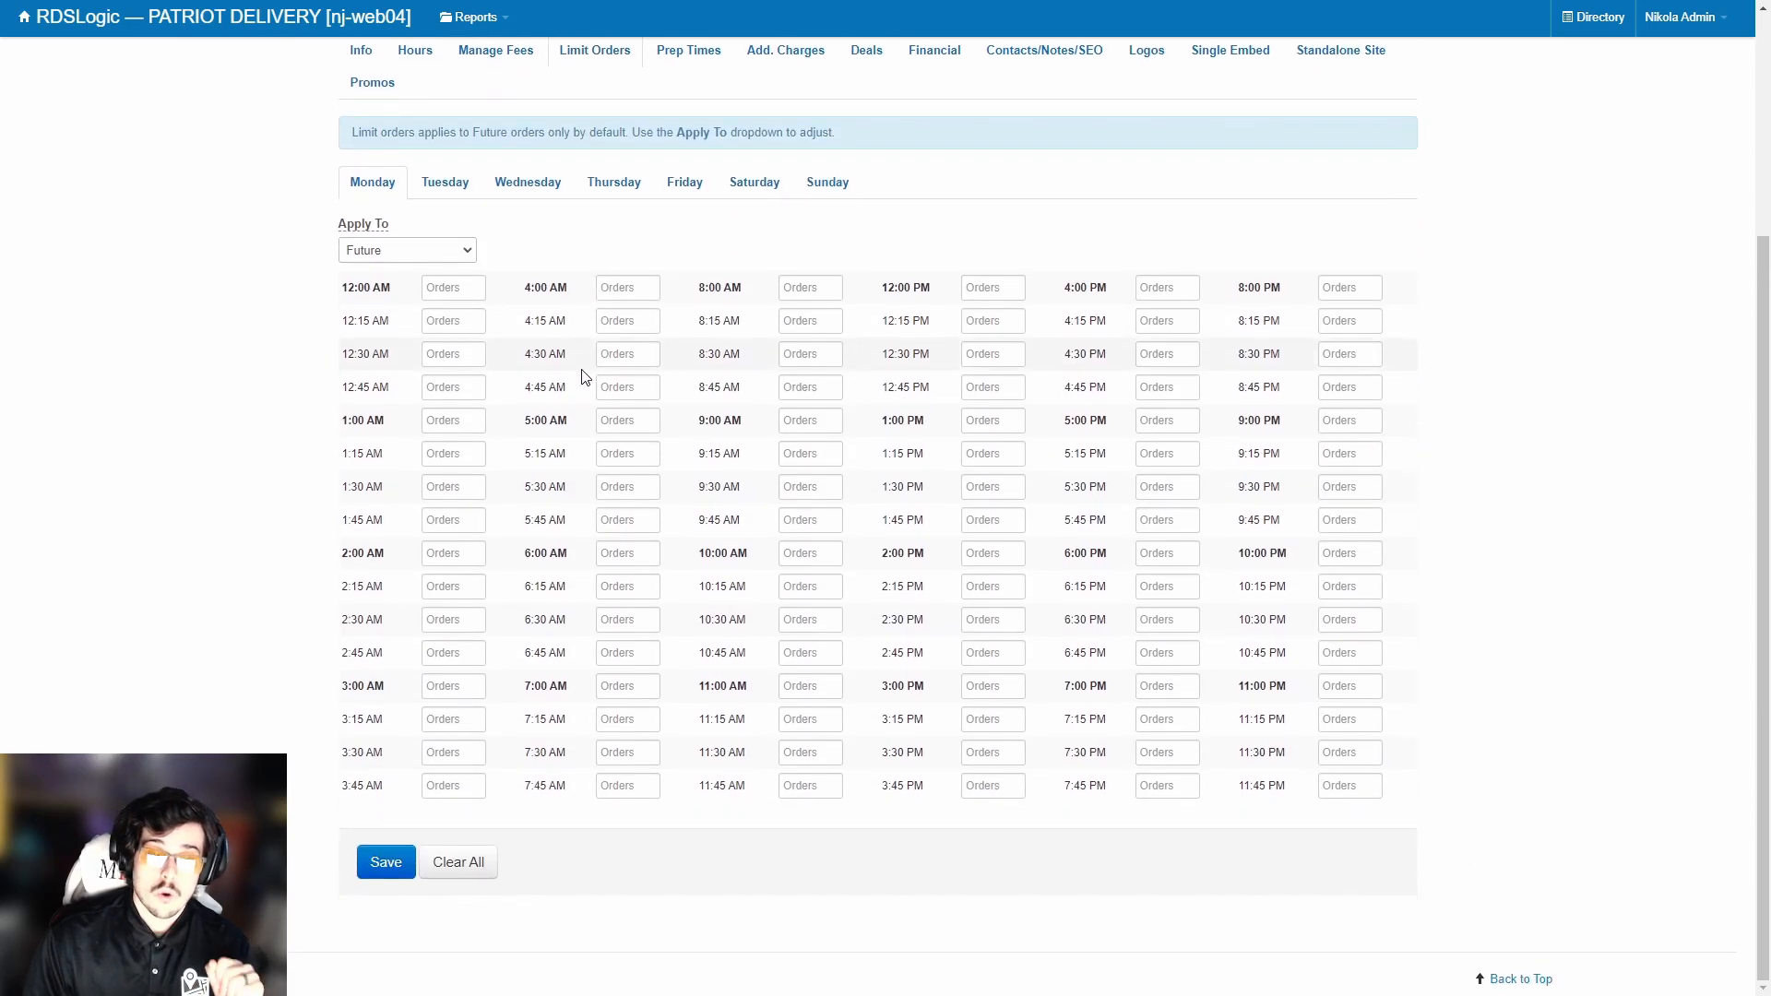